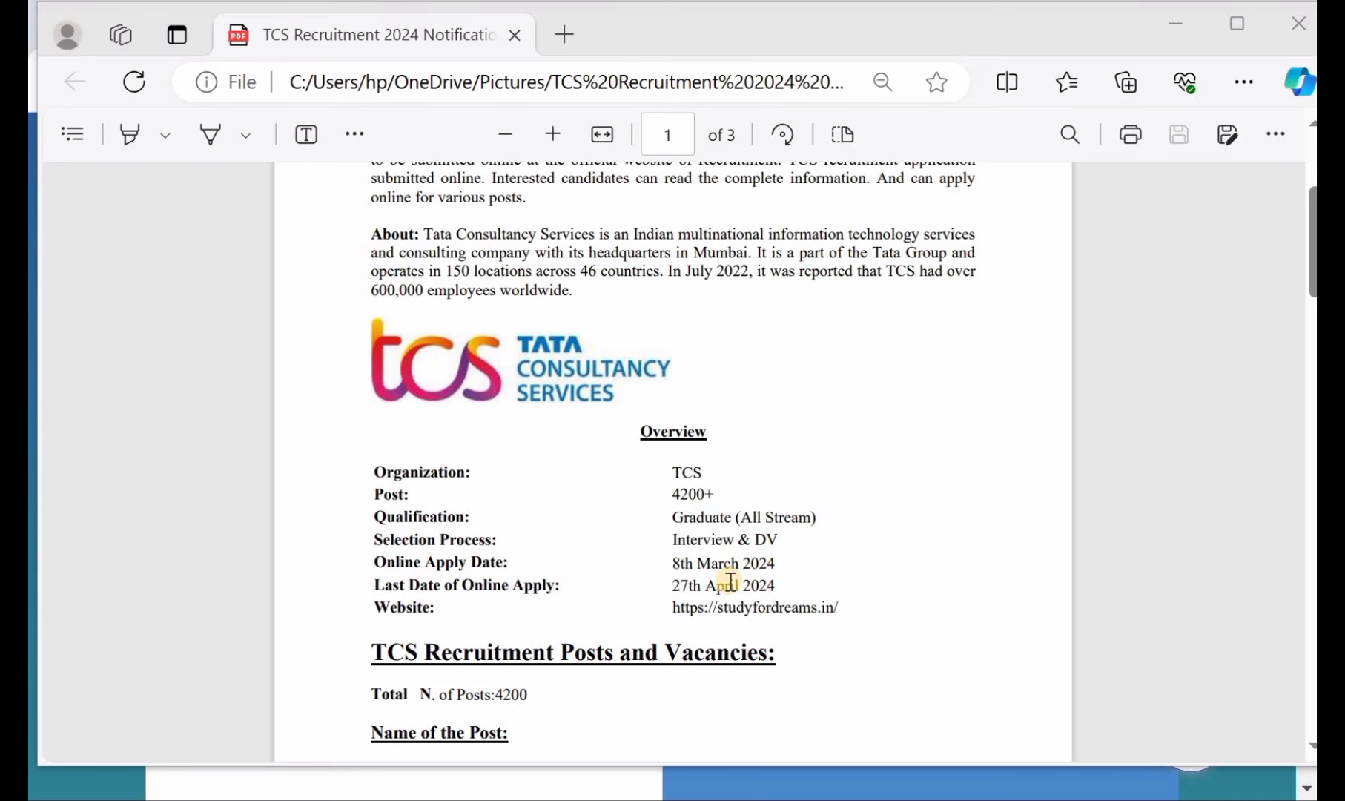
- Scroll through pages 1–2 of the notice PDF to review eligibility, pay scale and how-to-apply details
{"action": "scroll", "coordinate": [730, 579], "scroll_direction": "down", "scroll_amount": 3}
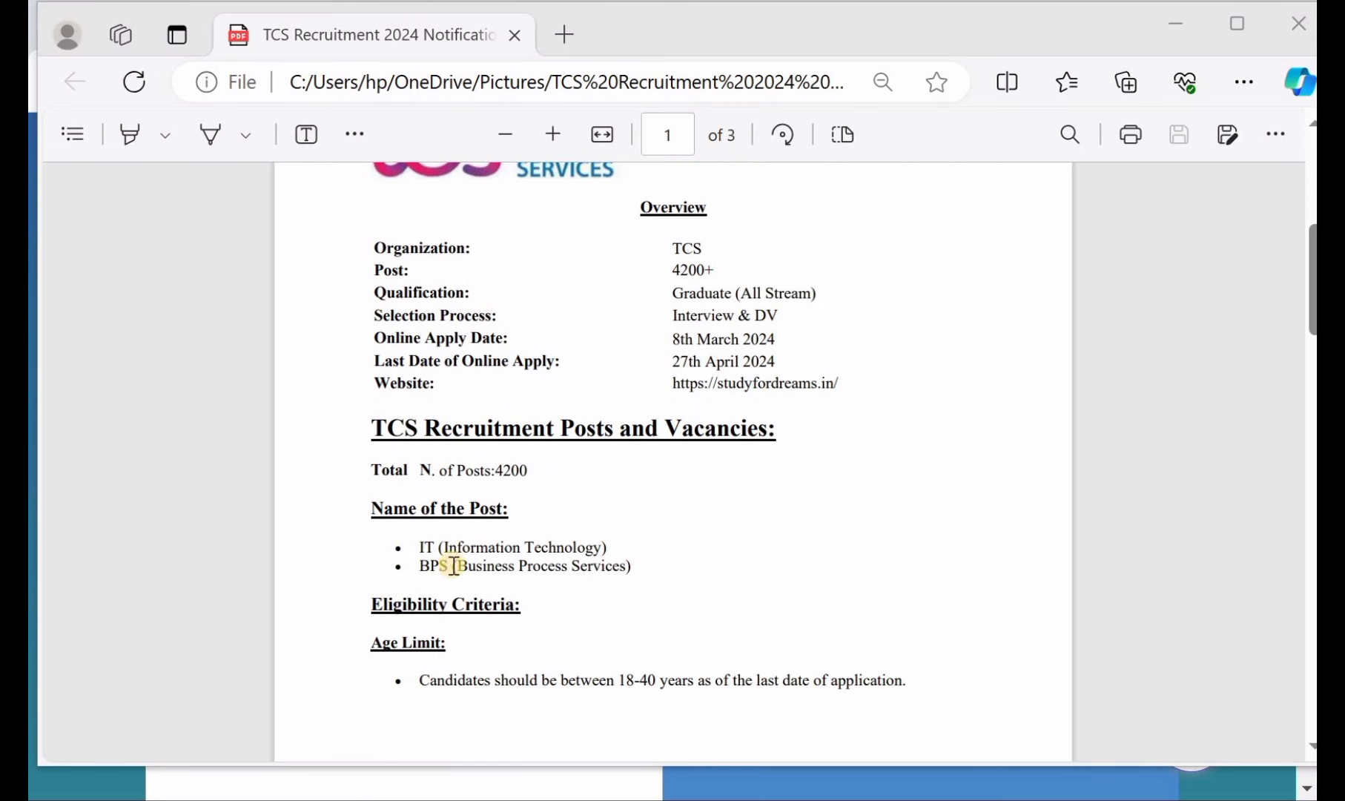
{"action": "scroll", "coordinate": [479, 558], "scroll_direction": "down", "scroll_amount": 2}
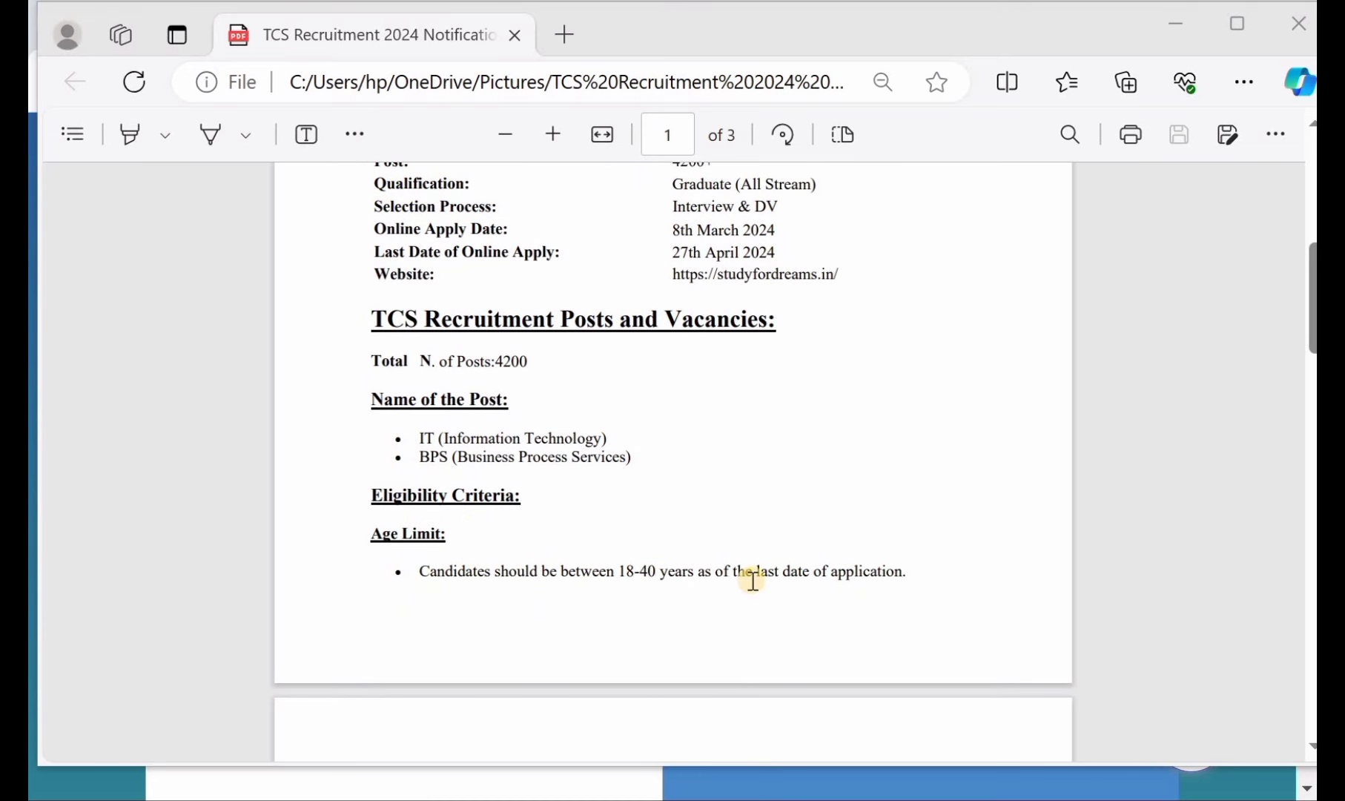
{"action": "scroll", "coordinate": [752, 580], "scroll_direction": "down", "scroll_amount": 8}
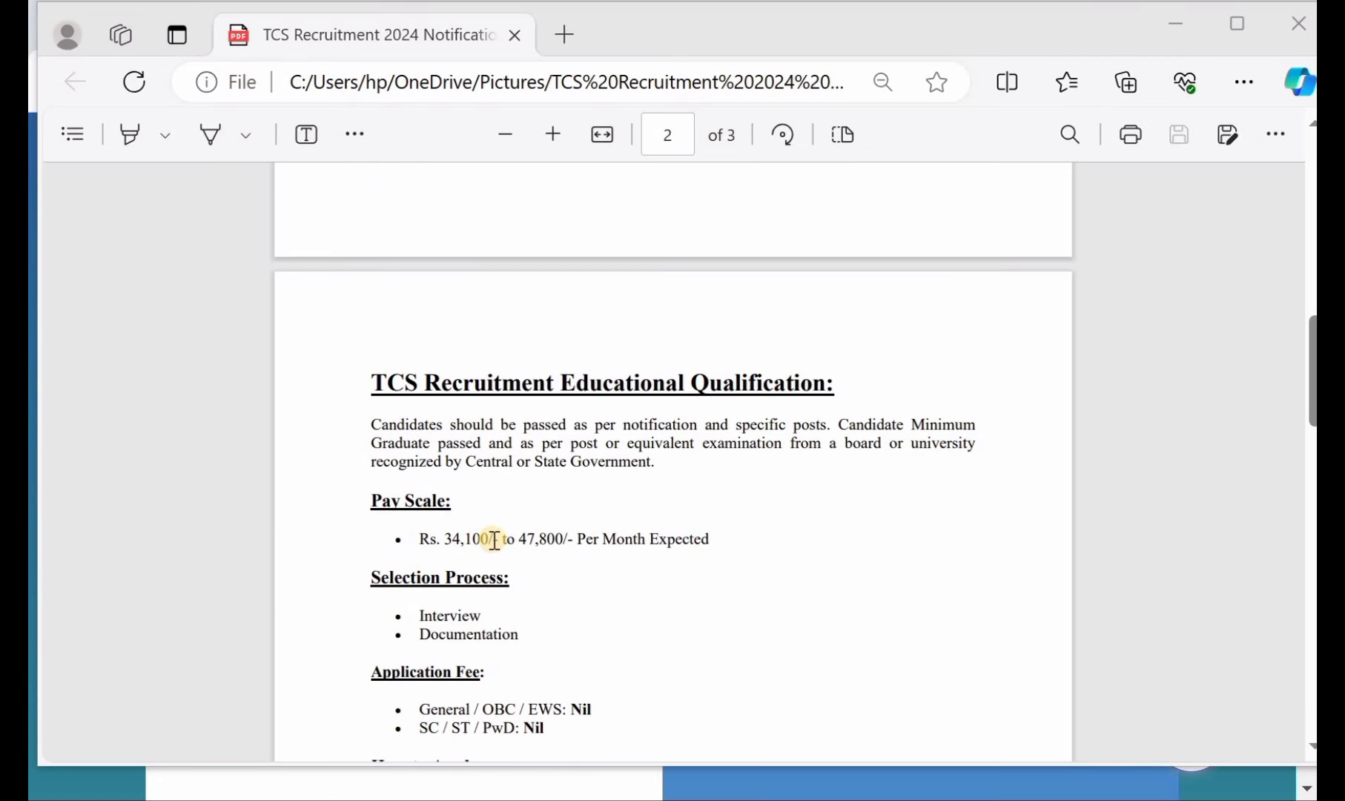
{"action": "scroll", "coordinate": [489, 548], "scroll_direction": "down", "scroll_amount": 1}
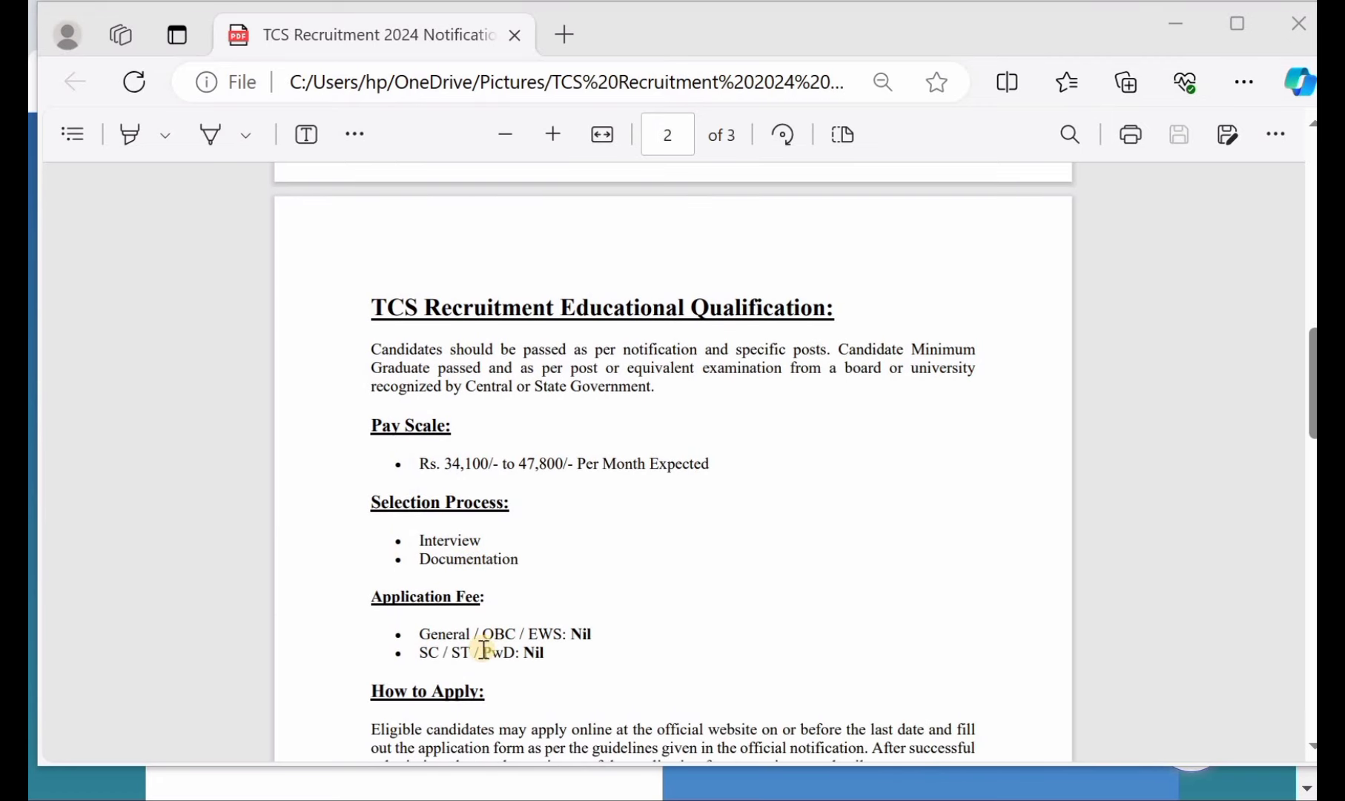
{"action": "scroll", "coordinate": [493, 647], "scroll_direction": "down", "scroll_amount": 1}
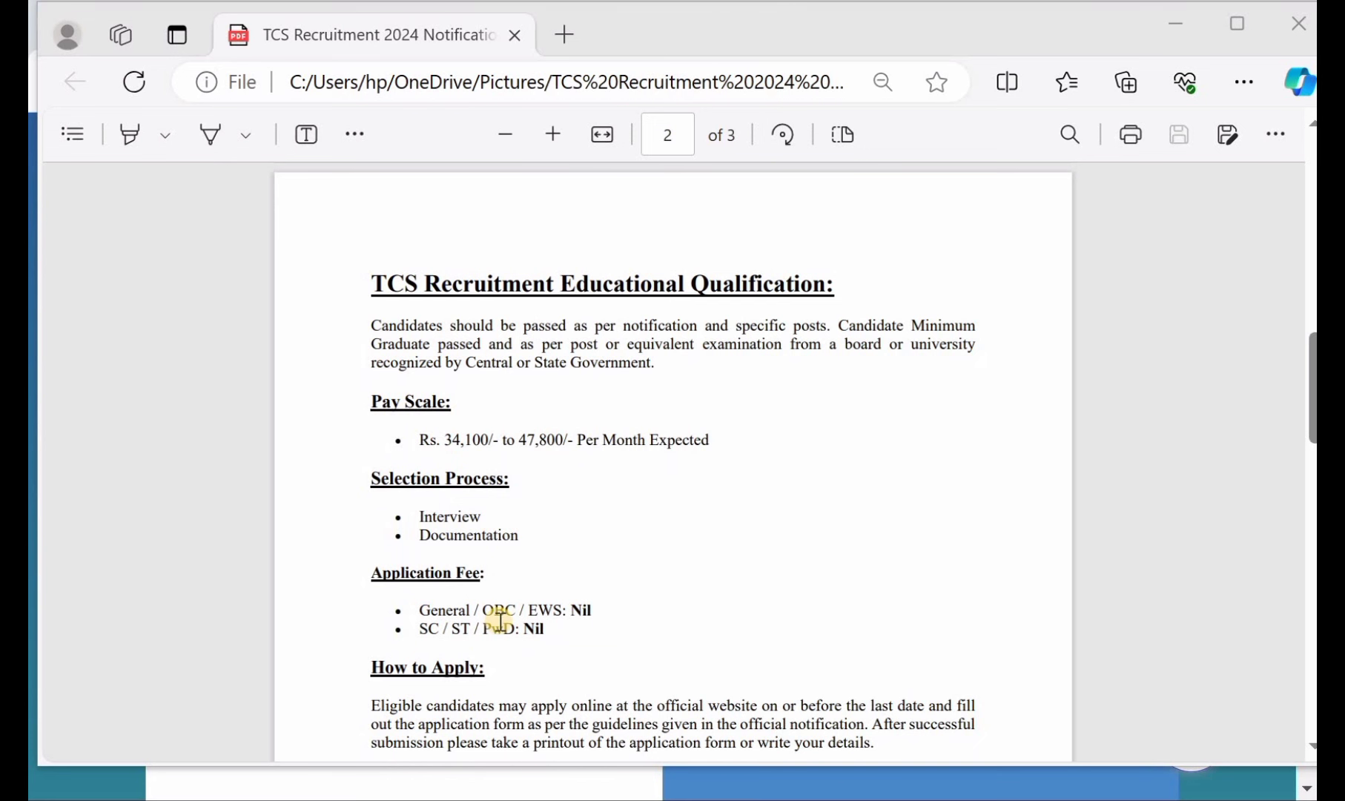
{"action": "scroll", "coordinate": [500, 619], "scroll_direction": "down", "scroll_amount": 4}
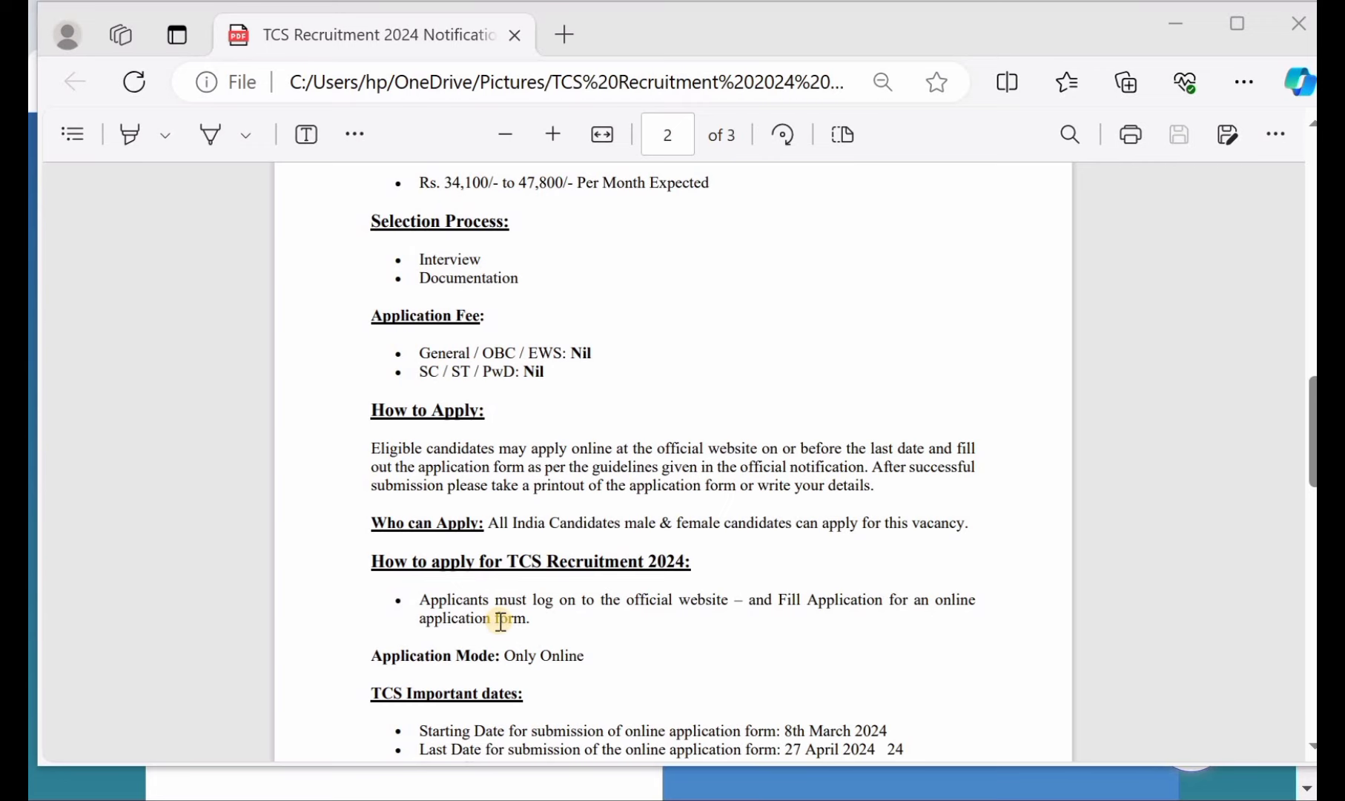
{"action": "scroll", "coordinate": [500, 619], "scroll_direction": "up", "scroll_amount": 10}
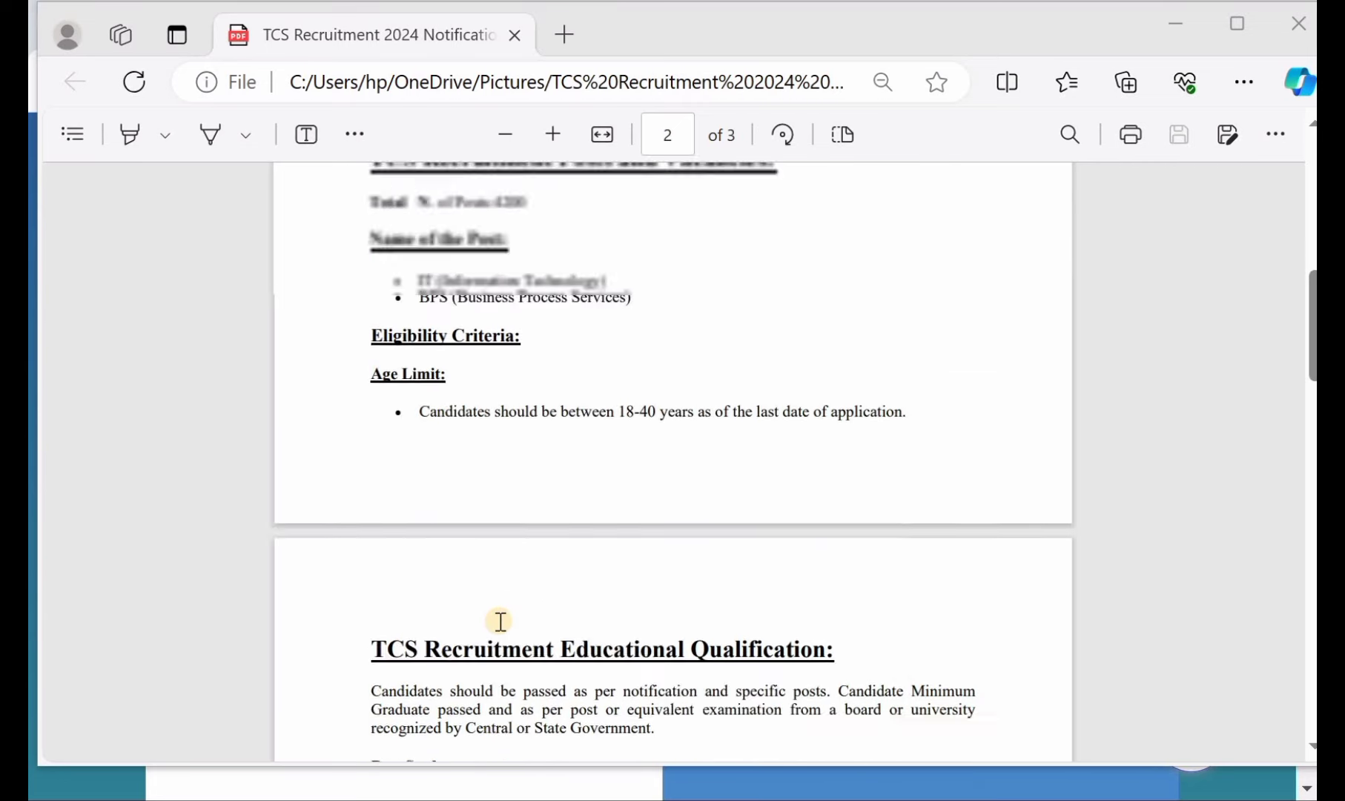
{"action": "scroll", "coordinate": [500, 621], "scroll_direction": "up", "scroll_amount": 6}
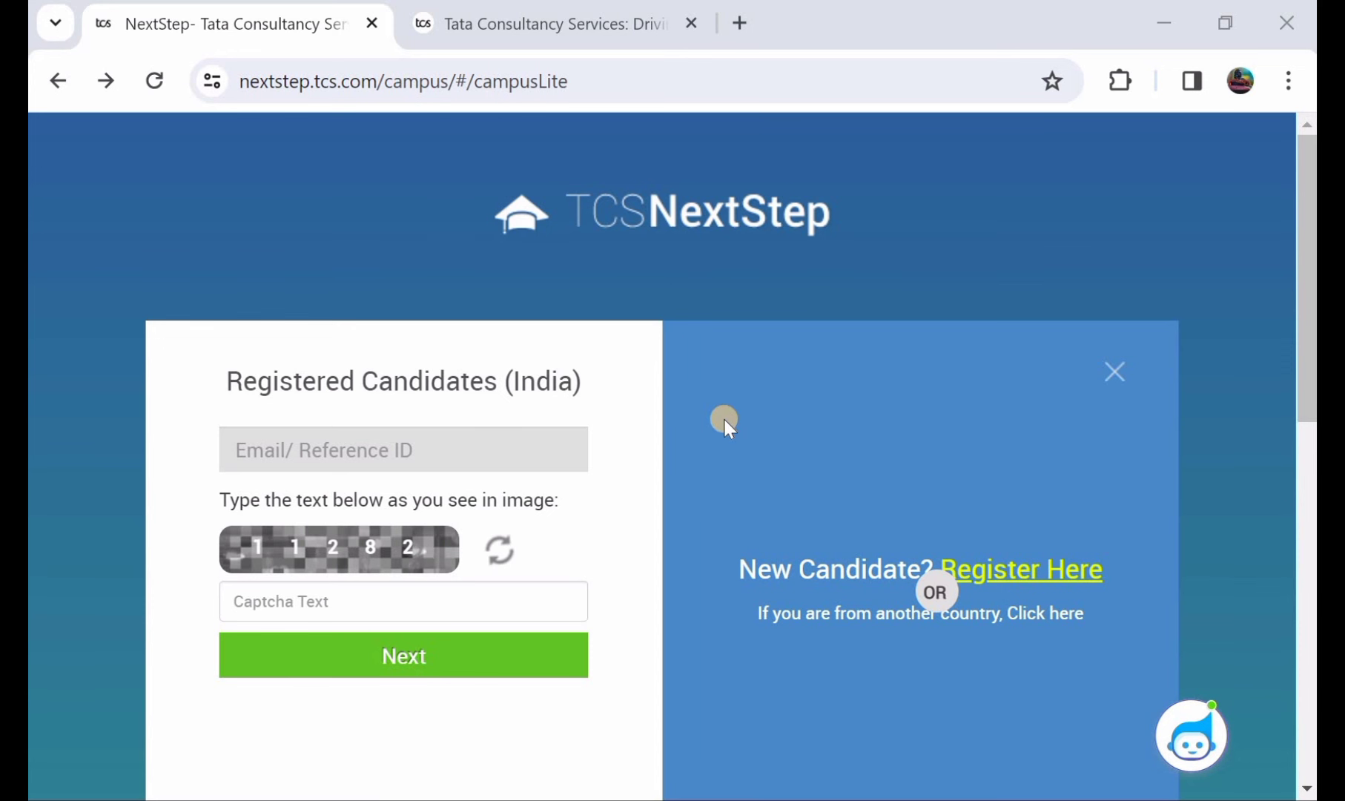
- Start new-candidate registration from the TCS NextStep login page with 'Register Here'
{"action": "scroll", "coordinate": [723, 419], "scroll_direction": "down", "scroll_amount": 1}
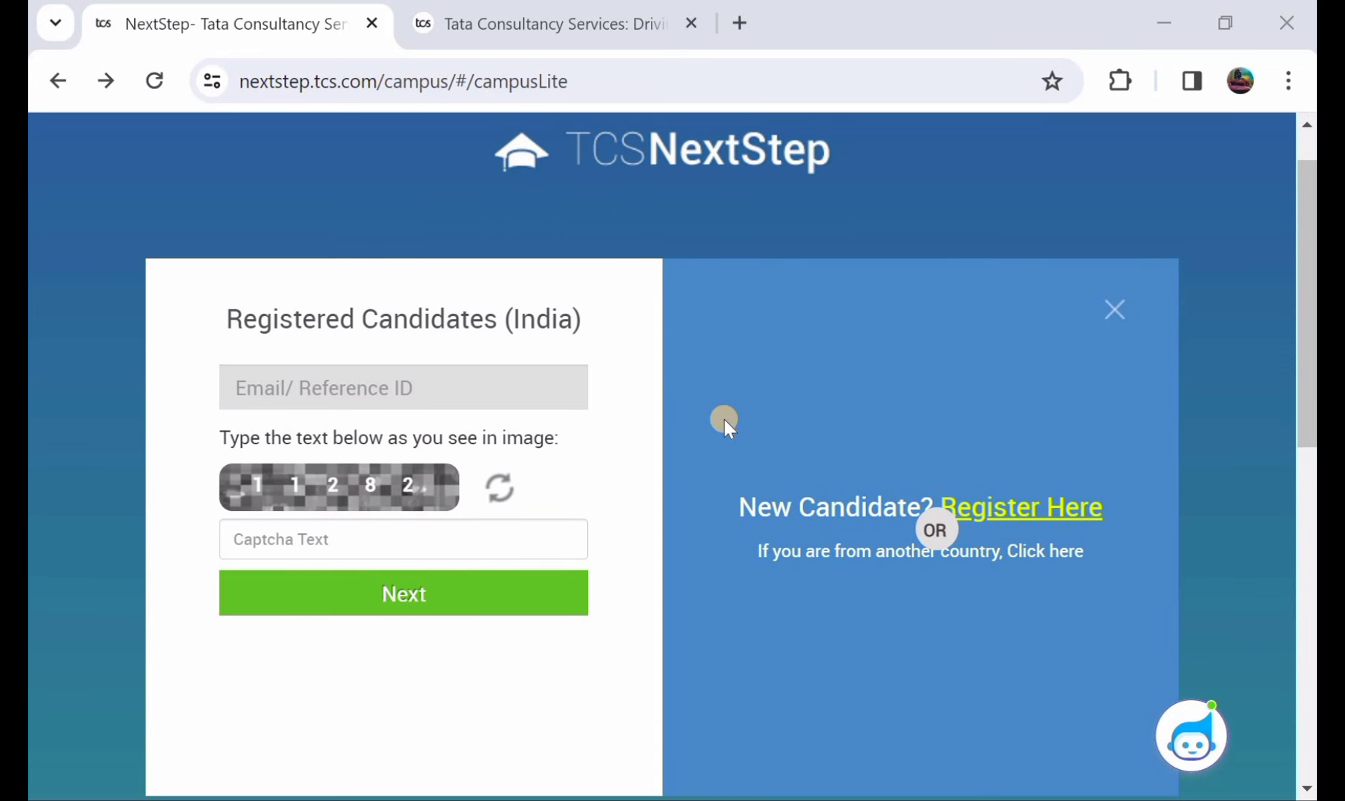
{"action": "scroll", "coordinate": [723, 418], "scroll_direction": "down", "scroll_amount": 1}
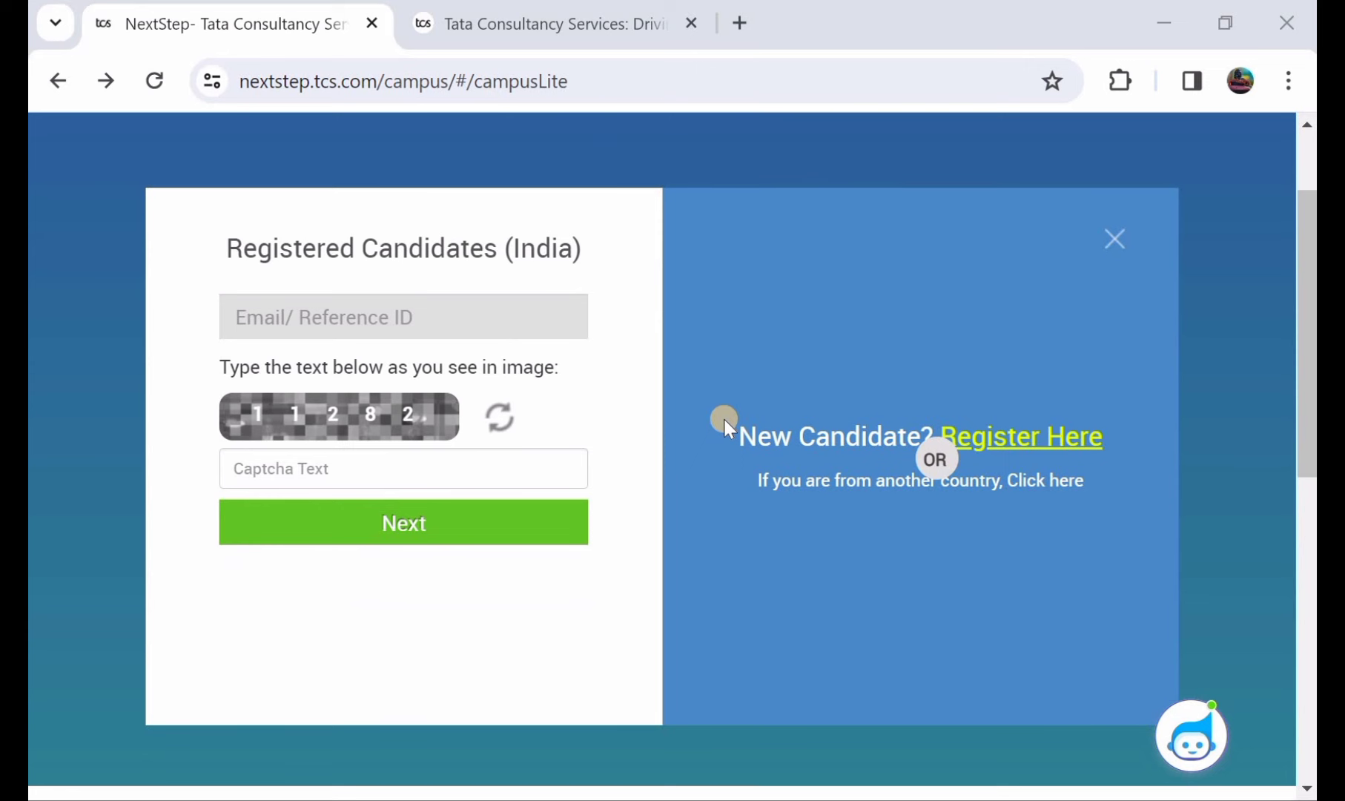
{"action": "scroll", "coordinate": [723, 419], "scroll_direction": "up", "scroll_amount": 2}
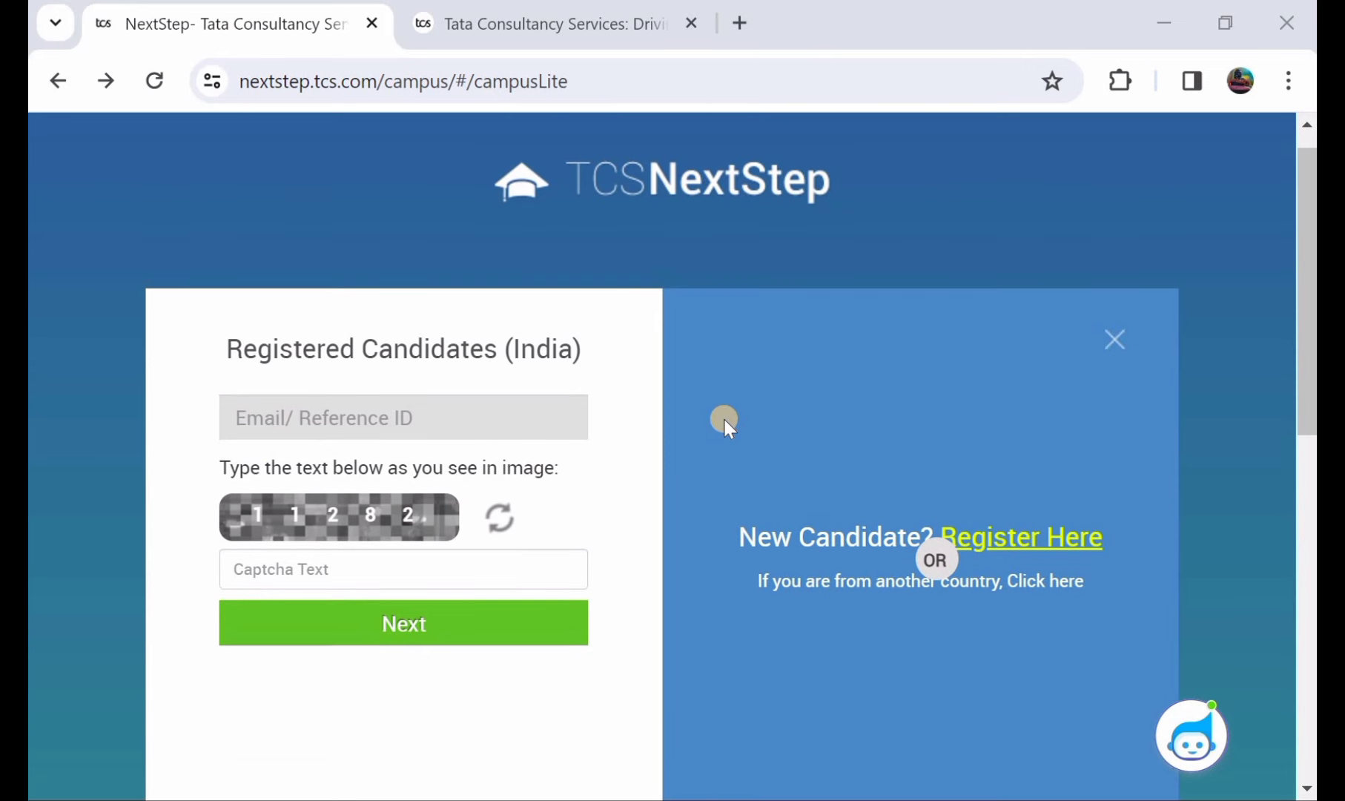
{"action": "scroll", "coordinate": [724, 419], "scroll_direction": "down", "scroll_amount": 1}
{"action": "scroll", "coordinate": [723, 419], "scroll_direction": "down", "scroll_amount": 1}
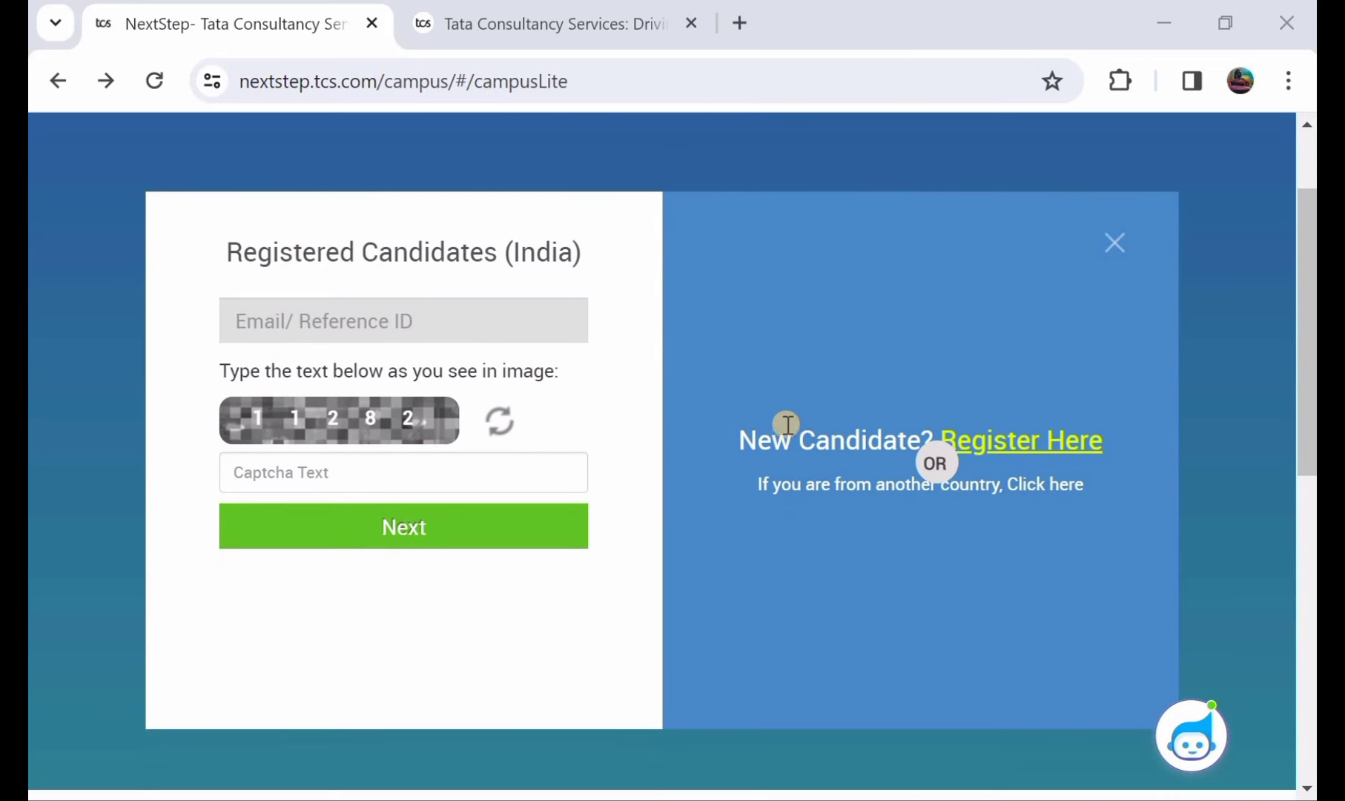
{"action": "left_click", "coordinate": [1024, 439]}
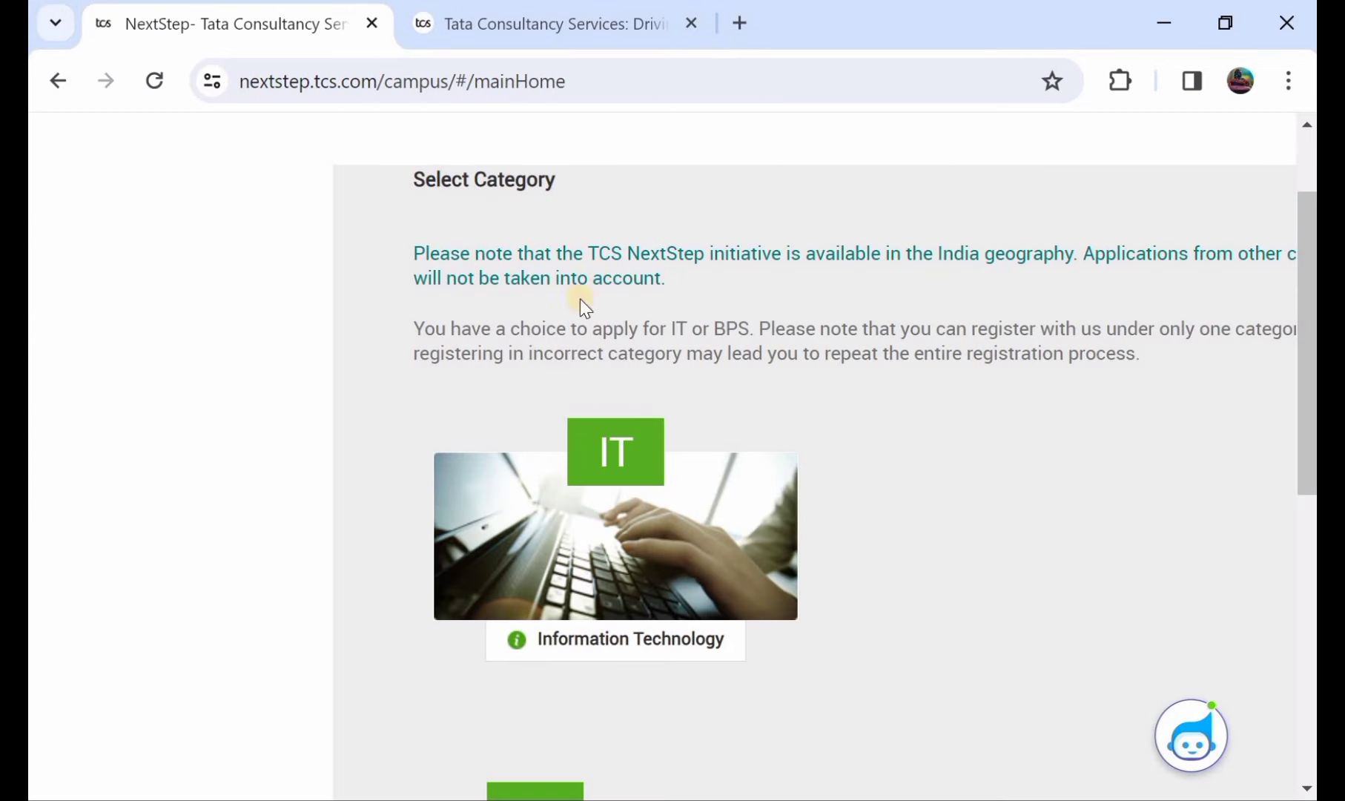
- Choose the Information Technology (IT) category on the Select Category page
{"action": "scroll", "coordinate": [681, 445], "scroll_direction": "down", "scroll_amount": 3}
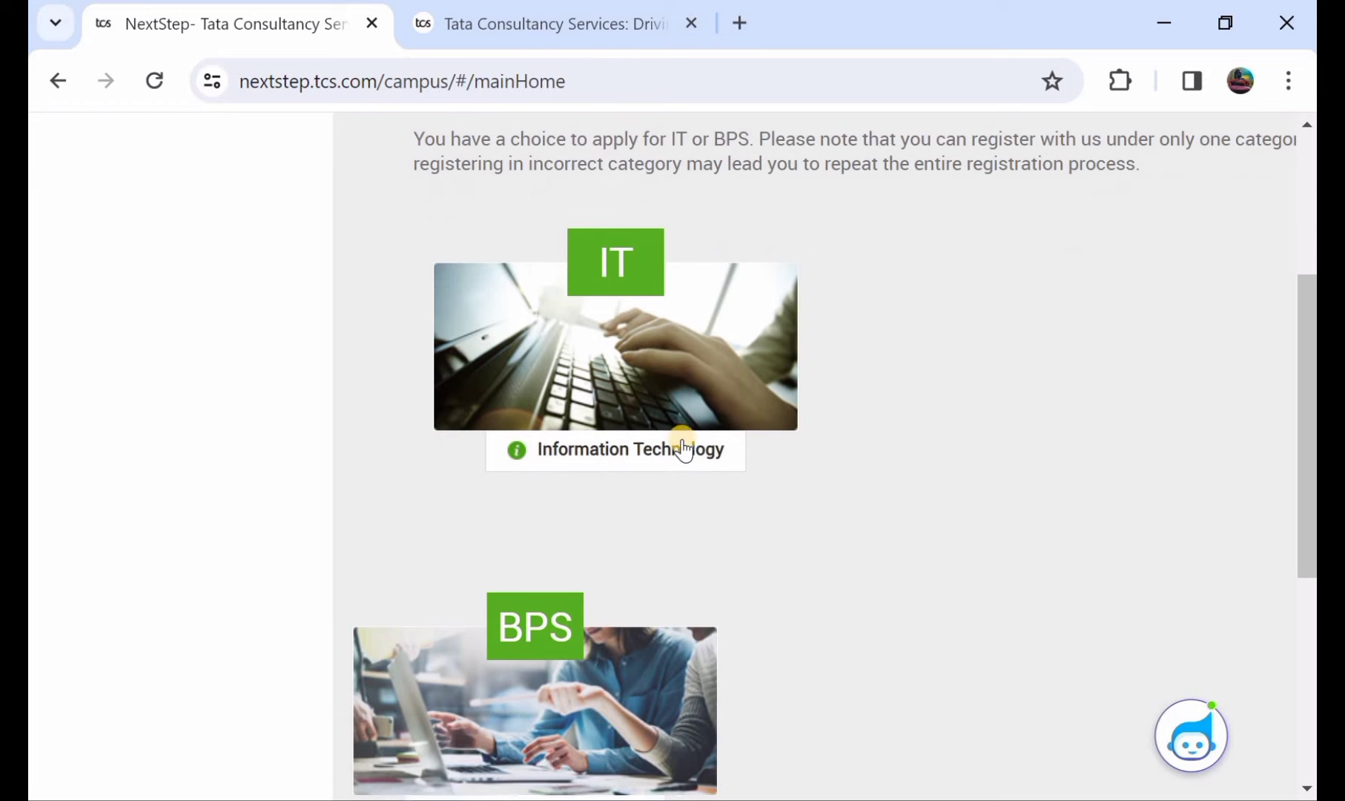
{"action": "scroll", "coordinate": [682, 447], "scroll_direction": "down", "scroll_amount": 4}
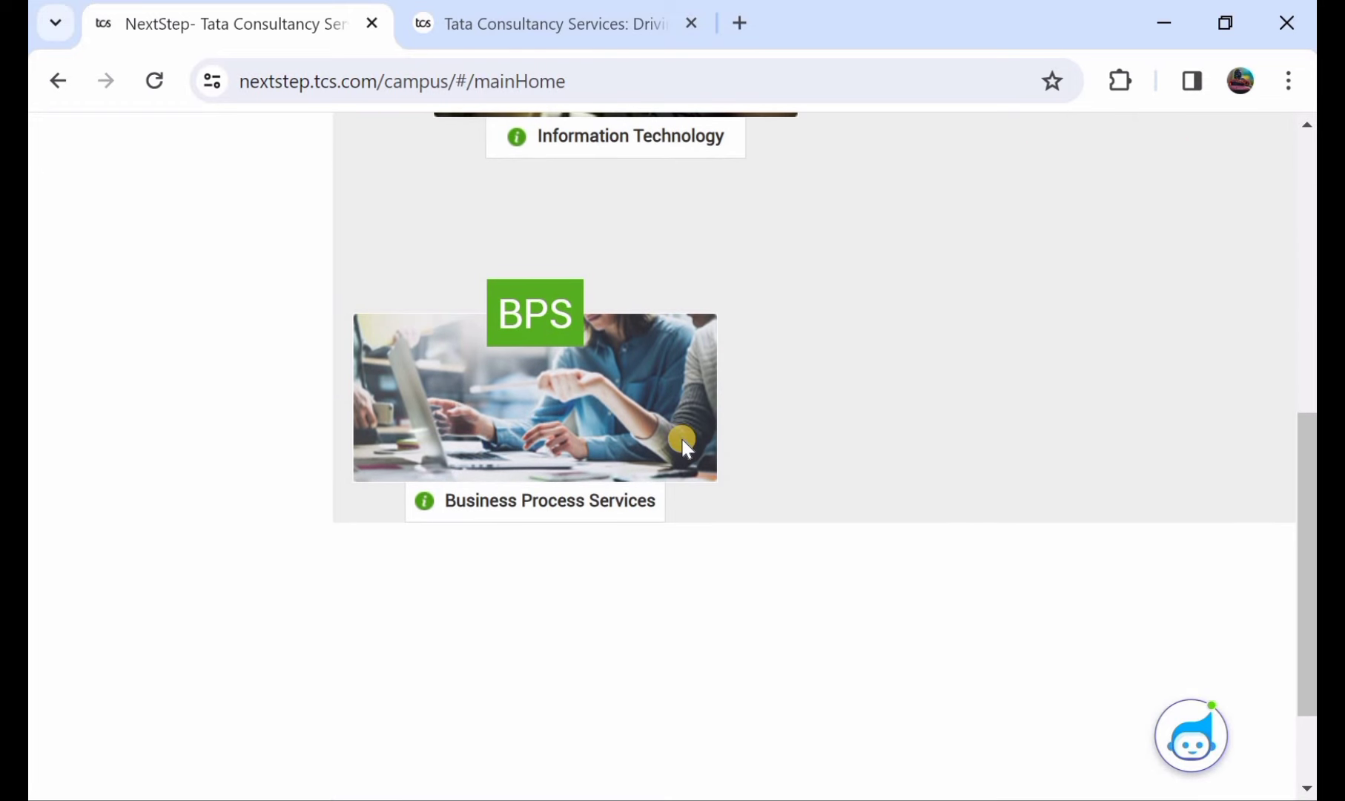
{"action": "scroll", "coordinate": [683, 443], "scroll_direction": "up", "scroll_amount": 2}
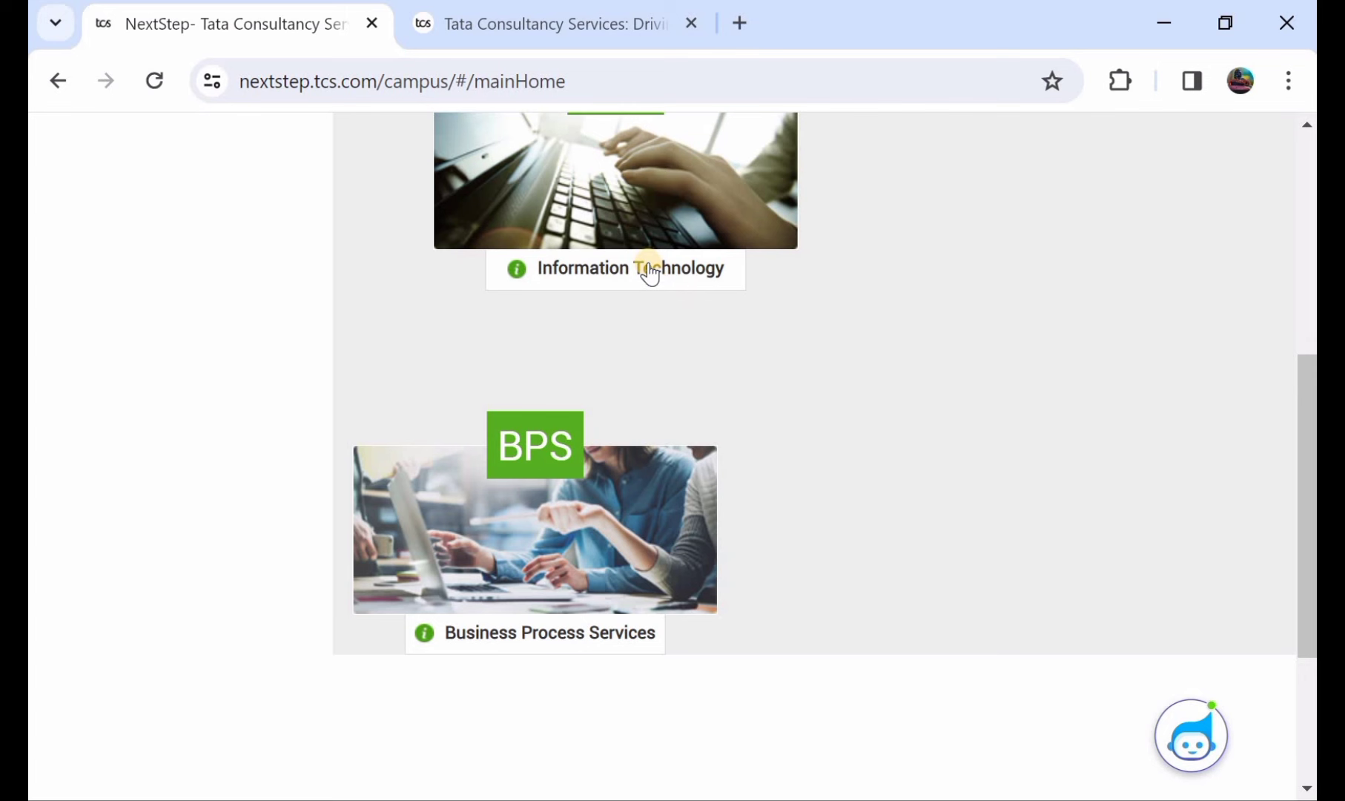
{"action": "scroll", "coordinate": [649, 273], "scroll_direction": "up", "scroll_amount": 4}
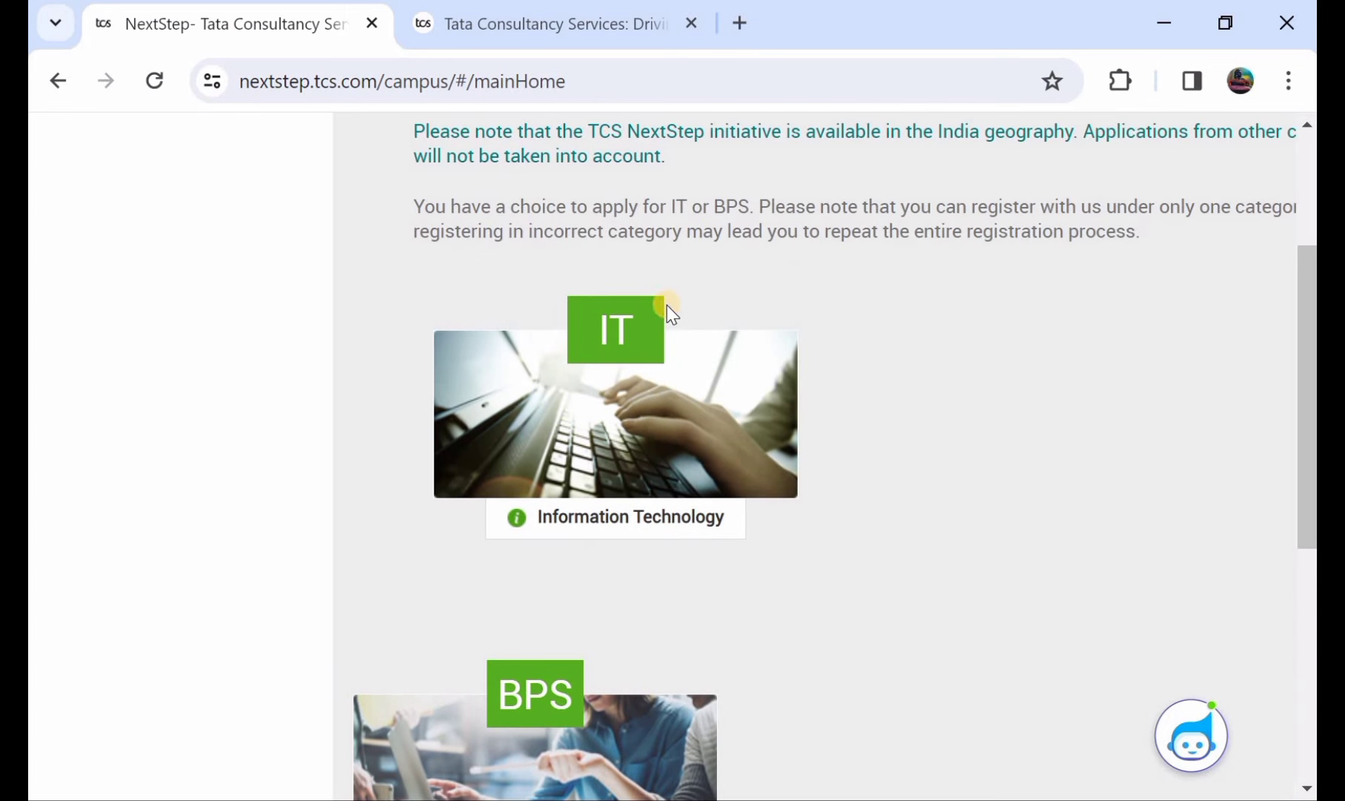
{"action": "scroll", "coordinate": [645, 345], "scroll_direction": "down", "scroll_amount": 1}
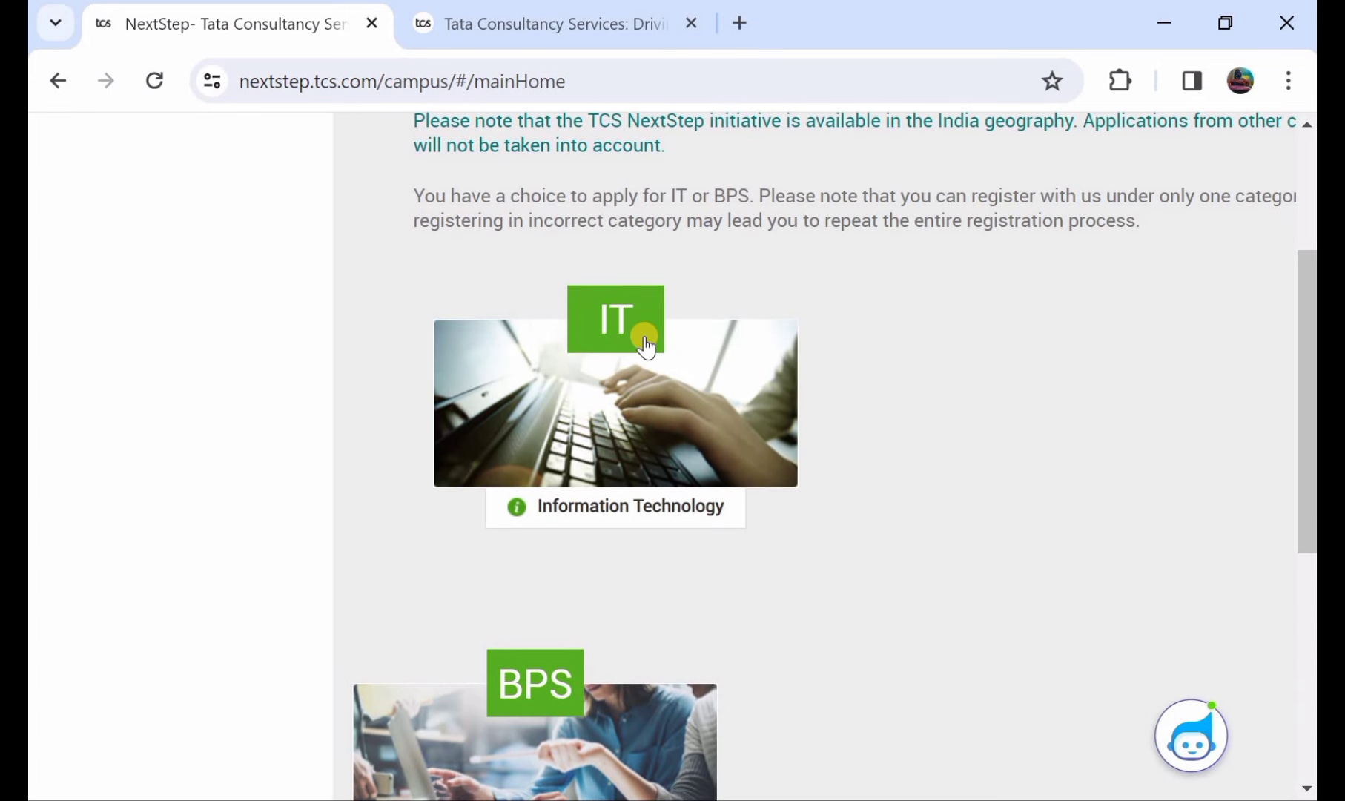
{"action": "left_click", "coordinate": [645, 342]}
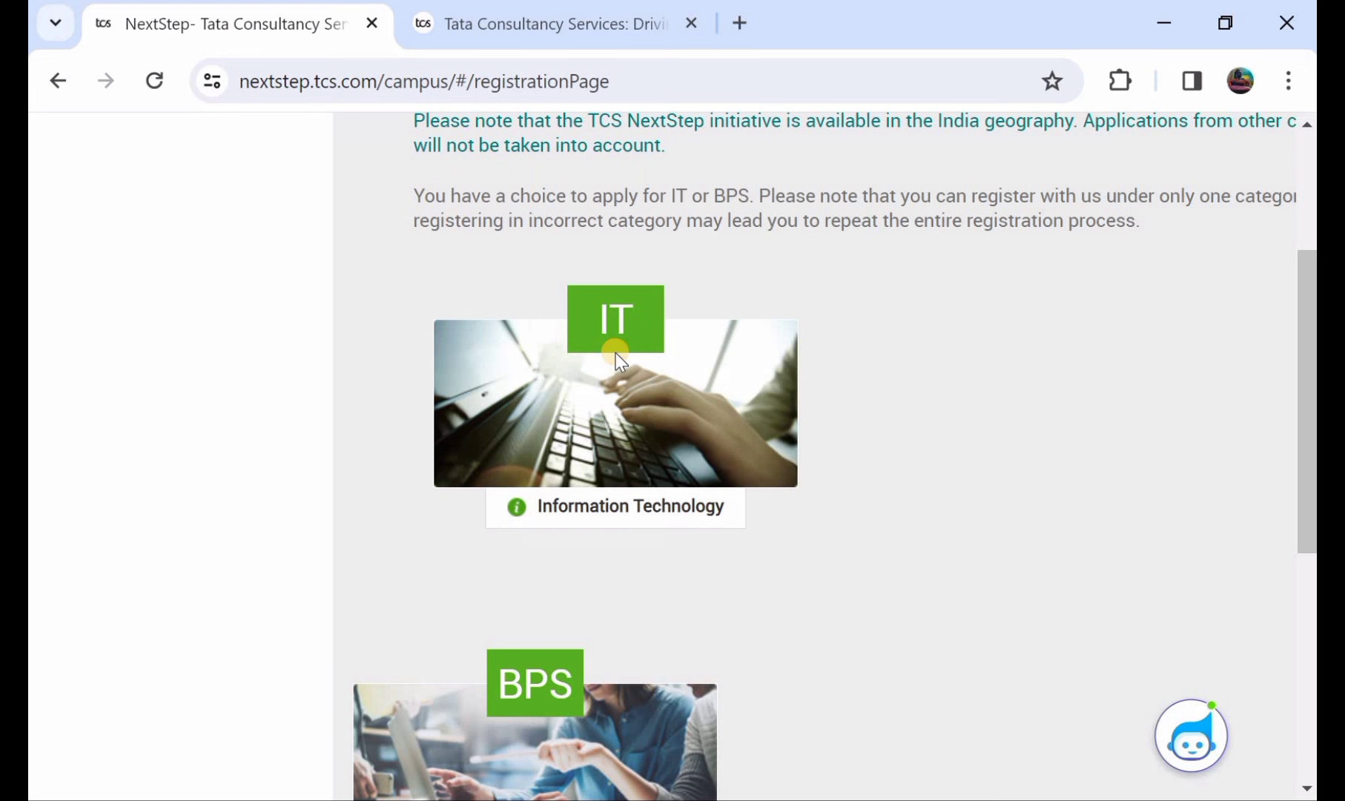
- Register under IT and verify the email address with the emailed one-time code
{"action": "left_click", "coordinate": [615, 353]}
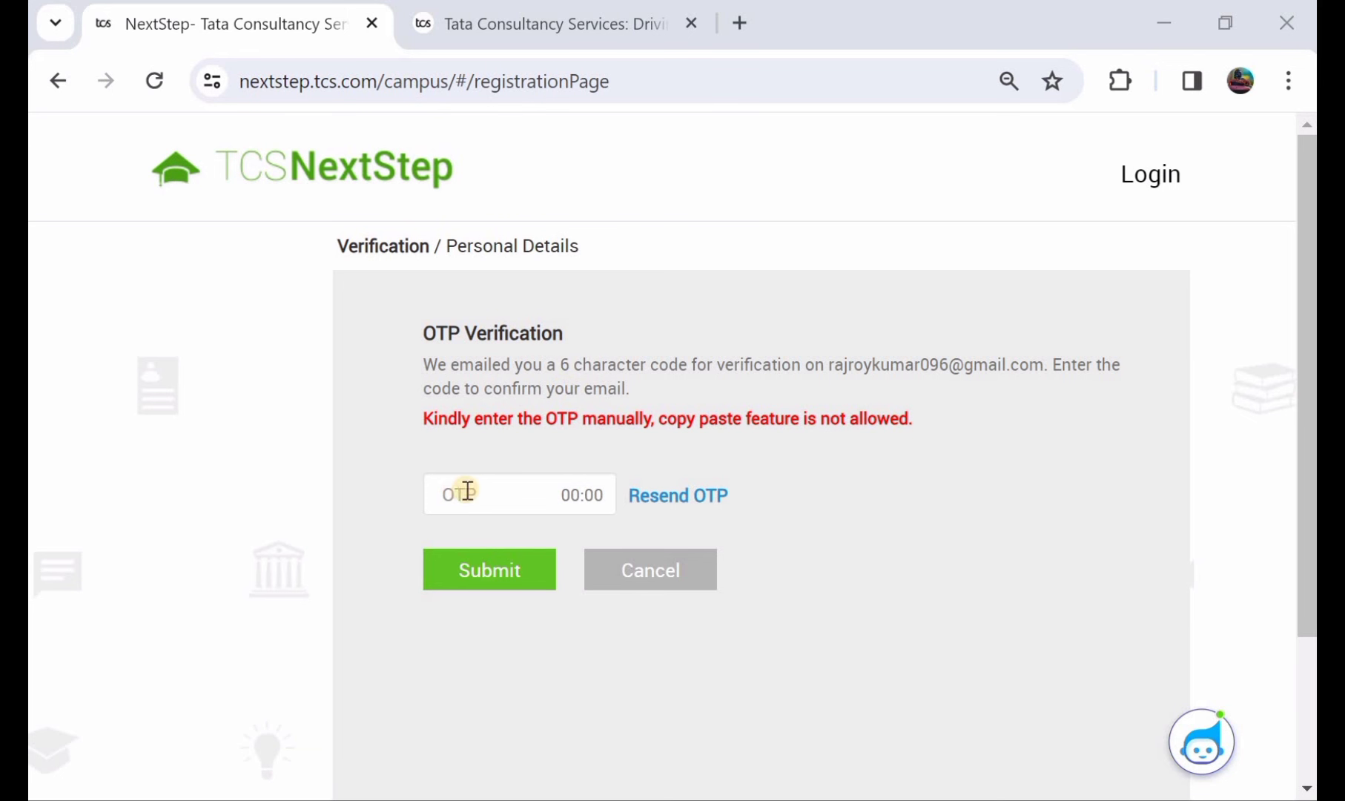
{"action": "left_click", "coordinate": [474, 571]}
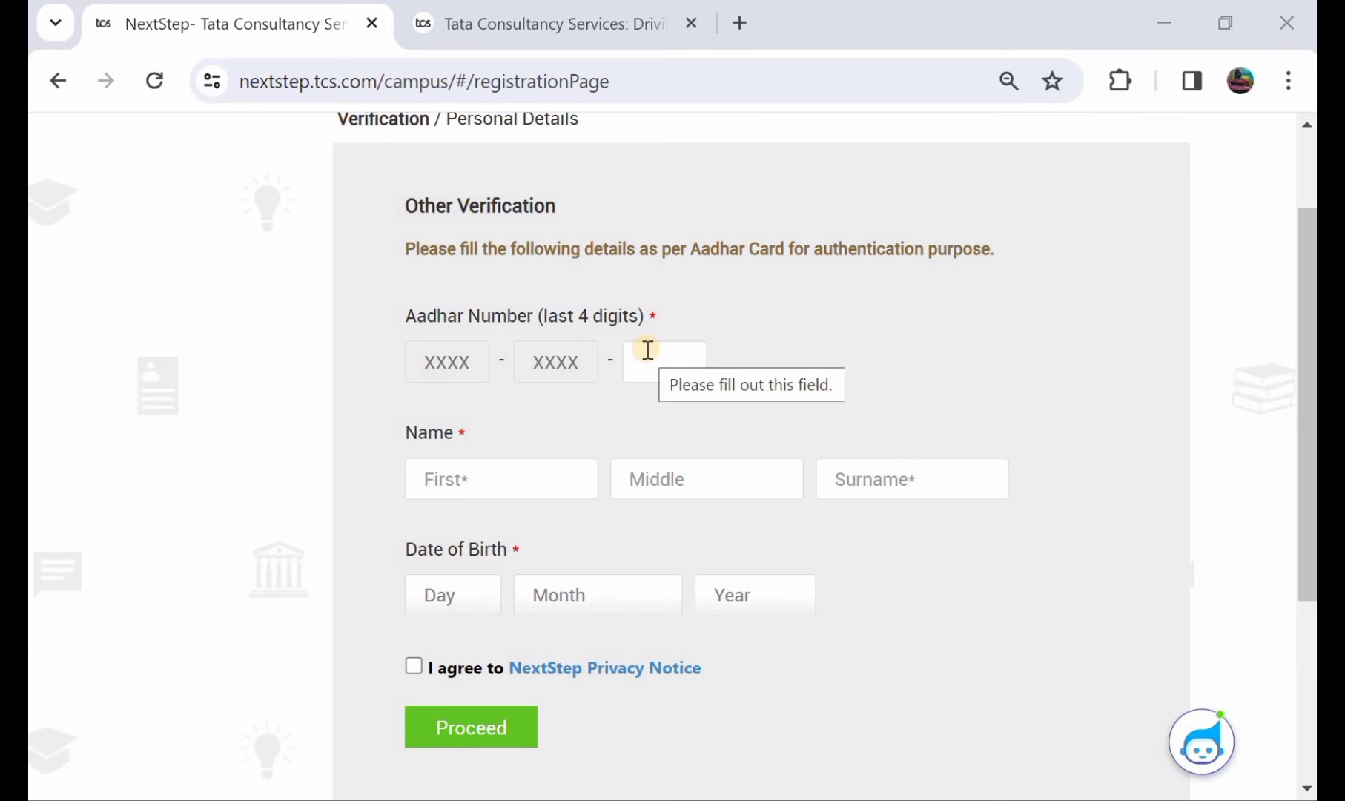
- Enter the candidate's first name and surname in capital letters on the verification form
{"action": "scroll", "coordinate": [647, 349], "scroll_direction": "down", "scroll_amount": 1}
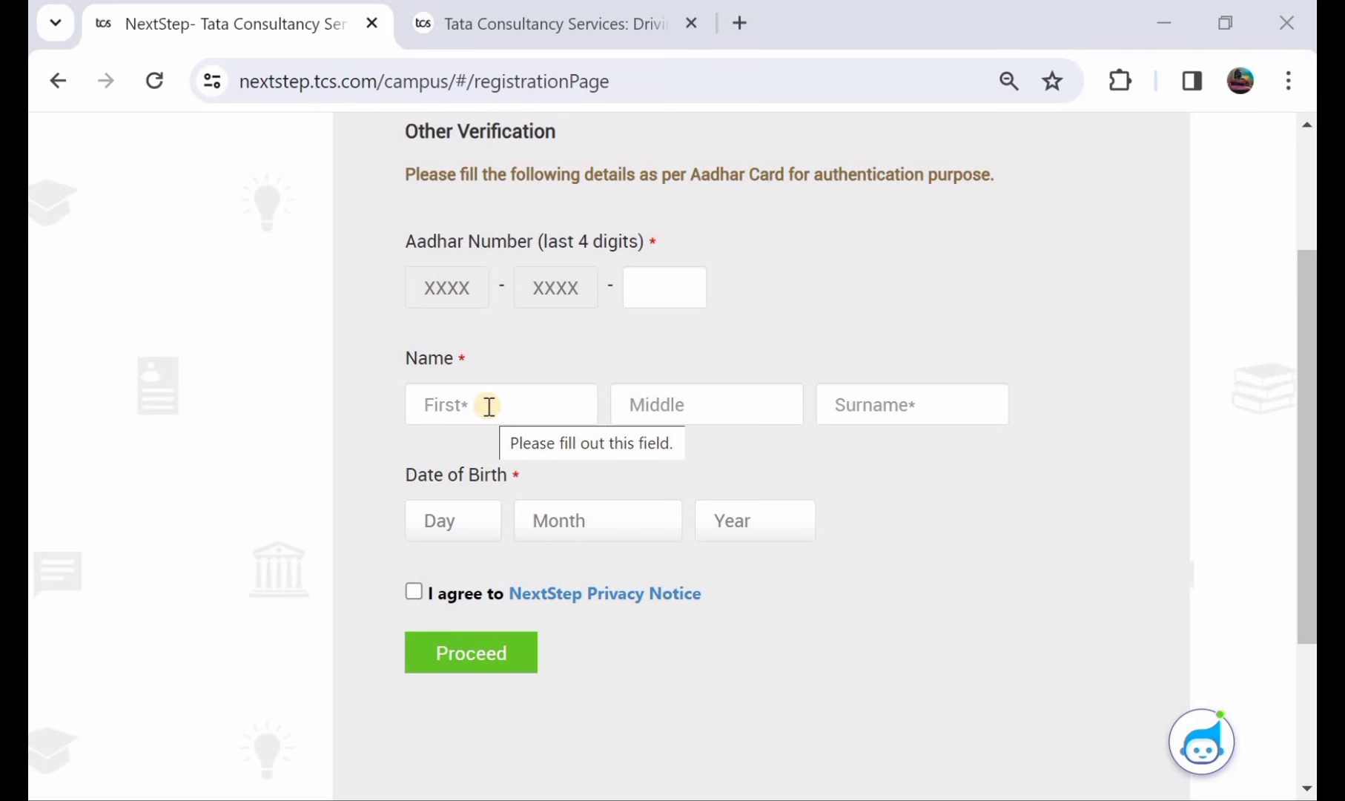
{"action": "left_click", "coordinate": [490, 406]}
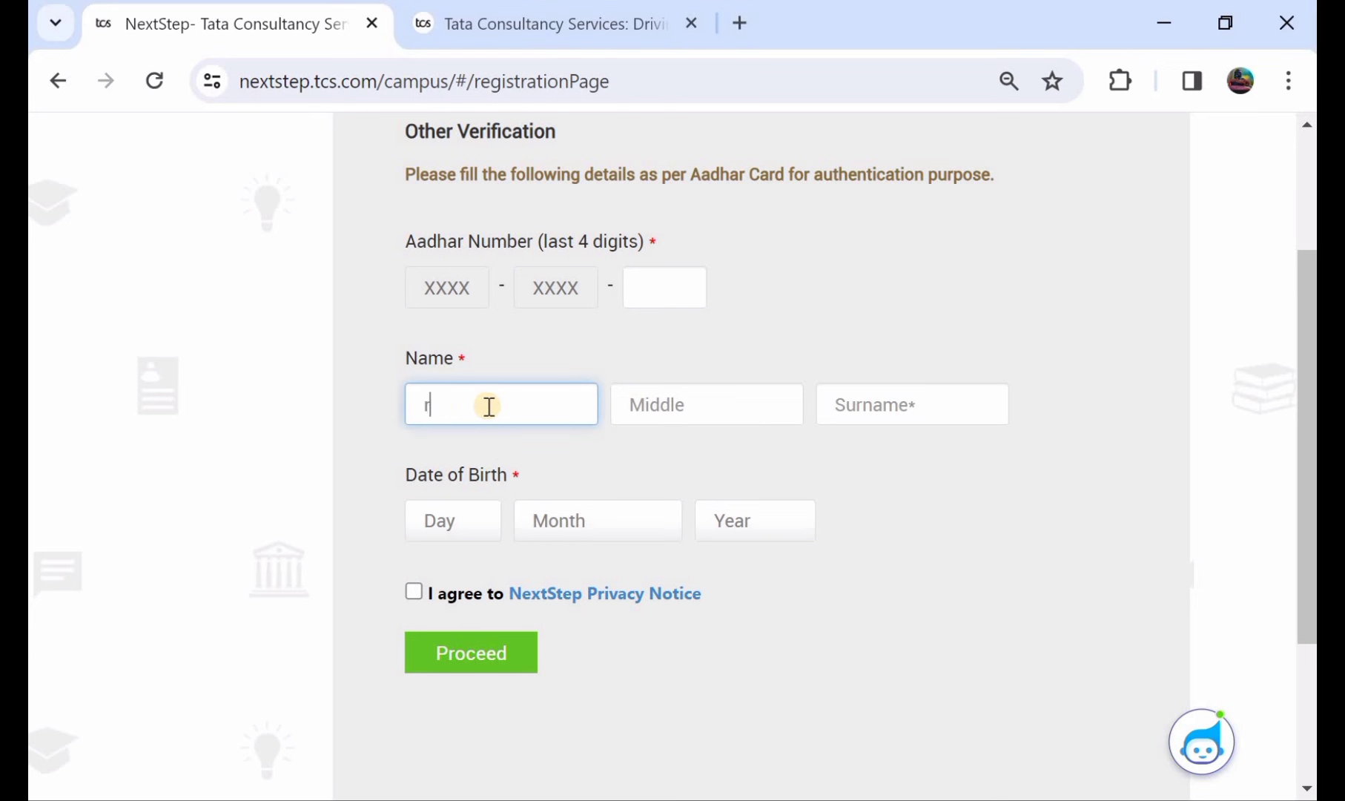
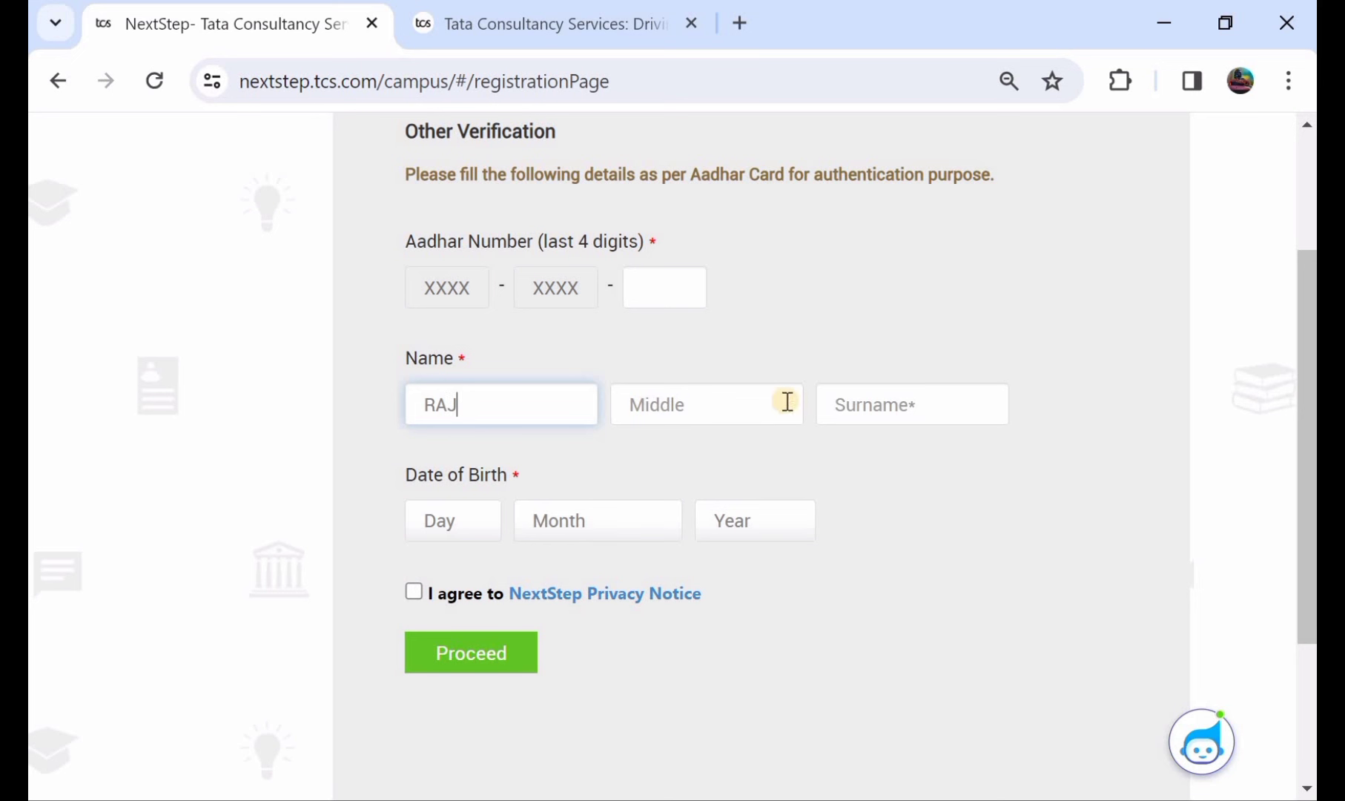
{"action": "left_click", "coordinate": [845, 400]}
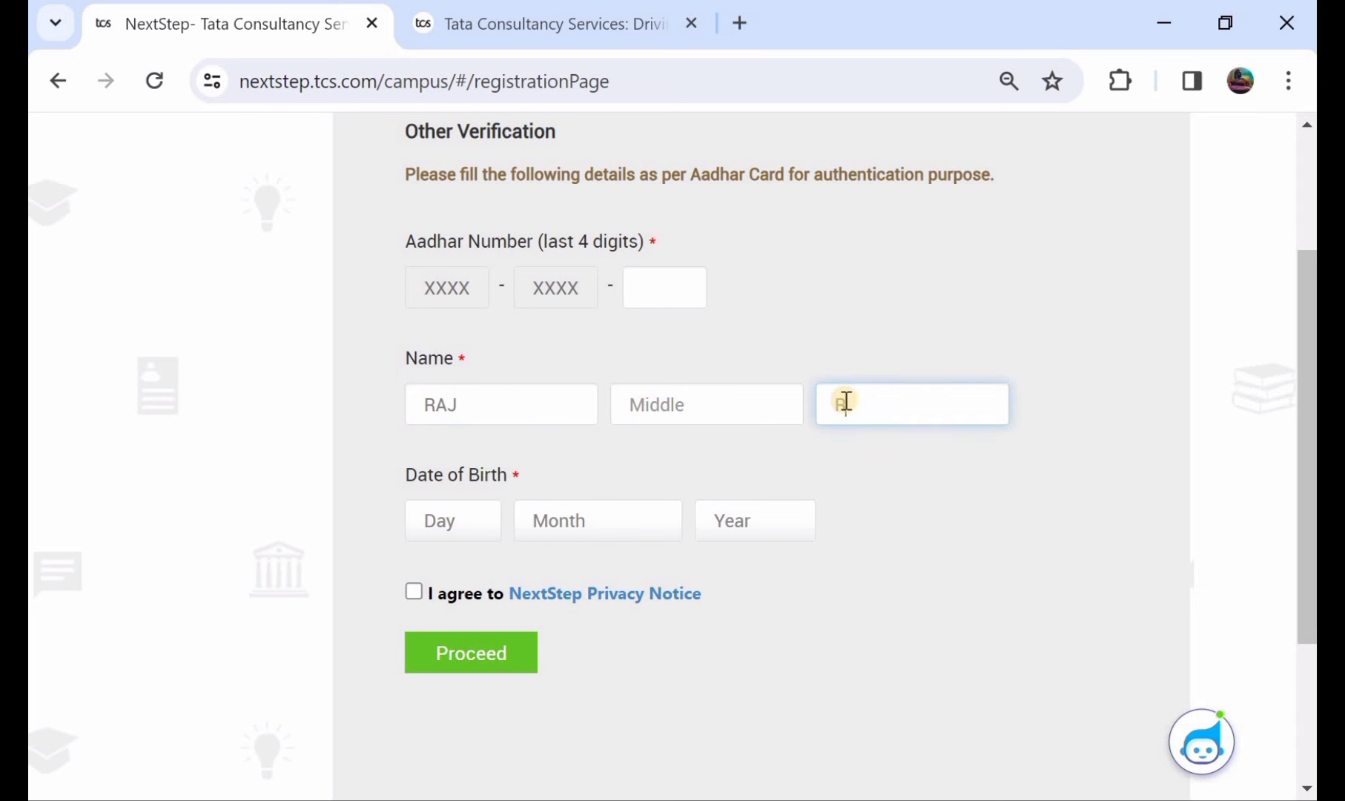
- Select the birth day, month and year, accept the NextStep Privacy Notice and proceed
{"action": "scroll", "coordinate": [741, 411], "scroll_direction": "down", "scroll_amount": 1}
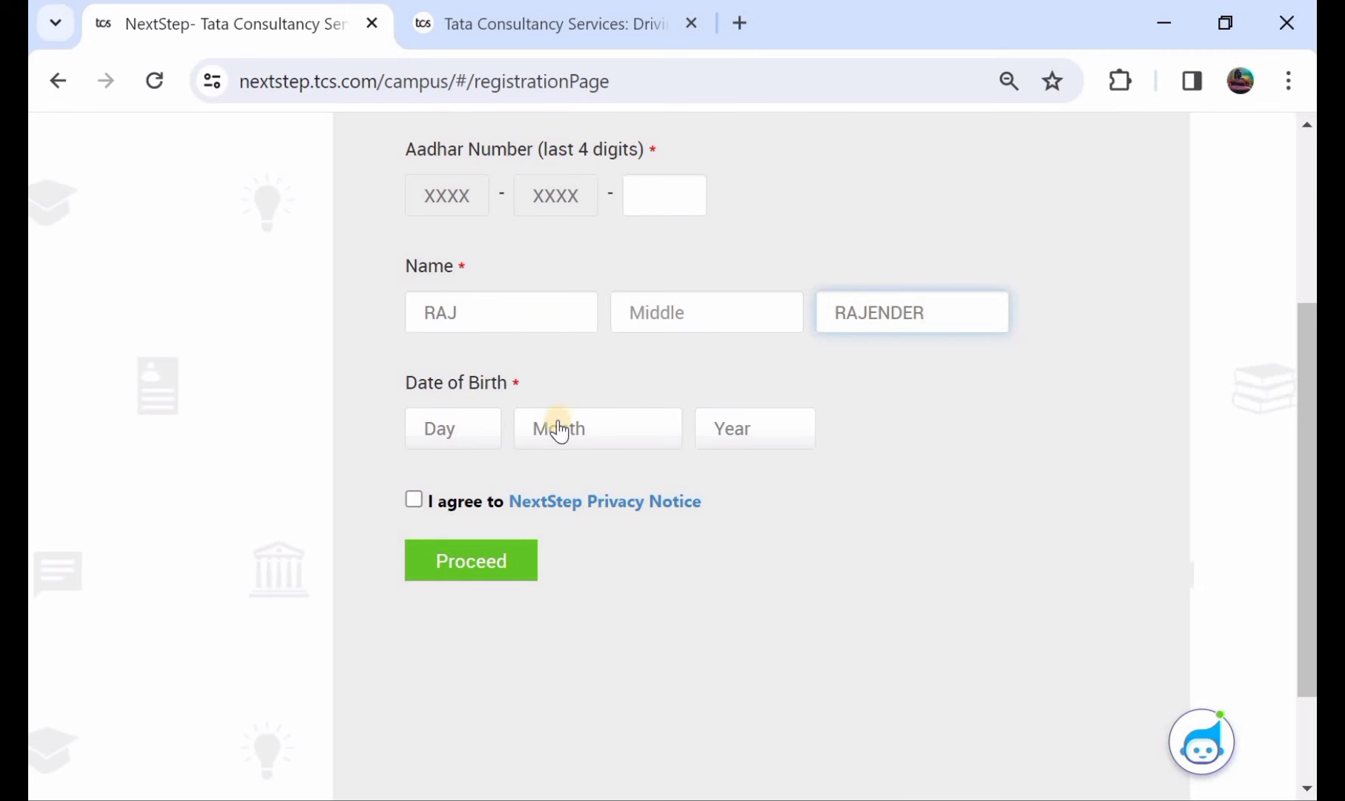
{"action": "left_click", "coordinate": [453, 429]}
{"action": "left_click", "coordinate": [562, 429]}
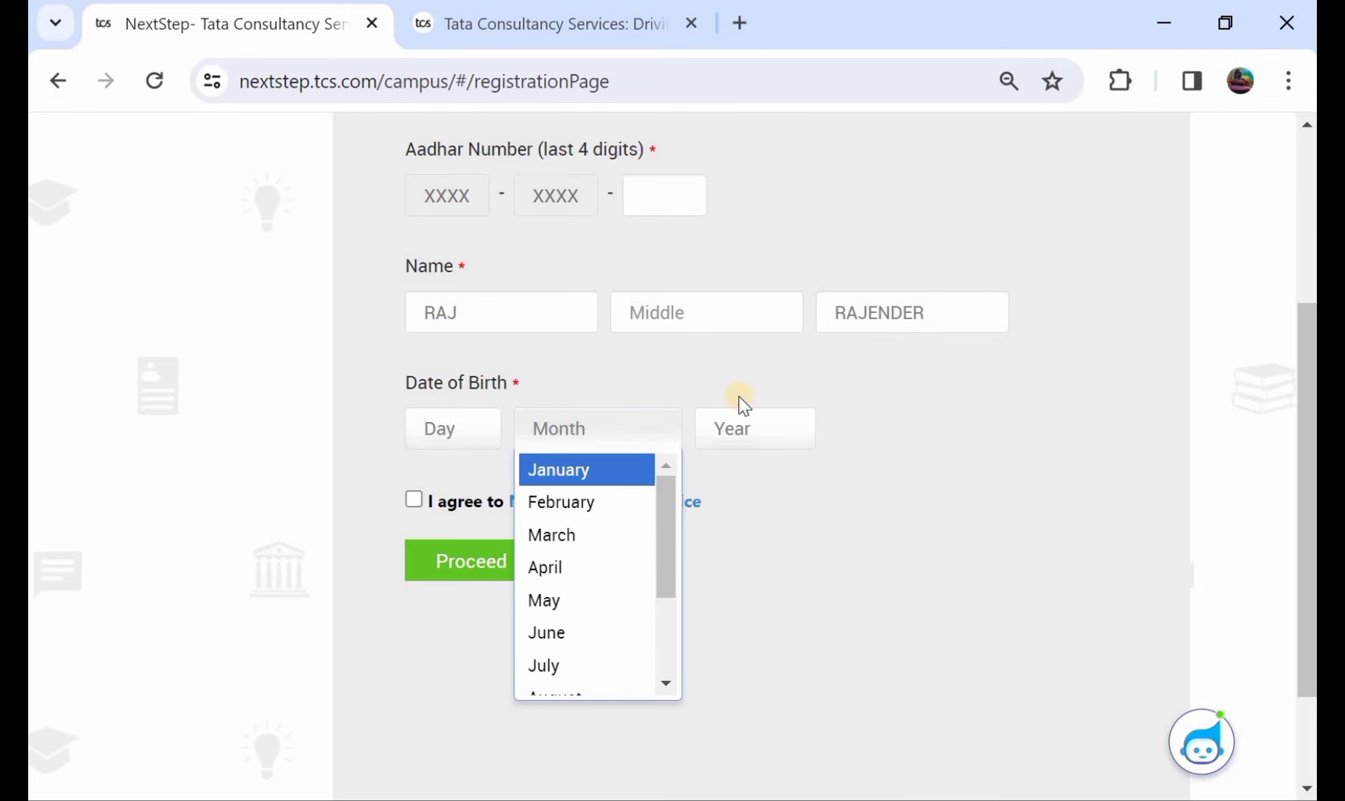
{"action": "left_click", "coordinate": [753, 437]}
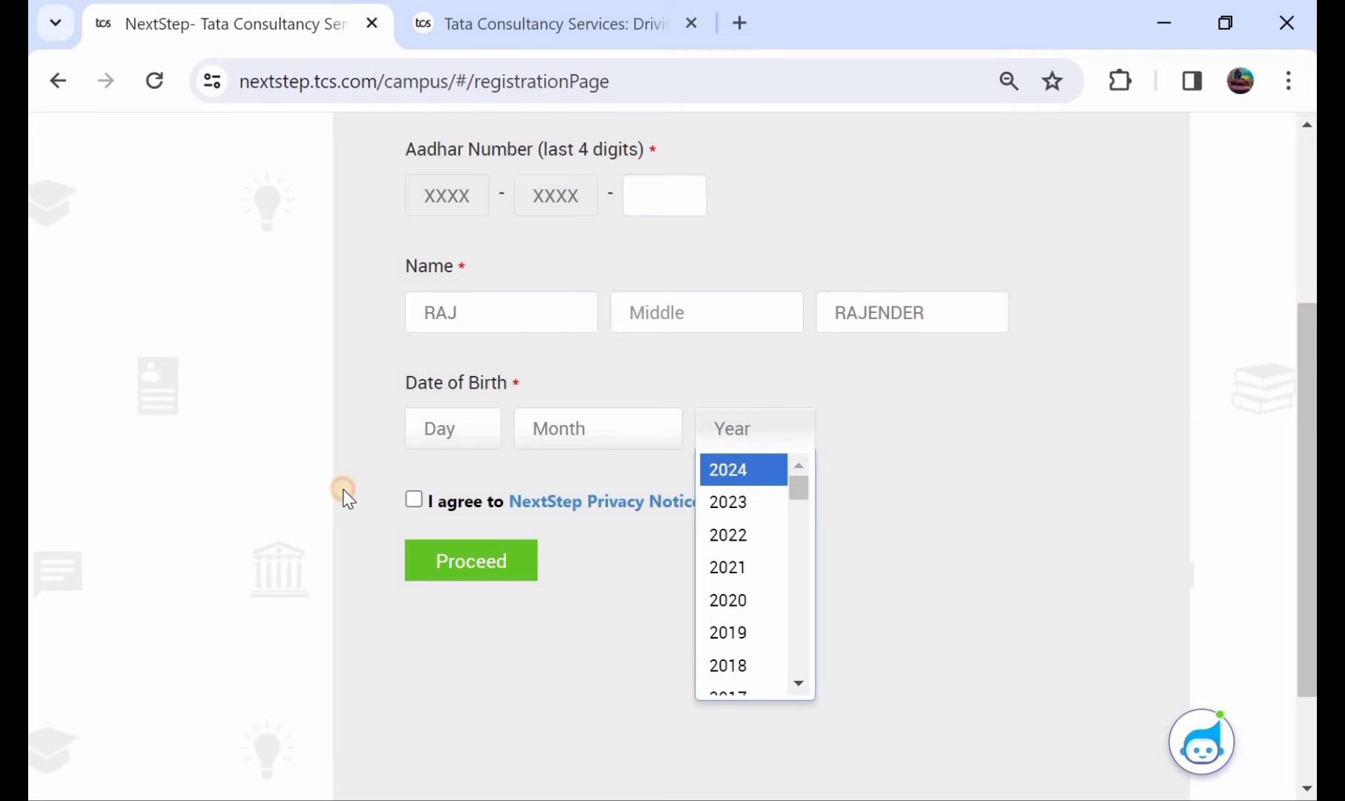
{"action": "left_click", "coordinate": [409, 501]}
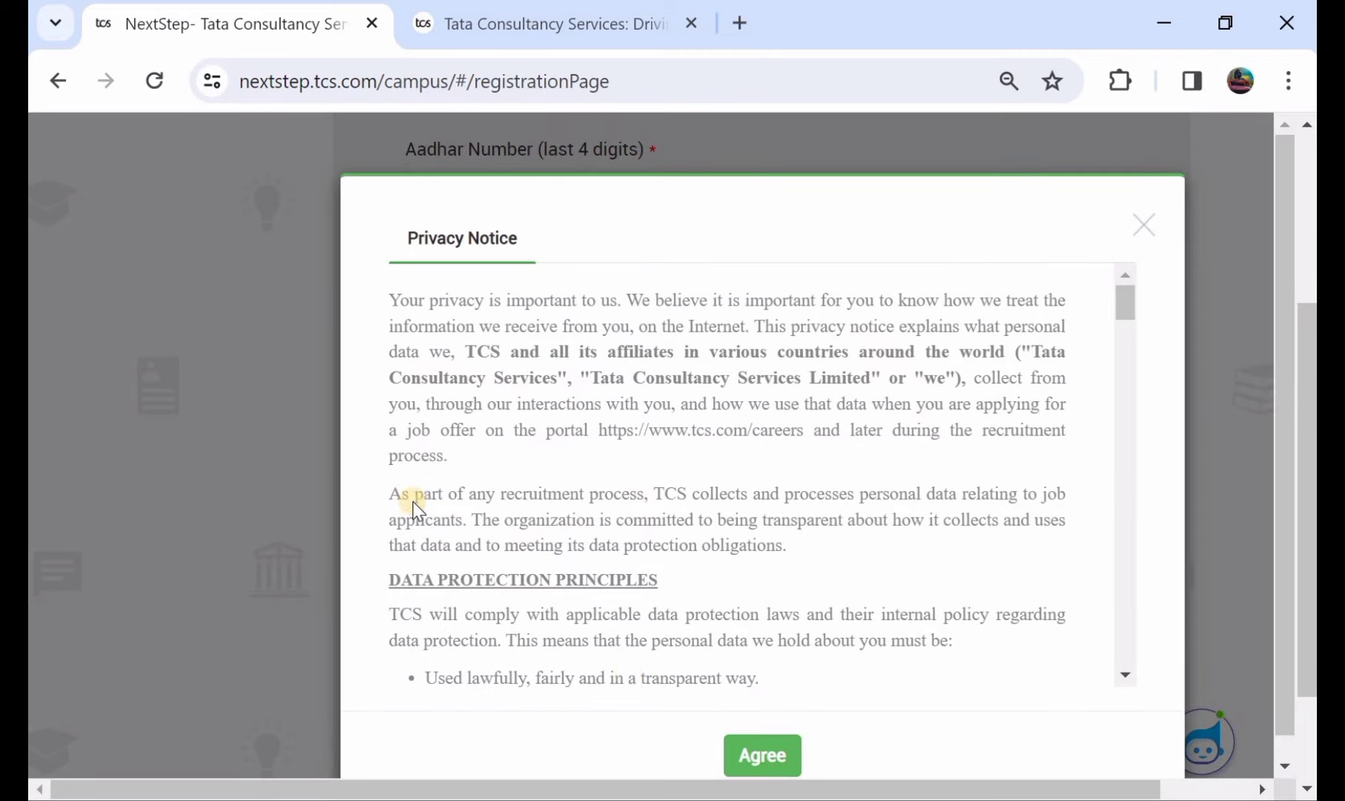
{"action": "left_click", "coordinate": [739, 754]}
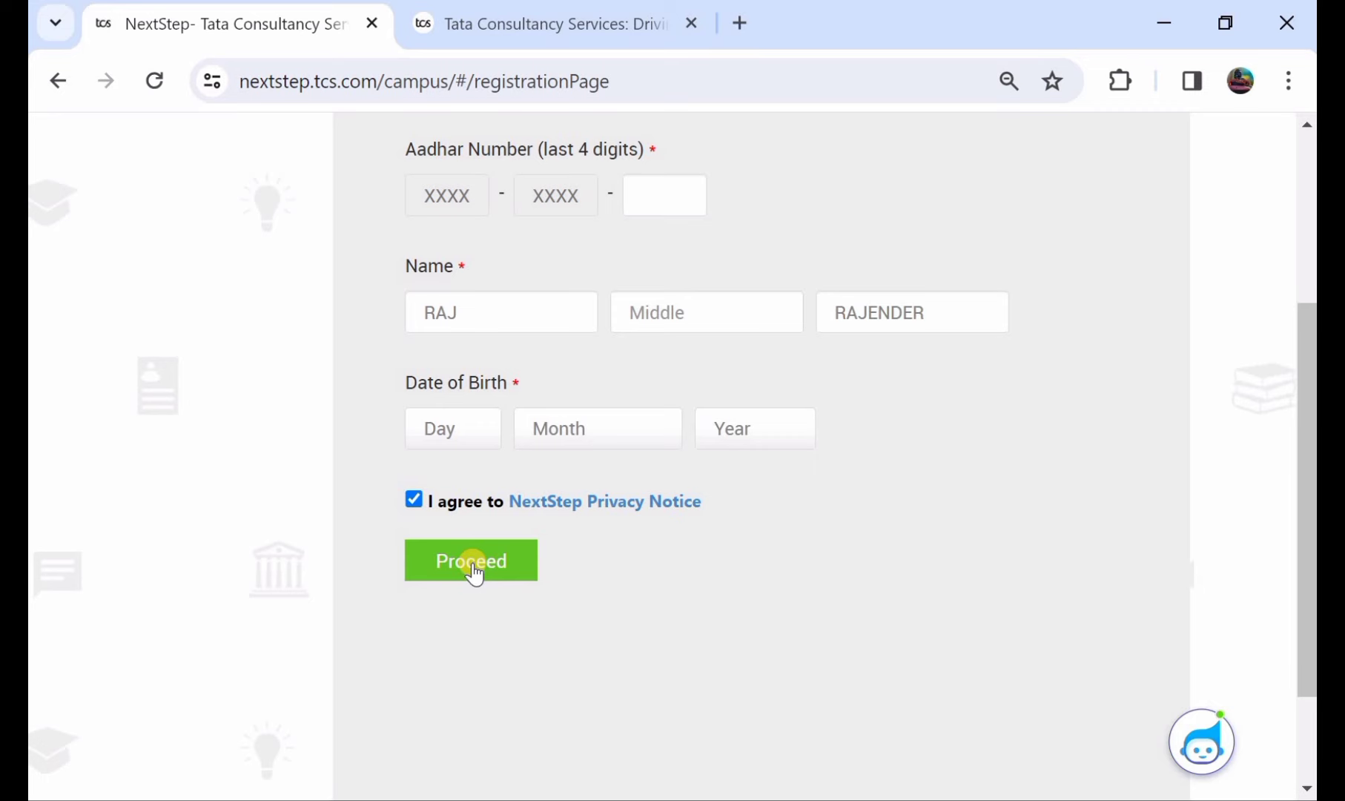
{"action": "left_click", "coordinate": [472, 566]}
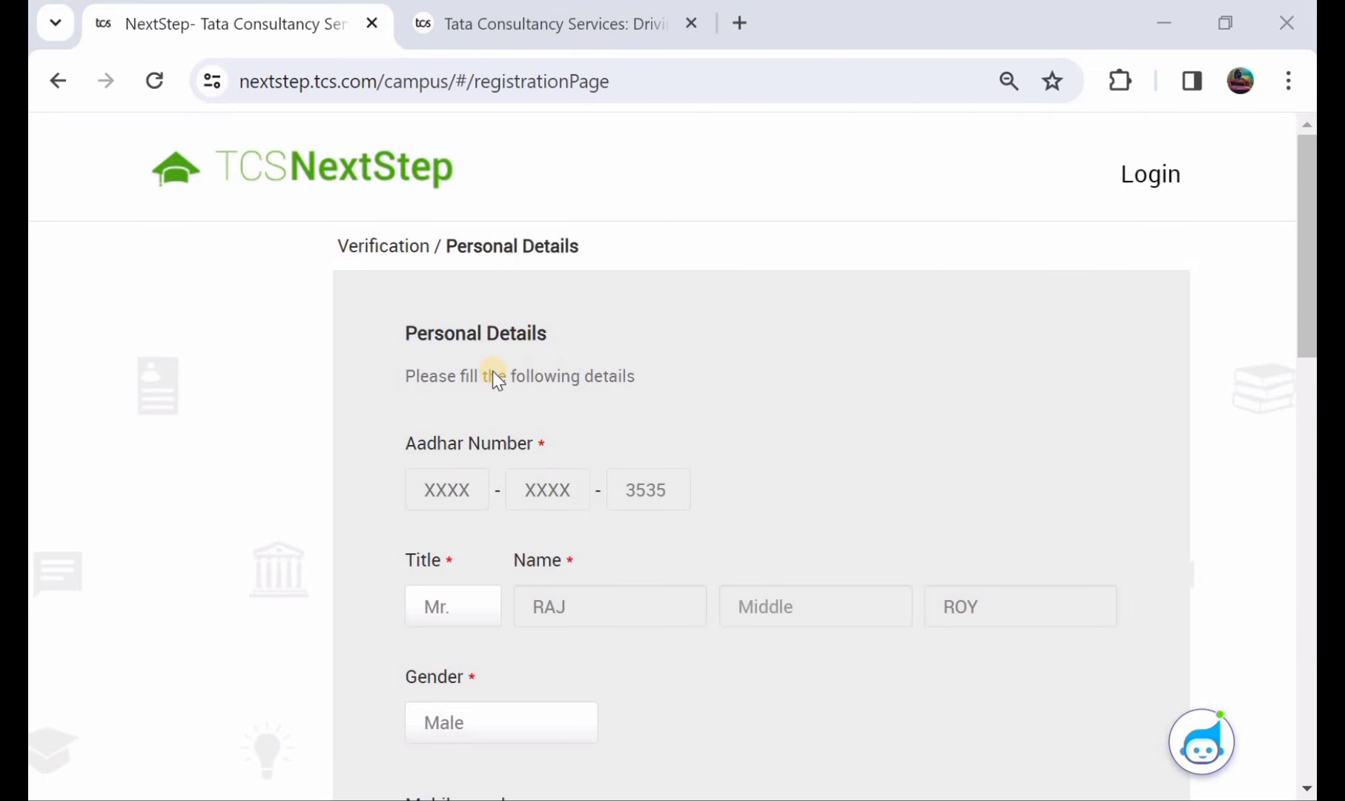
- Set the title to Mr. and the gender to Male
{"action": "scroll", "coordinate": [494, 374], "scroll_direction": "down", "scroll_amount": 2}
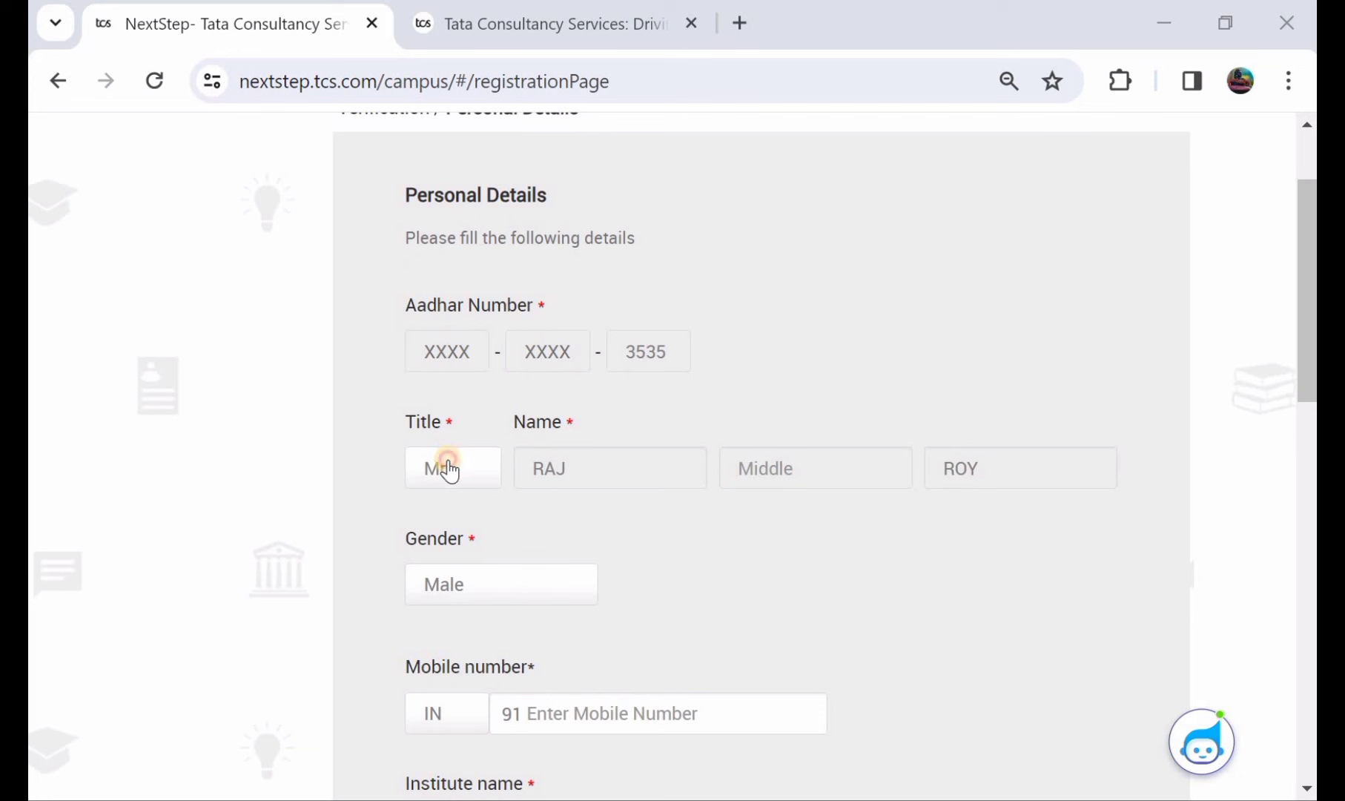
{"action": "left_click", "coordinate": [449, 469]}
{"action": "left_click", "coordinate": [444, 508]}
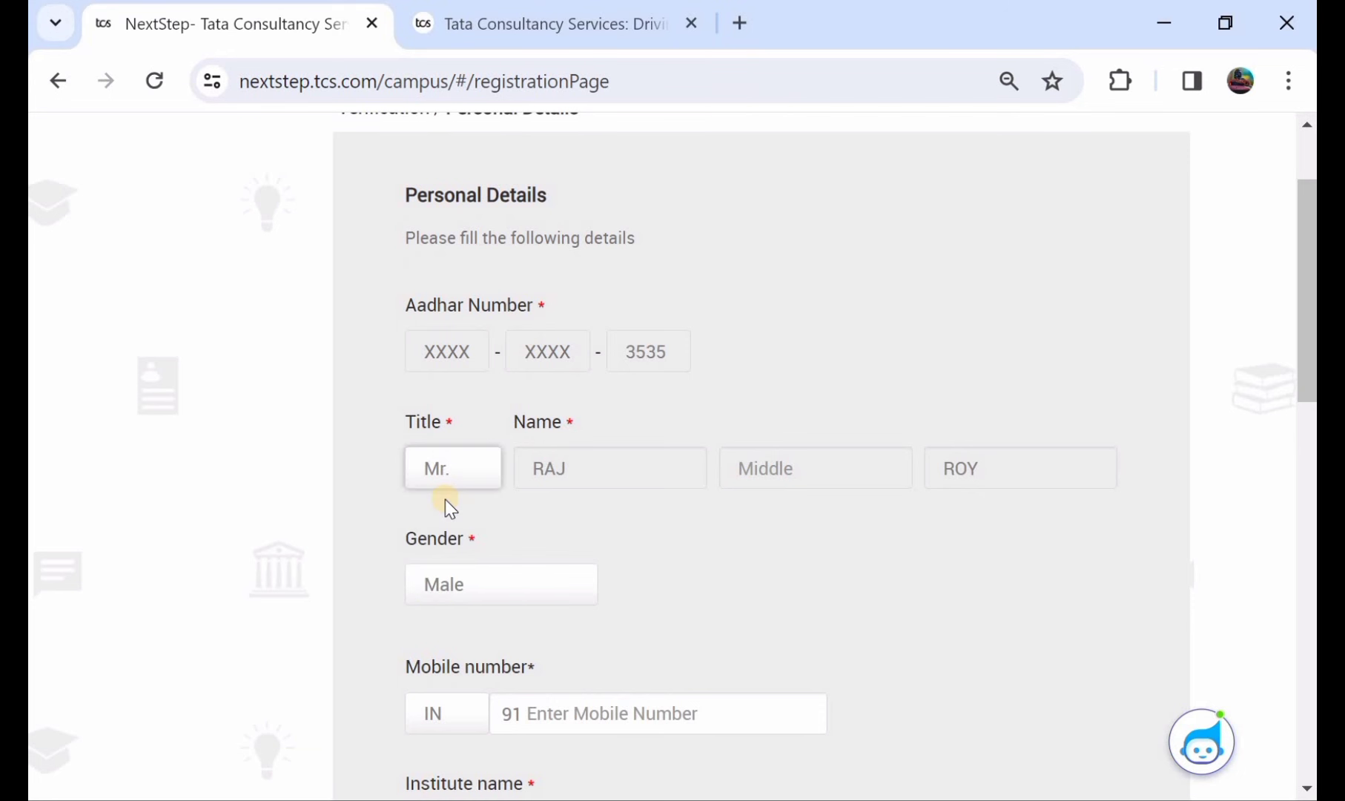
{"action": "scroll", "coordinate": [445, 504], "scroll_direction": "down", "scroll_amount": 1}
{"action": "left_click", "coordinate": [446, 510]}
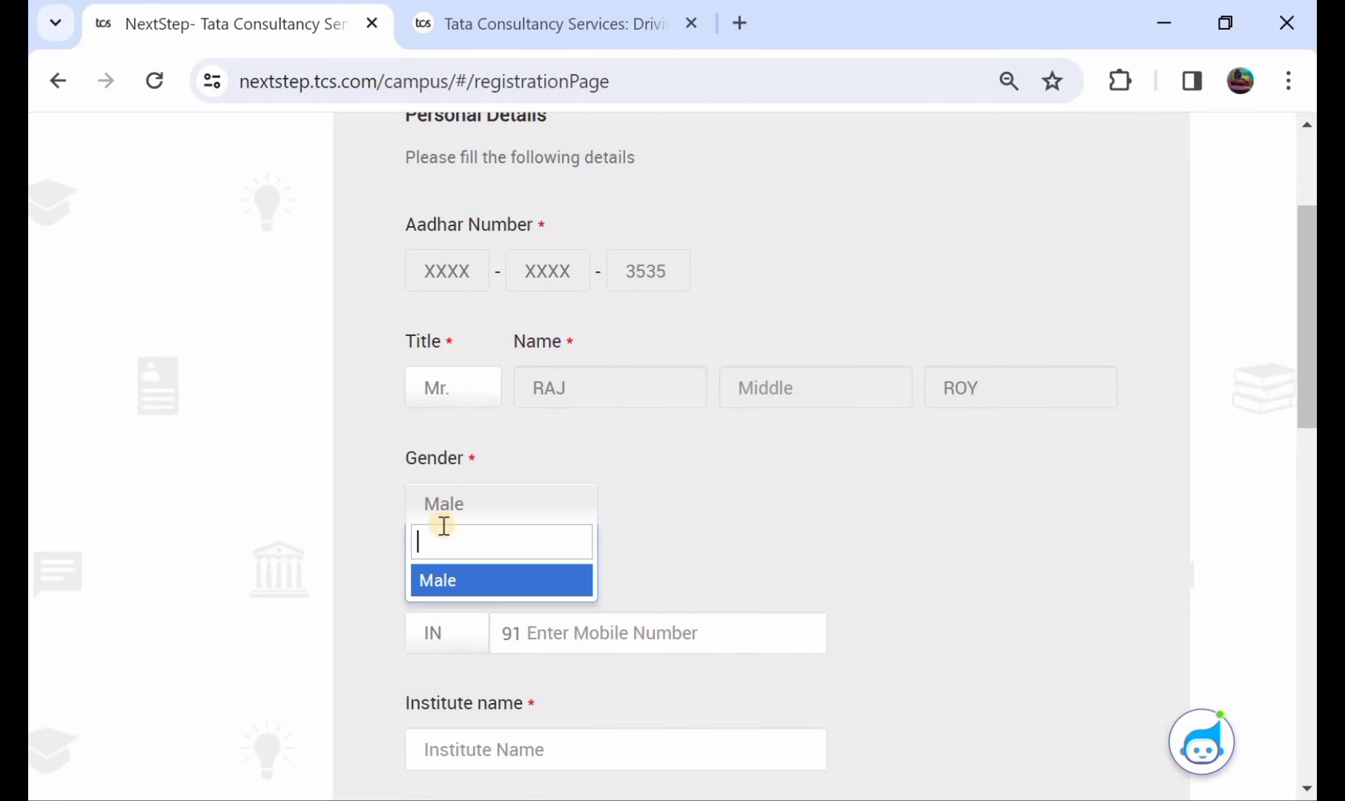
{"action": "left_click", "coordinate": [460, 579]}
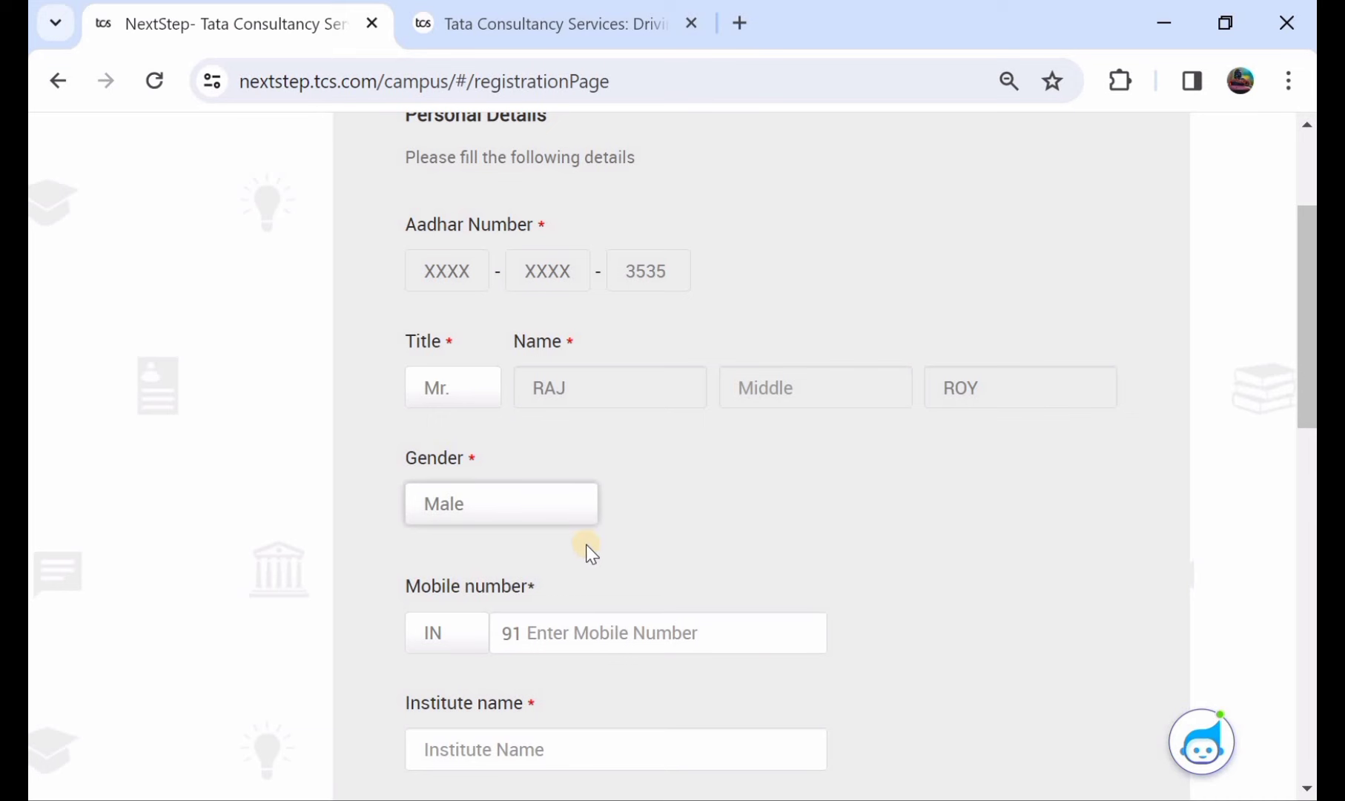
- Choose BACHELOR OF ARTS as qualification with 2022 as the year of passing
{"action": "scroll", "coordinate": [586, 545], "scroll_direction": "down", "scroll_amount": 1}
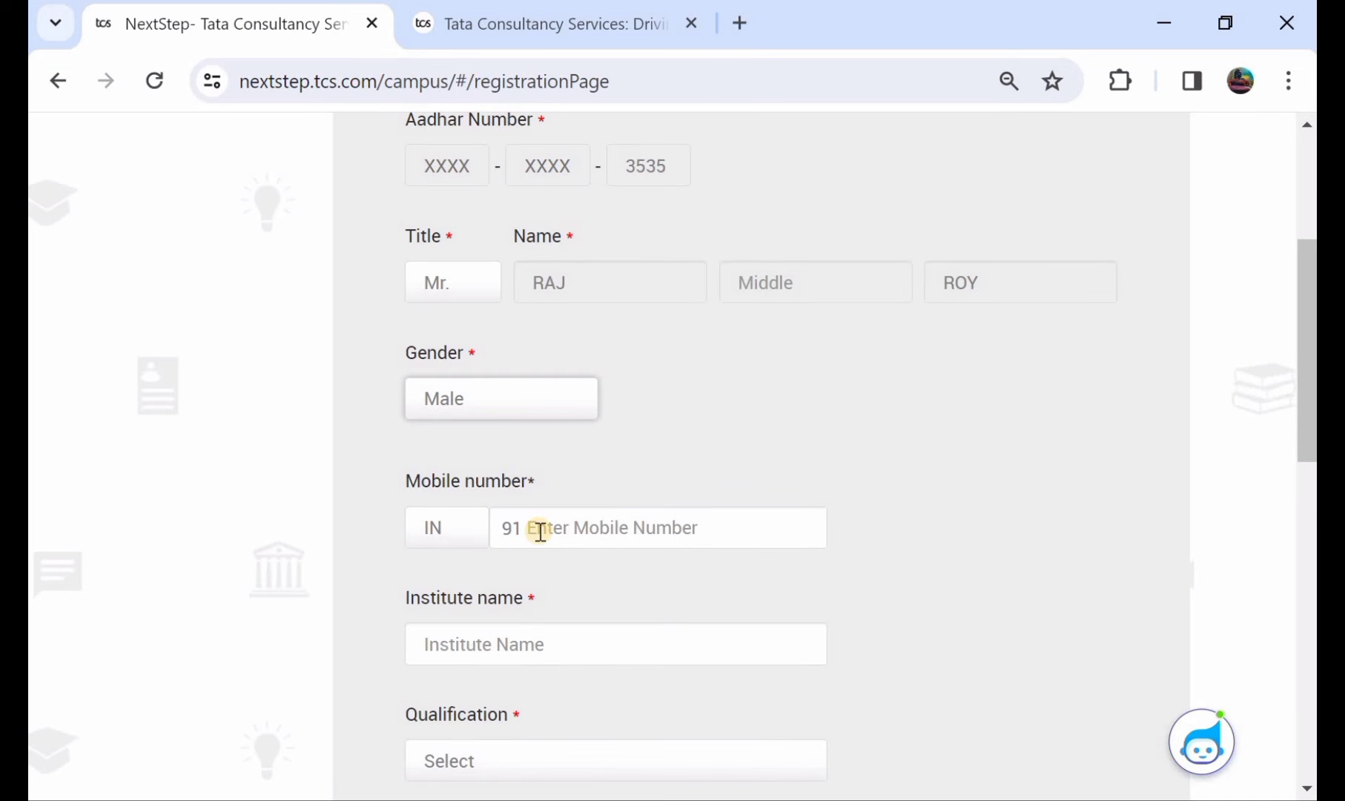
{"action": "scroll", "coordinate": [582, 529], "scroll_direction": "down", "scroll_amount": 1}
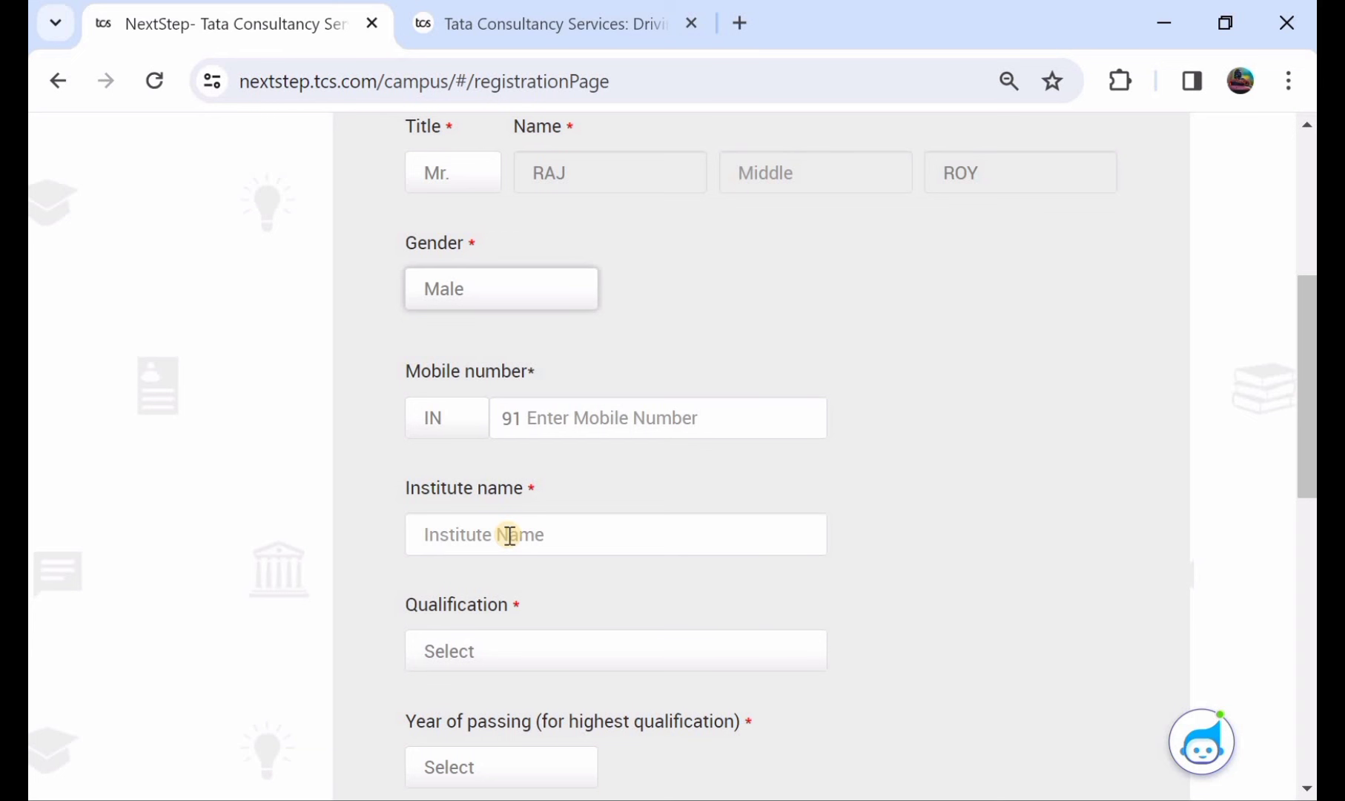
{"action": "scroll", "coordinate": [489, 535], "scroll_direction": "down", "scroll_amount": 1}
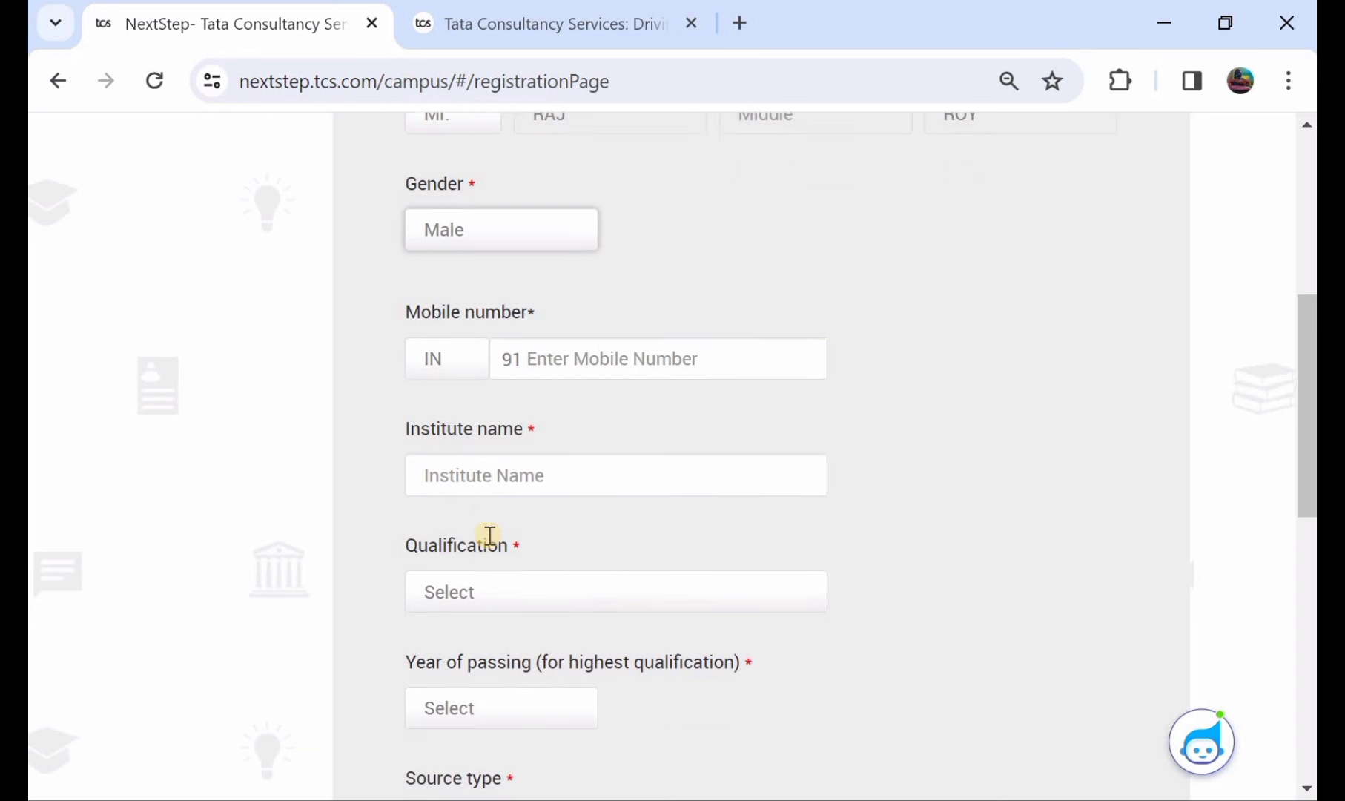
{"action": "scroll", "coordinate": [489, 540], "scroll_direction": "down", "scroll_amount": 2}
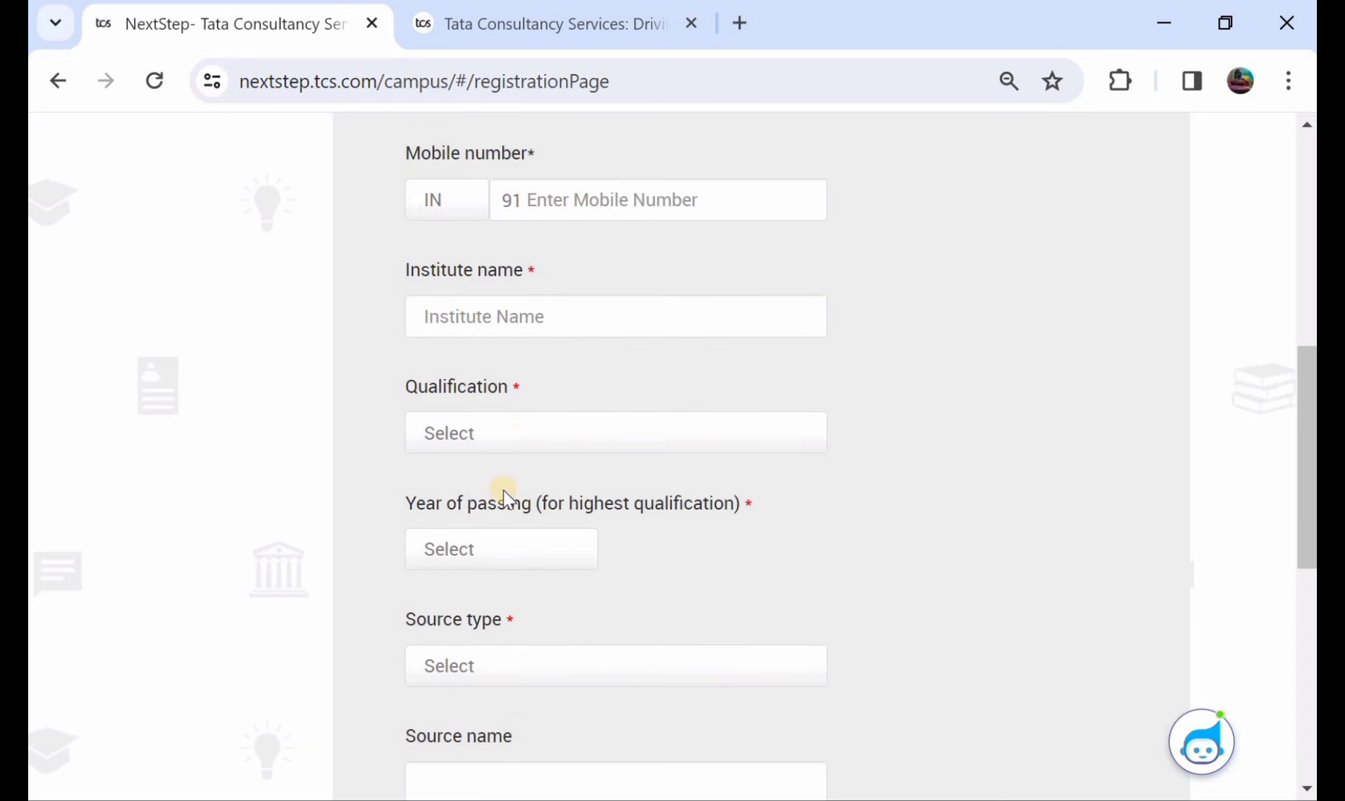
{"action": "left_click", "coordinate": [524, 436]}
{"action": "scroll", "coordinate": [510, 602], "scroll_direction": "down", "scroll_amount": 4}
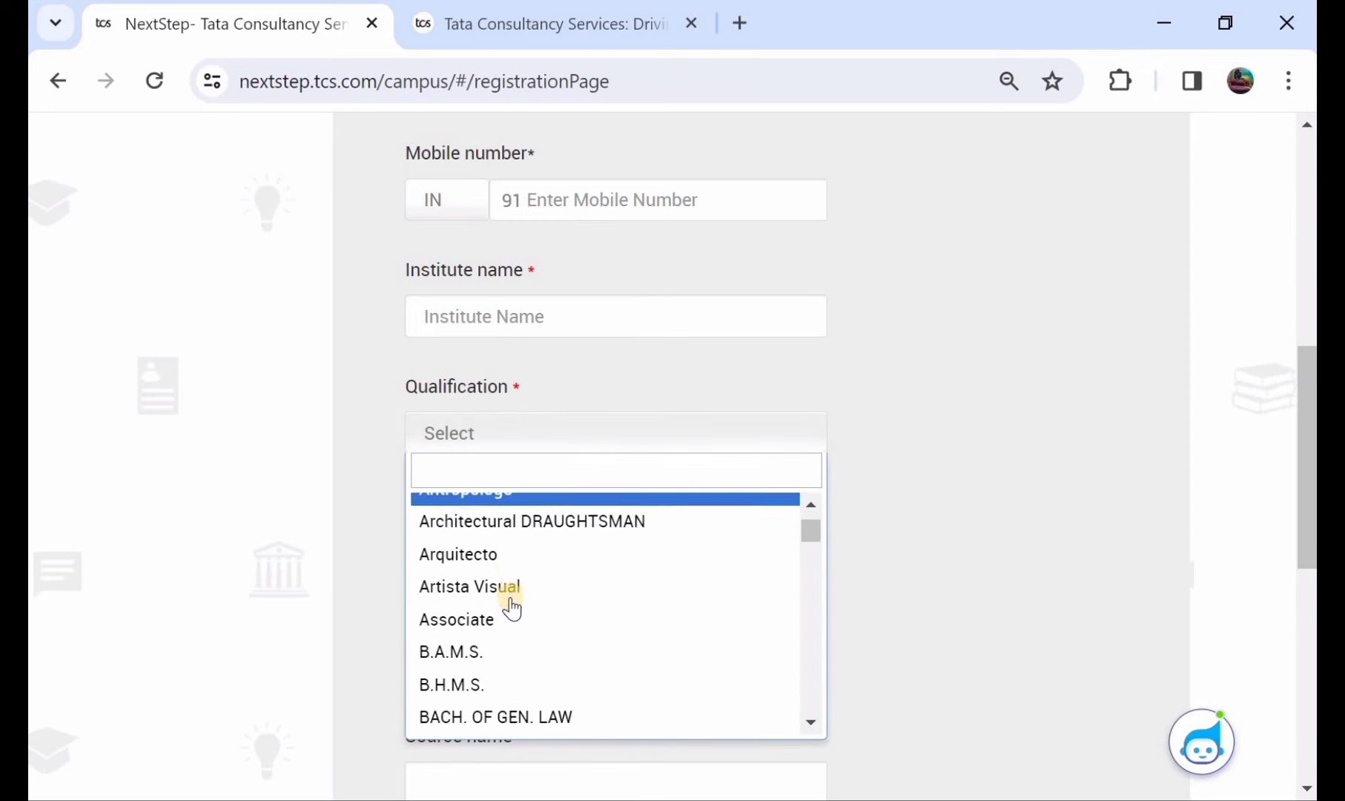
{"action": "scroll", "coordinate": [511, 608], "scroll_direction": "down", "scroll_amount": 3}
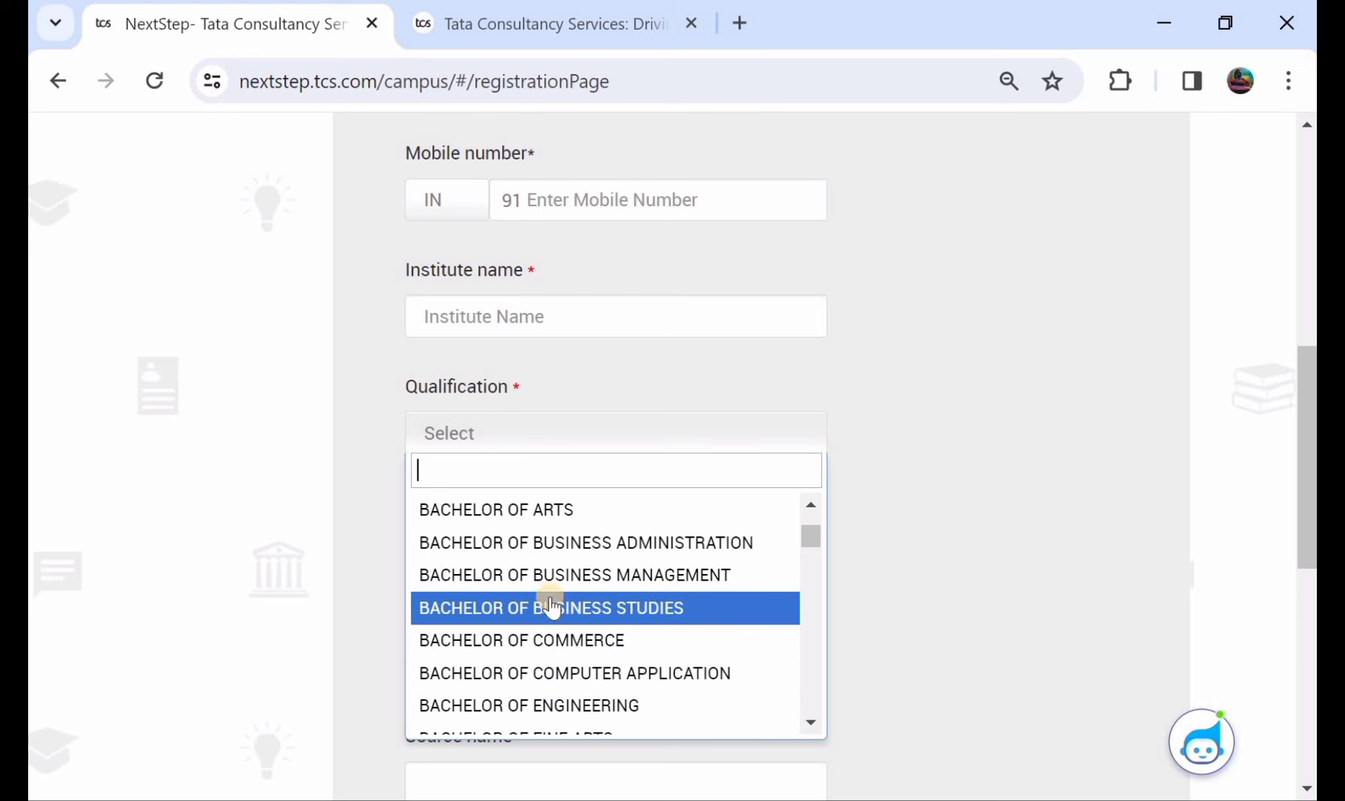
{"action": "left_click", "coordinate": [531, 523]}
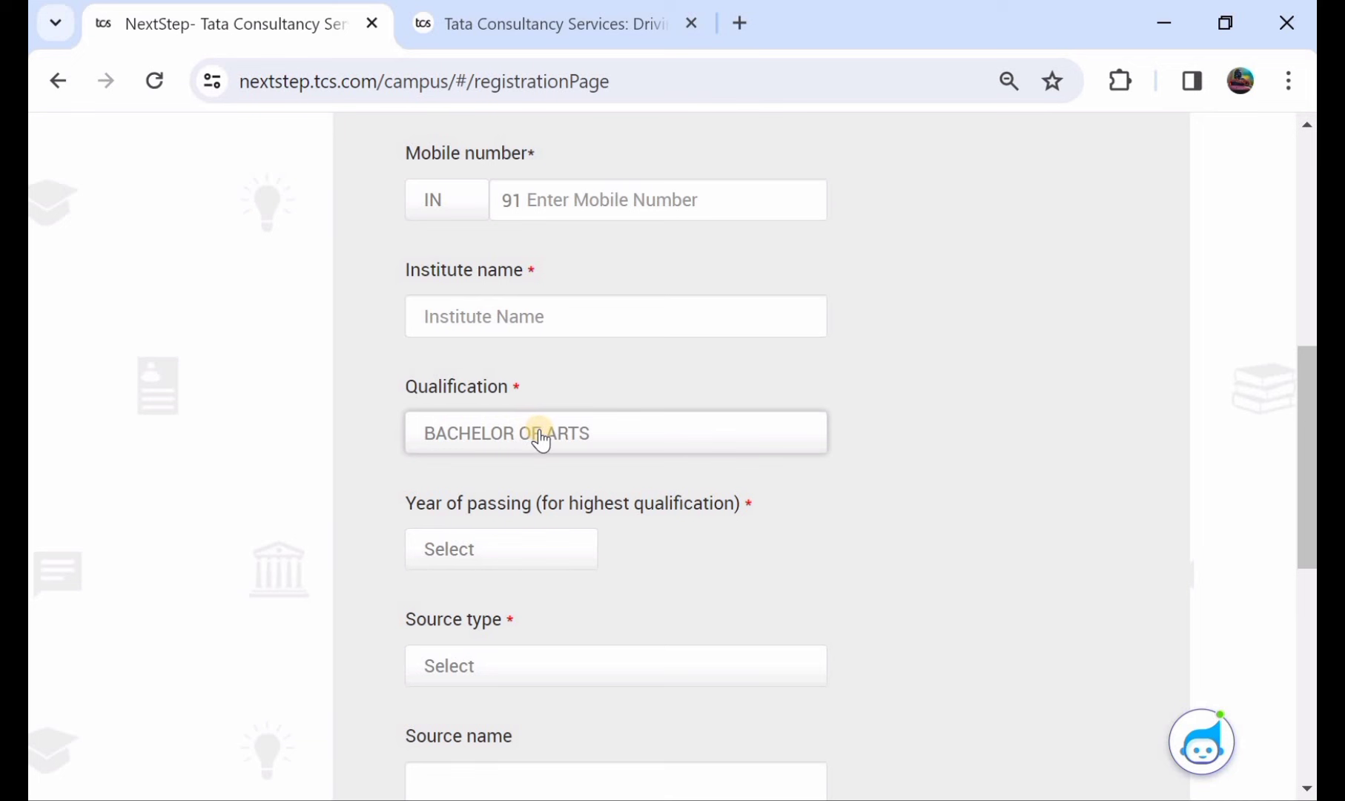
{"action": "scroll", "coordinate": [538, 434], "scroll_direction": "down", "scroll_amount": 1}
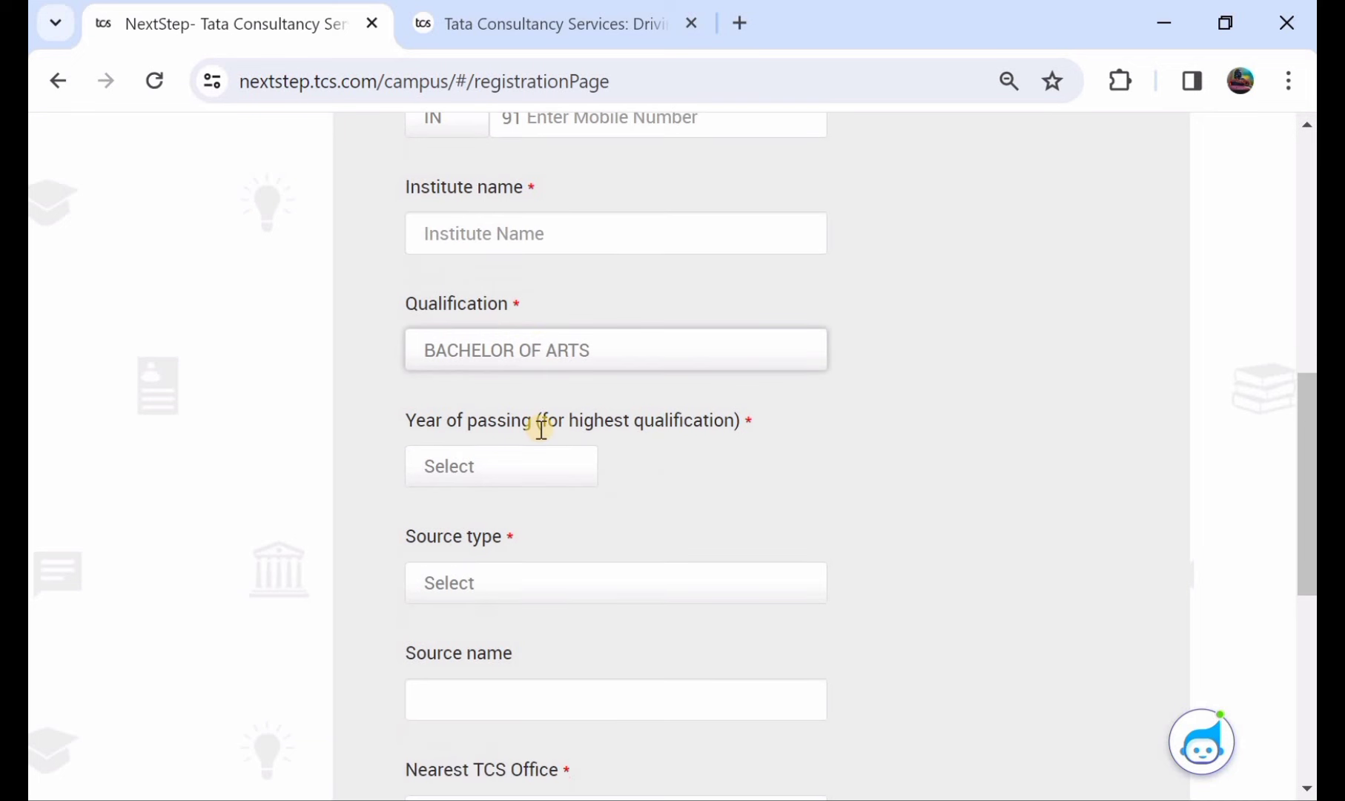
{"action": "left_click", "coordinate": [481, 468]}
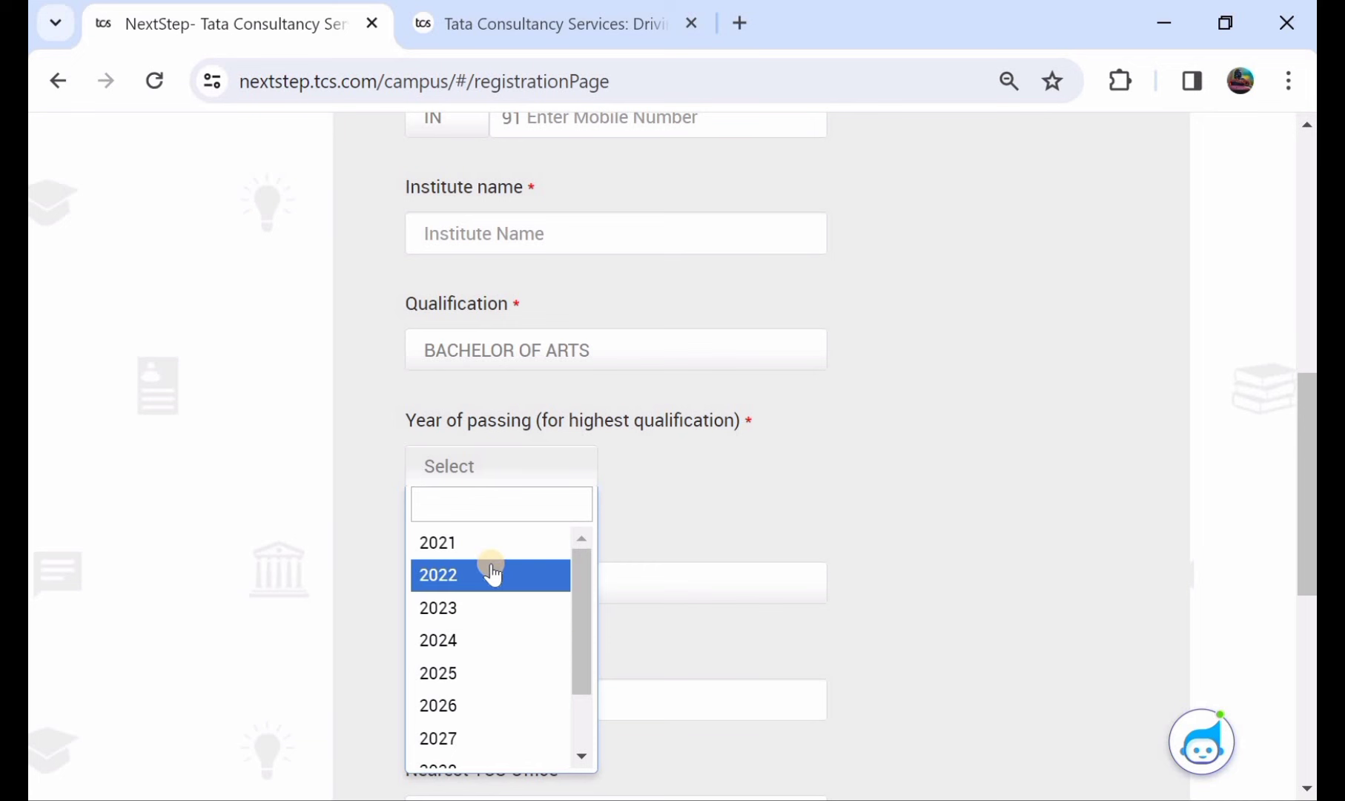
{"action": "scroll", "coordinate": [486, 570], "scroll_direction": "up", "scroll_amount": 1}
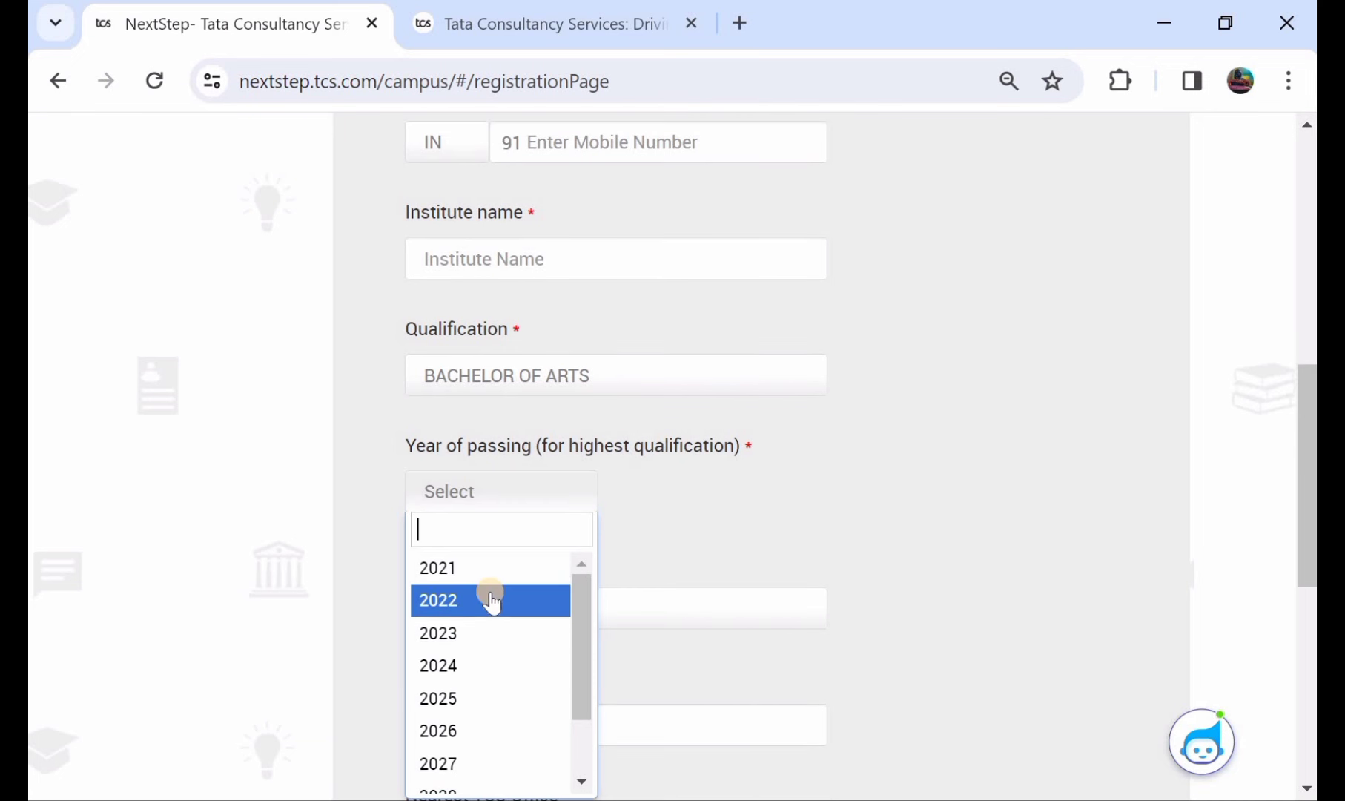
{"action": "left_click", "coordinate": [491, 600]}
- Set the source type to Direct Applicant and the nearest TCS office to Hyderabad
{"action": "scroll", "coordinate": [491, 600], "scroll_direction": "down", "scroll_amount": 1}
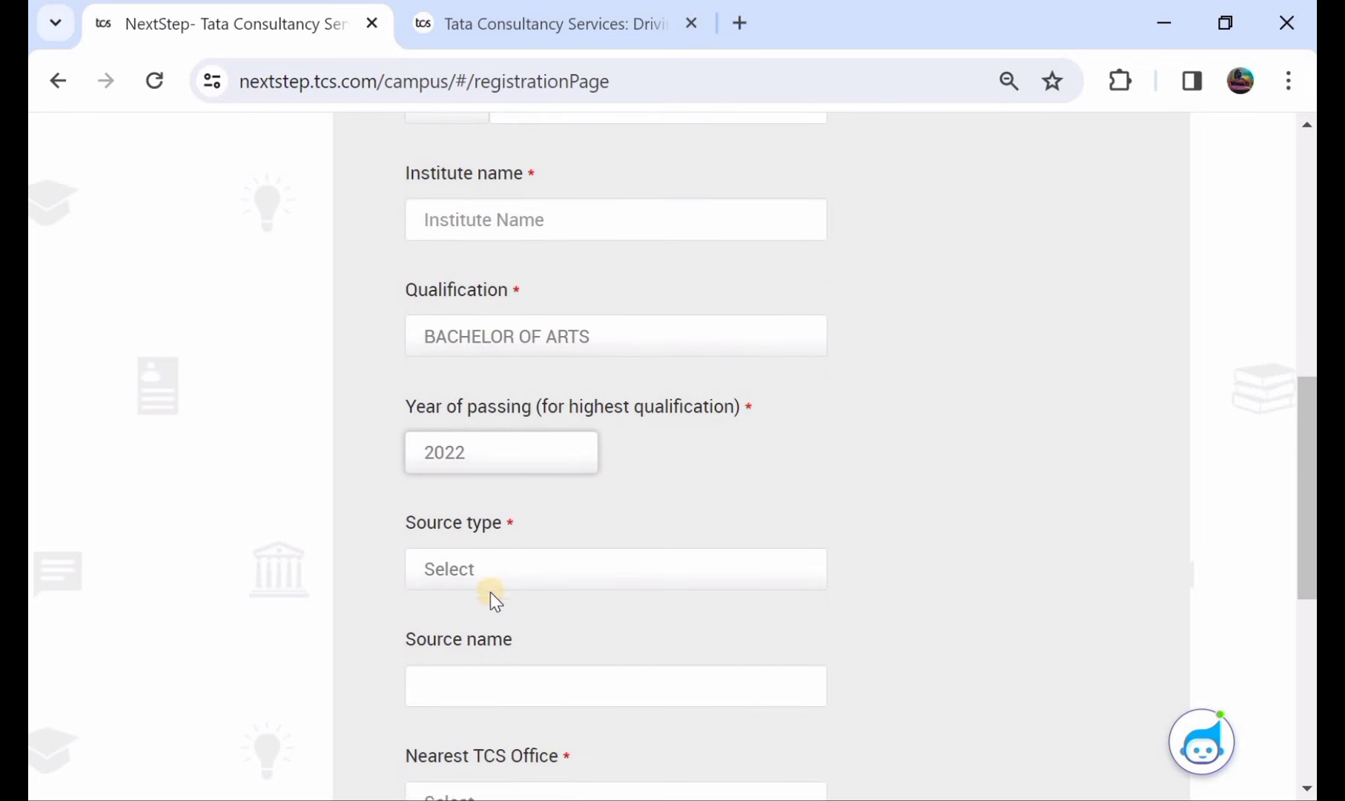
{"action": "left_click", "coordinate": [489, 577]}
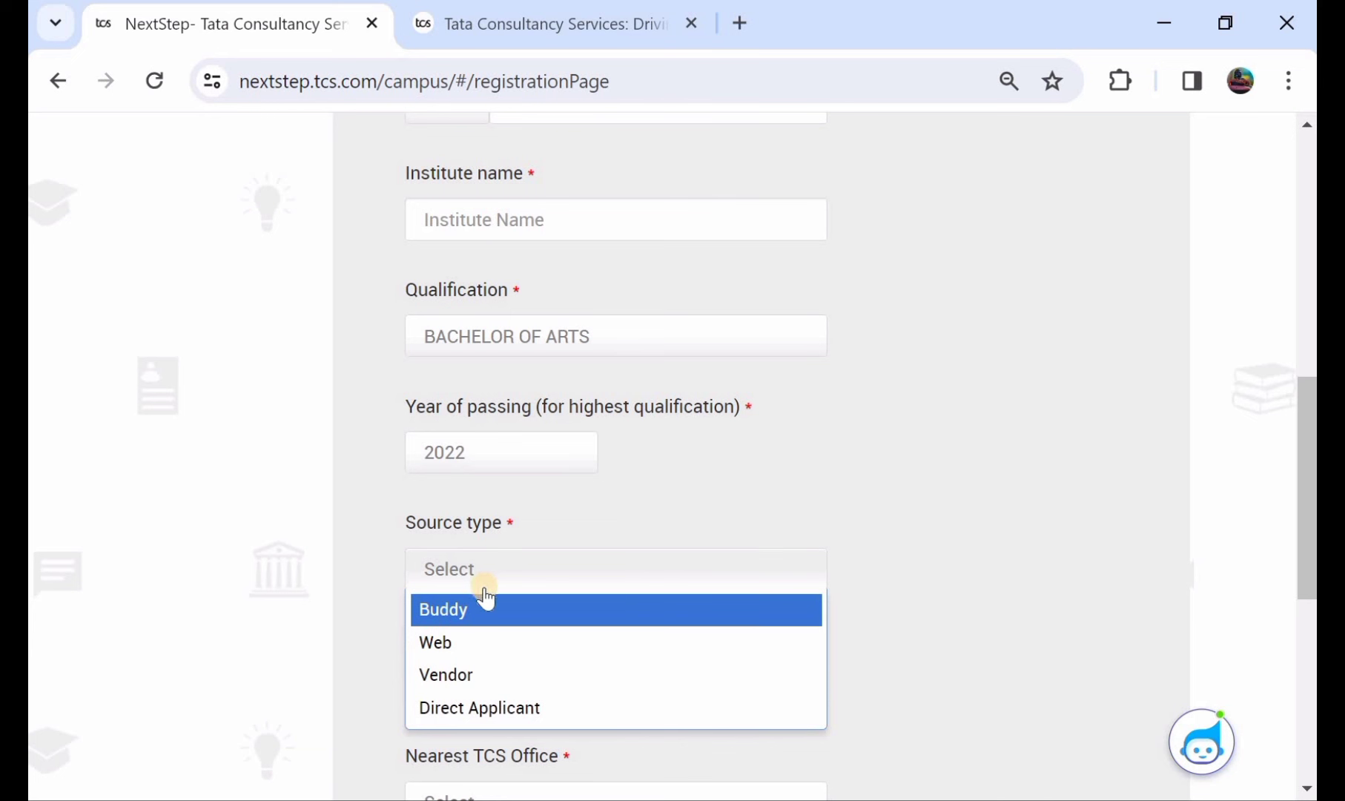
{"action": "left_click", "coordinate": [510, 710]}
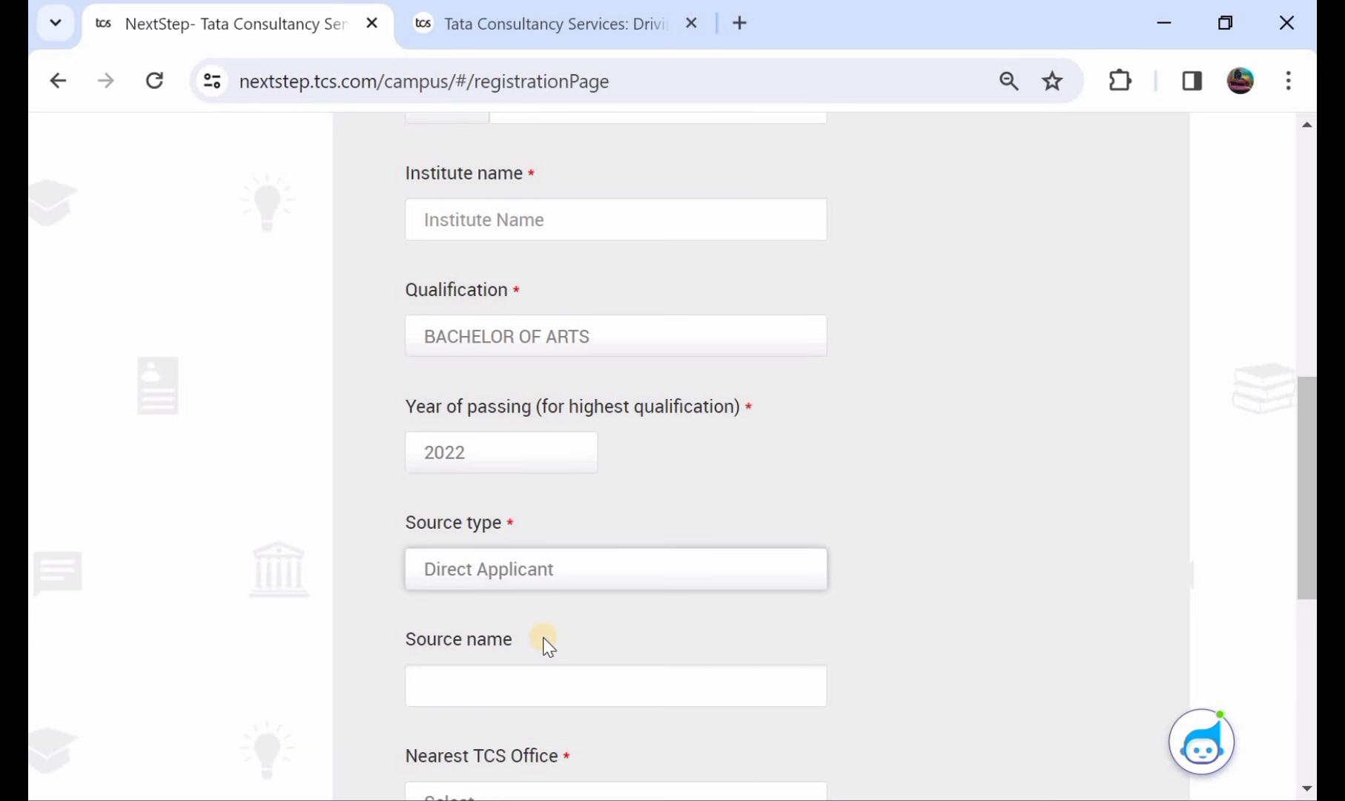
{"action": "scroll", "coordinate": [544, 636], "scroll_direction": "down", "scroll_amount": 1}
{"action": "scroll", "coordinate": [545, 637], "scroll_direction": "down", "scroll_amount": 1}
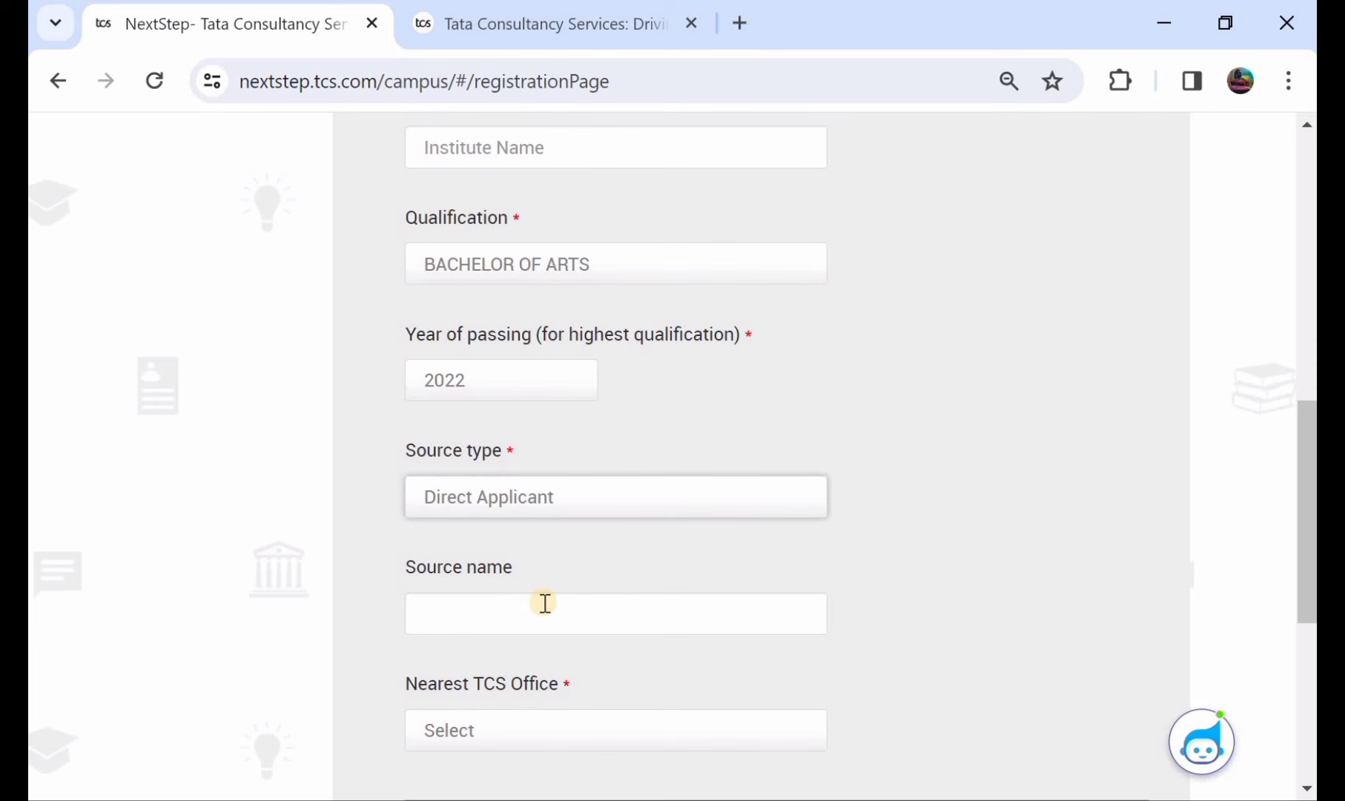
{"action": "scroll", "coordinate": [545, 603], "scroll_direction": "down", "scroll_amount": 2}
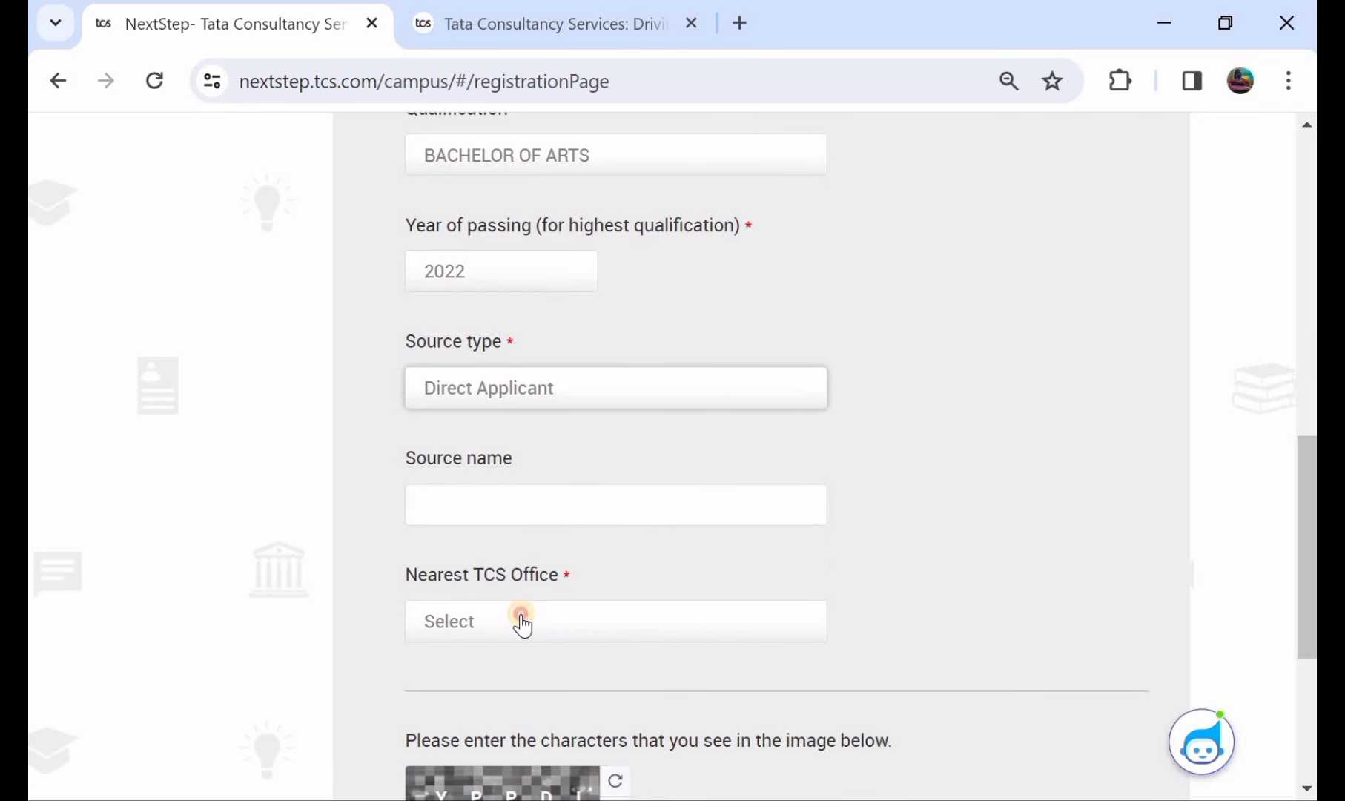
{"action": "left_click", "coordinate": [522, 623]}
{"action": "left_click", "coordinate": [583, 528]}
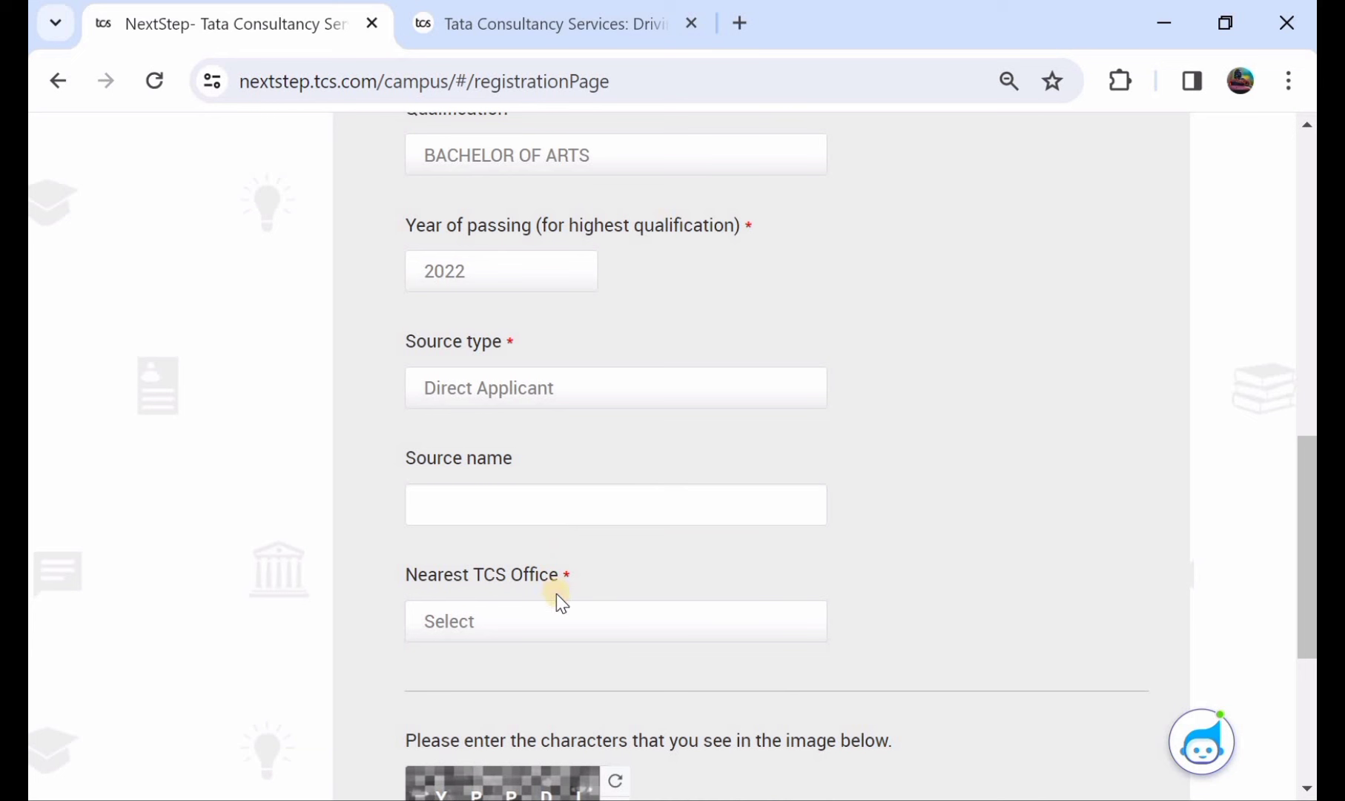
{"action": "scroll", "coordinate": [559, 549], "scroll_direction": "down", "scroll_amount": 1}
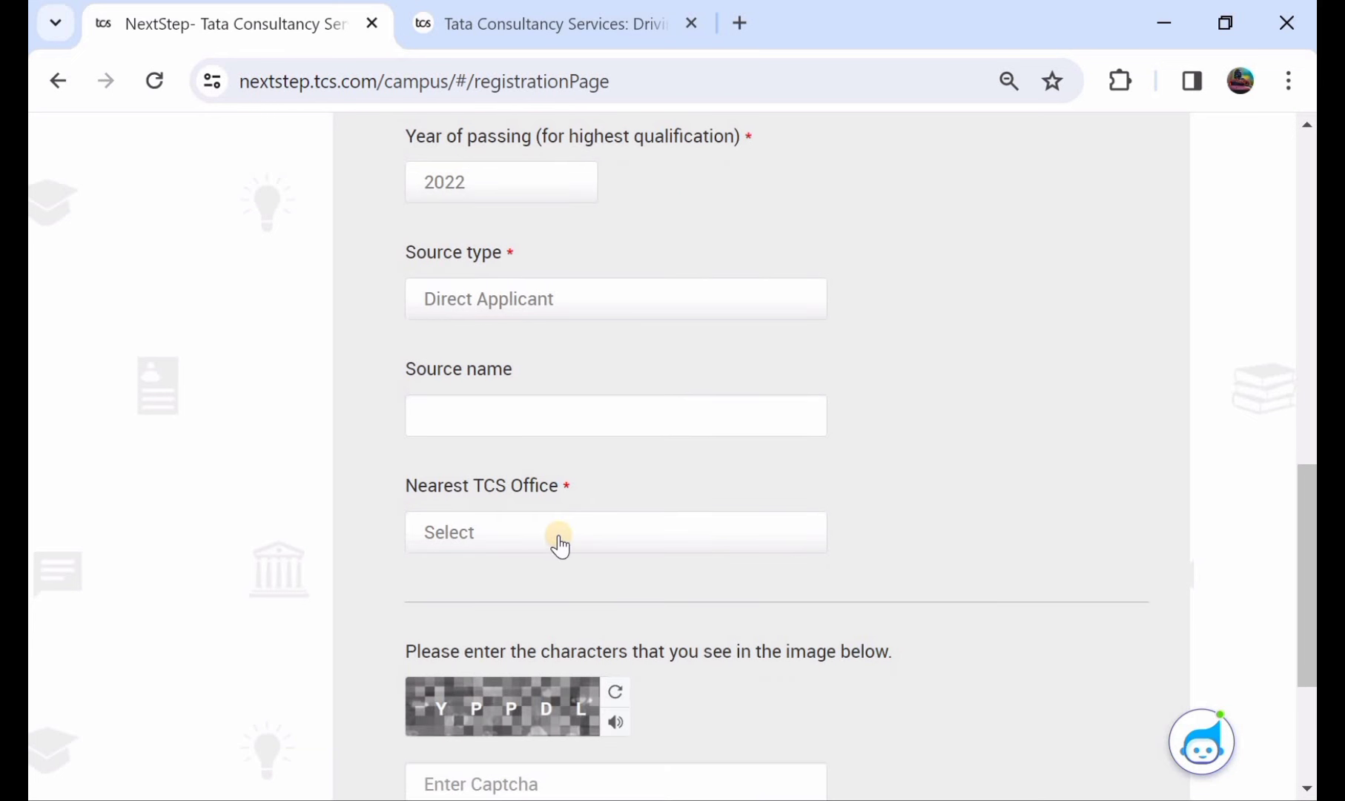
{"action": "left_click", "coordinate": [560, 545]}
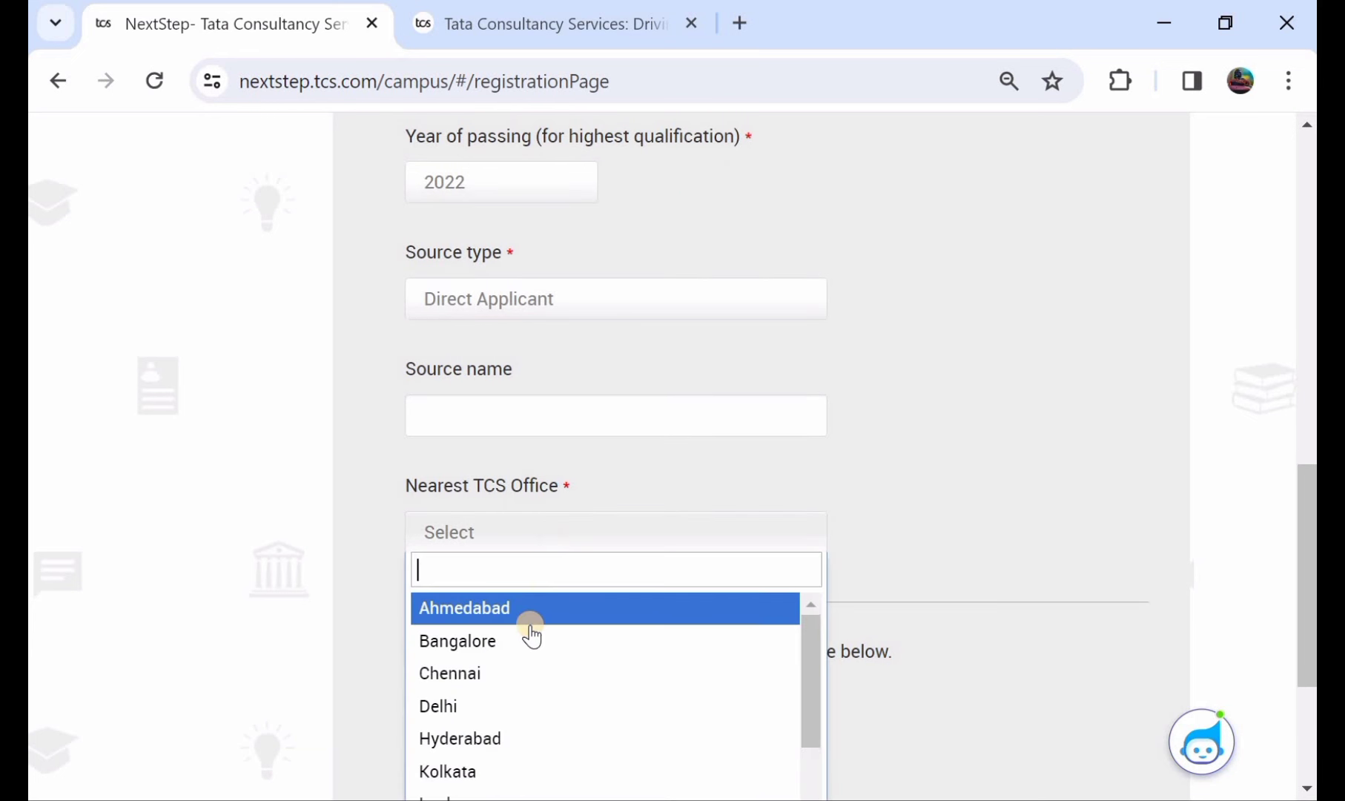
{"action": "left_click", "coordinate": [529, 735]}
{"action": "scroll", "coordinate": [578, 467], "scroll_direction": "down", "scroll_amount": 2}
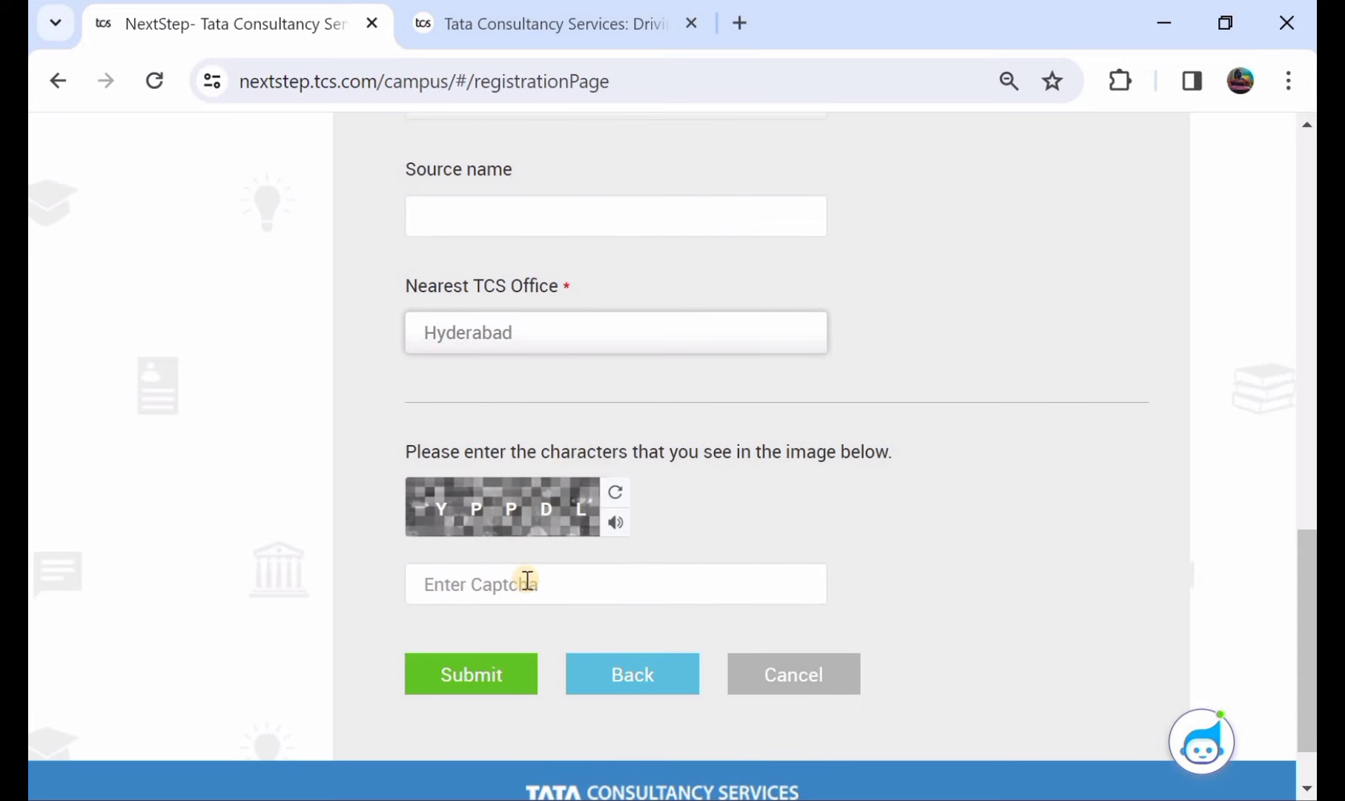
- Submit the registration, answer the image check with 7, and log in with the emailed OTP
{"action": "left_click", "coordinate": [461, 676]}
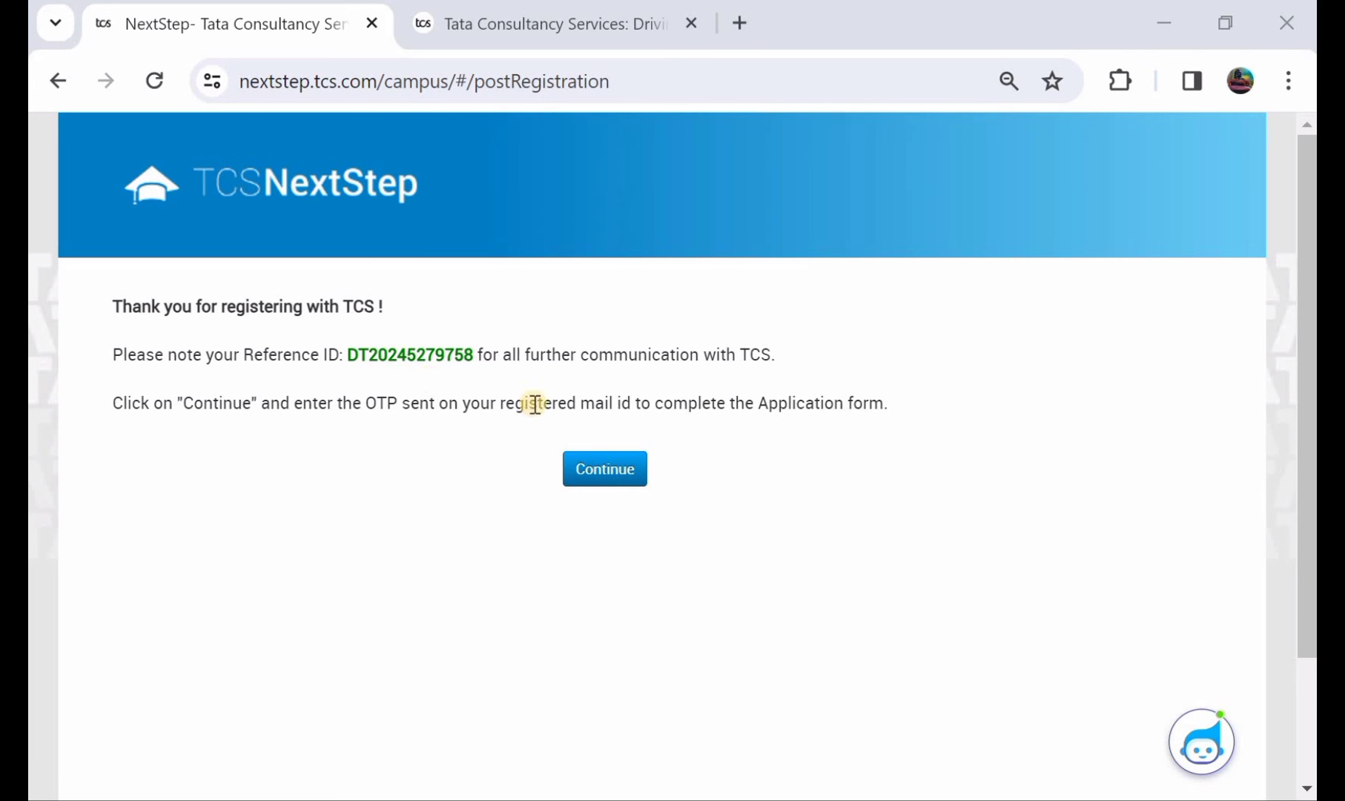
{"action": "left_click", "coordinate": [591, 475]}
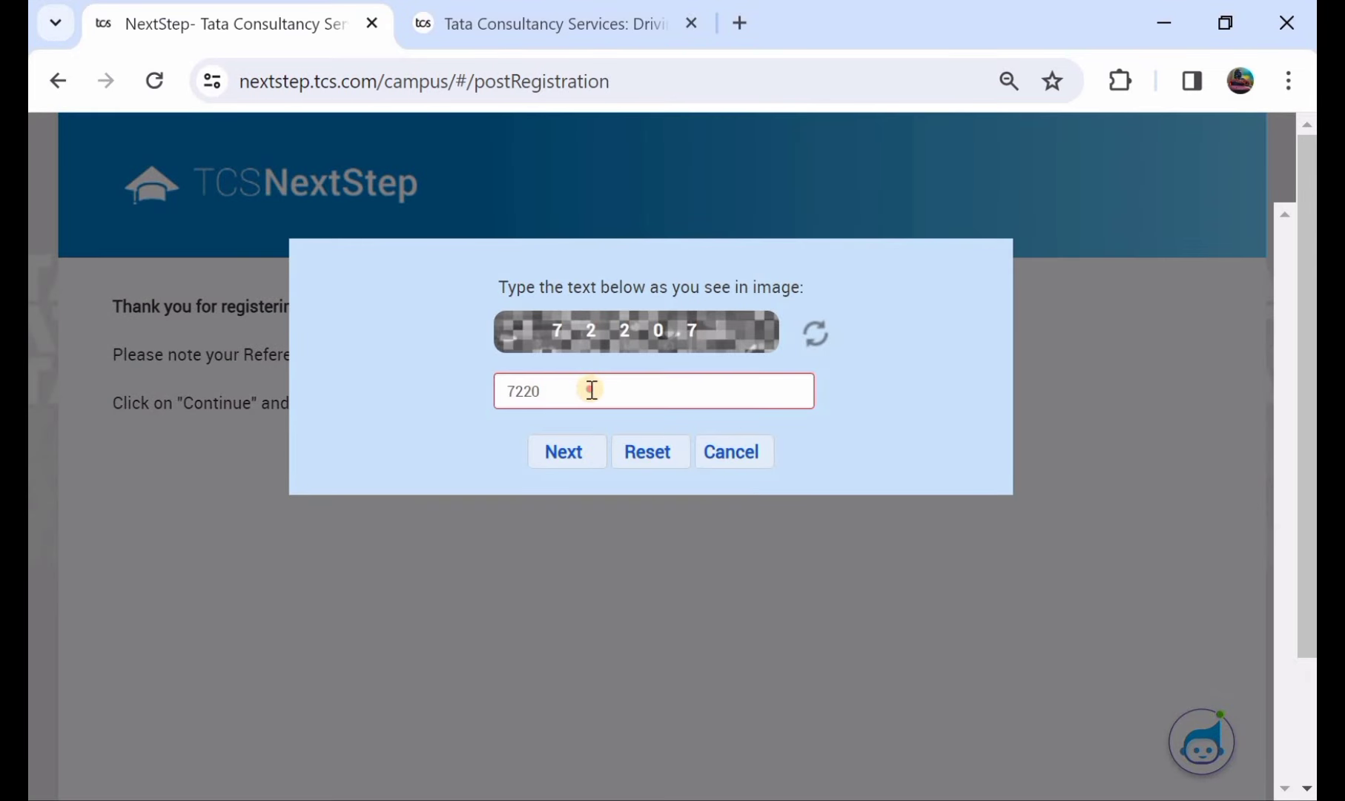
{"action": "left_click", "coordinate": [591, 390]}
{"action": "type", "text": "7"}
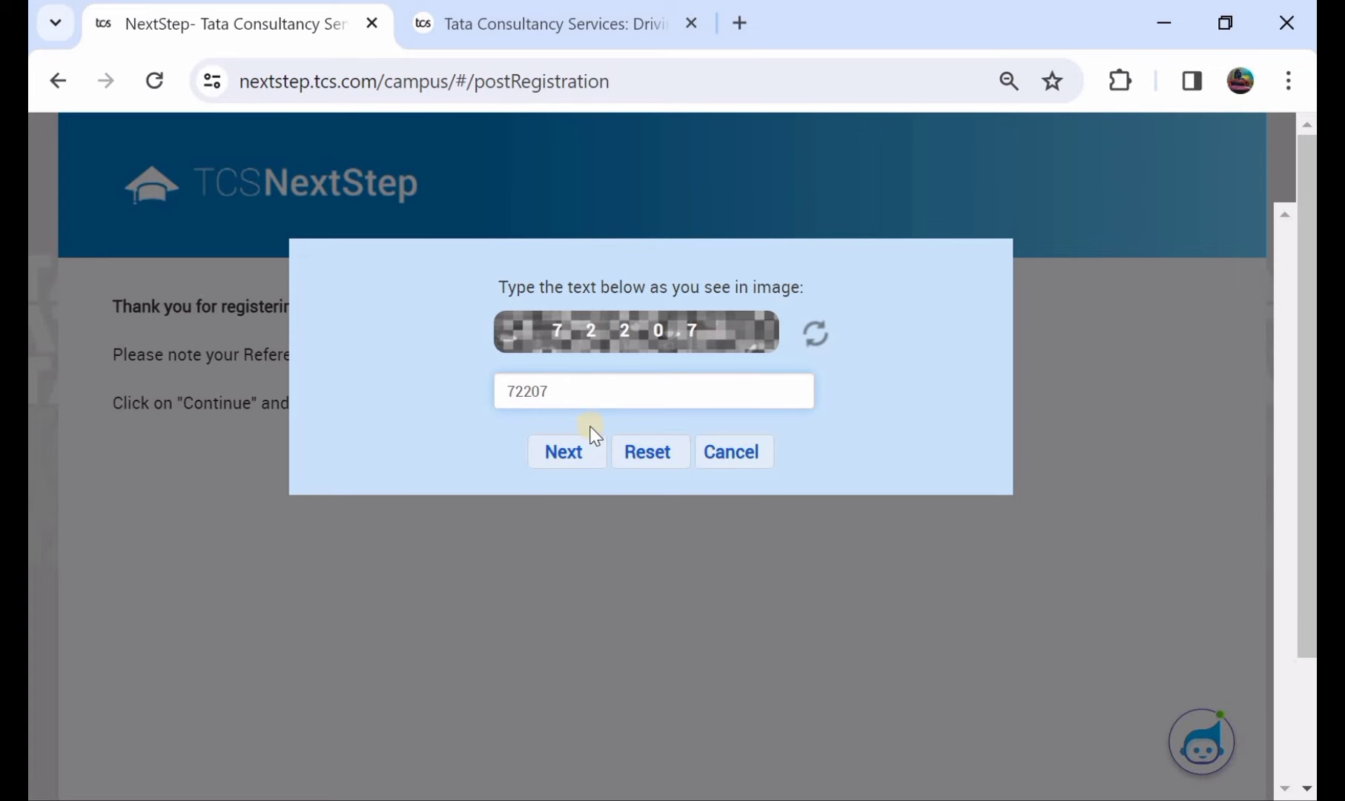
{"action": "left_click", "coordinate": [587, 455]}
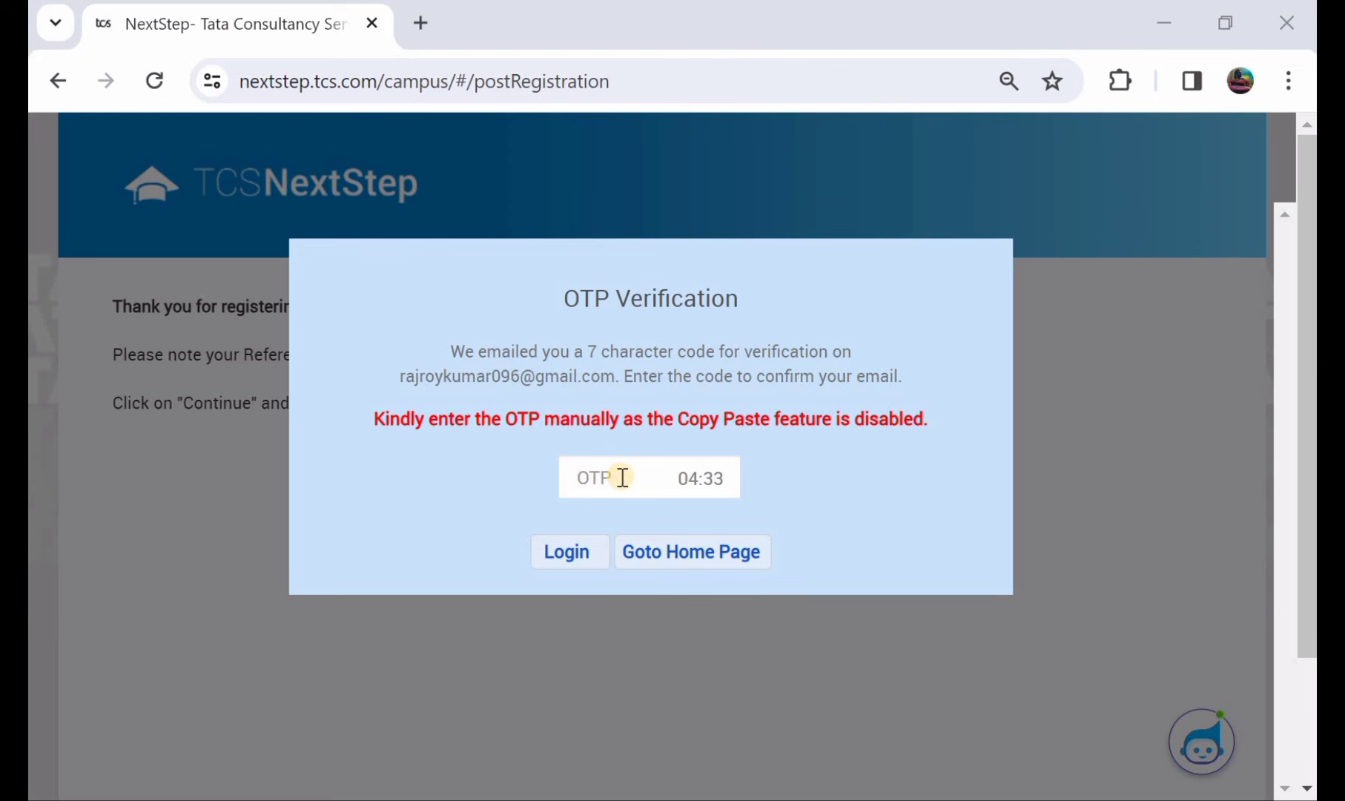
{"action": "left_click", "coordinate": [571, 554]}
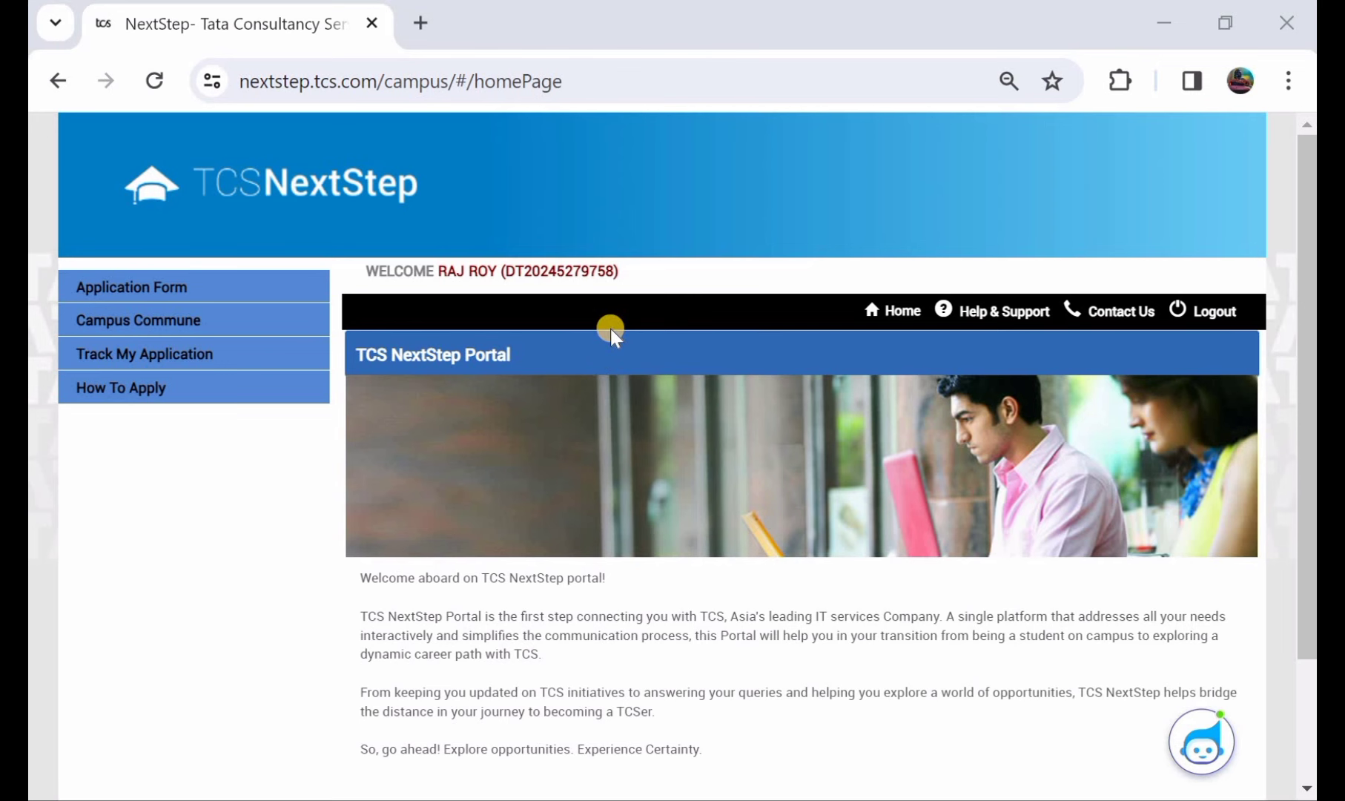
- Open the application form and, past the Important Instructions, choose 'Start Filling the Form'
{"action": "scroll", "coordinate": [610, 329], "scroll_direction": "down", "scroll_amount": 2}
{"action": "scroll", "coordinate": [610, 330], "scroll_direction": "up", "scroll_amount": 2}
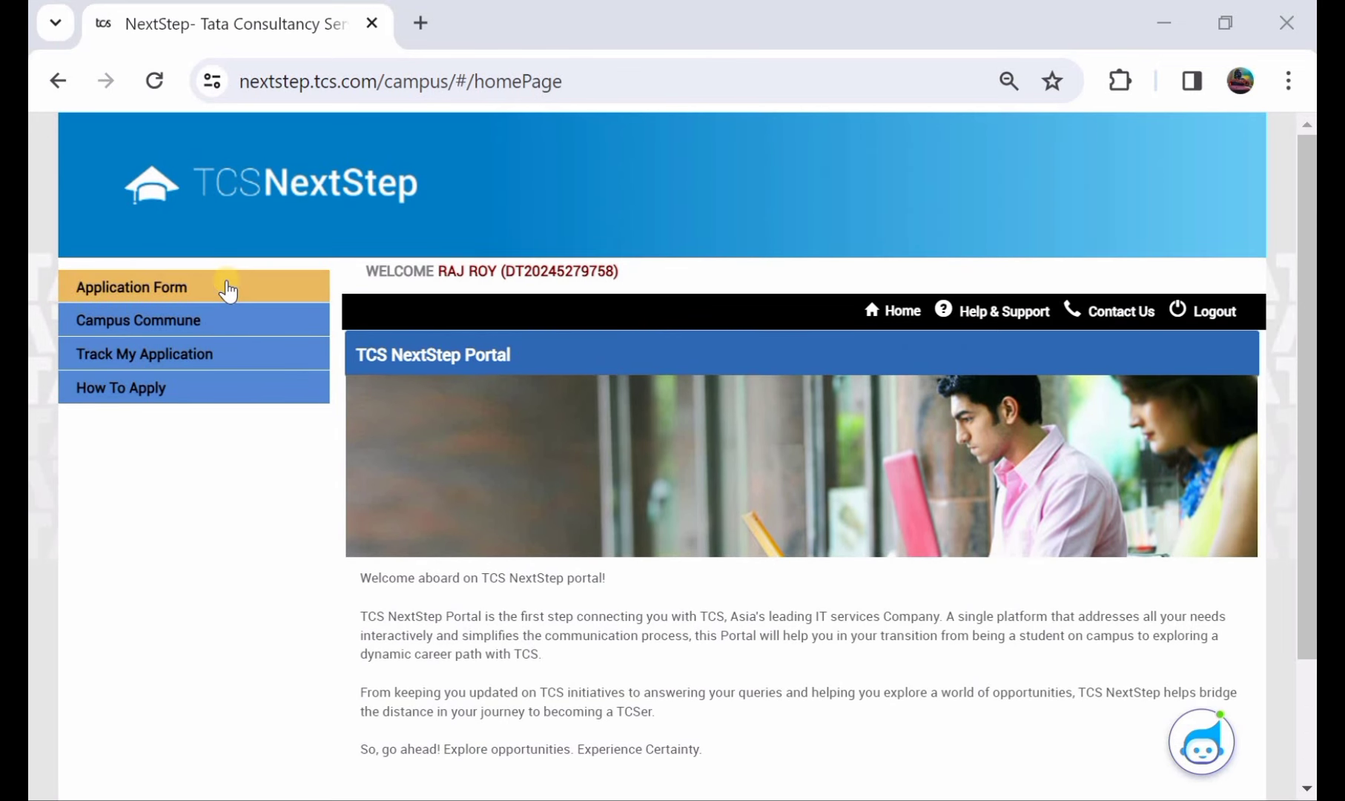
{"action": "left_click", "coordinate": [178, 288]}
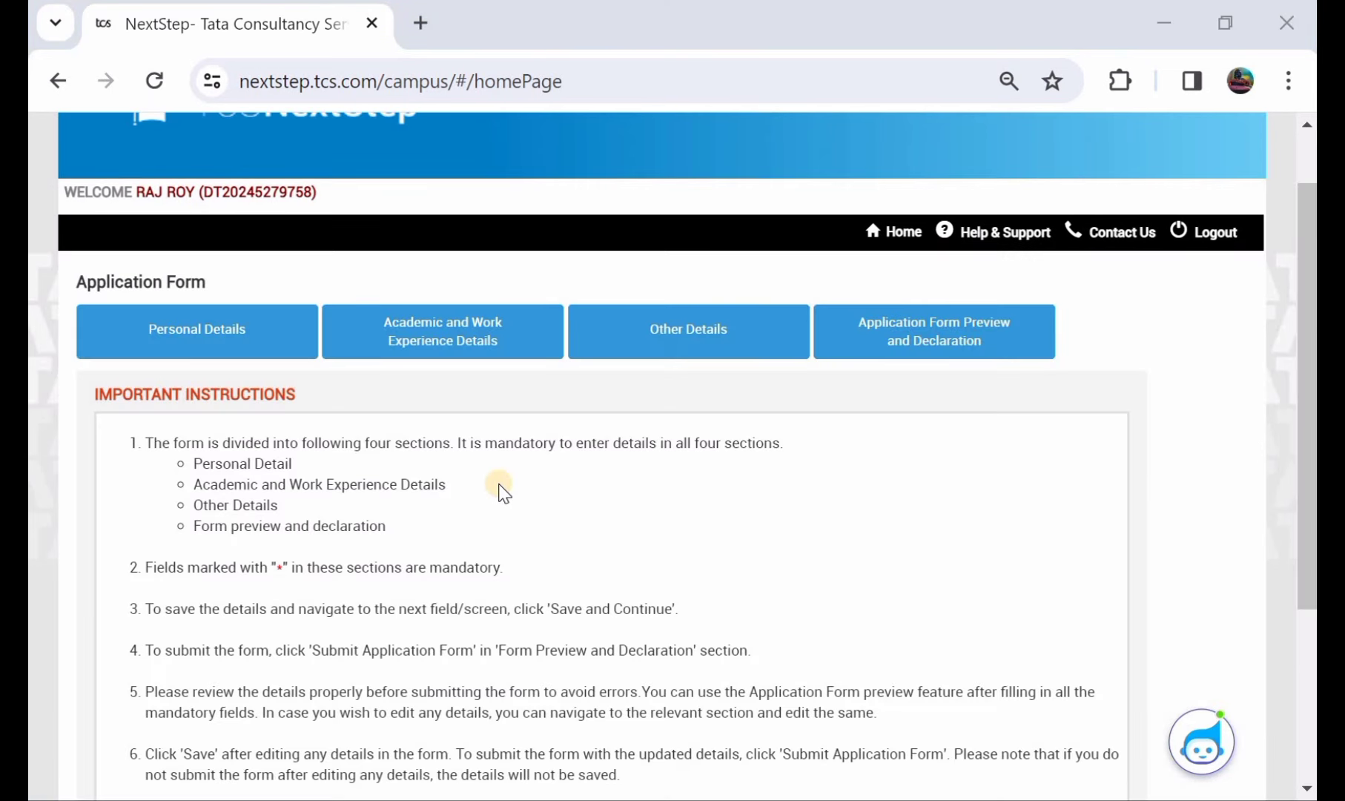
{"action": "scroll", "coordinate": [502, 492], "scroll_direction": "down", "scroll_amount": 1}
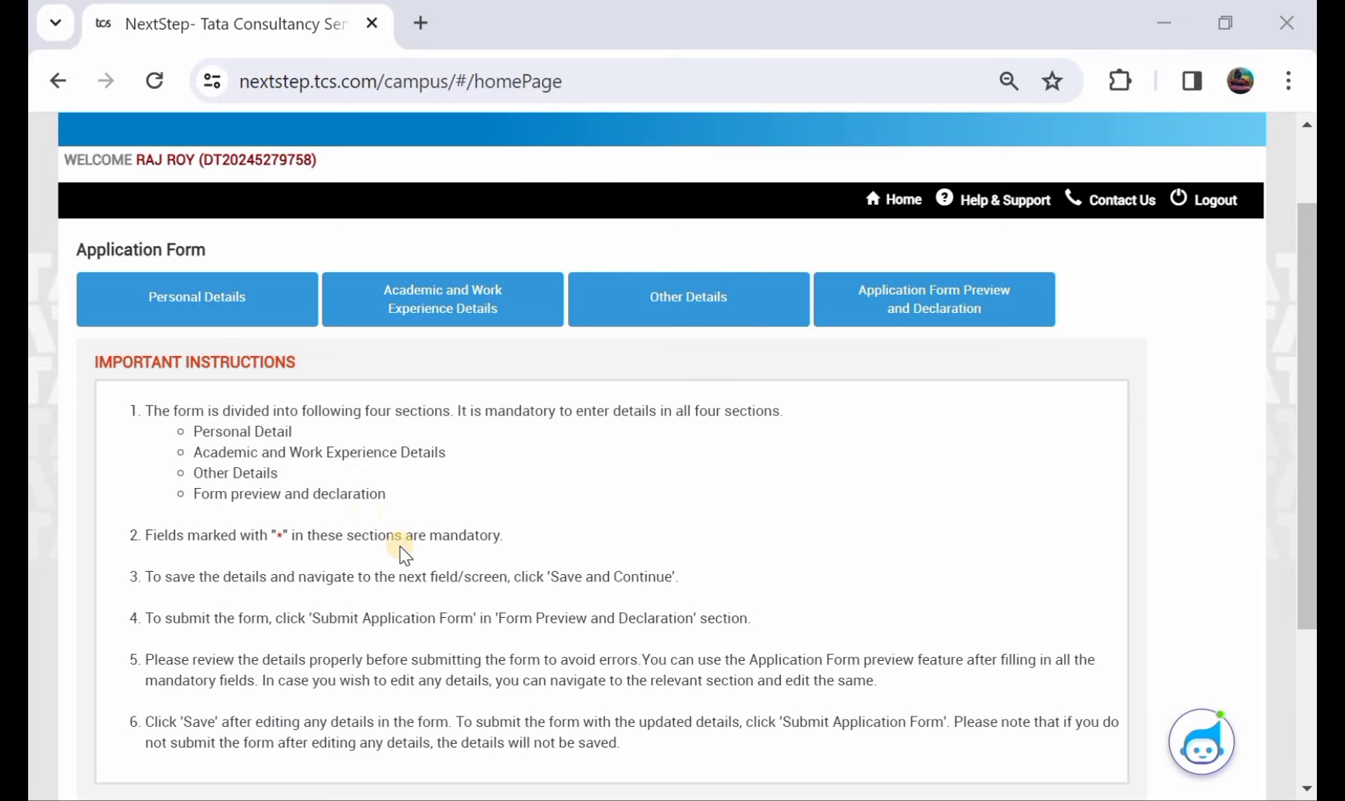
{"action": "scroll", "coordinate": [399, 546], "scroll_direction": "down", "scroll_amount": 1}
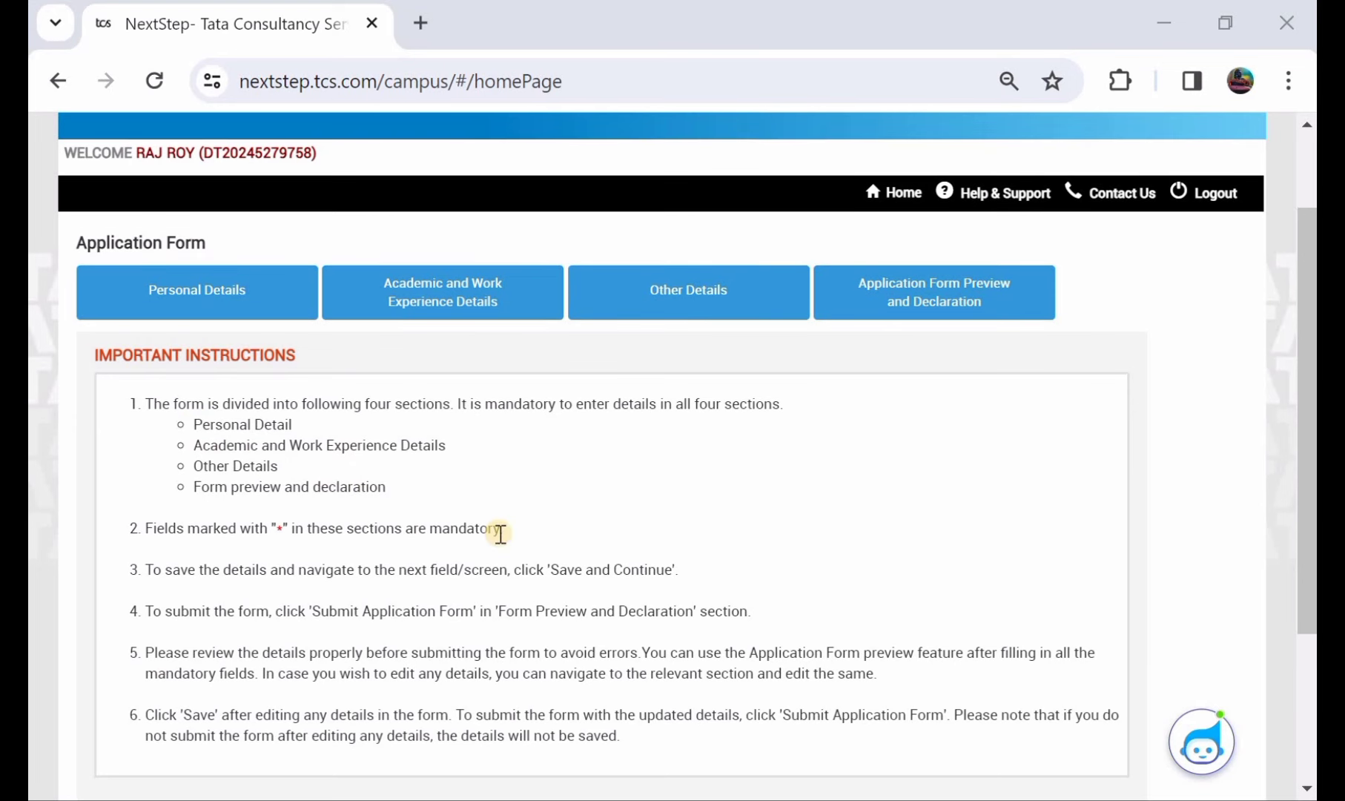
{"action": "scroll", "coordinate": [500, 532], "scroll_direction": "down", "scroll_amount": 3}
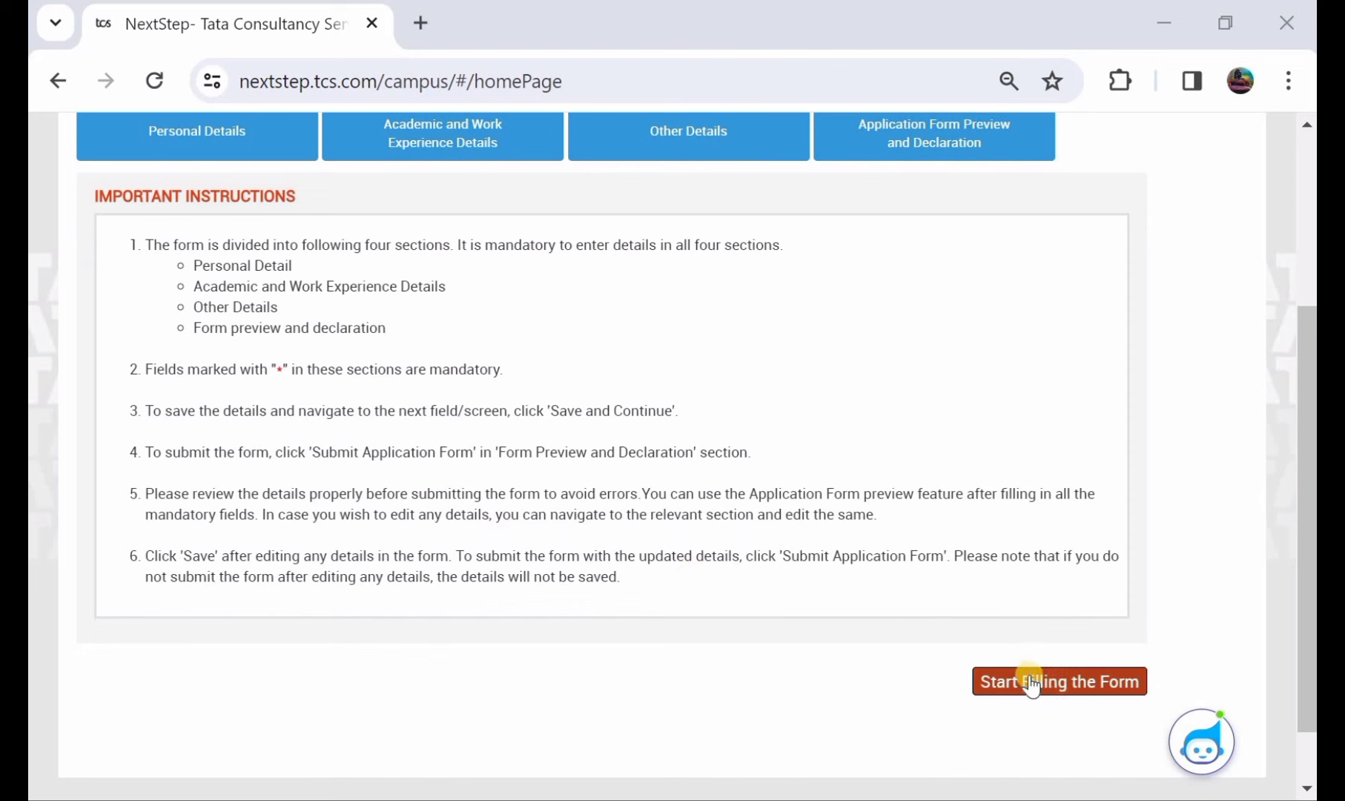
{"action": "left_click", "coordinate": [1062, 681]}
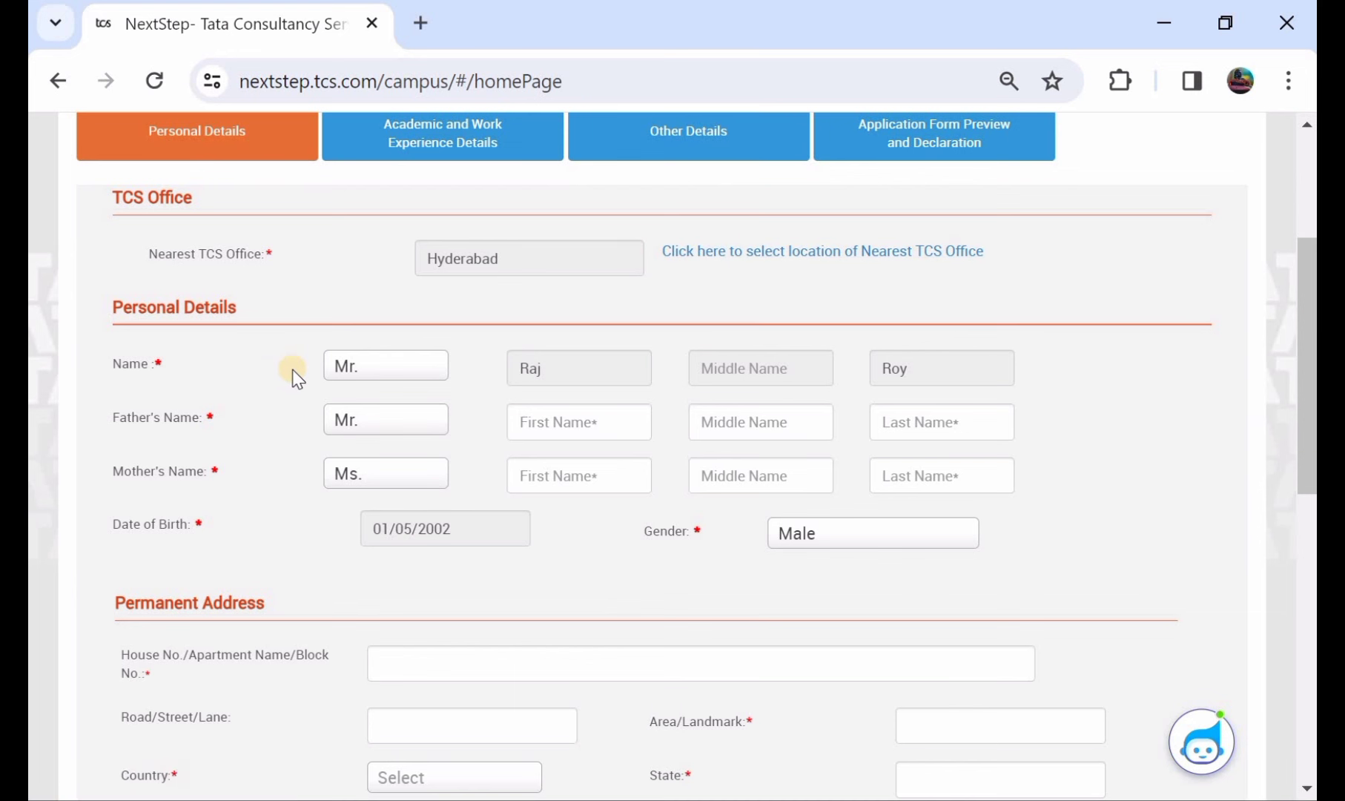
- Type the father's first and last name, then the mother's first and last name
{"action": "scroll", "coordinate": [295, 378], "scroll_direction": "down", "scroll_amount": 1}
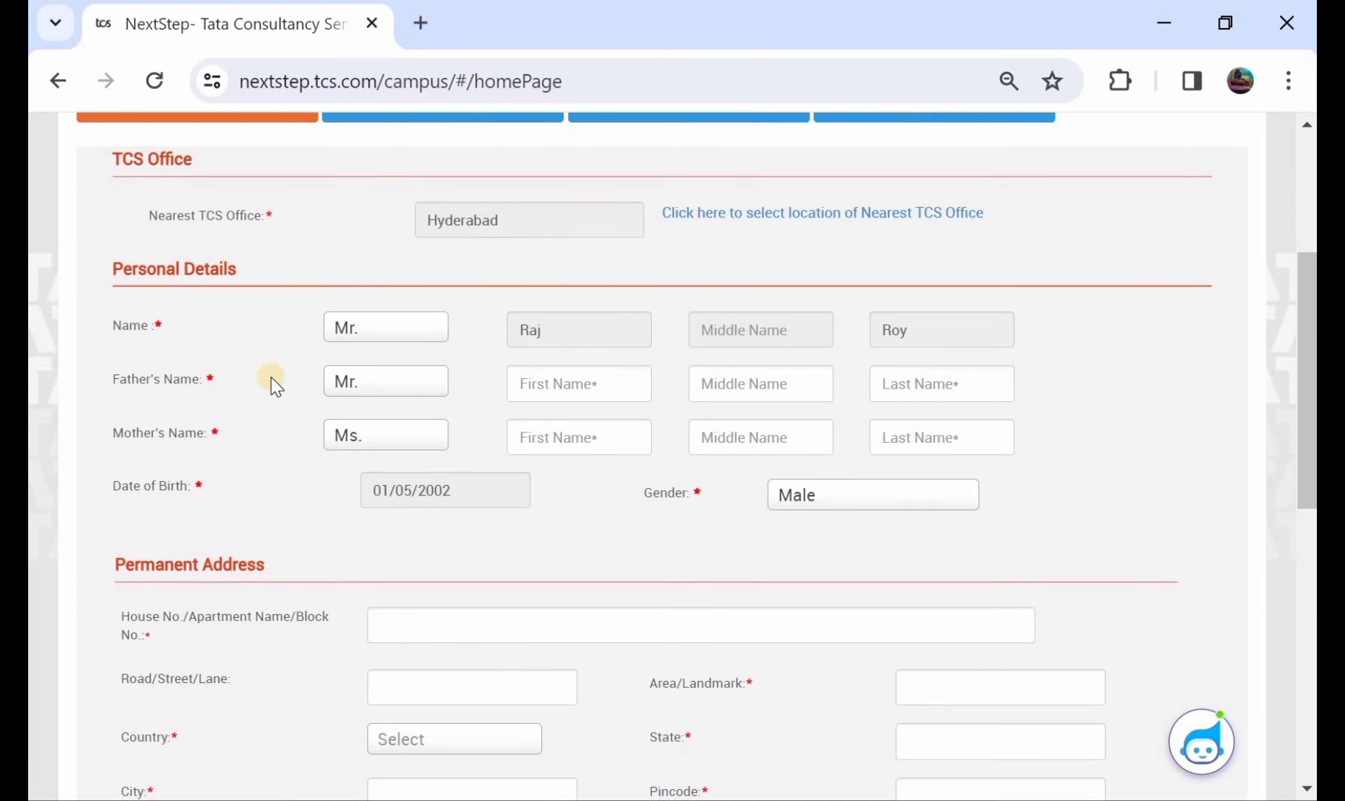
{"action": "left_click", "coordinate": [552, 386]}
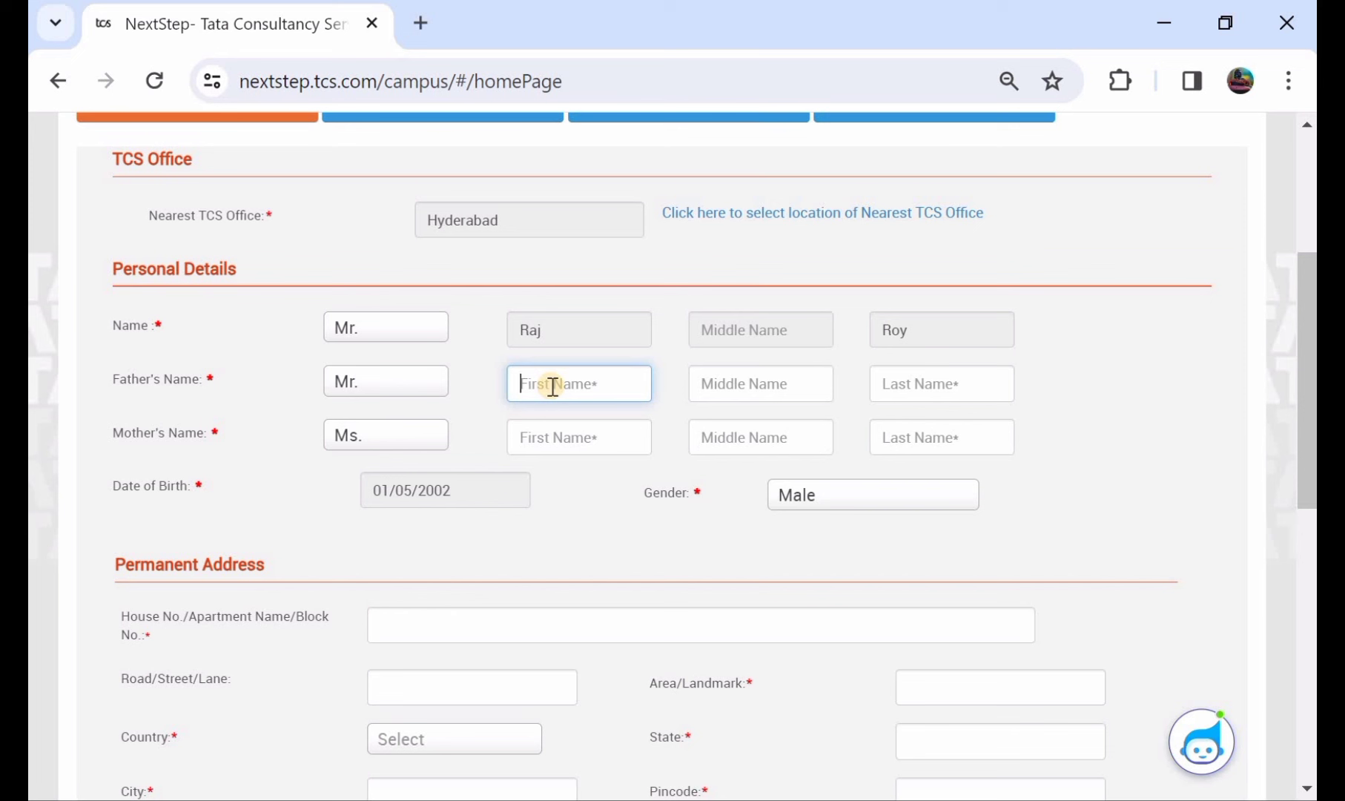
{"action": "left_click", "coordinate": [915, 389]}
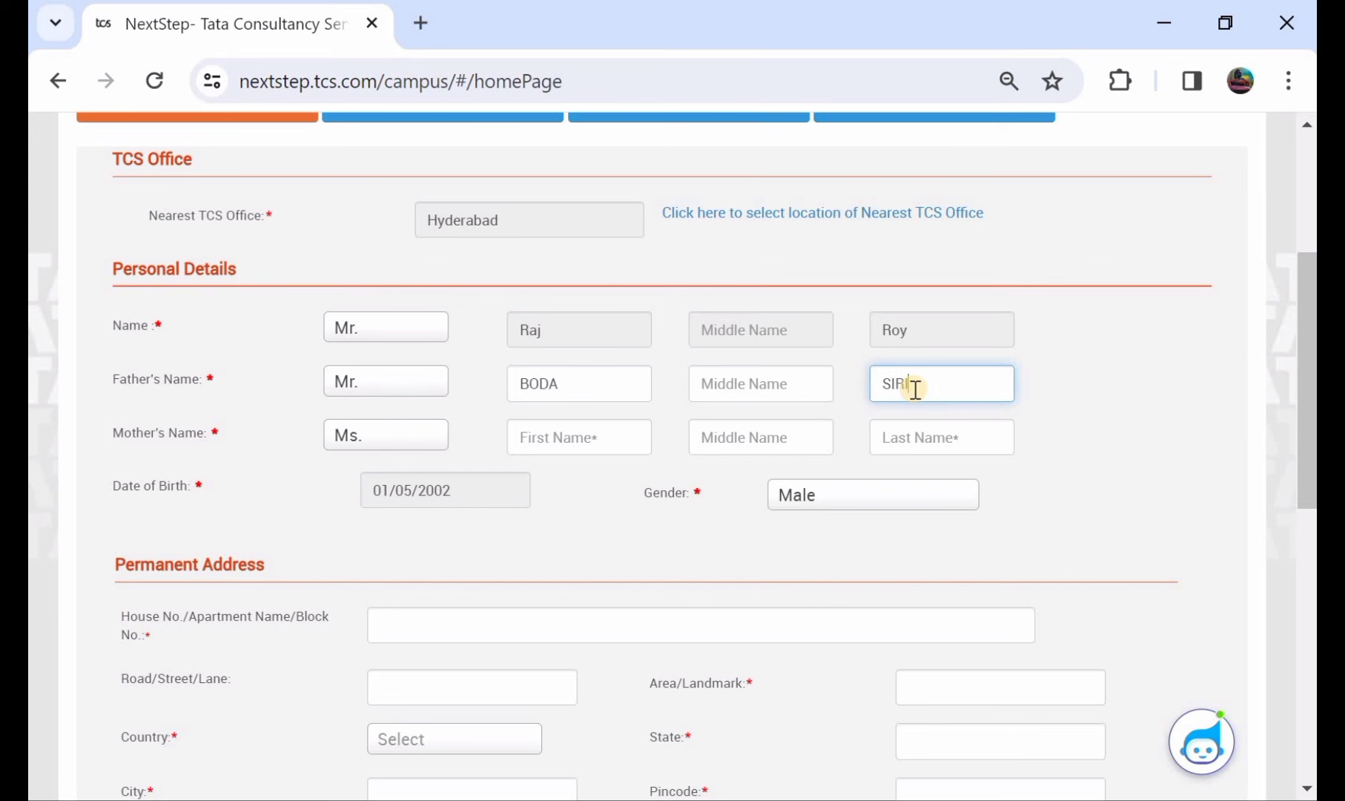
{"action": "left_click", "coordinate": [545, 442]}
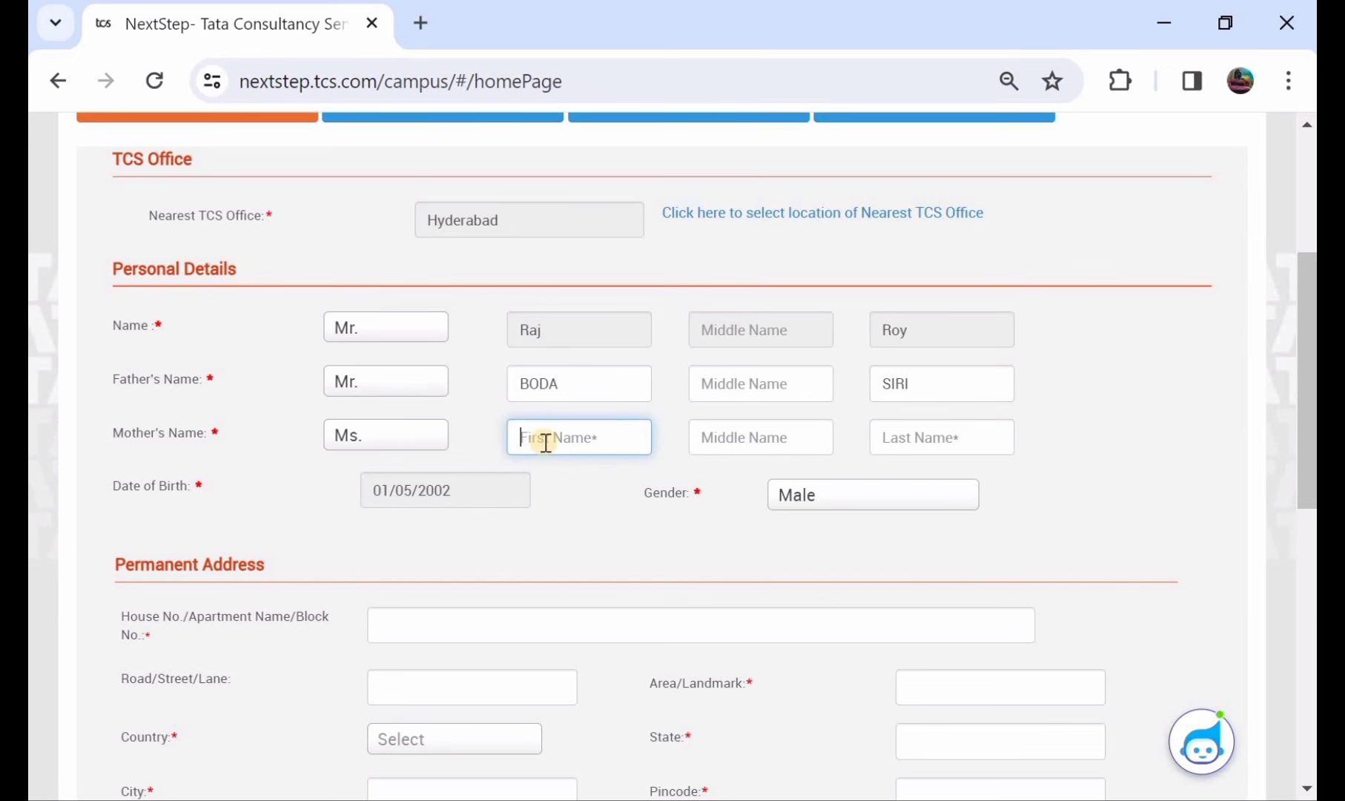
{"action": "left_click", "coordinate": [890, 443]}
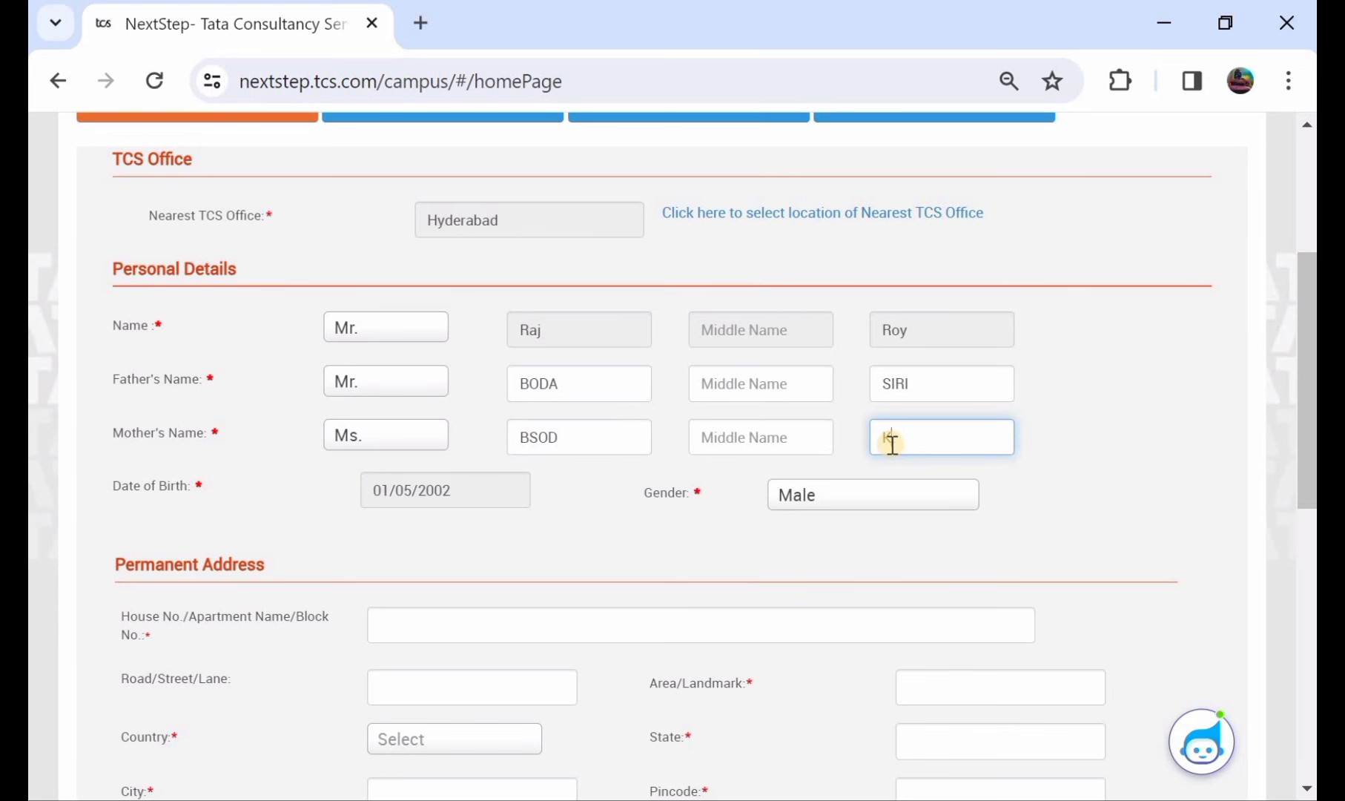
{"action": "scroll", "coordinate": [891, 443], "scroll_direction": "down", "scroll_amount": 2}
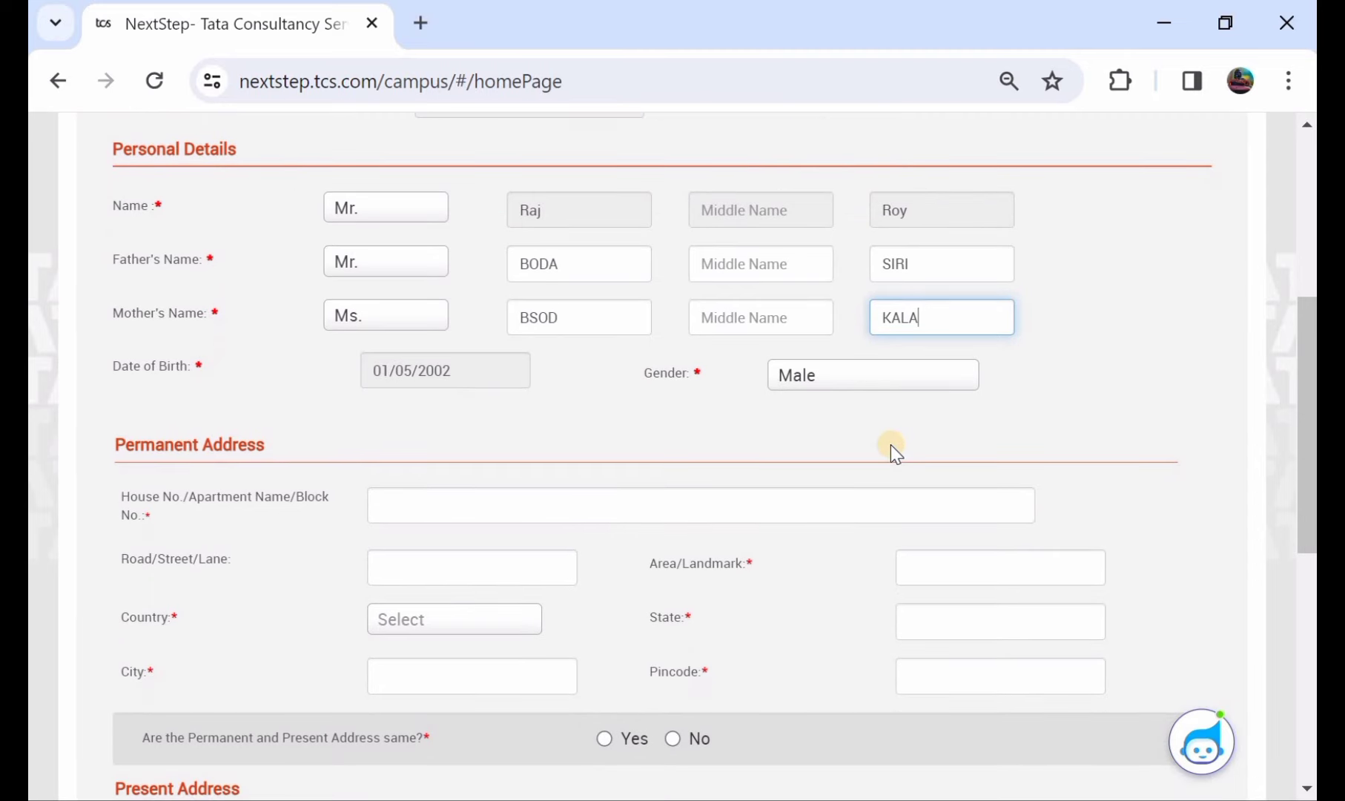
{"action": "scroll", "coordinate": [890, 444], "scroll_direction": "down", "scroll_amount": 1}
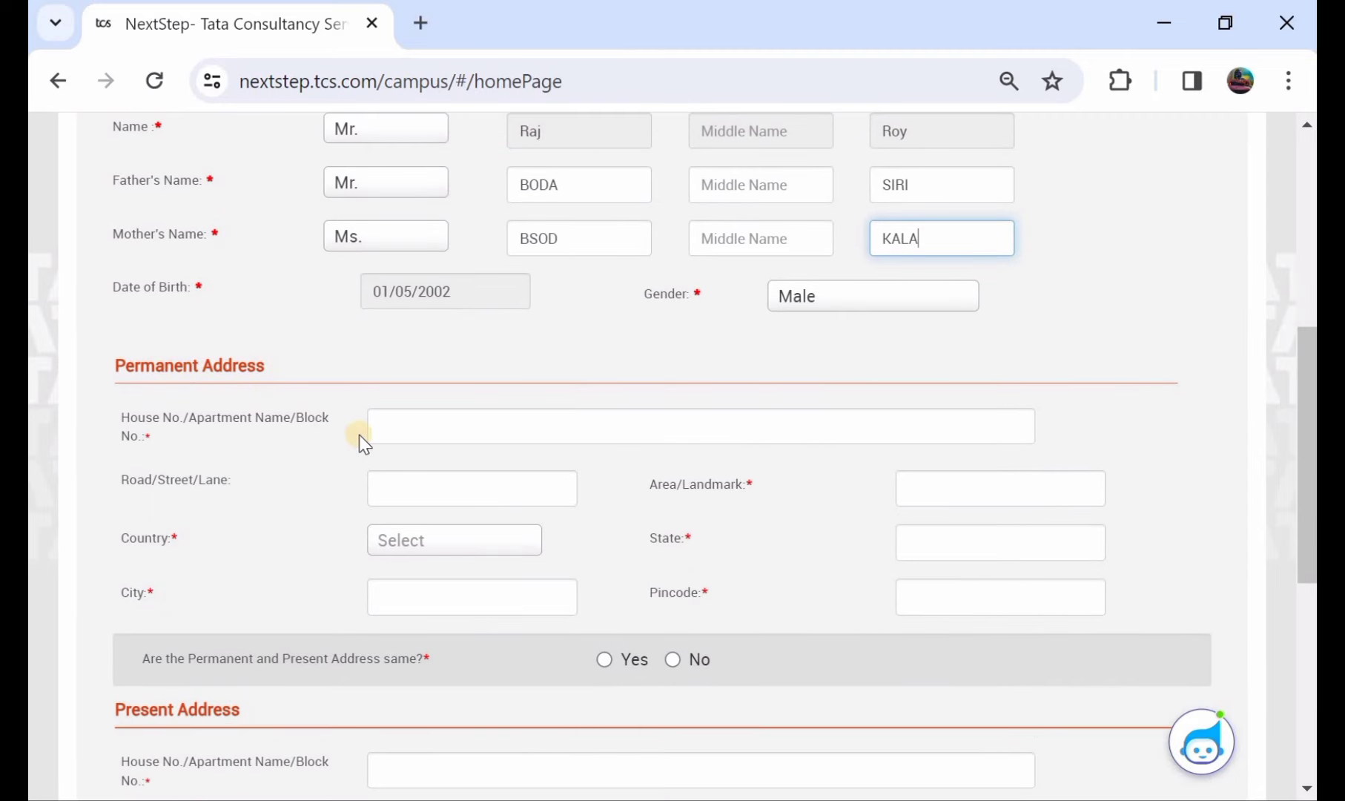
- Enter the house/building, road/street and area/landmark lines of the permanent address
{"action": "left_click", "coordinate": [419, 431]}
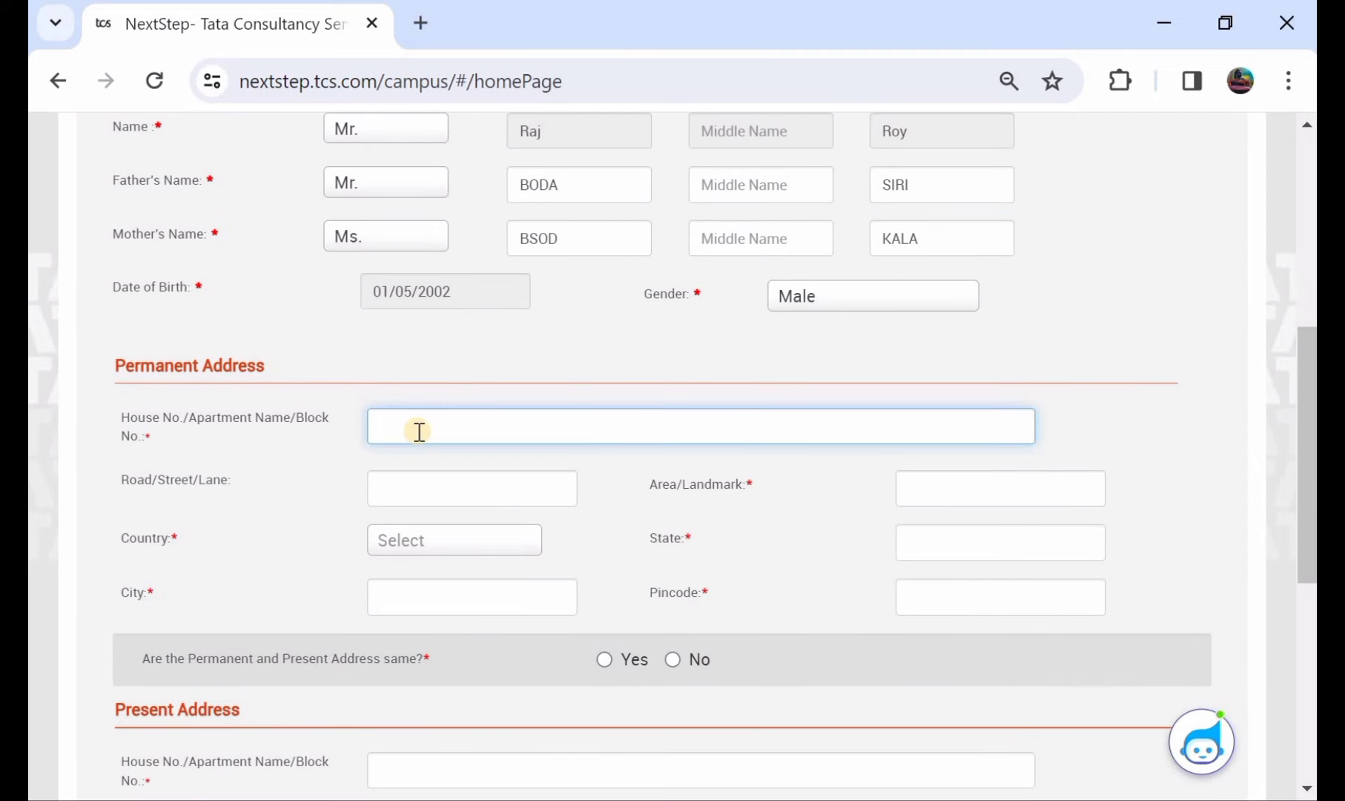
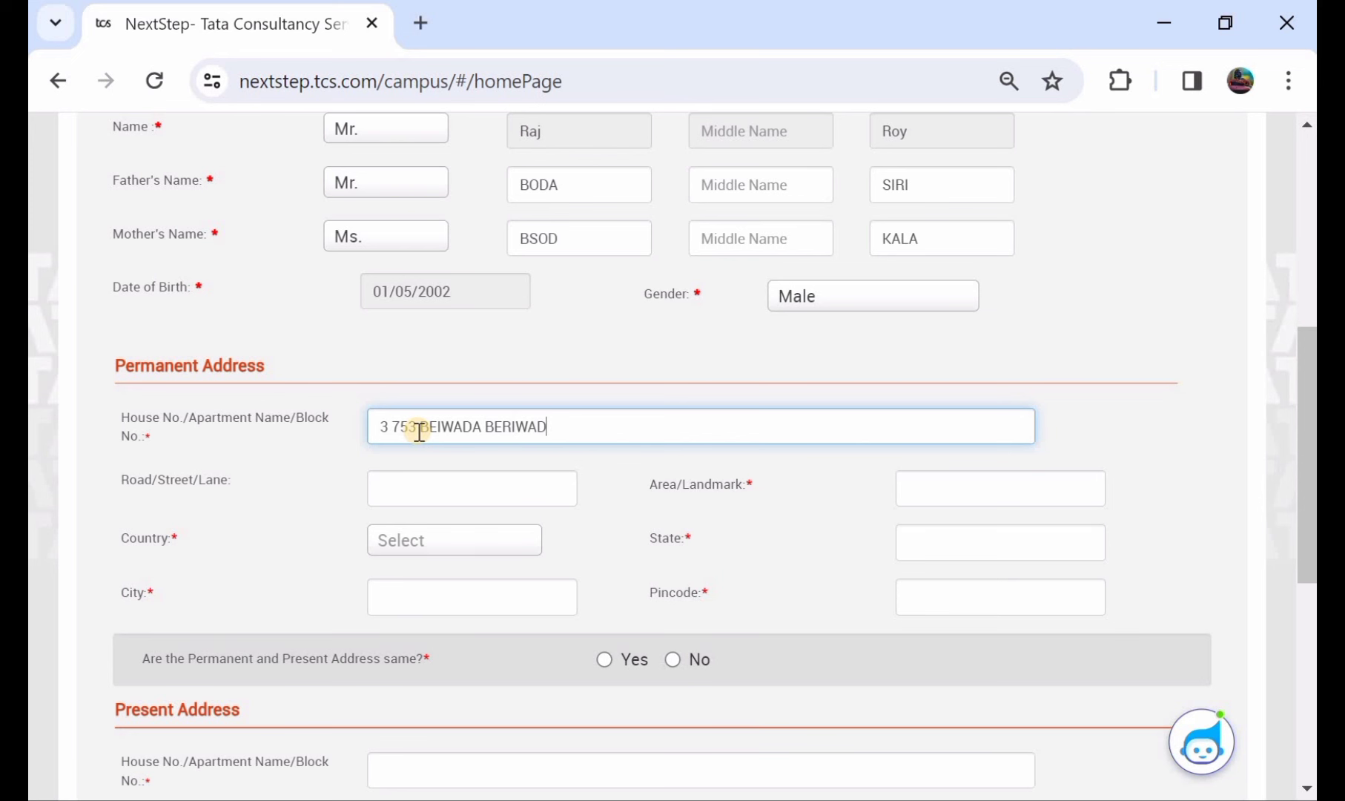
{"action": "left_click", "coordinate": [423, 495]}
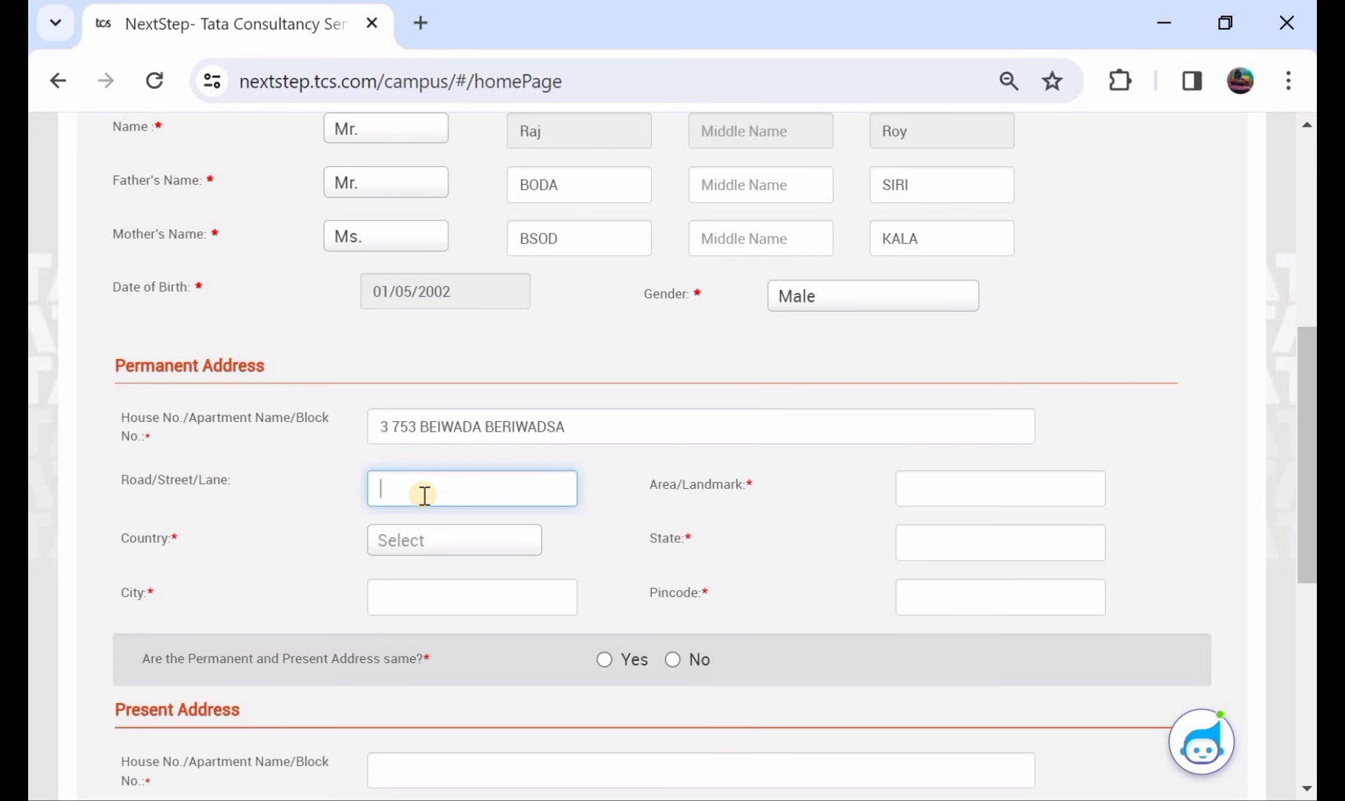
{"action": "left_click", "coordinate": [977, 495]}
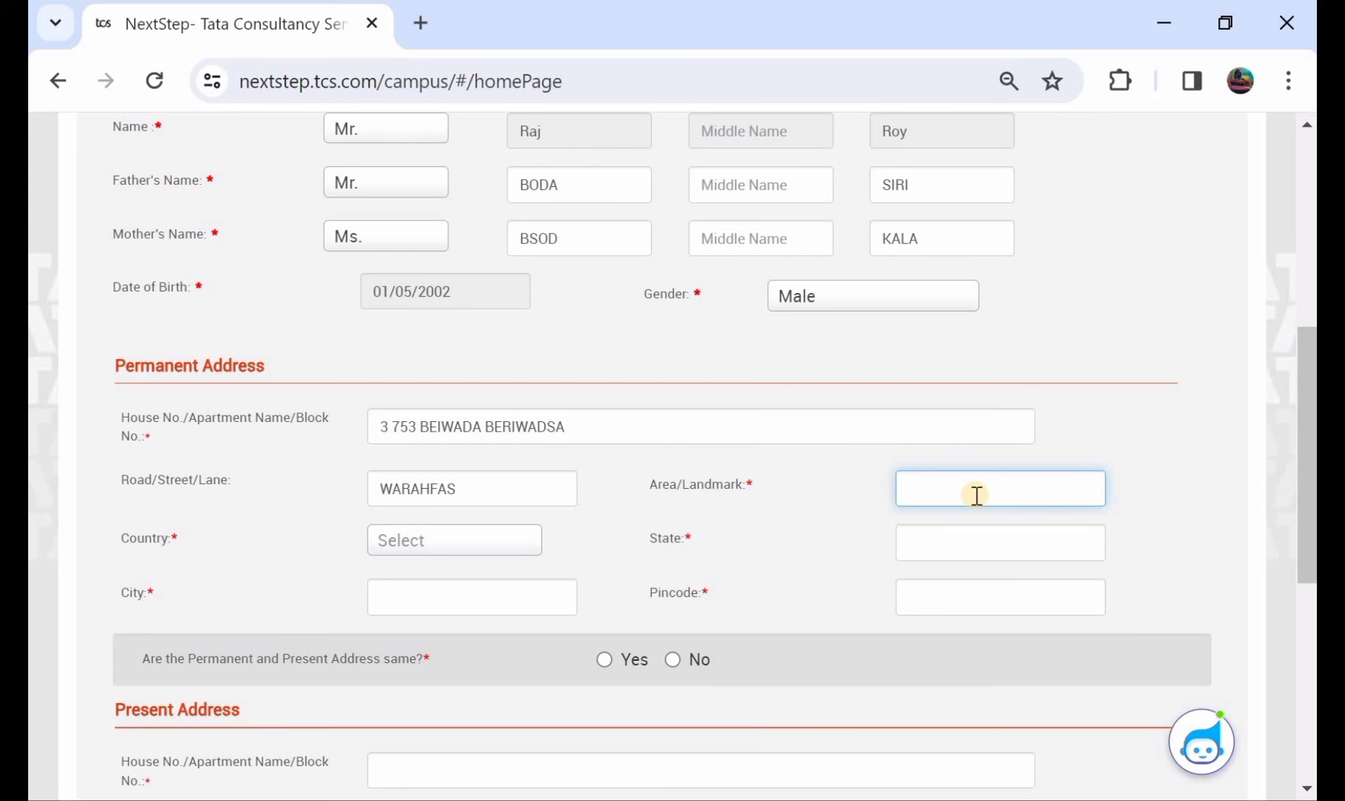
- Choose India as the country, then fill in the state, city and pincode
{"action": "left_click", "coordinate": [478, 541]}
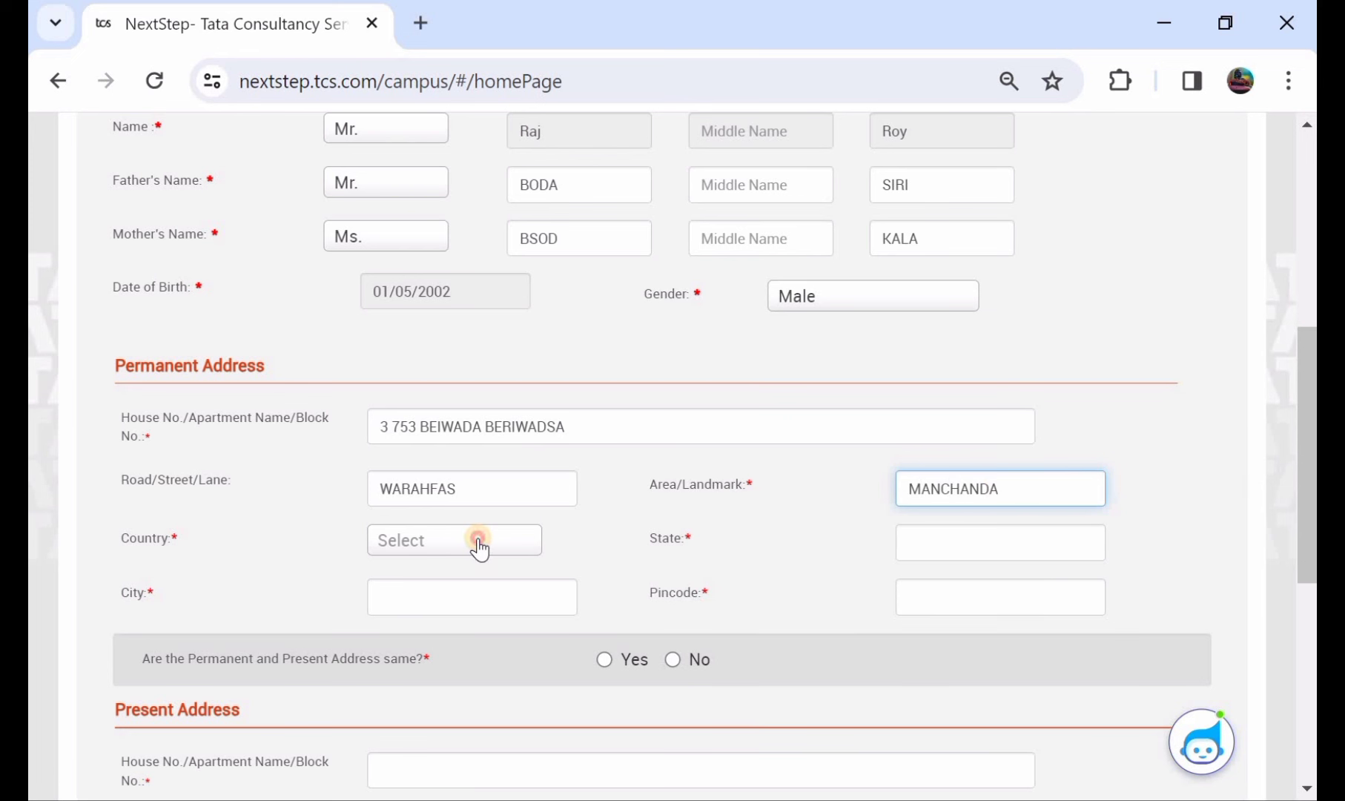
{"action": "left_click", "coordinate": [444, 547]}
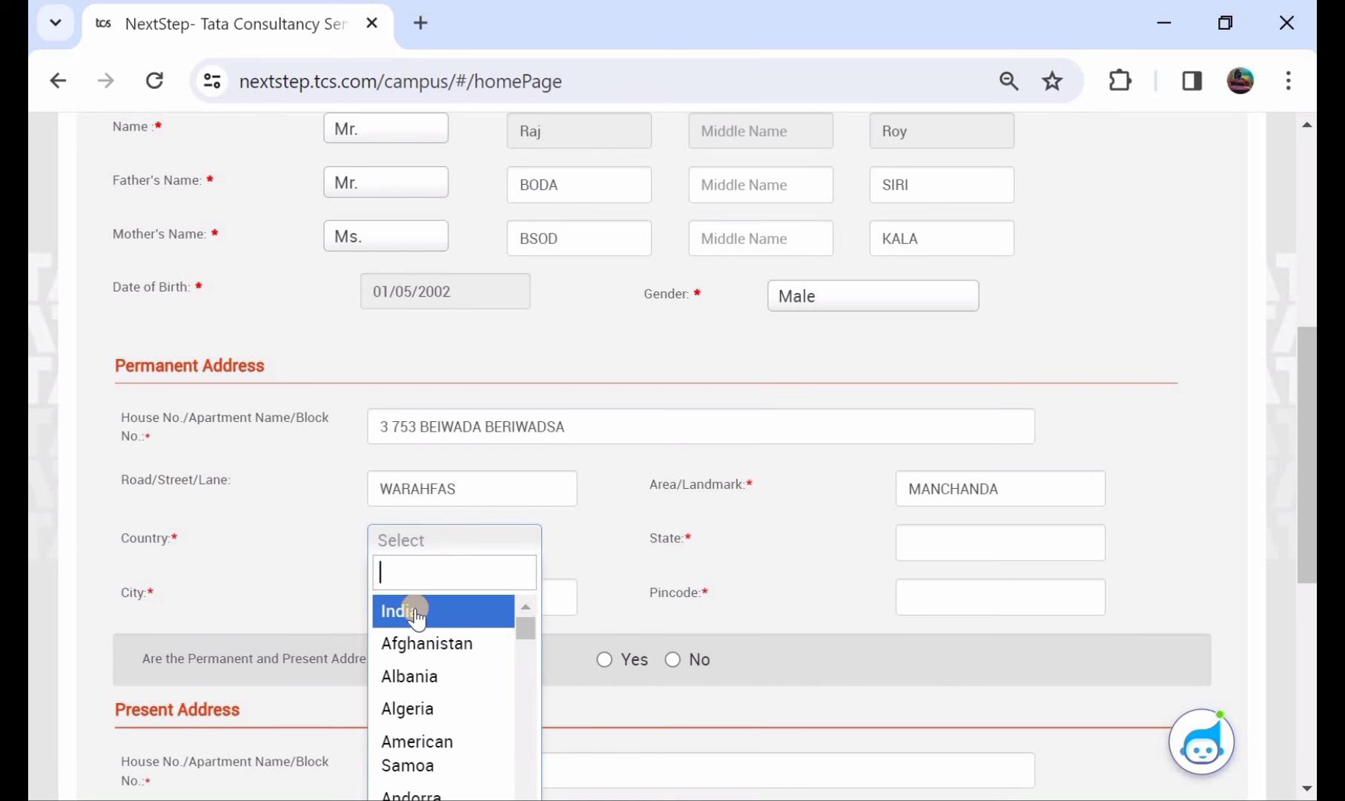
{"action": "left_click", "coordinate": [415, 610]}
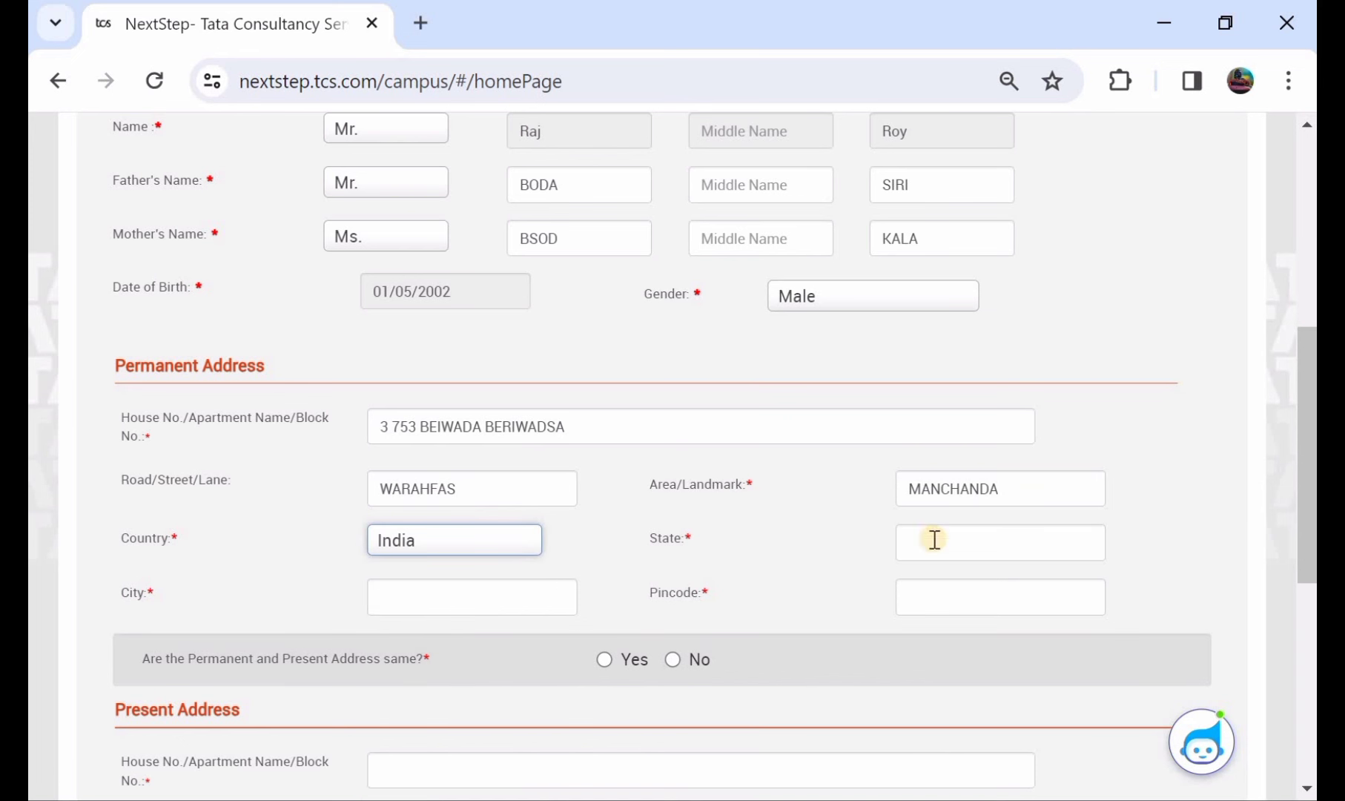
{"action": "left_click", "coordinate": [1004, 537]}
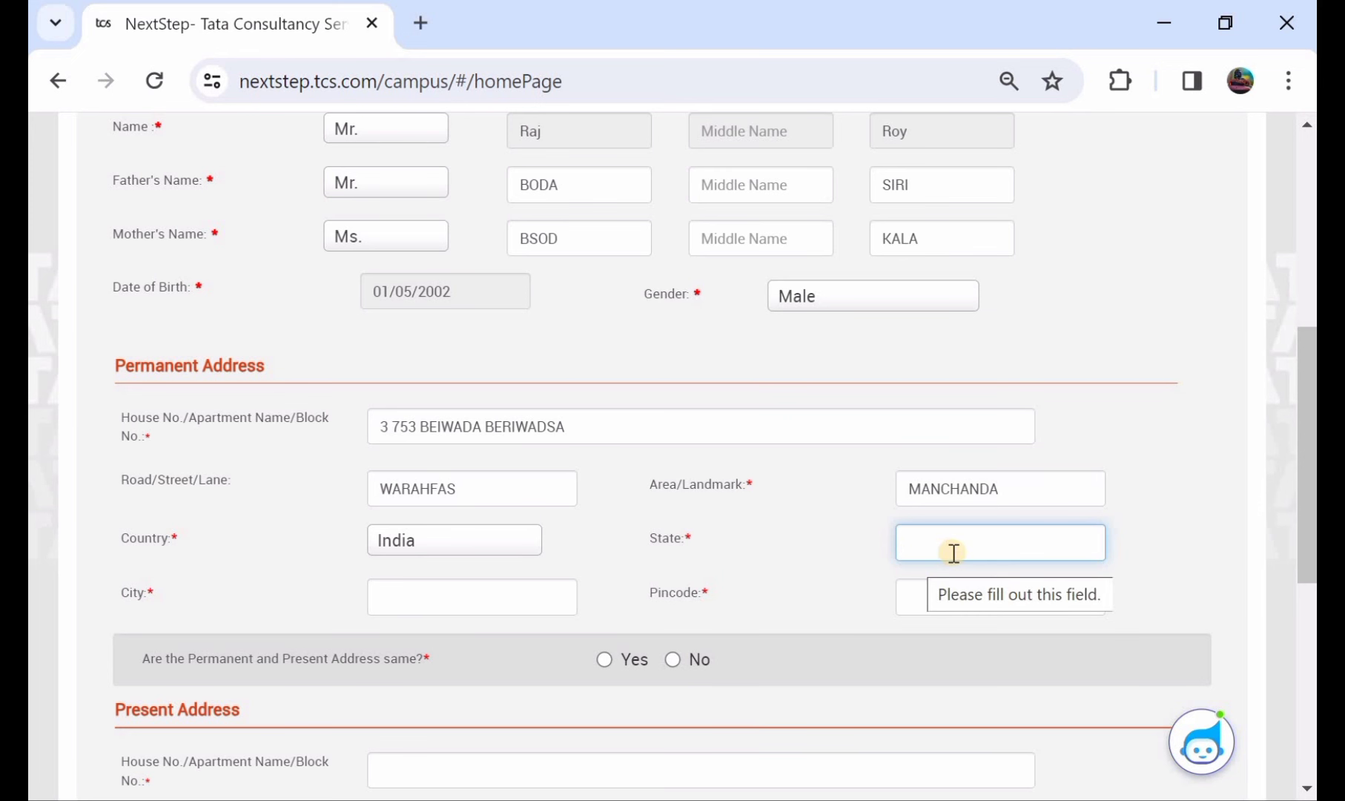
{"action": "left_click", "coordinate": [457, 606]}
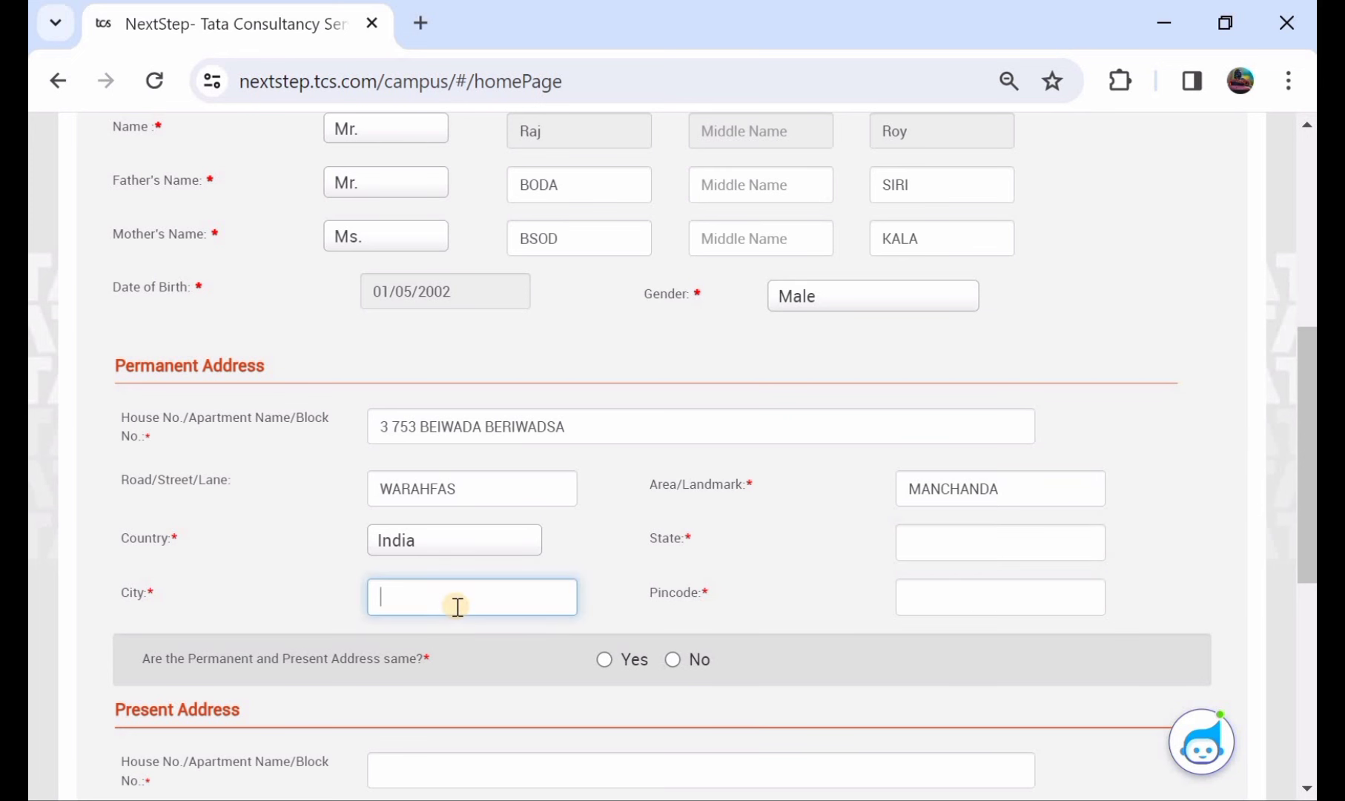
{"action": "type", "text": "MAHABAUABADA"}
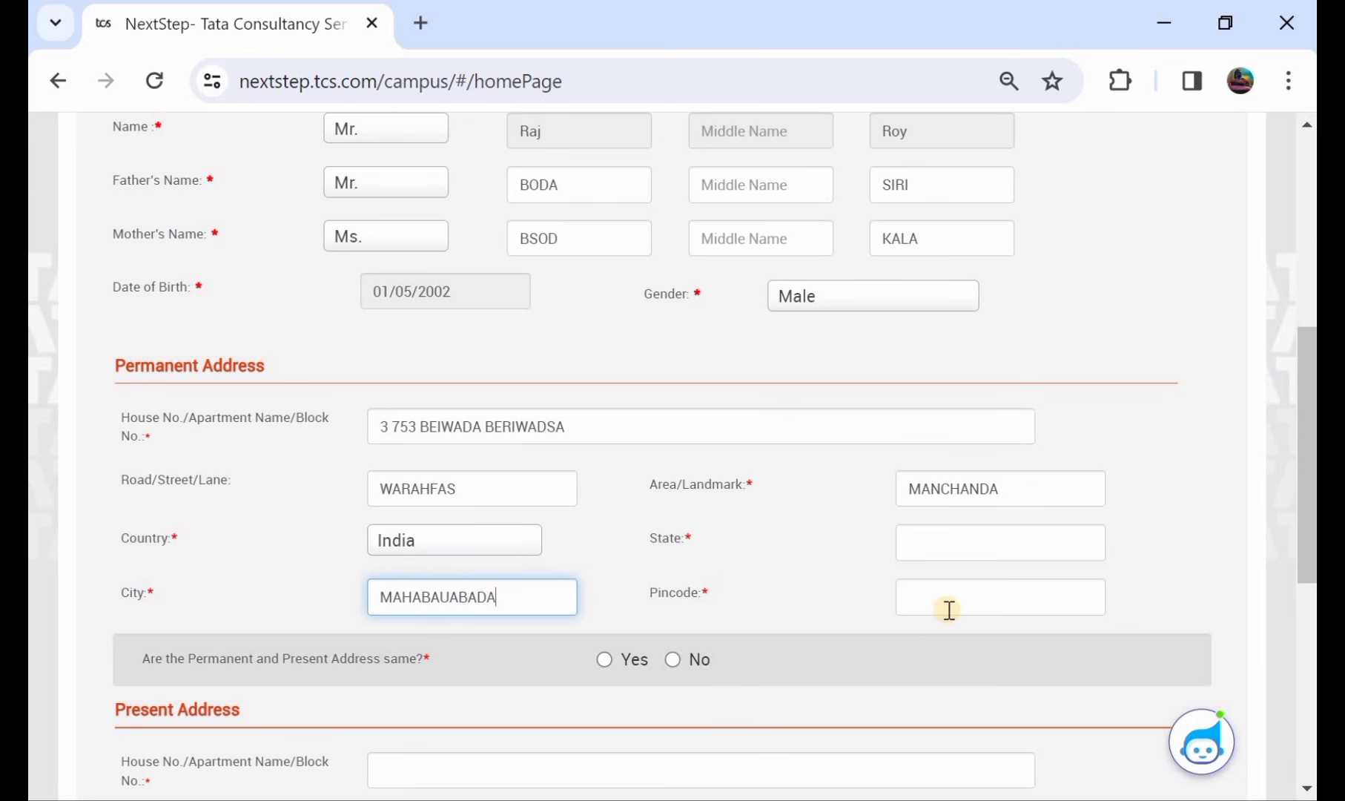
{"action": "left_click", "coordinate": [948, 608]}
{"action": "type", "text": "506"}
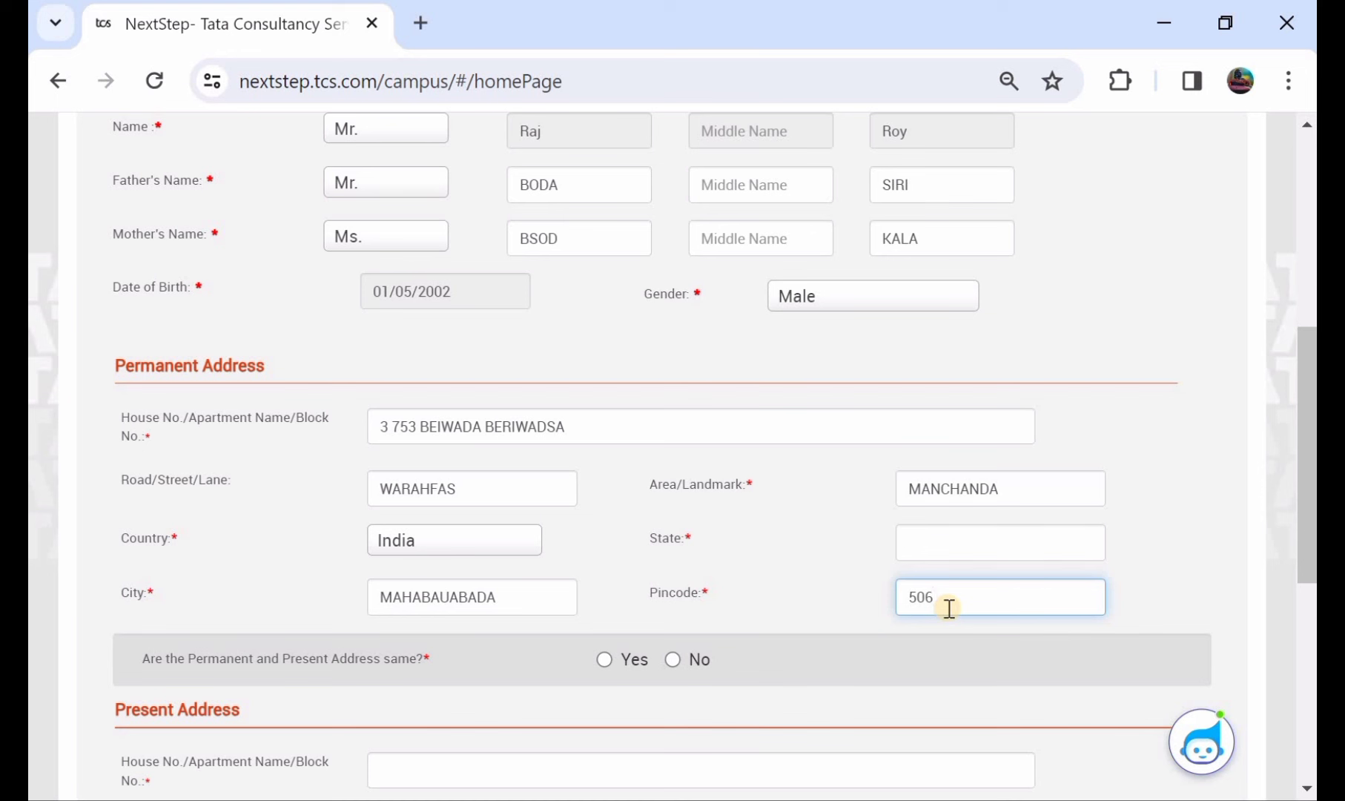
{"action": "type", "text": "101"}
{"action": "left_click", "coordinate": [956, 551]}
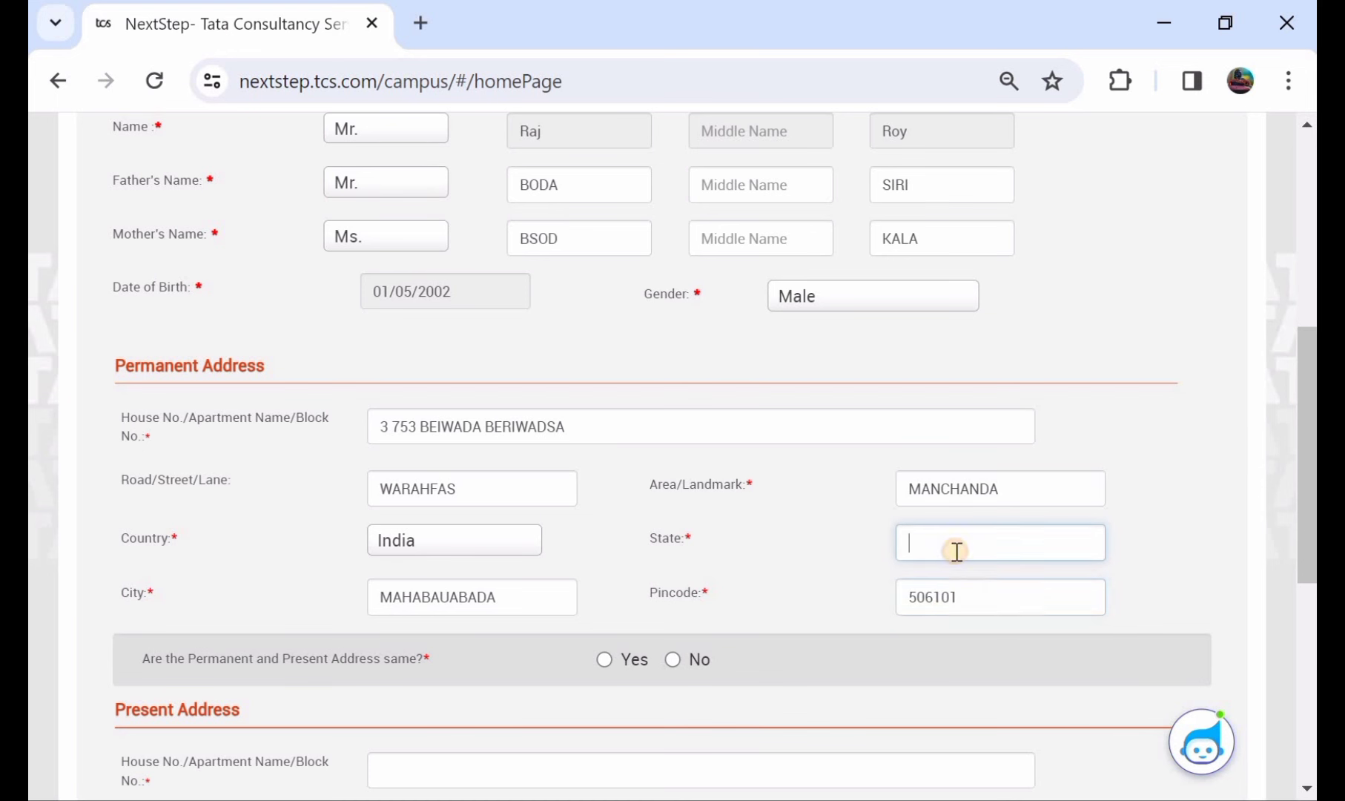
{"action": "type", "text": "TELANGANA"}
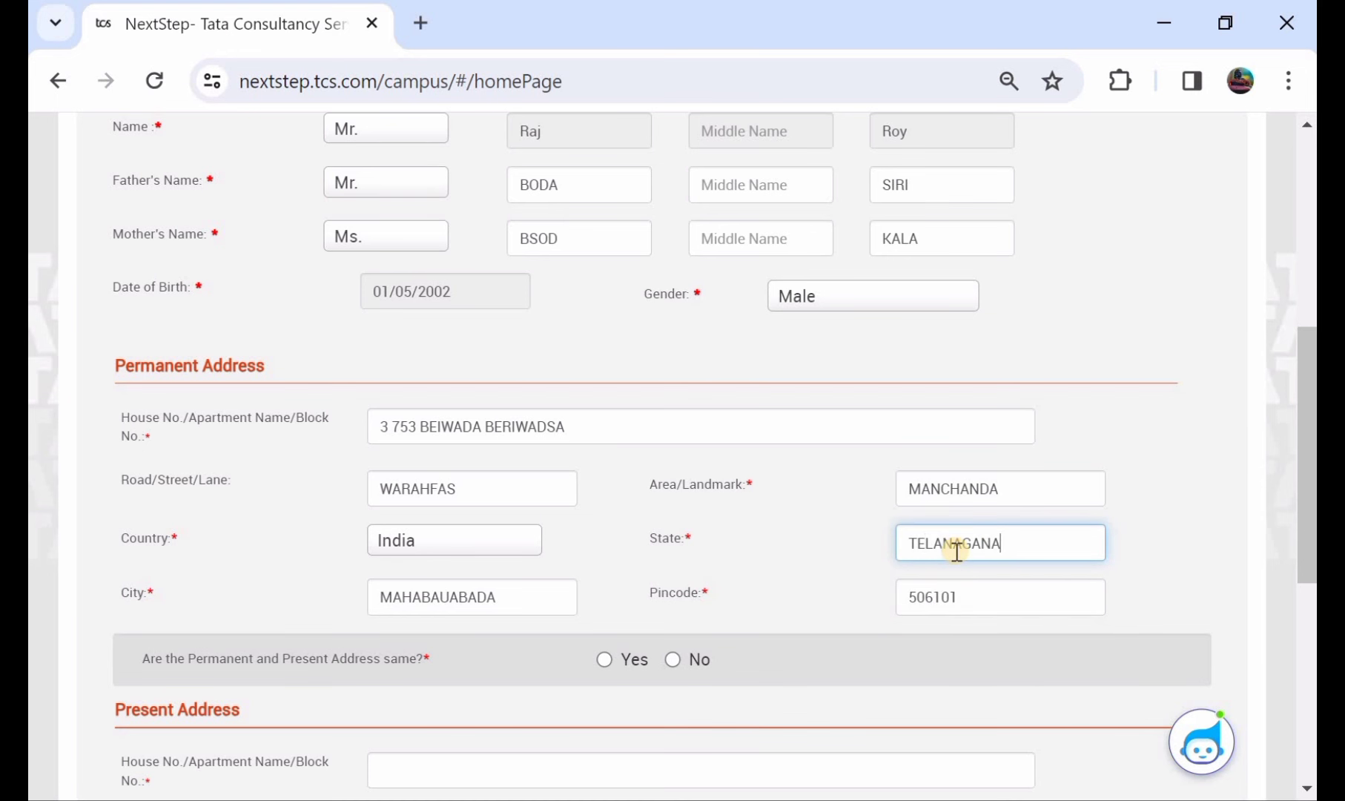
{"action": "scroll", "coordinate": [226, 463], "scroll_direction": "down", "scroll_amount": 2}
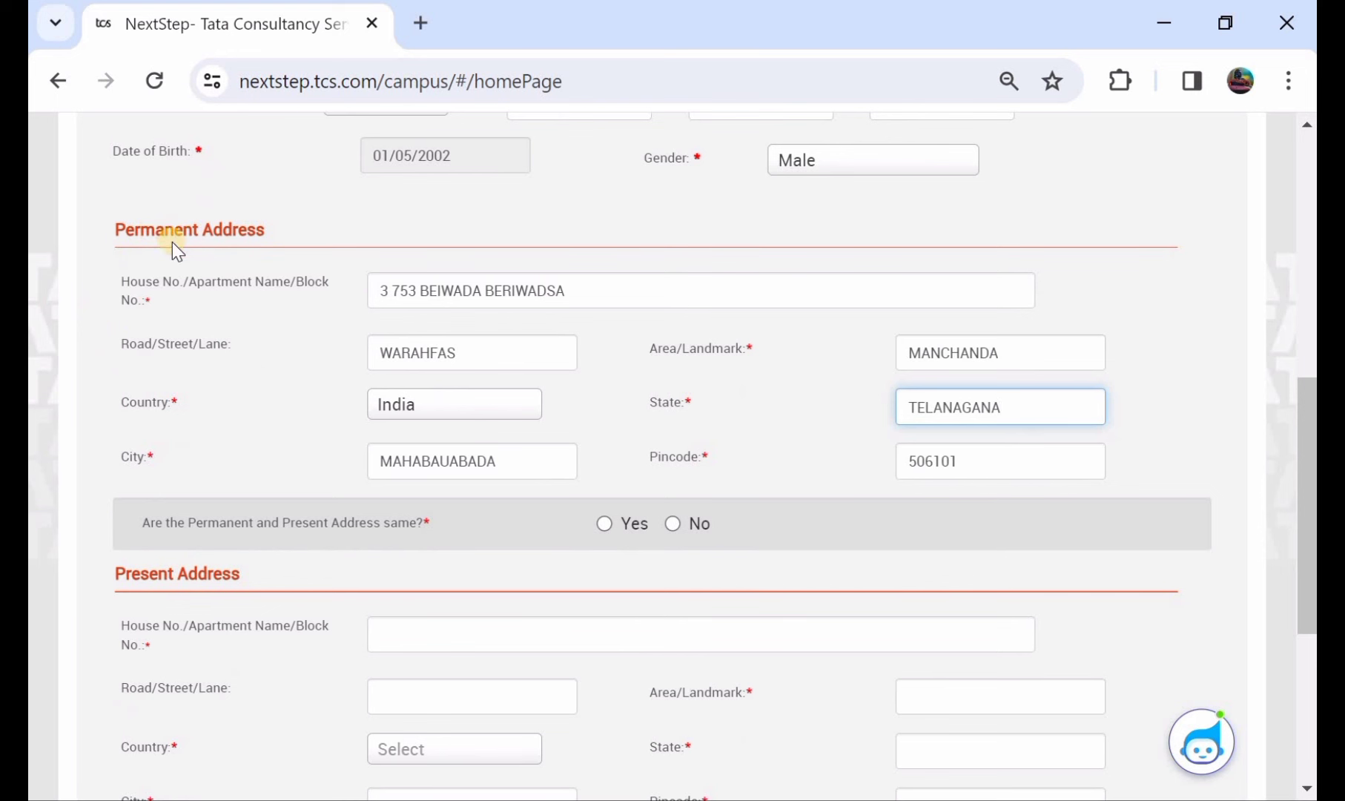
- Answer Yes to 'Are the Permanent and Present Address same?', undoing a mistaken No
{"action": "left_click", "coordinate": [602, 520]}
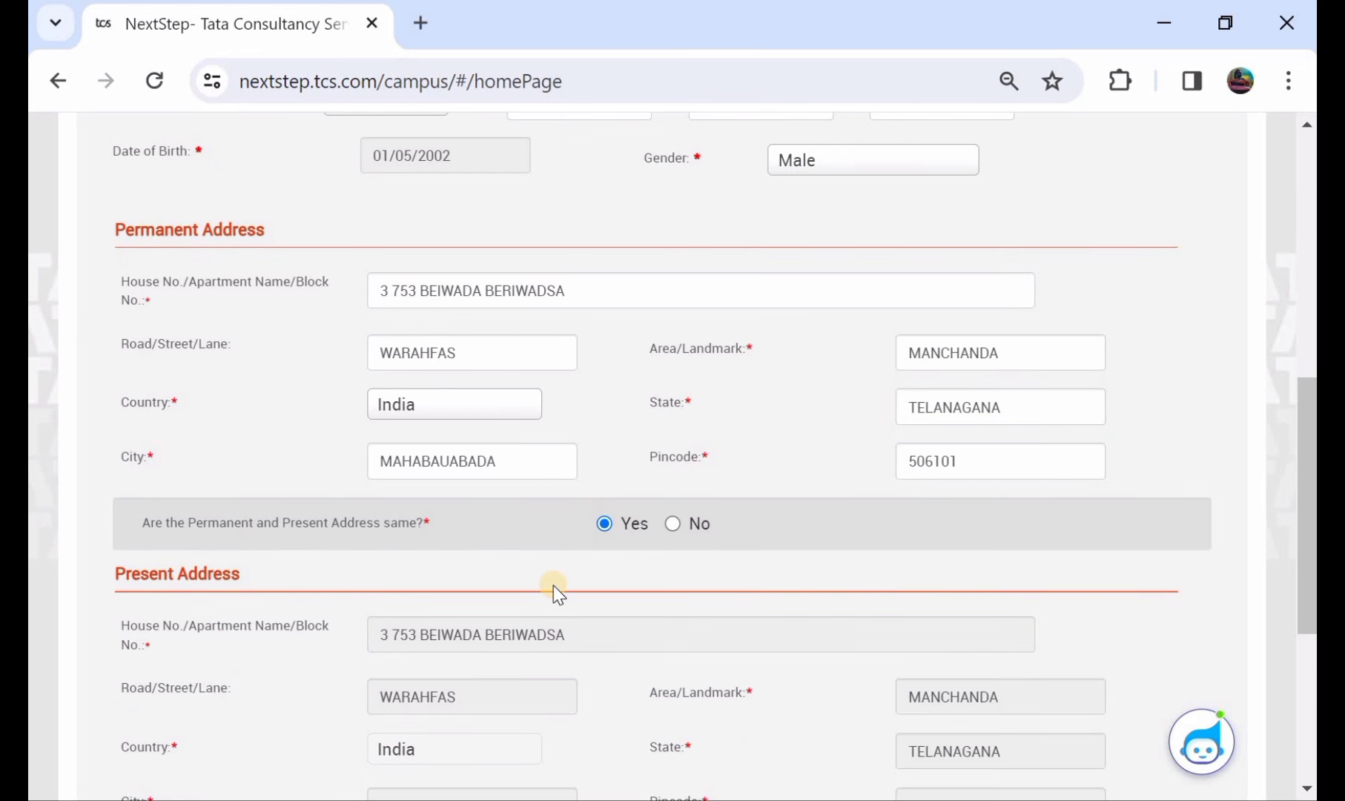
{"action": "scroll", "coordinate": [552, 585], "scroll_direction": "down", "scroll_amount": 2}
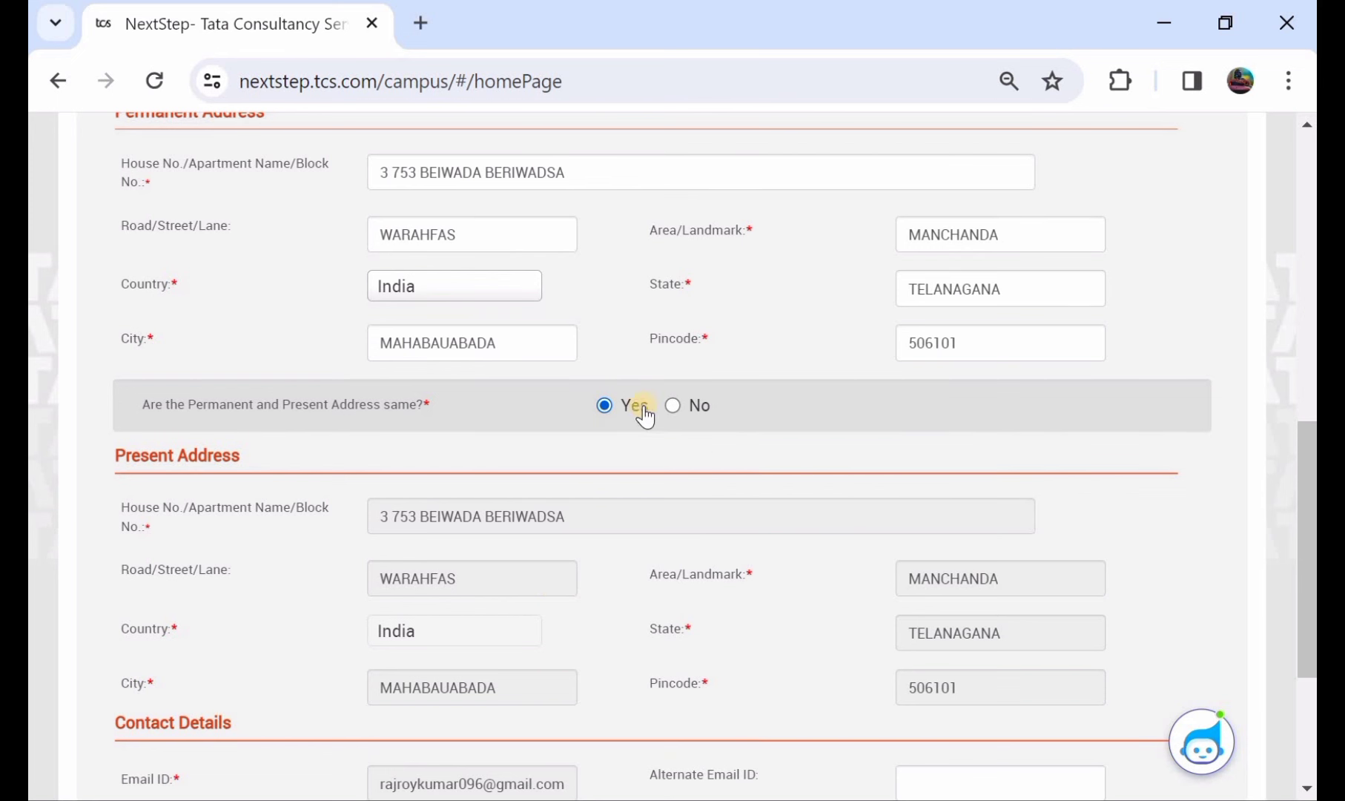
{"action": "left_click", "coordinate": [671, 405]}
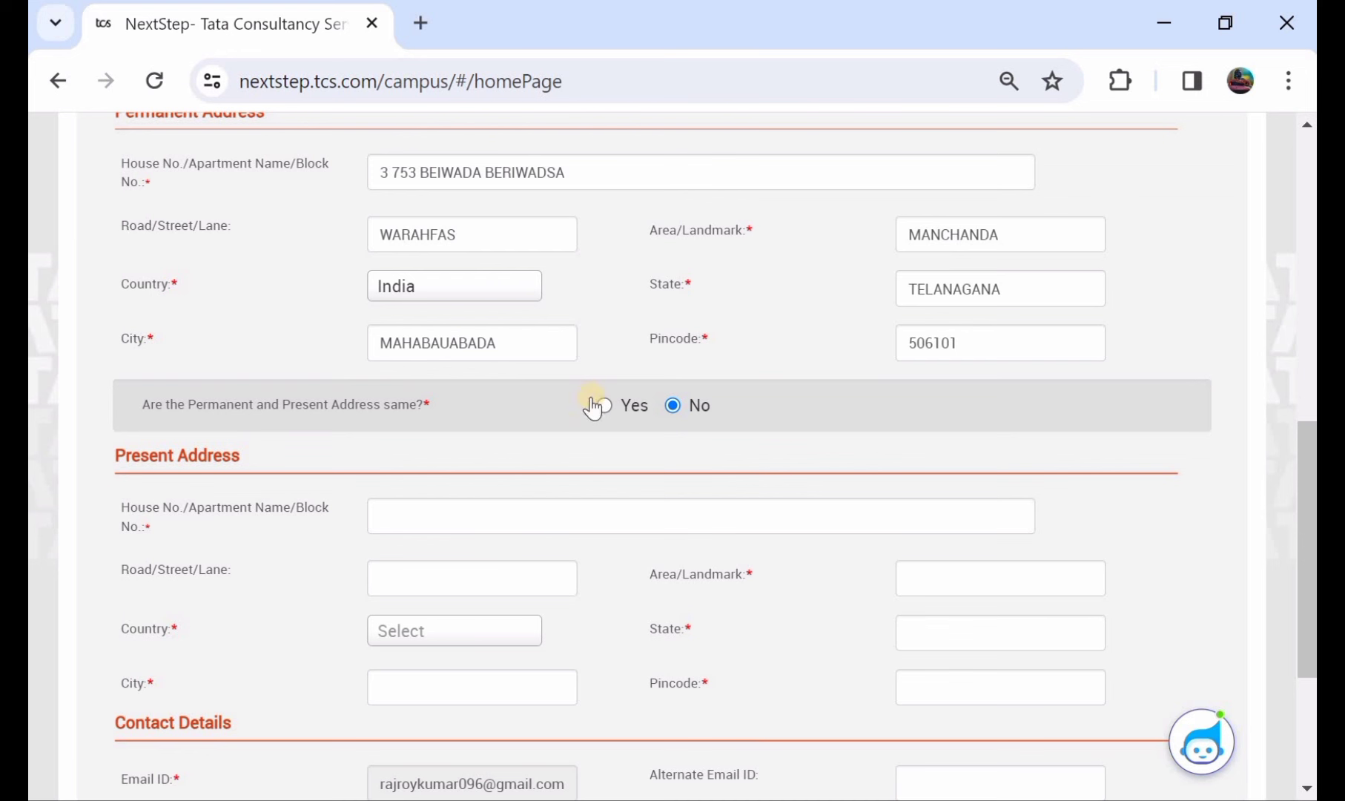
{"action": "scroll", "coordinate": [585, 369], "scroll_direction": "up", "scroll_amount": 1}
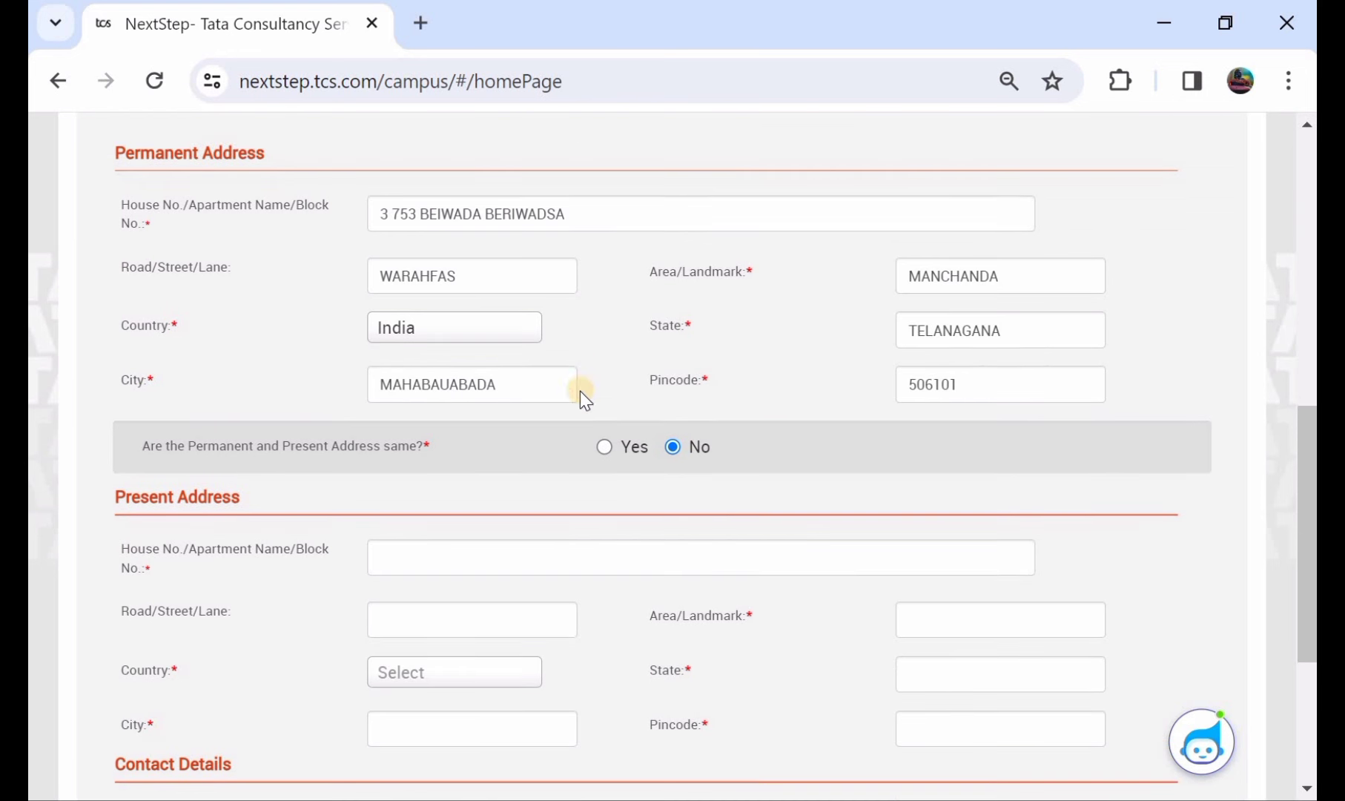
{"action": "left_click", "coordinate": [606, 446]}
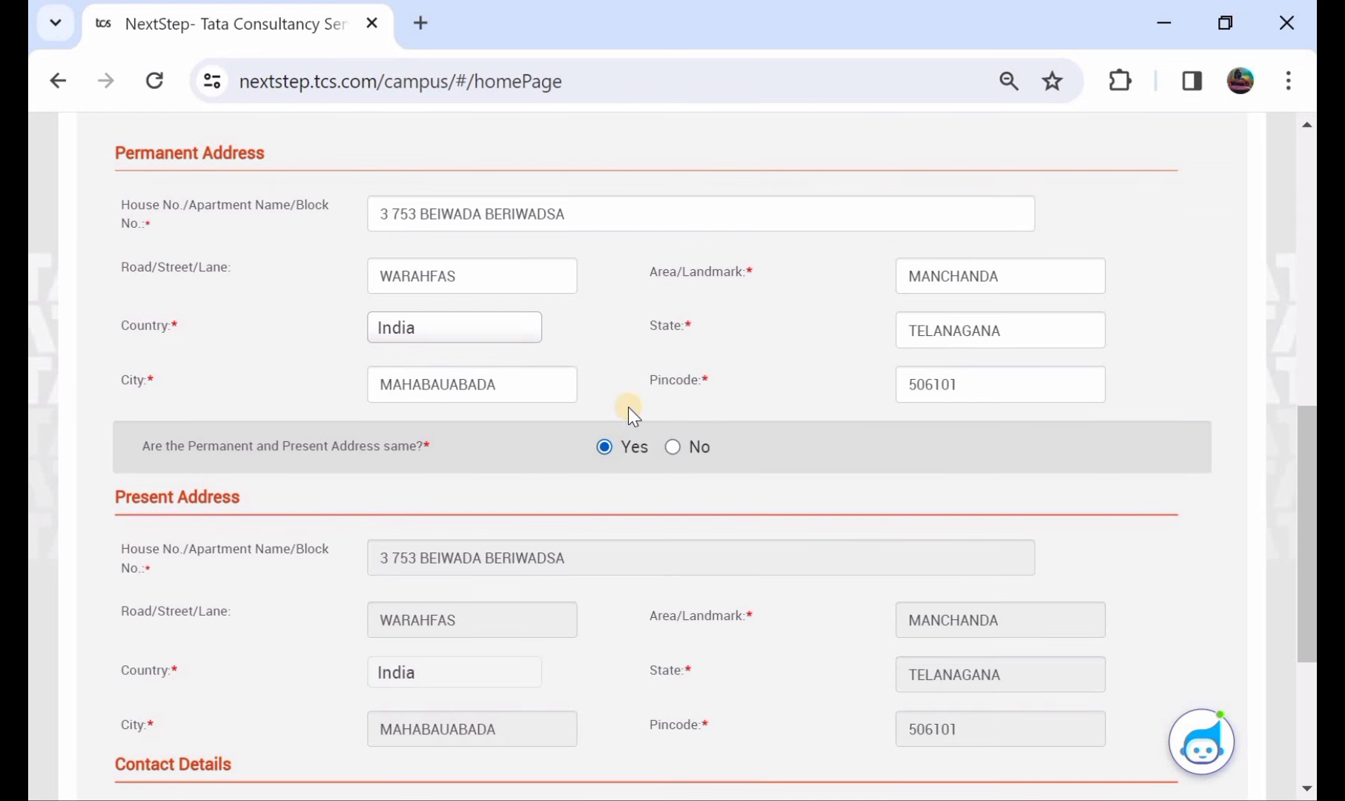
{"action": "scroll", "coordinate": [627, 406], "scroll_direction": "down", "scroll_amount": 3}
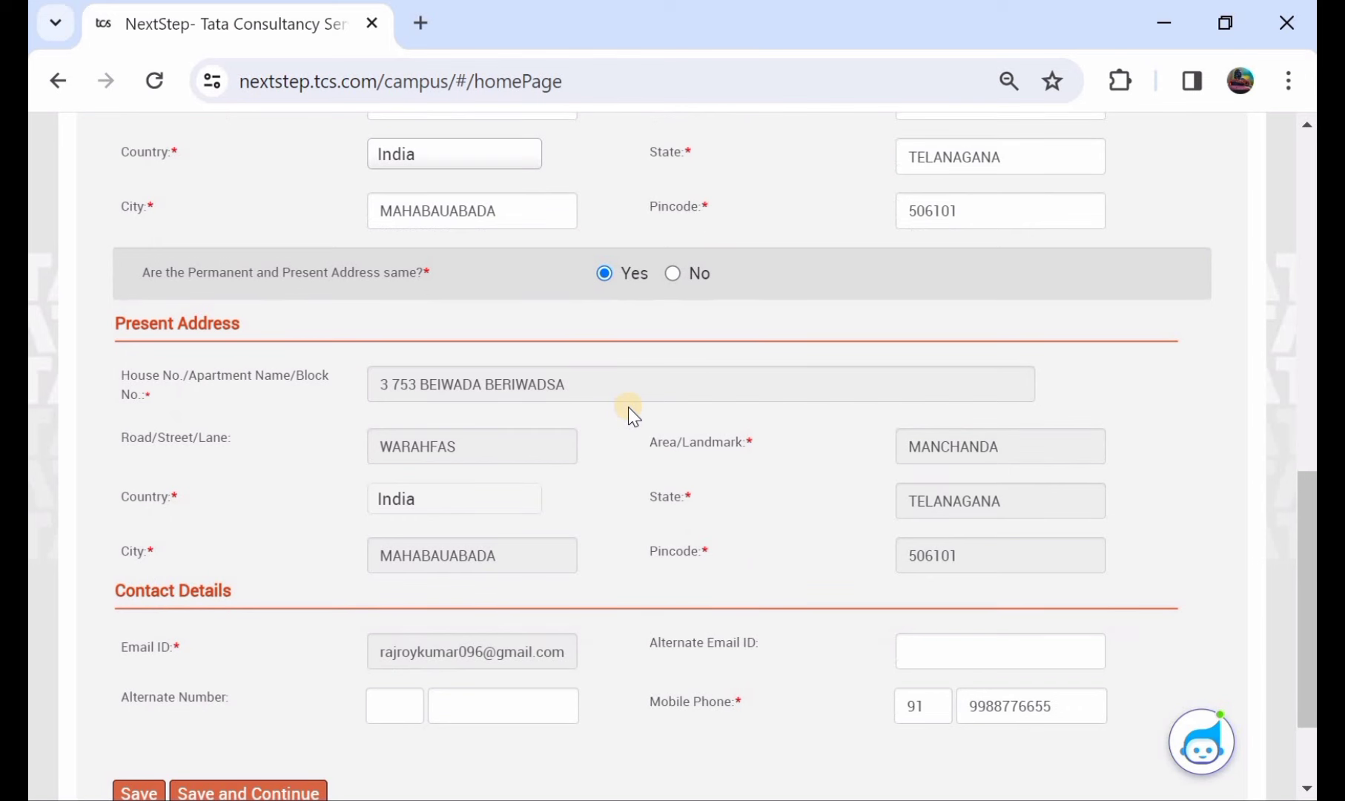
{"action": "scroll", "coordinate": [628, 406], "scroll_direction": "down", "scroll_amount": 2}
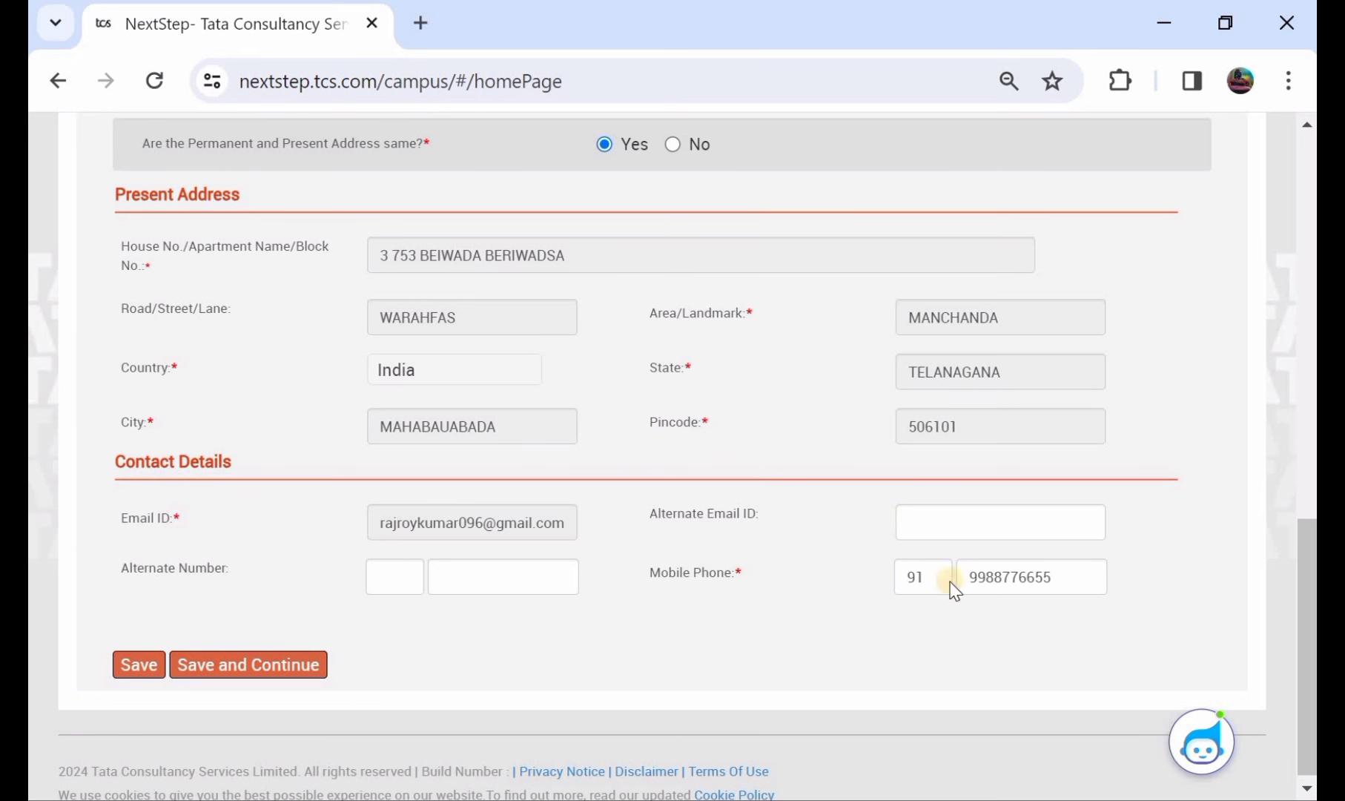
- Clear the Mobile Phone number and save the personal details
{"action": "left_click", "coordinate": [1061, 577]}
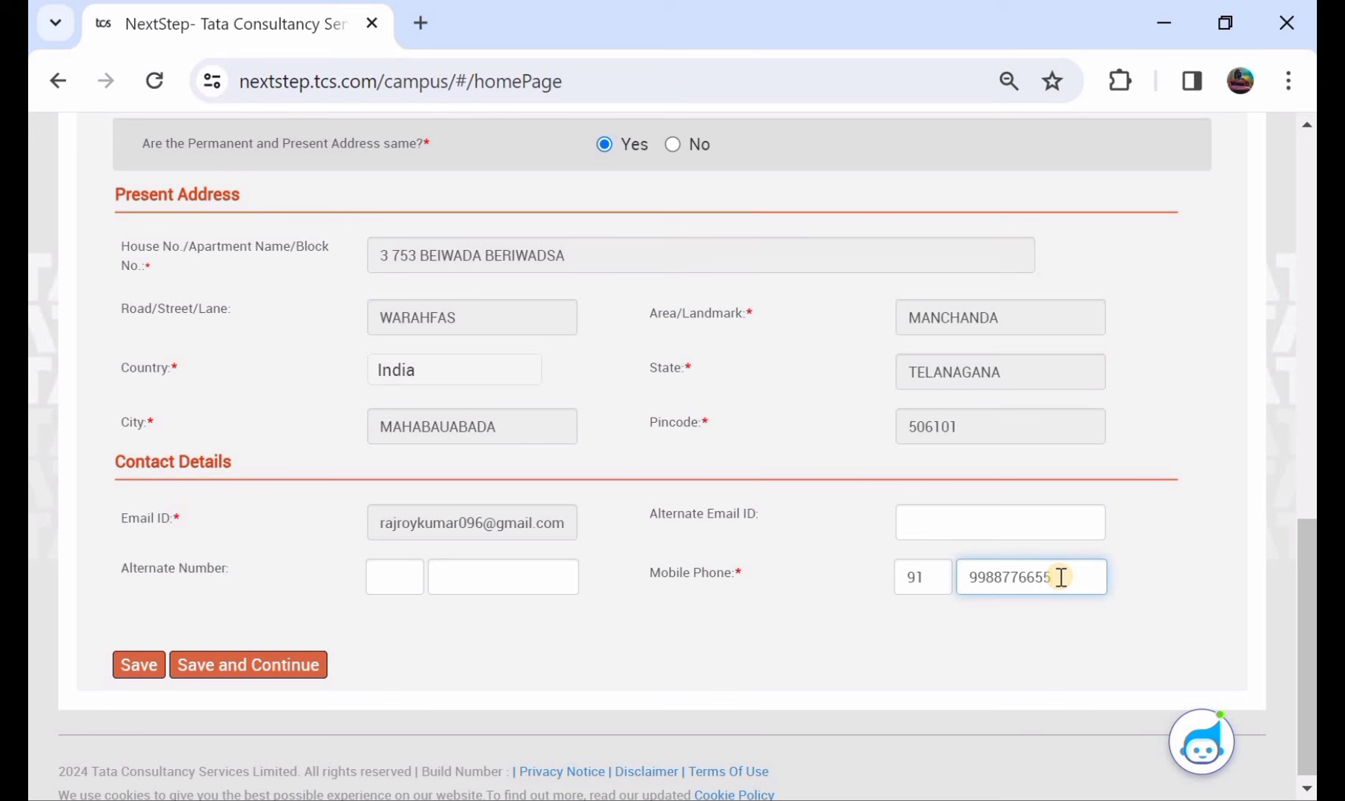
{"action": "key", "text": "BackSpace"}
{"action": "key", "text": "BackSpace"}
{"action": "key", "text": "BackSpace"}
{"action": "key", "text": "BackSpace"}
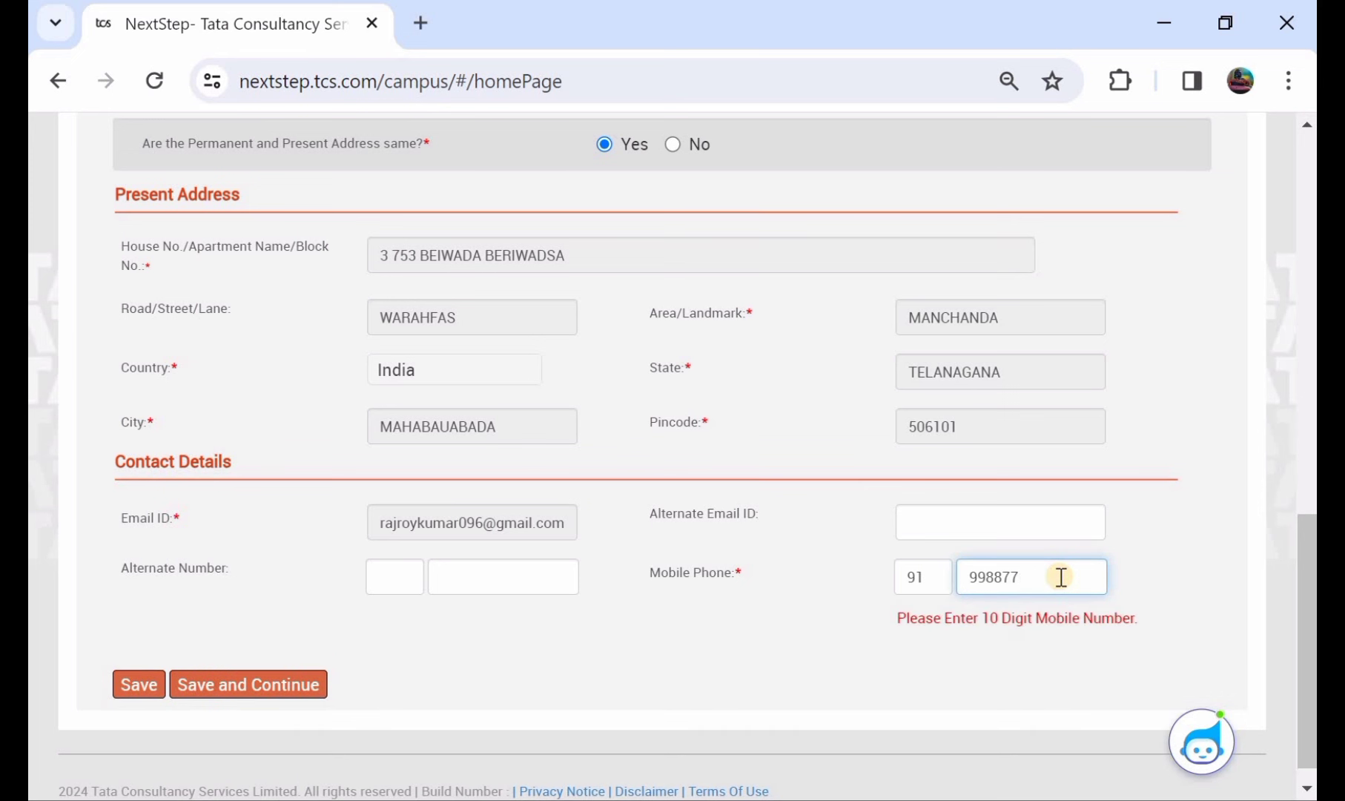
{"action": "key", "text": "BackSpace"}
{"action": "key", "text": "BackSpace"}
{"action": "key", "text": "BackSpace"}
{"action": "key", "text": "BackSpace"}
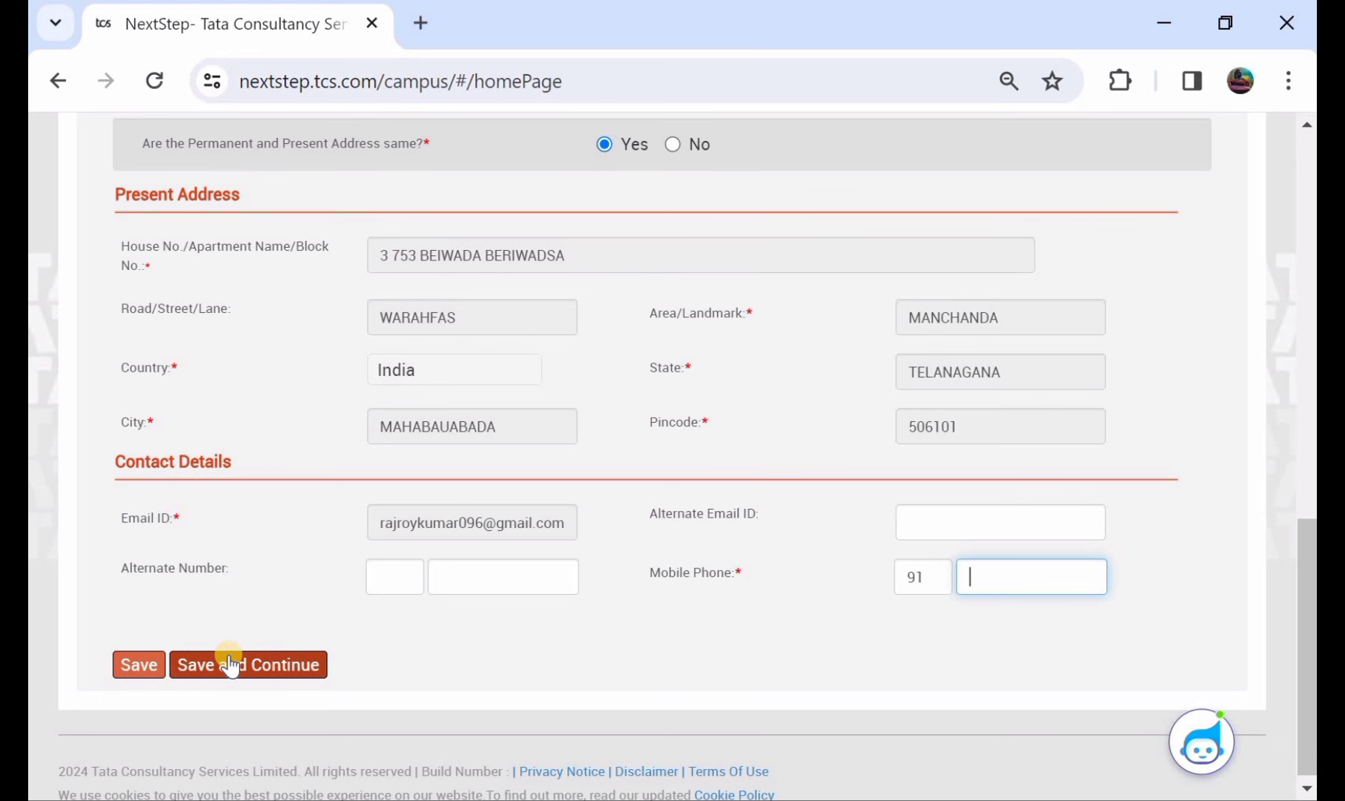
{"action": "left_click", "coordinate": [230, 665]}
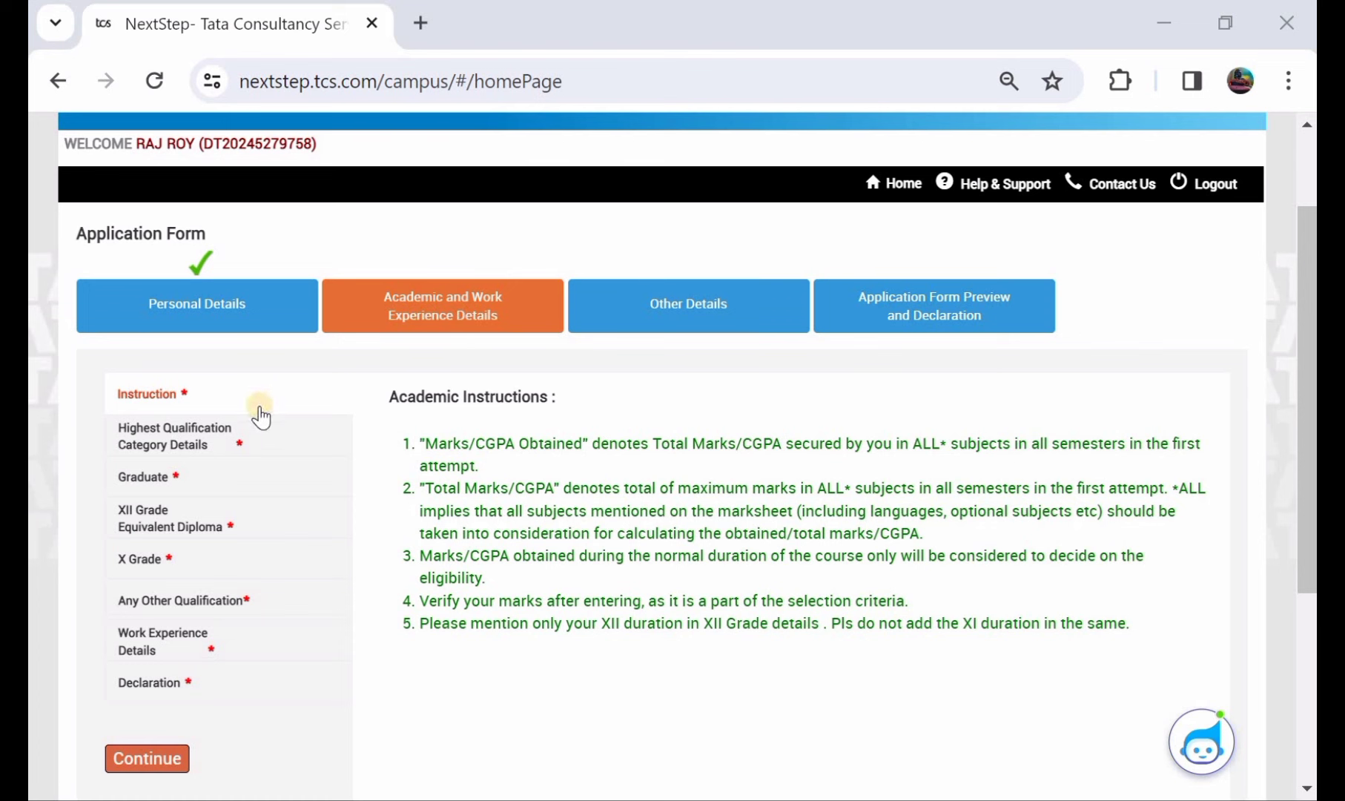
- Save Bachelor of Arts, passed 2022, as the highest qualification category
{"action": "left_click", "coordinate": [189, 443]}
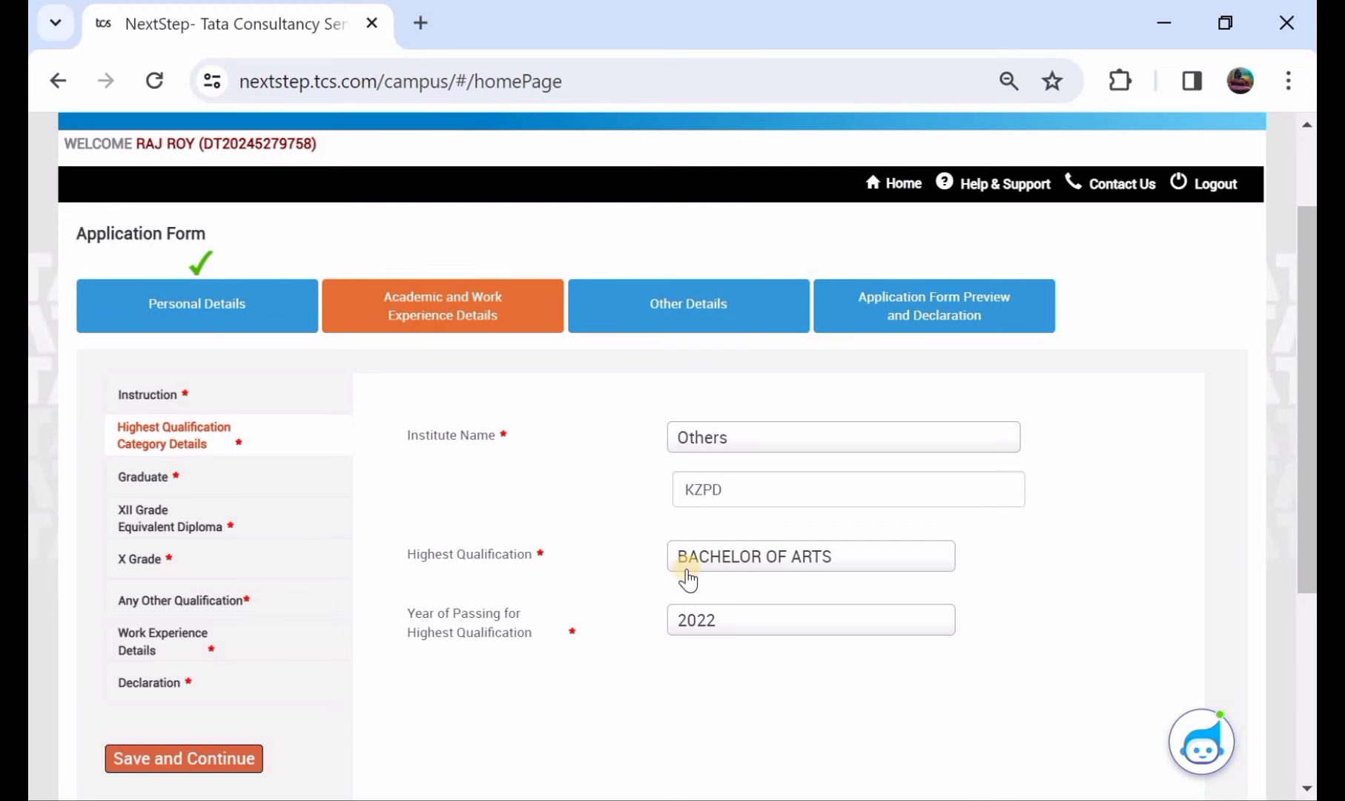
{"action": "scroll", "coordinate": [682, 575], "scroll_direction": "down", "scroll_amount": 1}
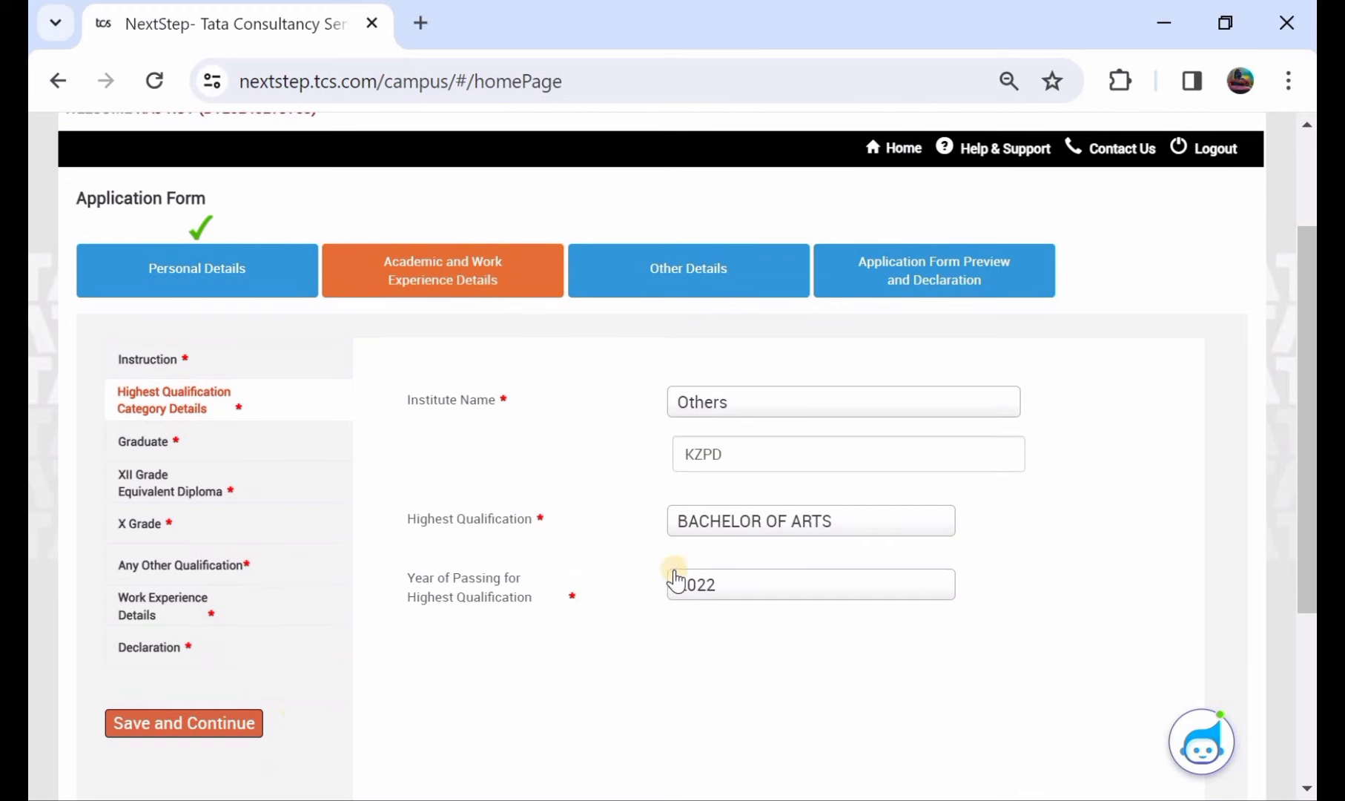
{"action": "left_click", "coordinate": [203, 724]}
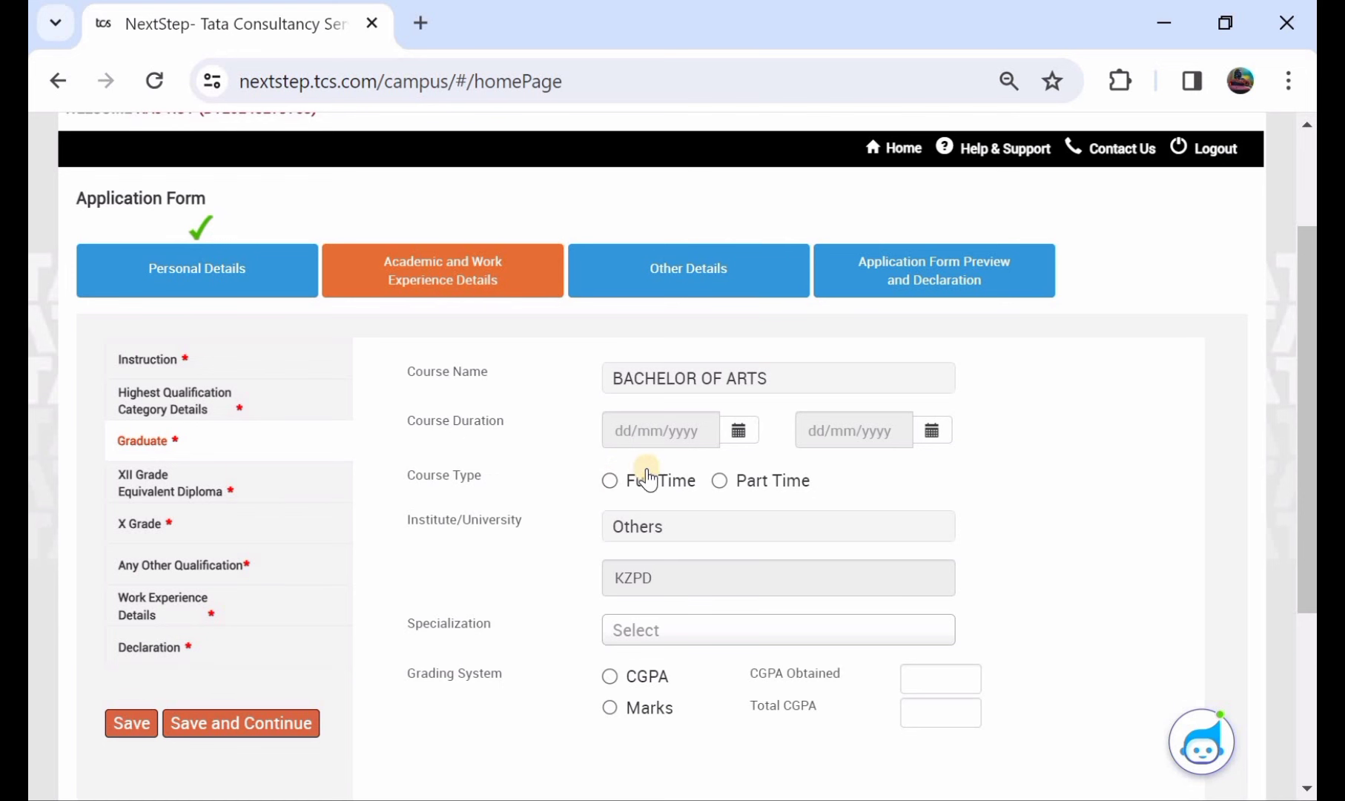
- Set the graduate course to Full Time with specialization ADMINISTRACIÓN DE EMPRESAS EN INGENIERÍA FINANCIERA
{"action": "left_click", "coordinate": [611, 482]}
{"action": "scroll", "coordinate": [614, 489], "scroll_direction": "down", "scroll_amount": 1}
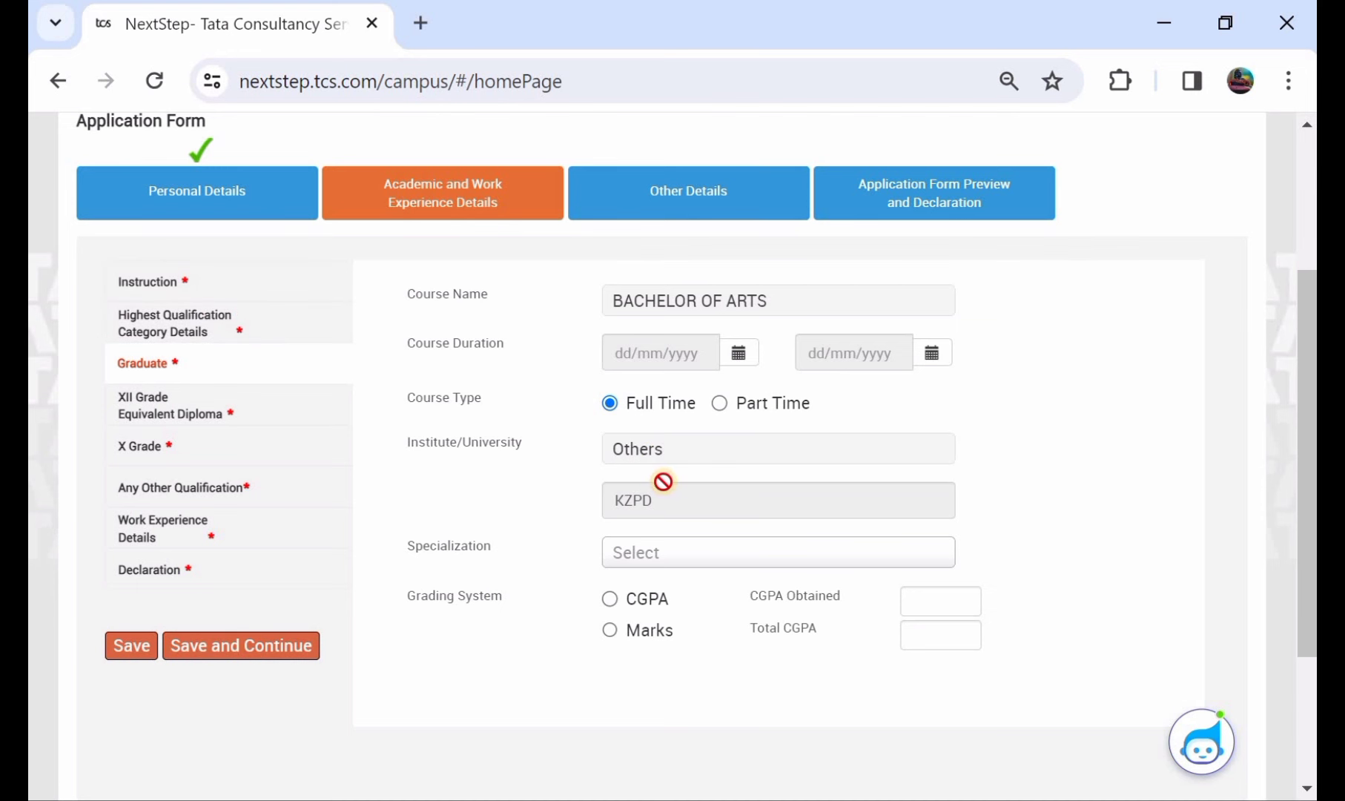
{"action": "scroll", "coordinate": [662, 482], "scroll_direction": "down", "scroll_amount": 1}
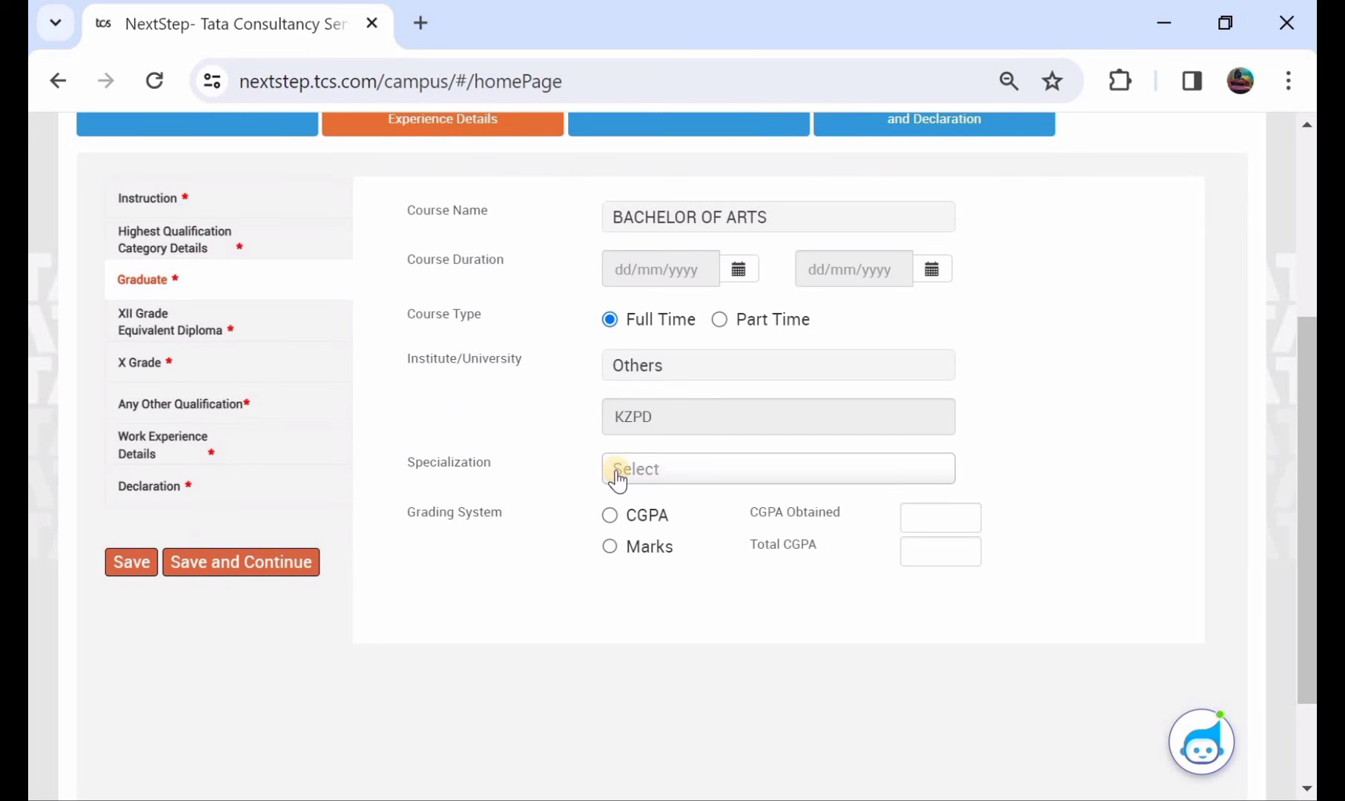
{"action": "left_click", "coordinate": [621, 470]}
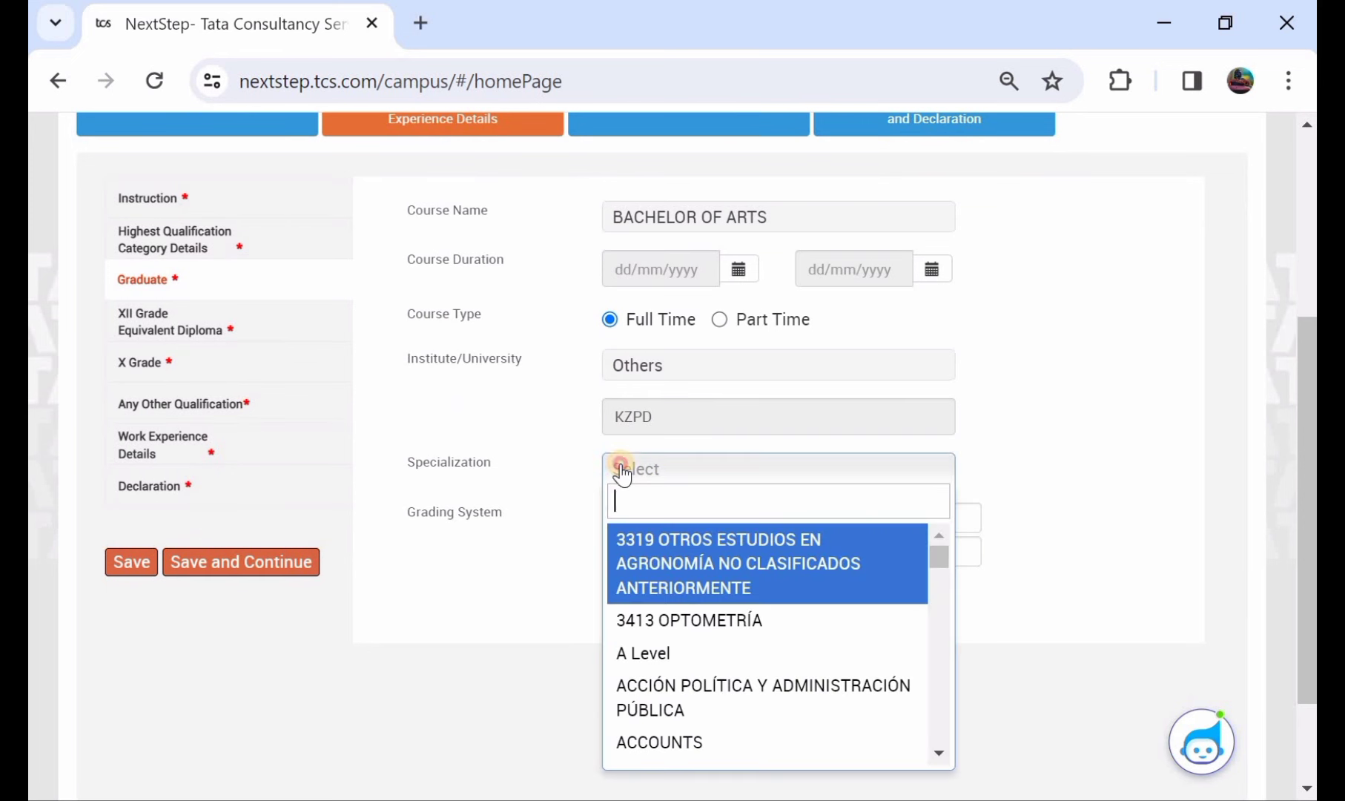
{"action": "left_click", "coordinate": [621, 470]}
{"action": "left_click", "coordinate": [621, 471]}
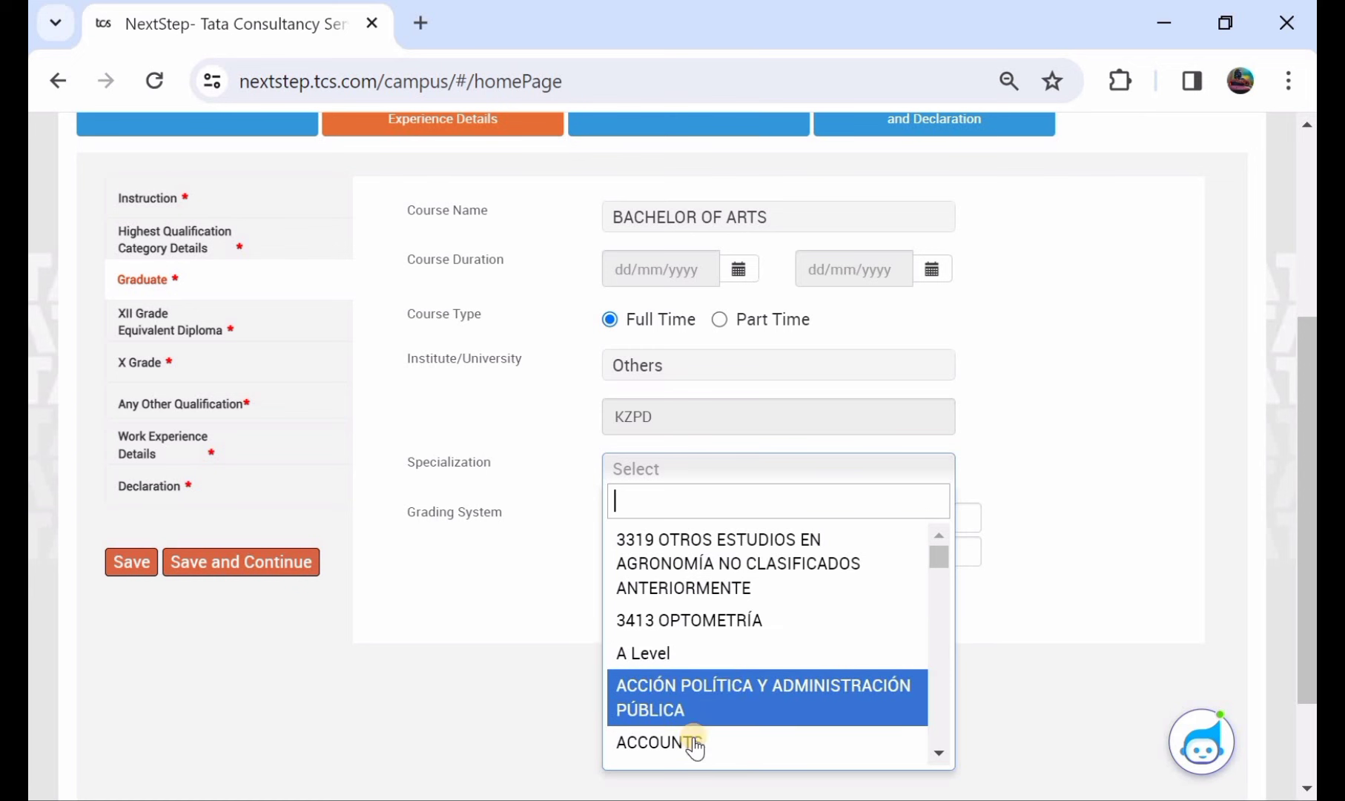
{"action": "scroll", "coordinate": [720, 667], "scroll_direction": "down", "scroll_amount": 4}
{"action": "scroll", "coordinate": [720, 676], "scroll_direction": "down", "scroll_amount": 5}
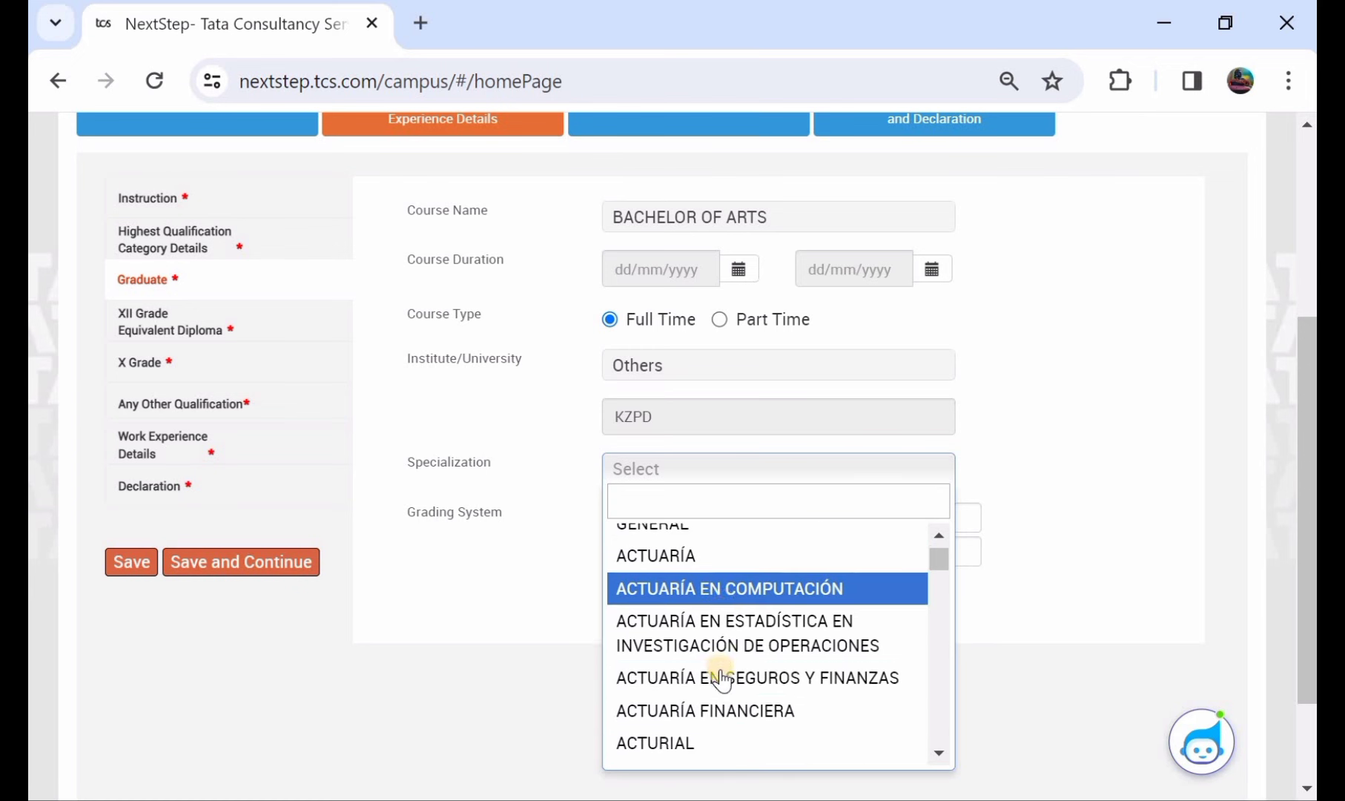
{"action": "scroll", "coordinate": [721, 677], "scroll_direction": "down", "scroll_amount": 5}
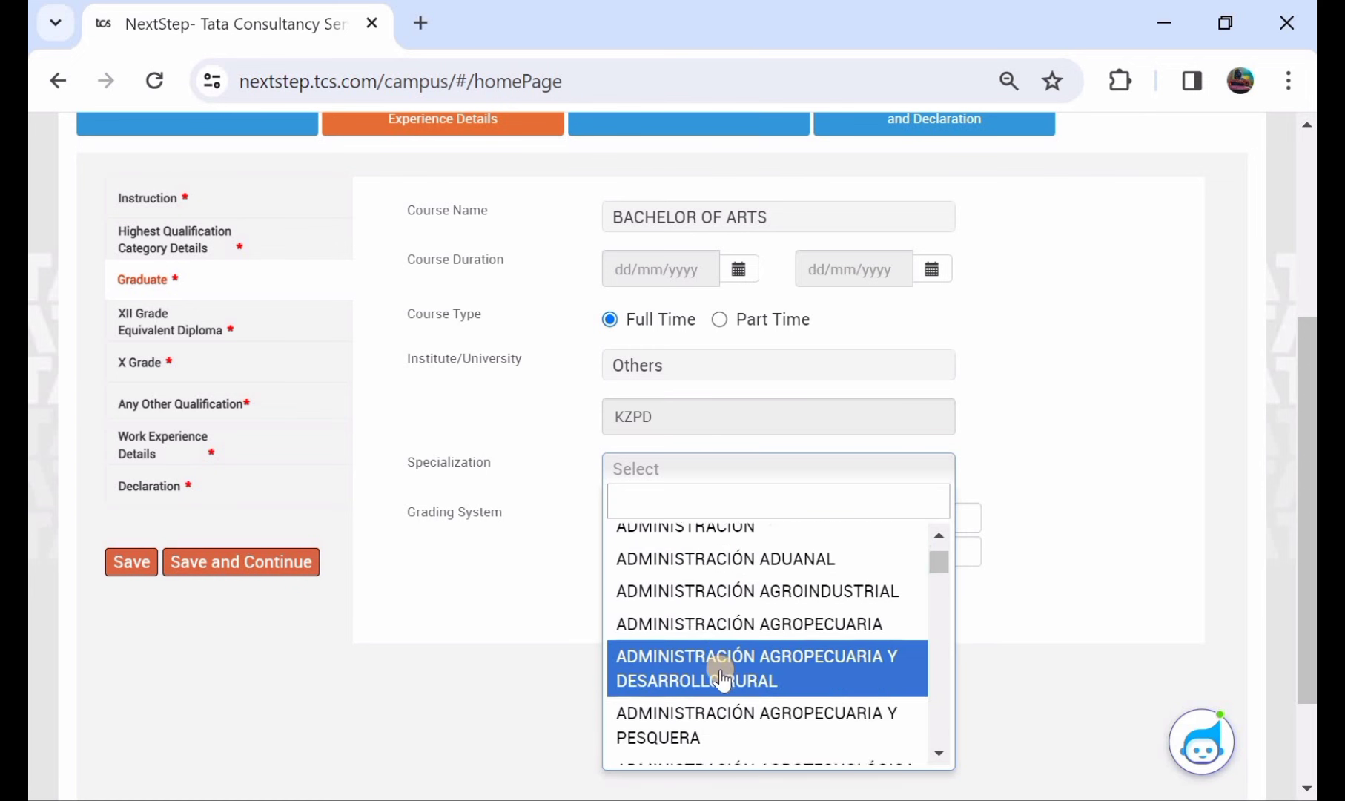
{"action": "scroll", "coordinate": [720, 677], "scroll_direction": "down", "scroll_amount": 5}
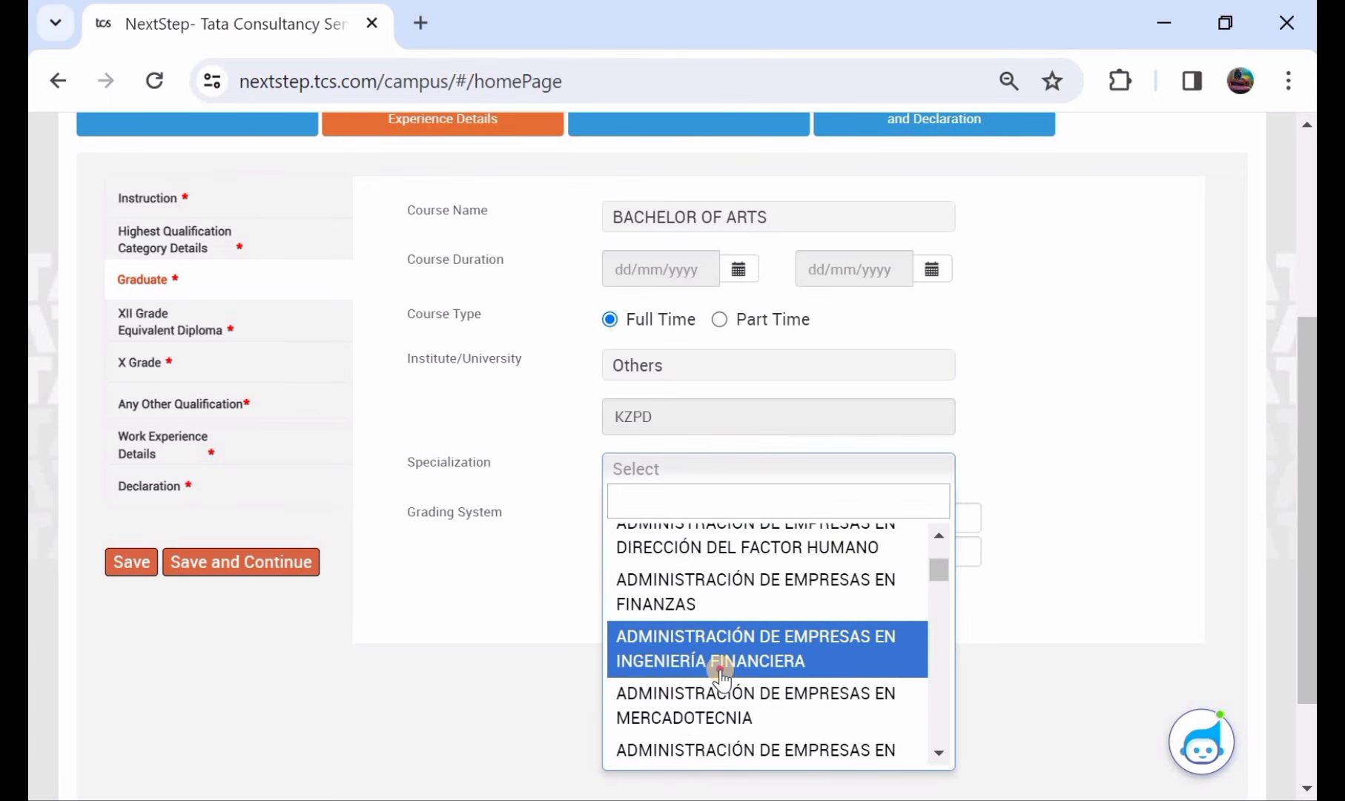
{"action": "left_click", "coordinate": [721, 676]}
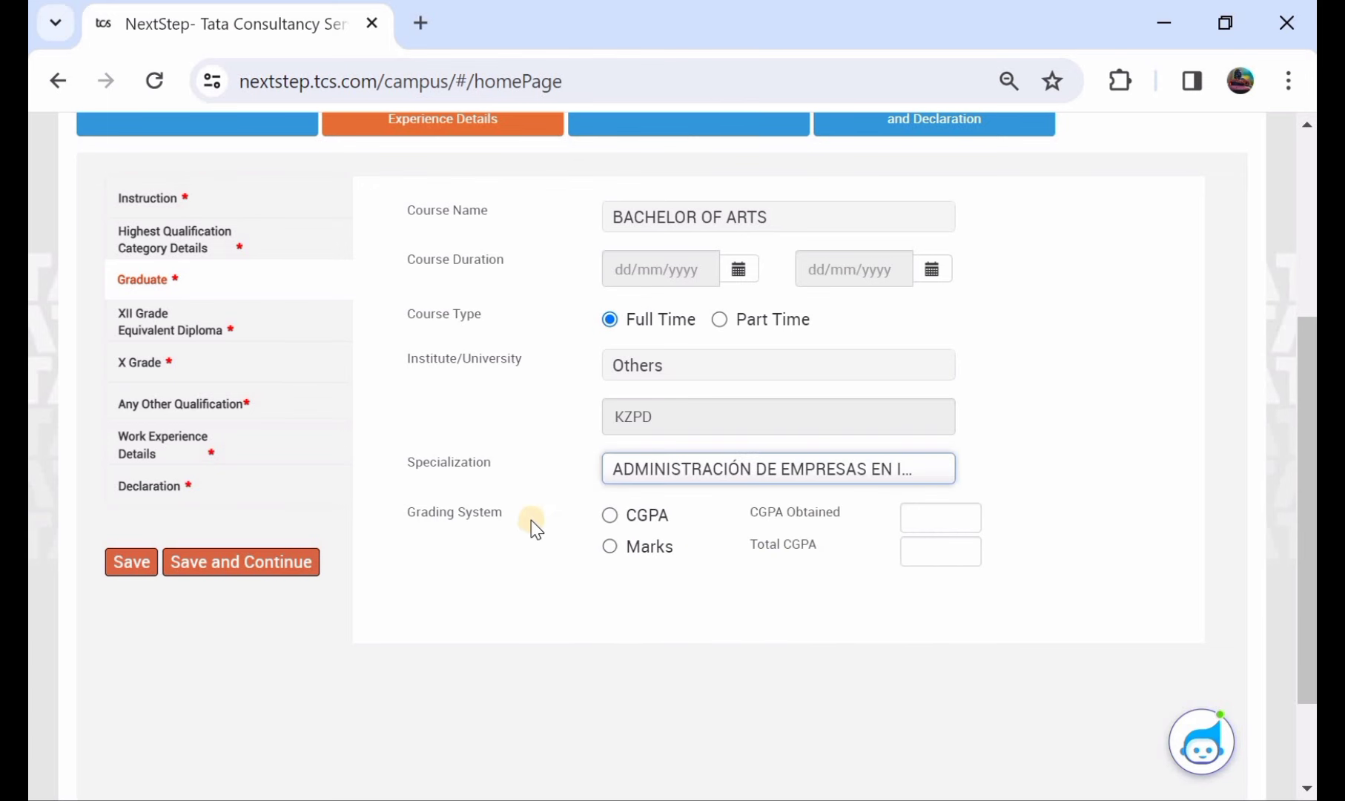
- Grade the degree by marks: 896 of 1000, giving 89.60%
{"action": "left_click", "coordinate": [610, 513]}
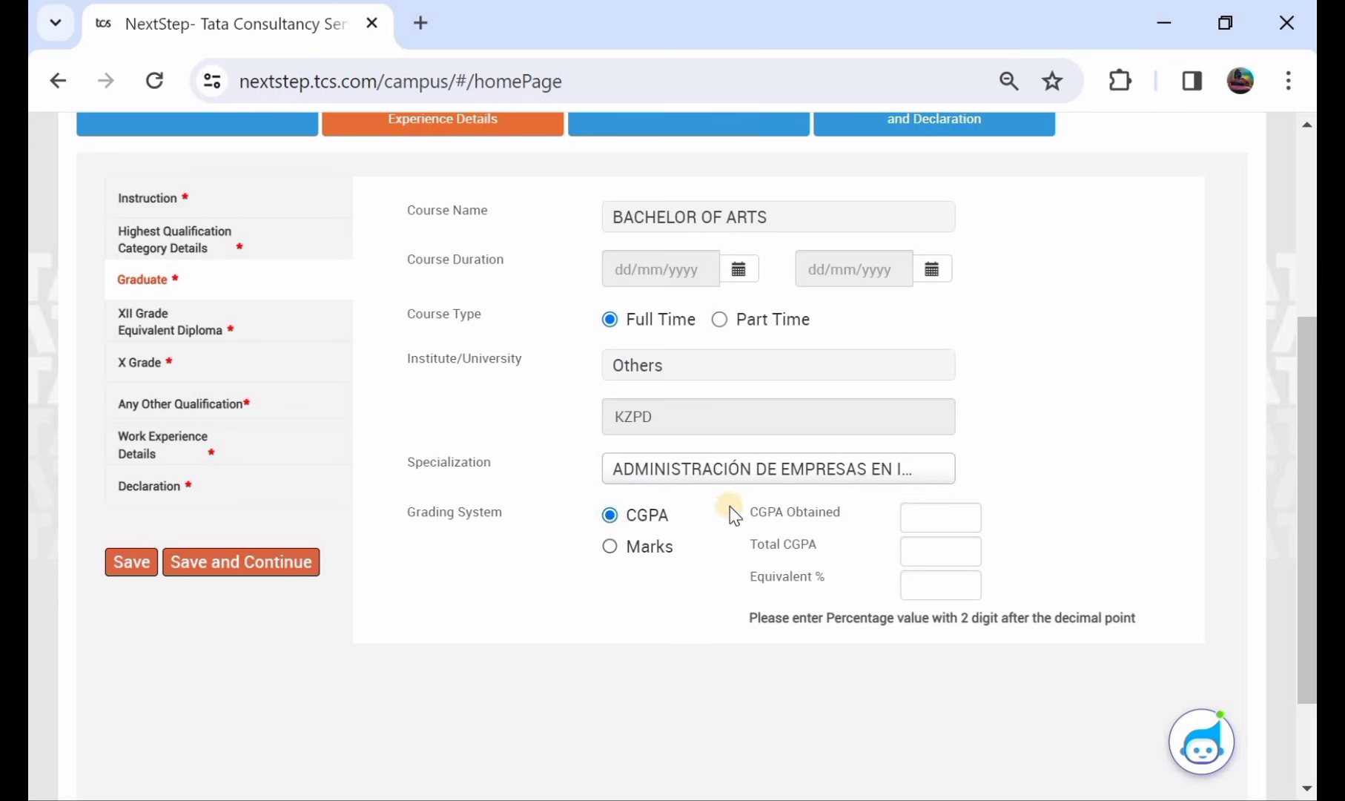
{"action": "left_click", "coordinate": [942, 515]}
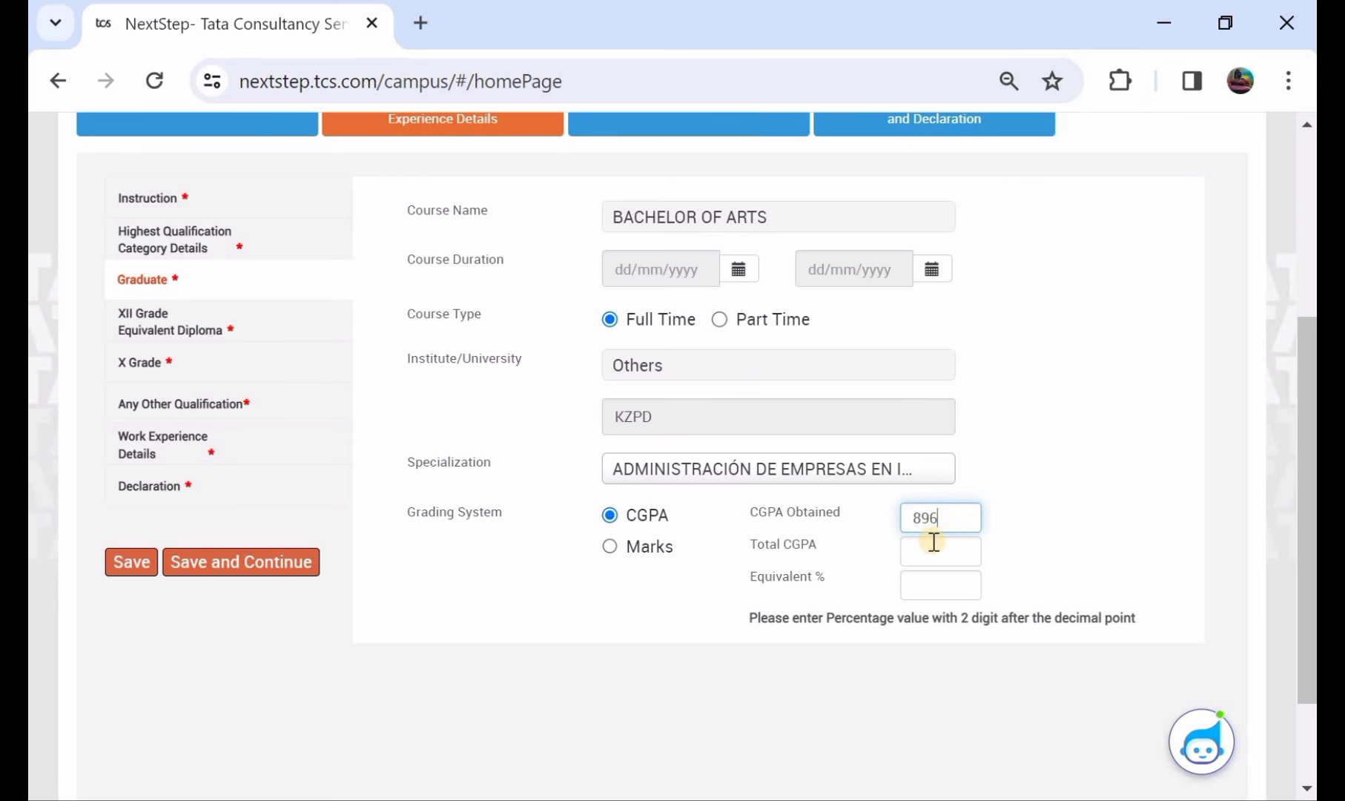
{"action": "left_click", "coordinate": [933, 543]}
{"action": "type", "text": "1"}
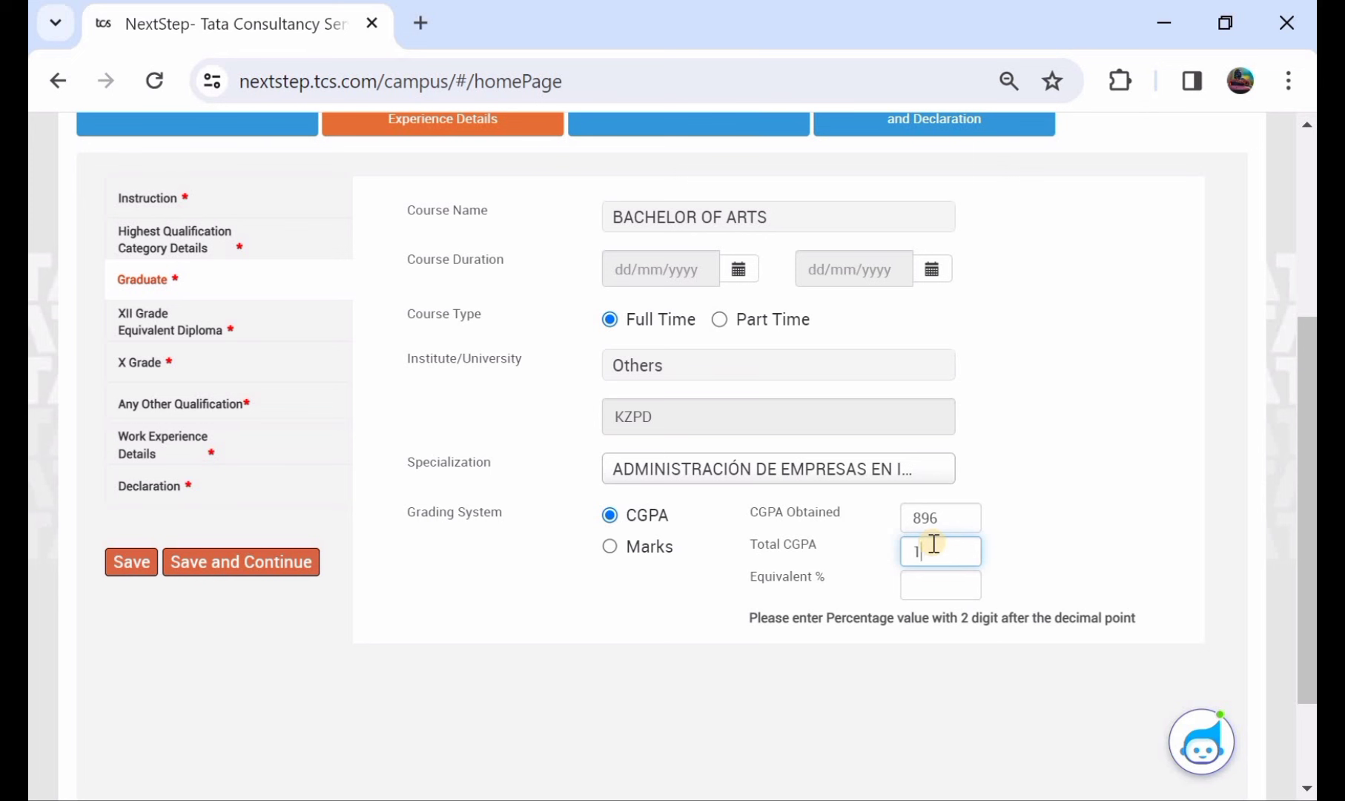
{"action": "type", "text": "000"}
{"action": "left_click", "coordinate": [931, 582]}
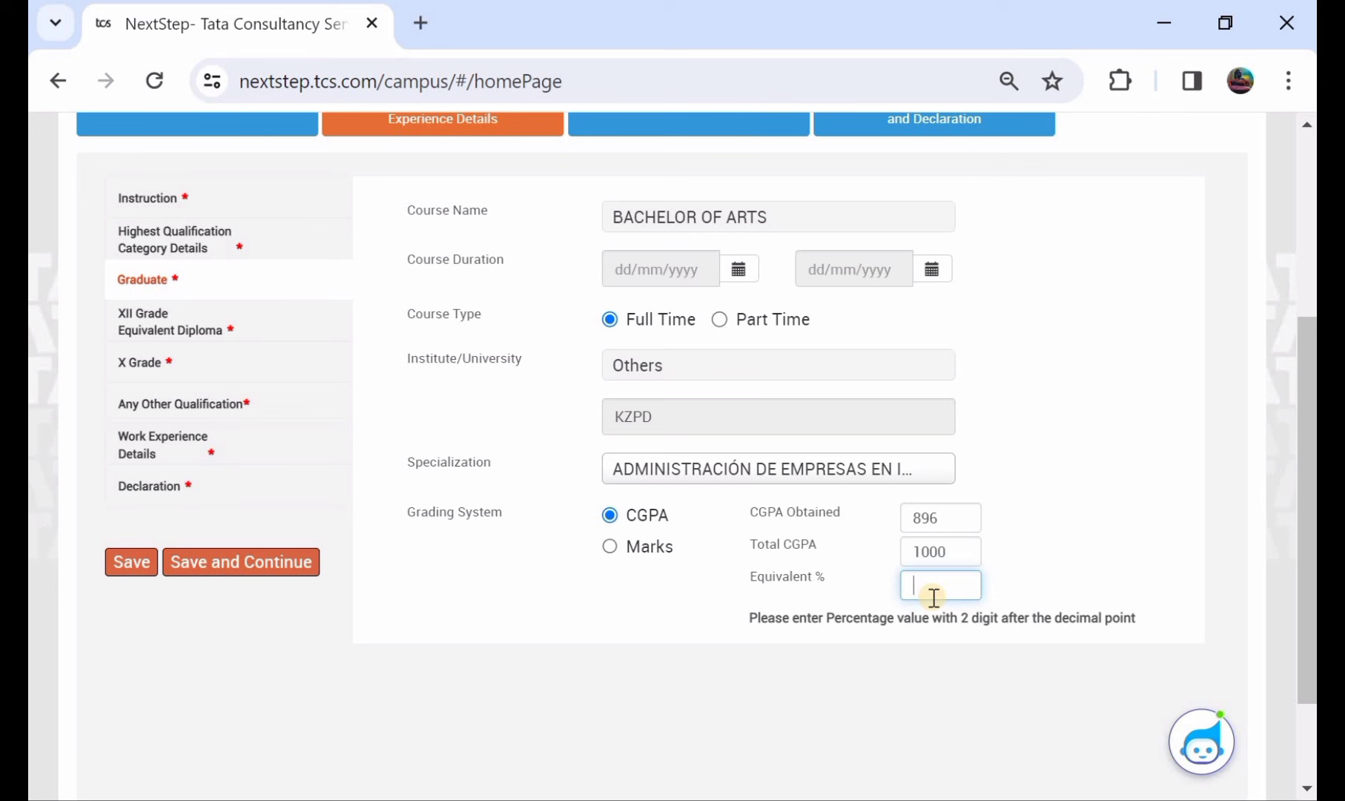
{"action": "left_click", "coordinate": [610, 547]}
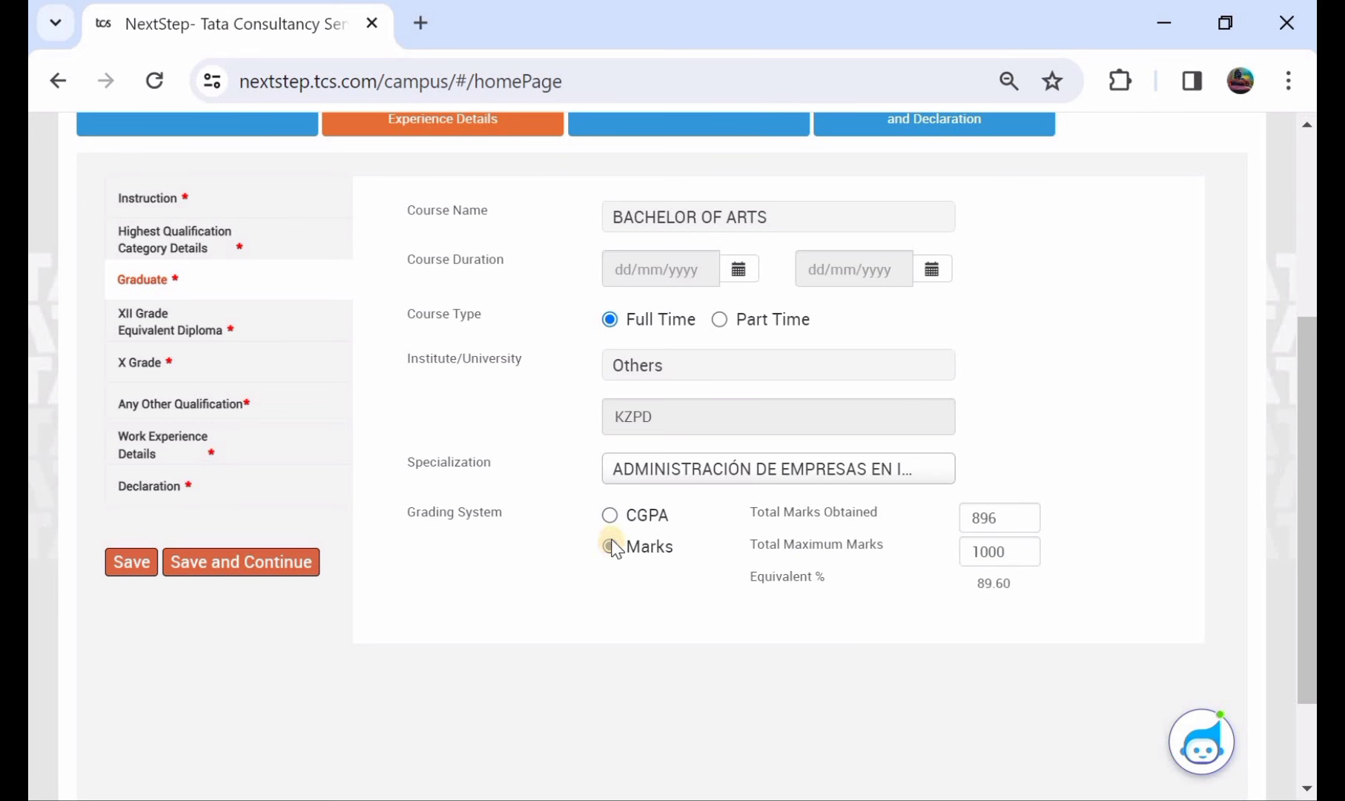
{"action": "left_click", "coordinate": [967, 516]}
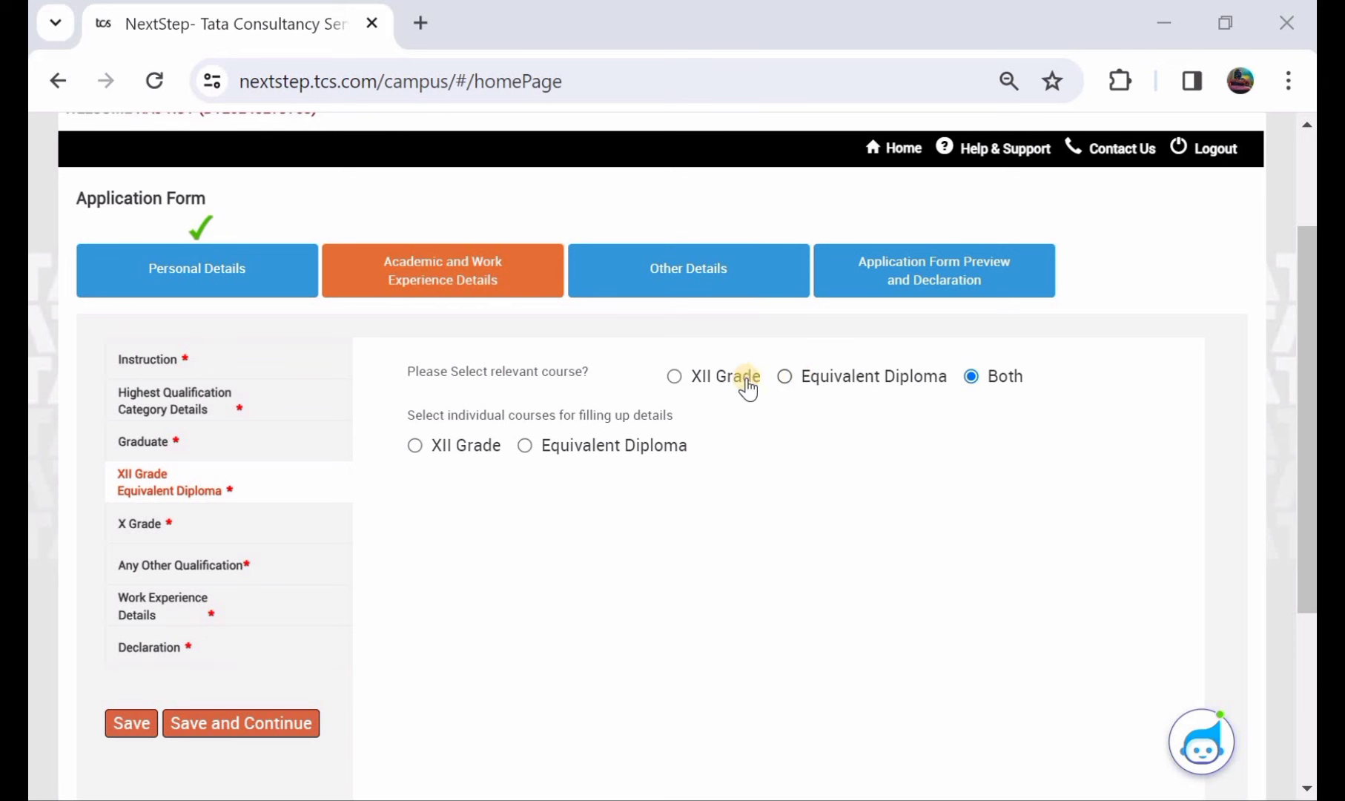
- Try the XII Grade, Equivalent Diploma and Both course options, returning to XII Grade
{"action": "left_click", "coordinate": [675, 376]}
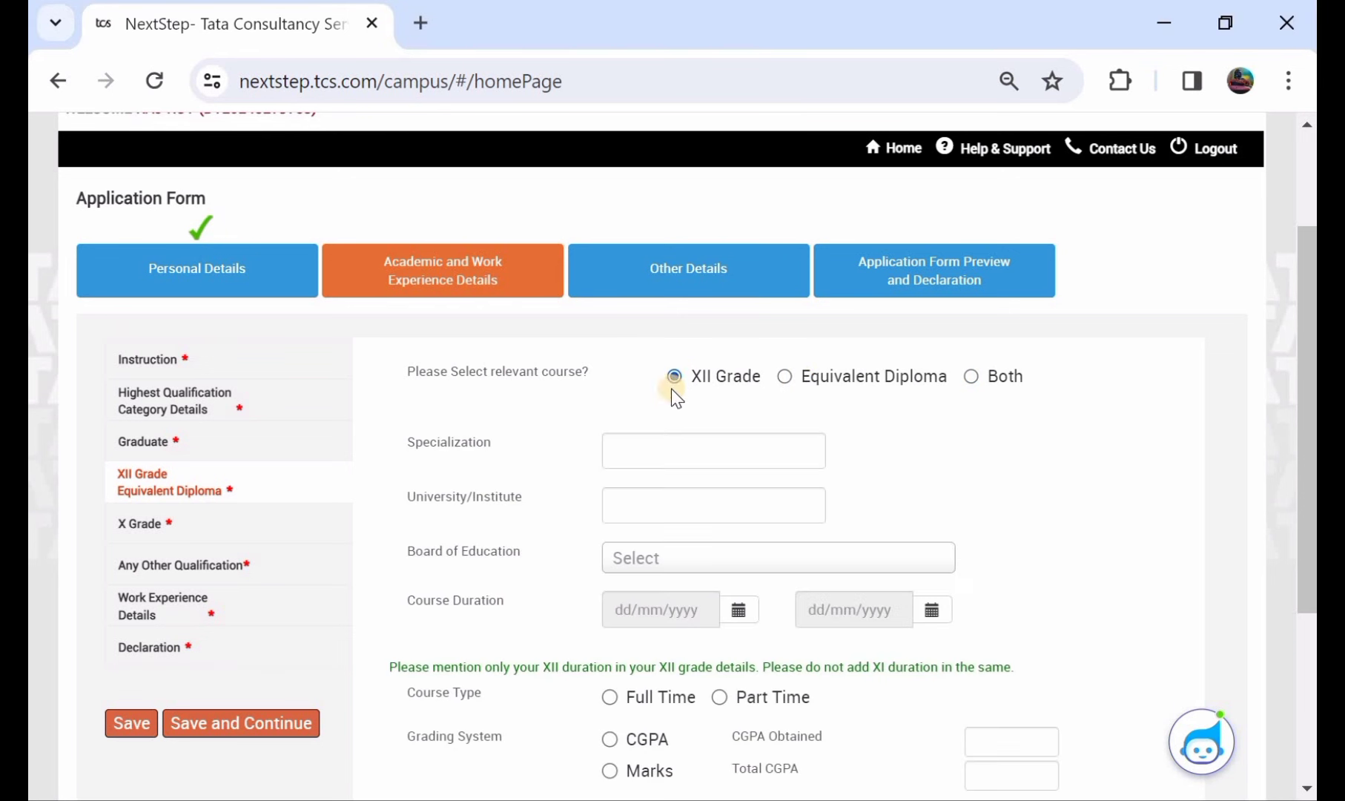
{"action": "left_click", "coordinate": [784, 377]}
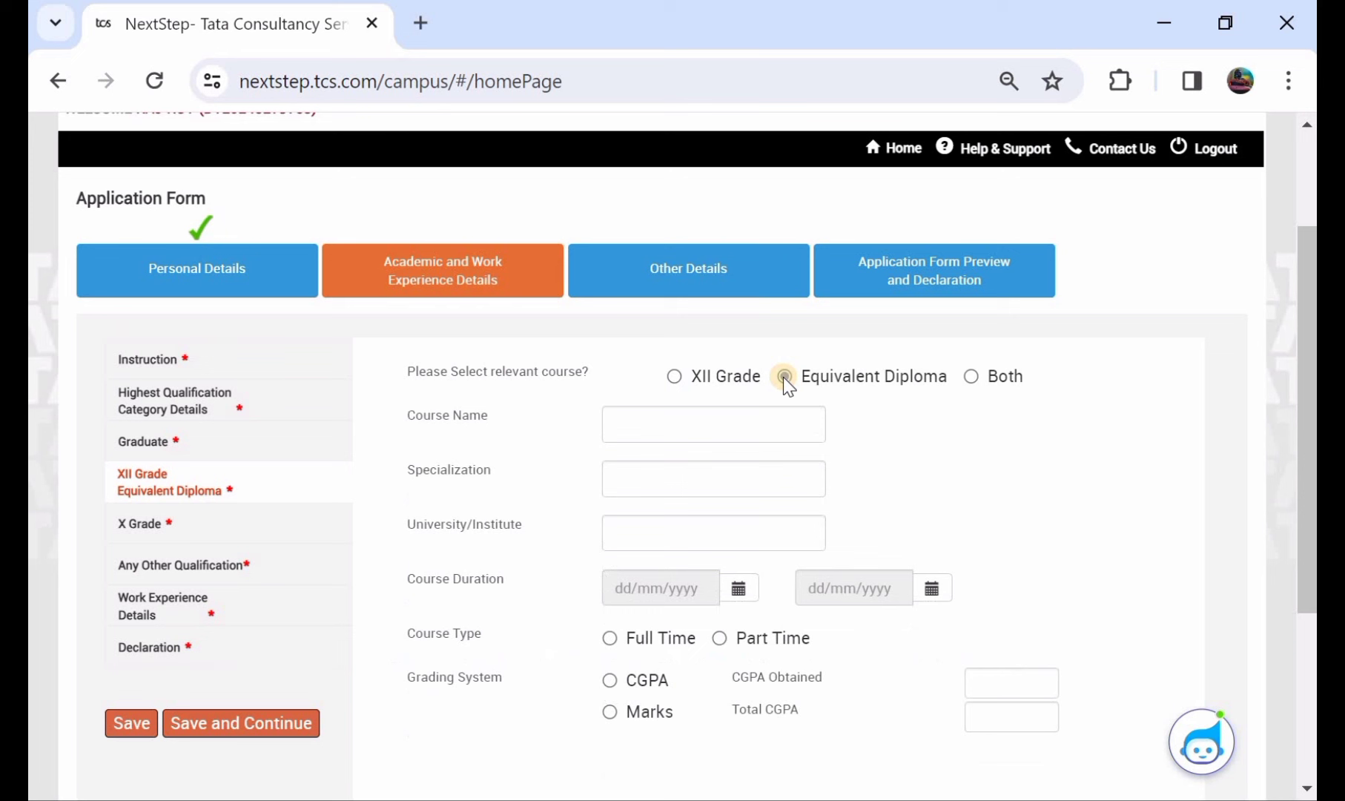
{"action": "left_click", "coordinate": [969, 376]}
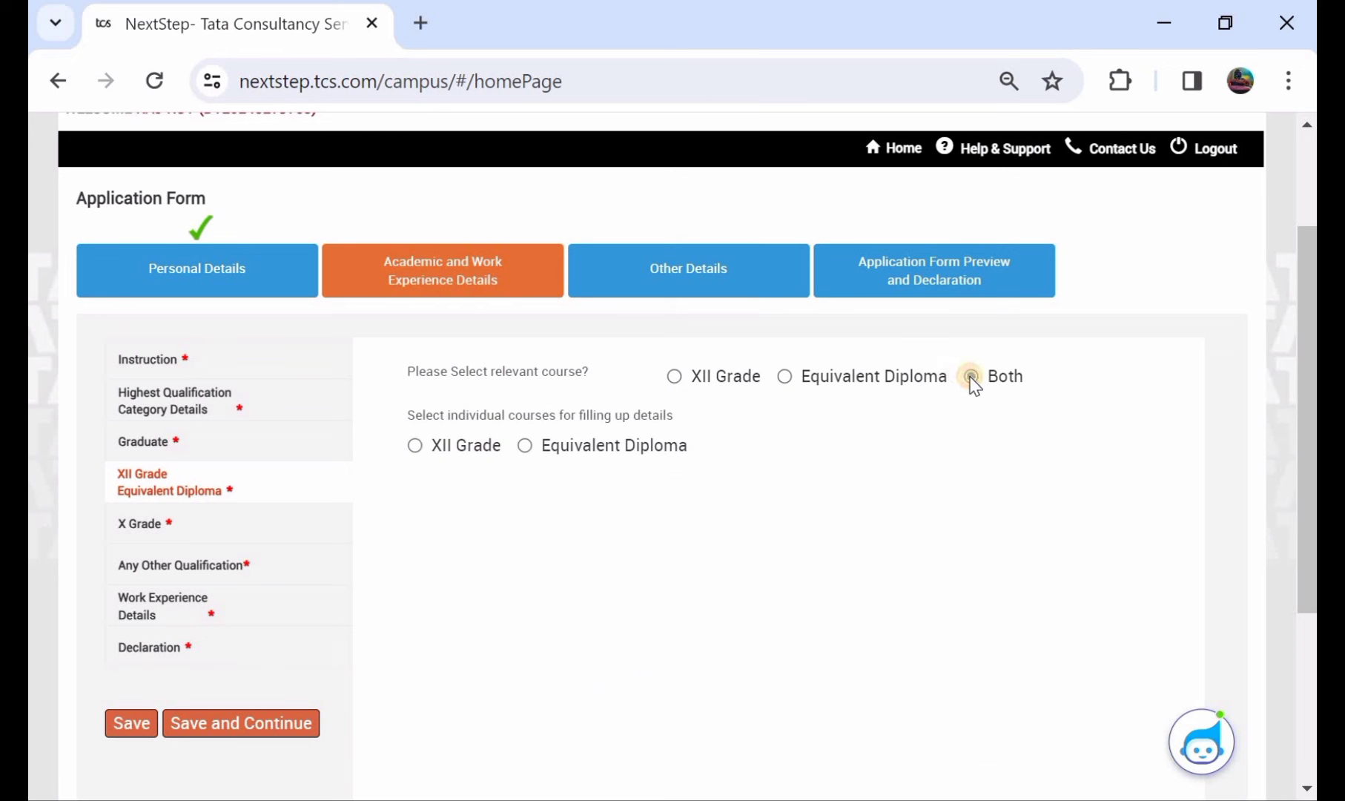
{"action": "left_click", "coordinate": [416, 446]}
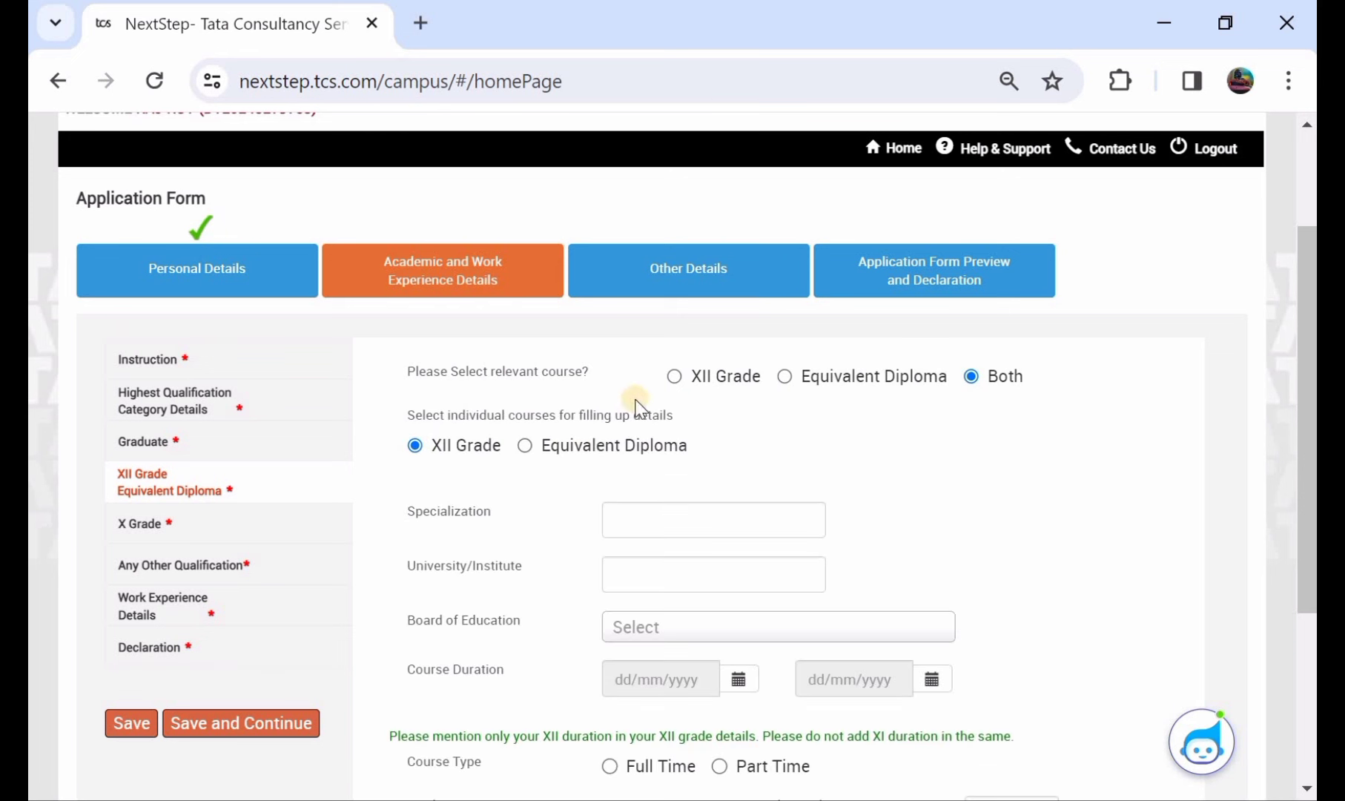
{"action": "left_click", "coordinate": [674, 376]}
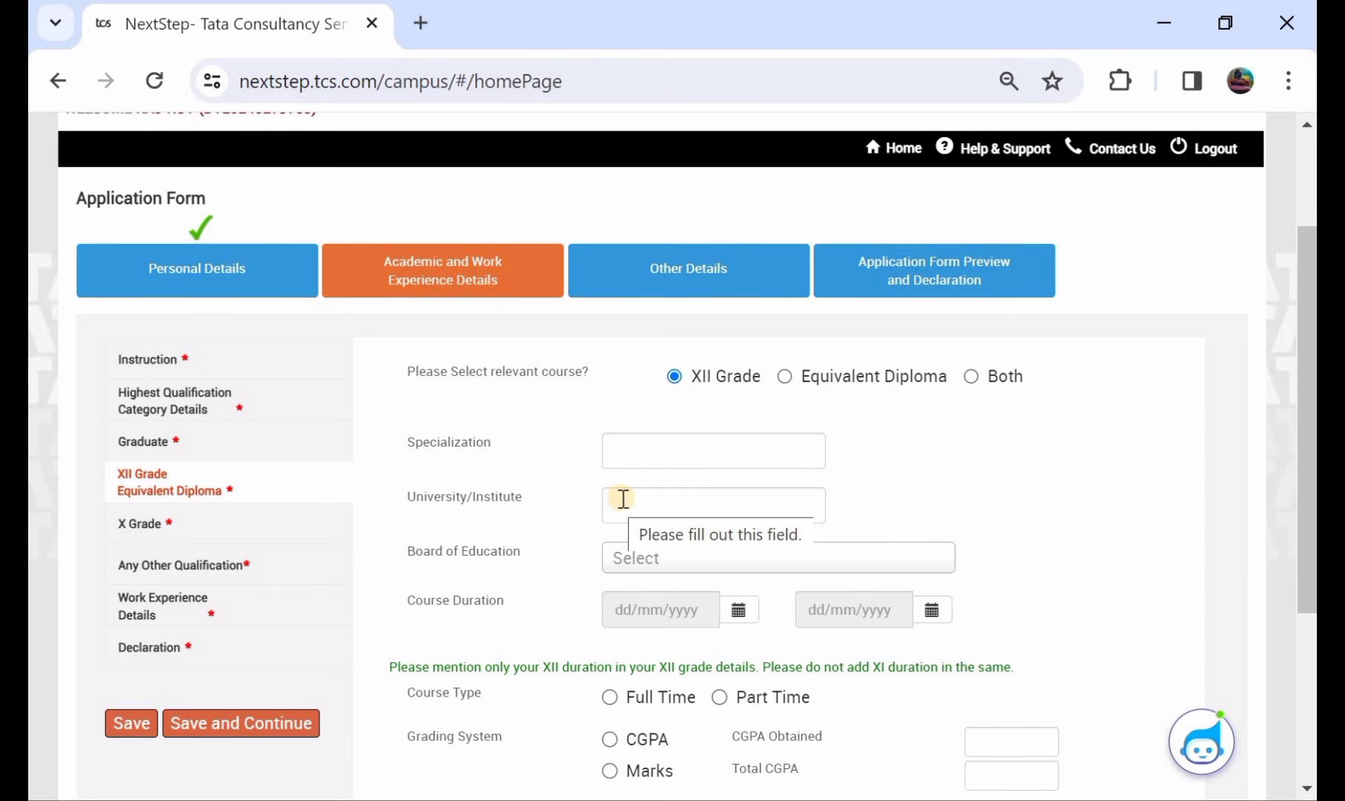
- Choose CGPA grading, mark the course as Equivalent Diploma, and save it
{"action": "scroll", "coordinate": [638, 504], "scroll_direction": "down", "scroll_amount": 1}
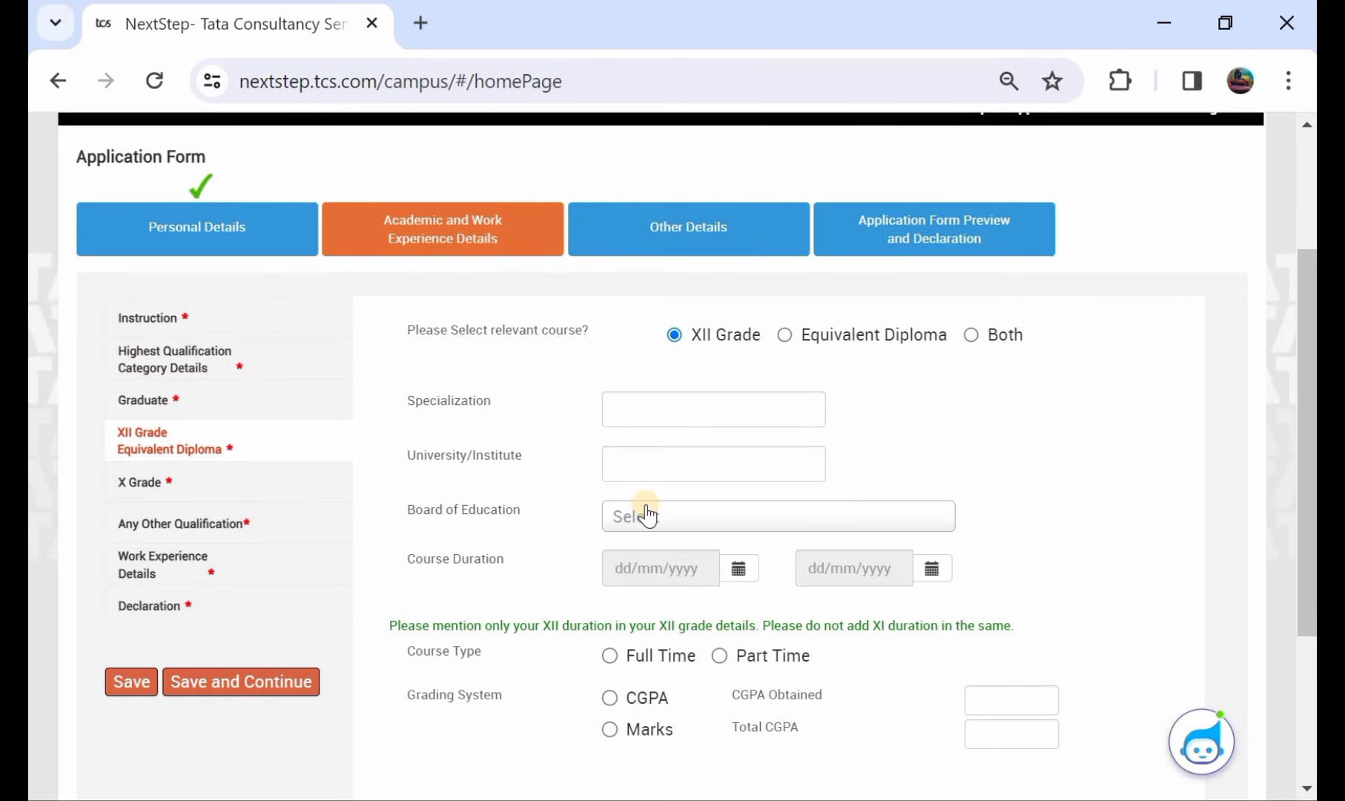
{"action": "left_click", "coordinate": [647, 513]}
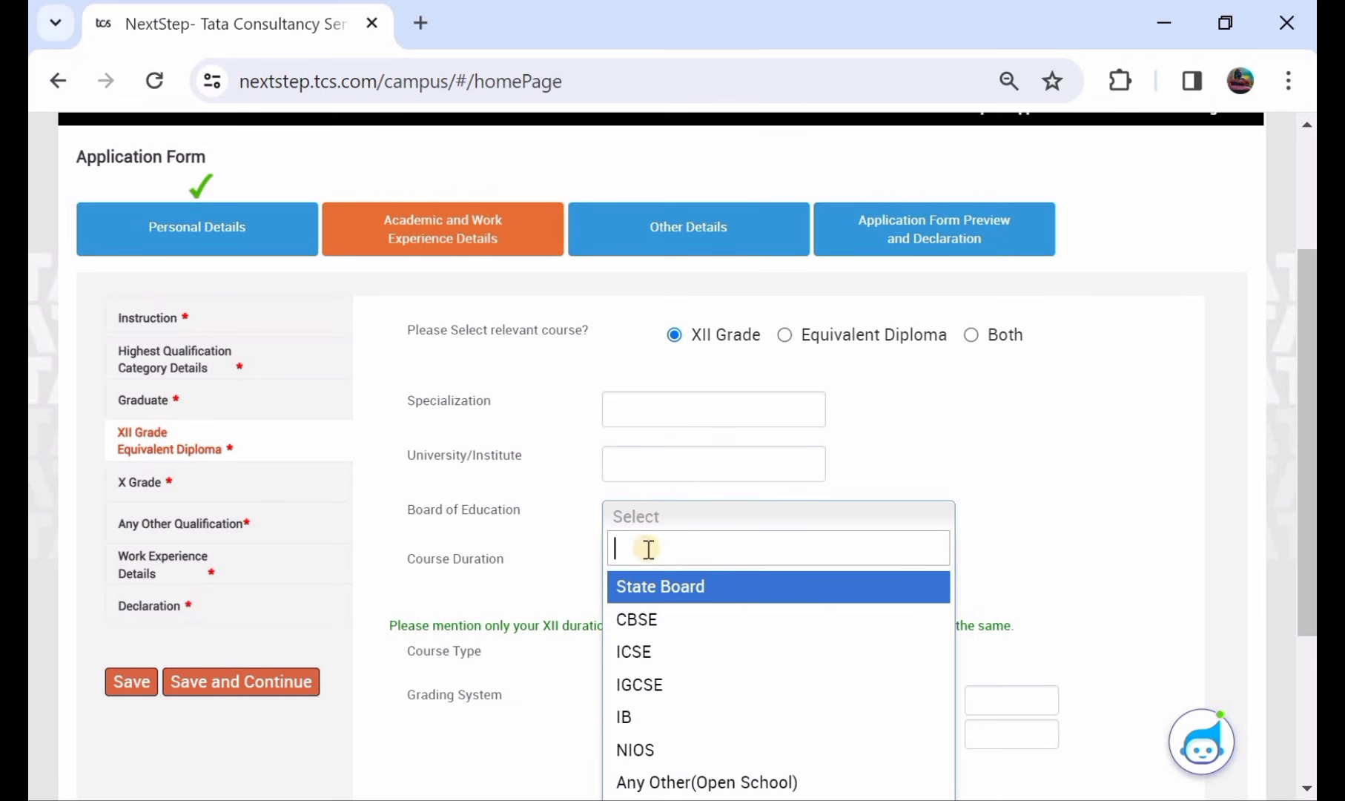
{"action": "left_click", "coordinate": [893, 437]}
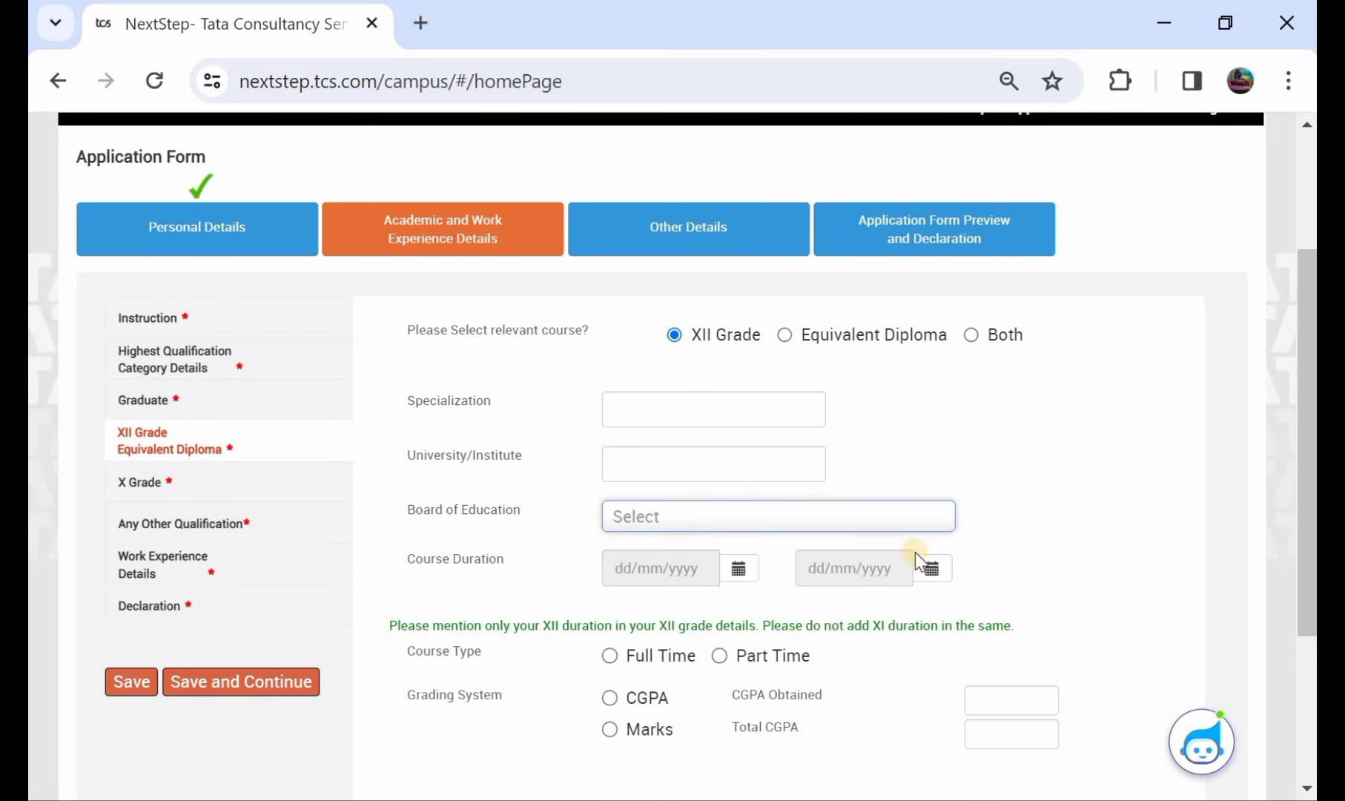
{"action": "left_click", "coordinate": [935, 567]}
{"action": "scroll", "coordinate": [837, 557], "scroll_direction": "down", "scroll_amount": 1}
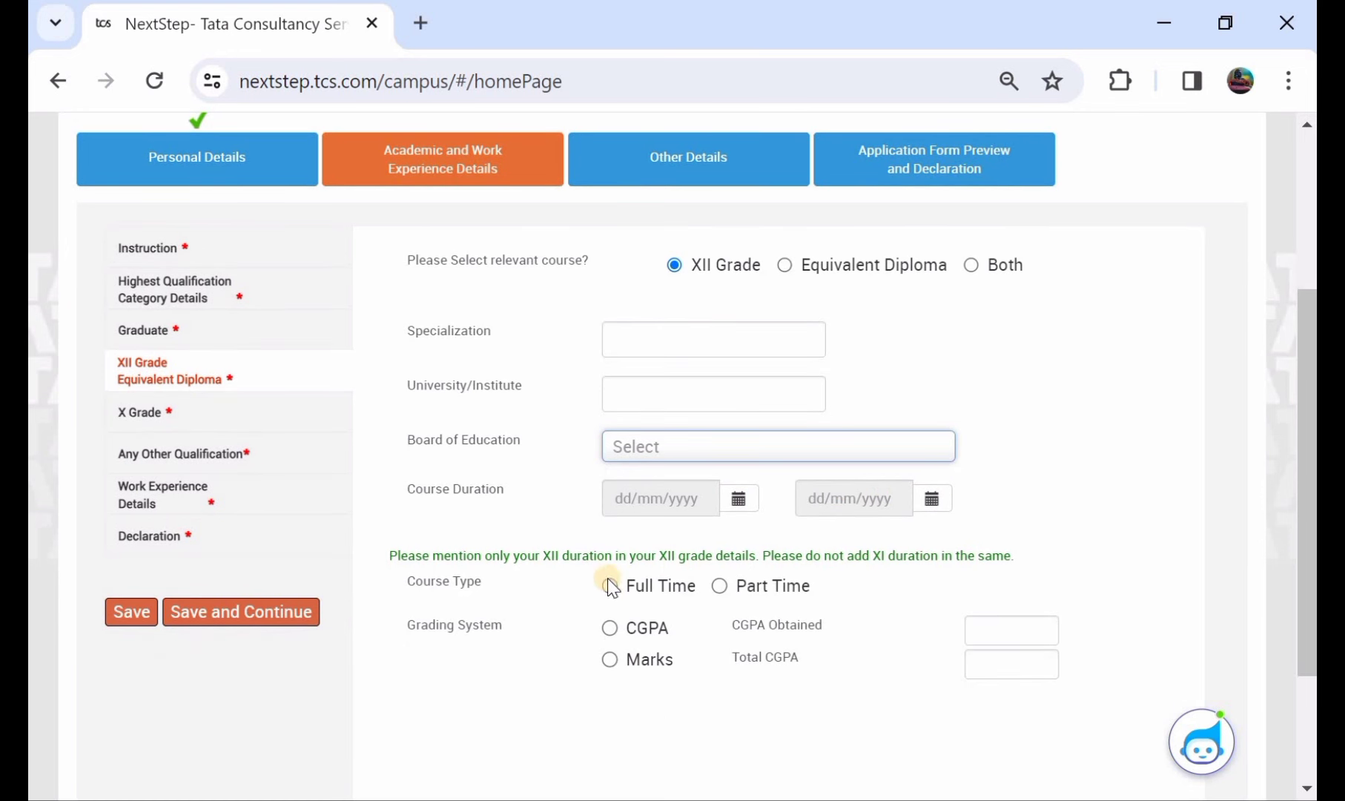
{"action": "left_click", "coordinate": [610, 628]}
{"action": "left_click", "coordinate": [782, 264]}
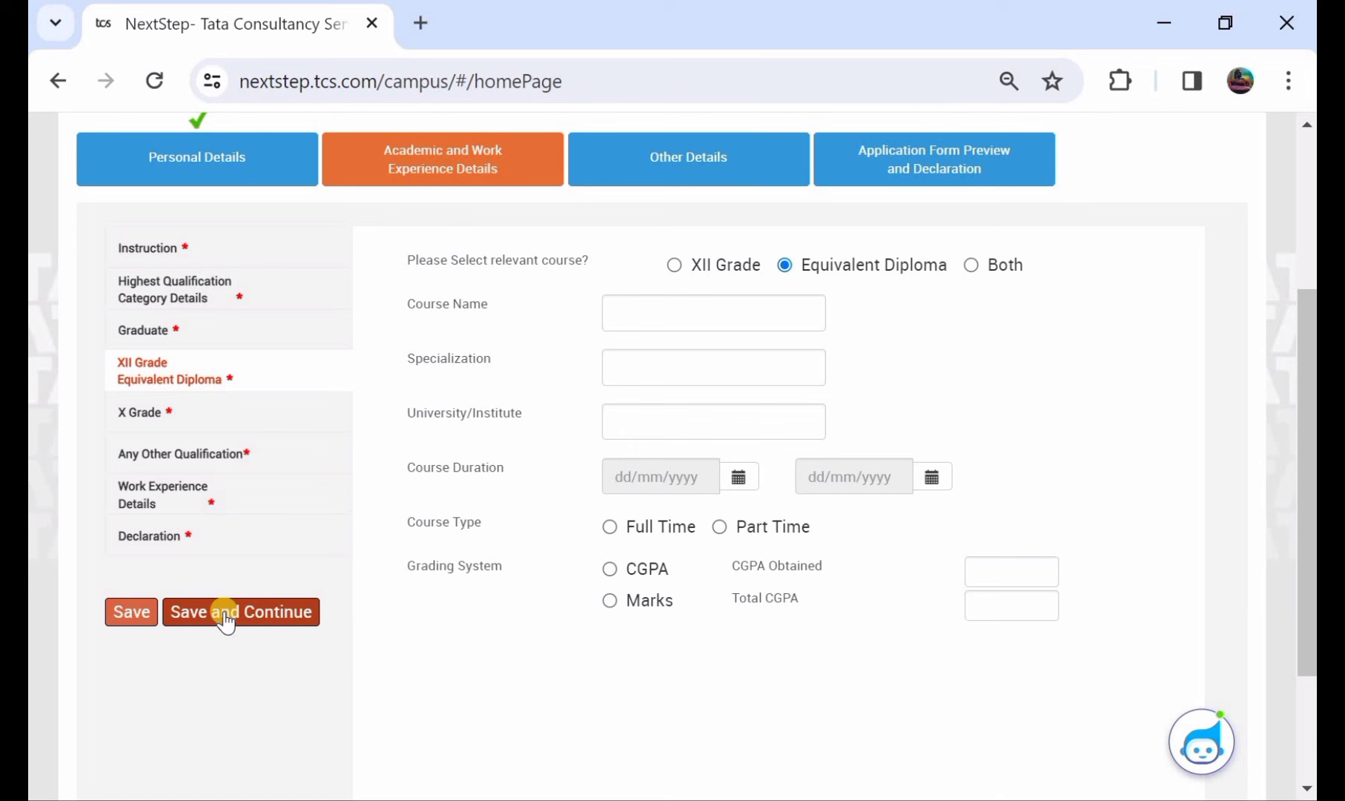
{"action": "left_click", "coordinate": [317, 418]}
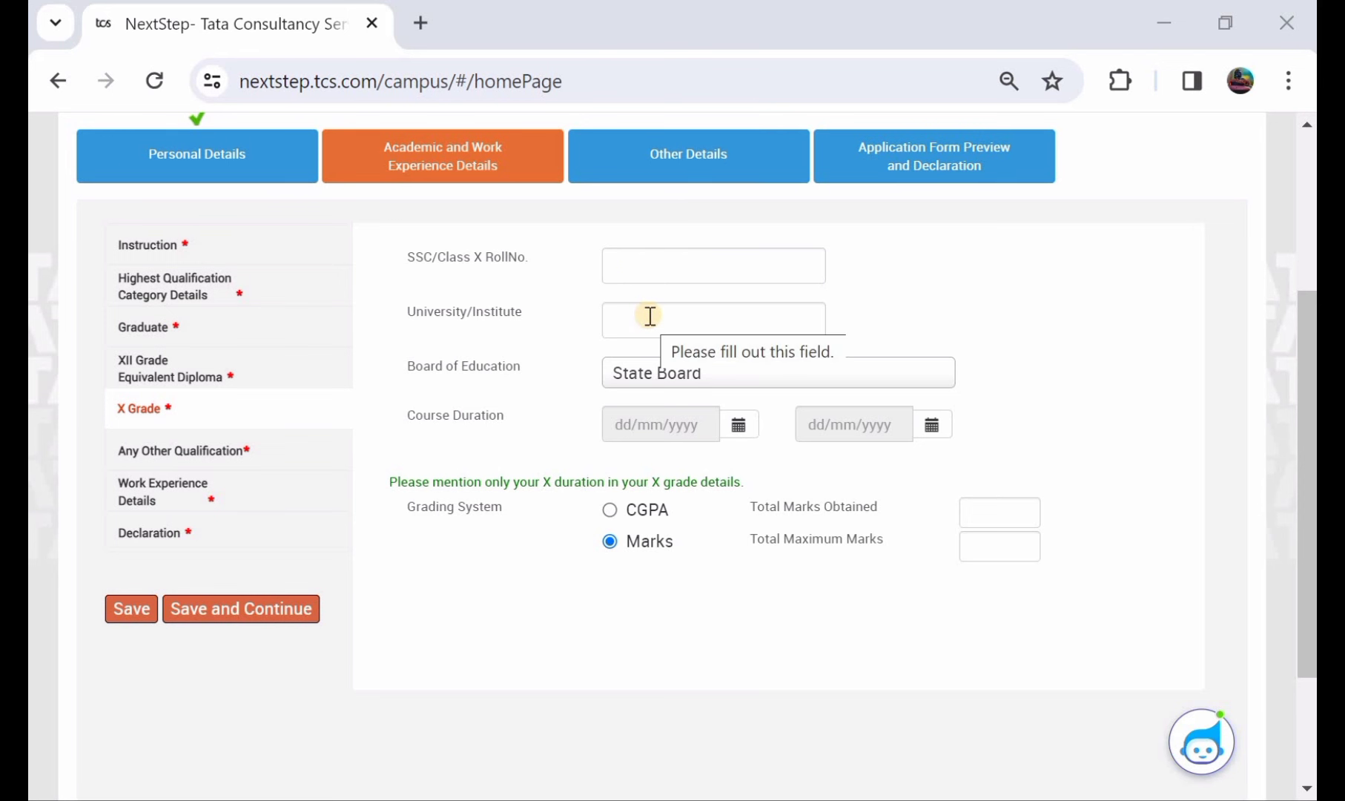
- Keep State Board and Marks grading for X Grade, then save it
{"action": "left_click", "coordinate": [649, 316]}
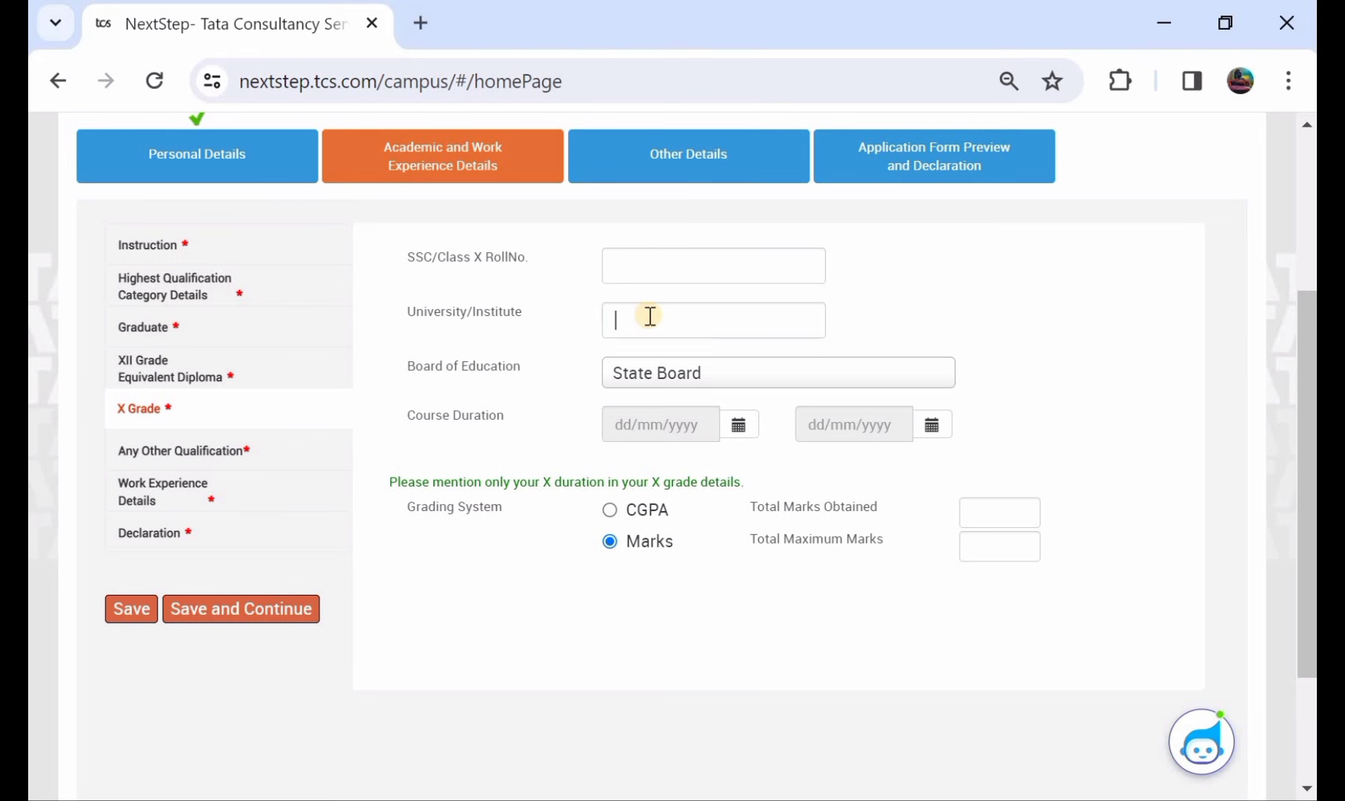
{"action": "left_click", "coordinate": [655, 378]}
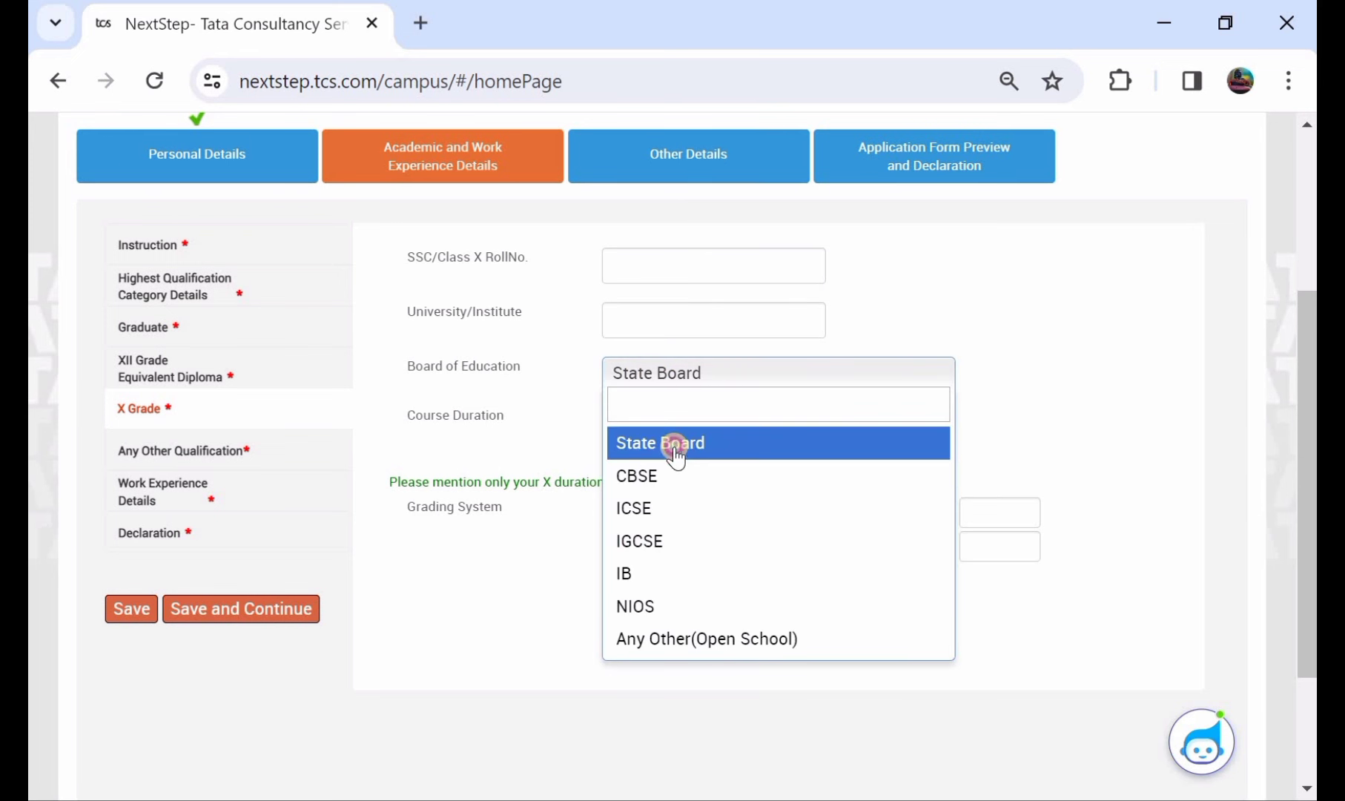
{"action": "left_click", "coordinate": [676, 447]}
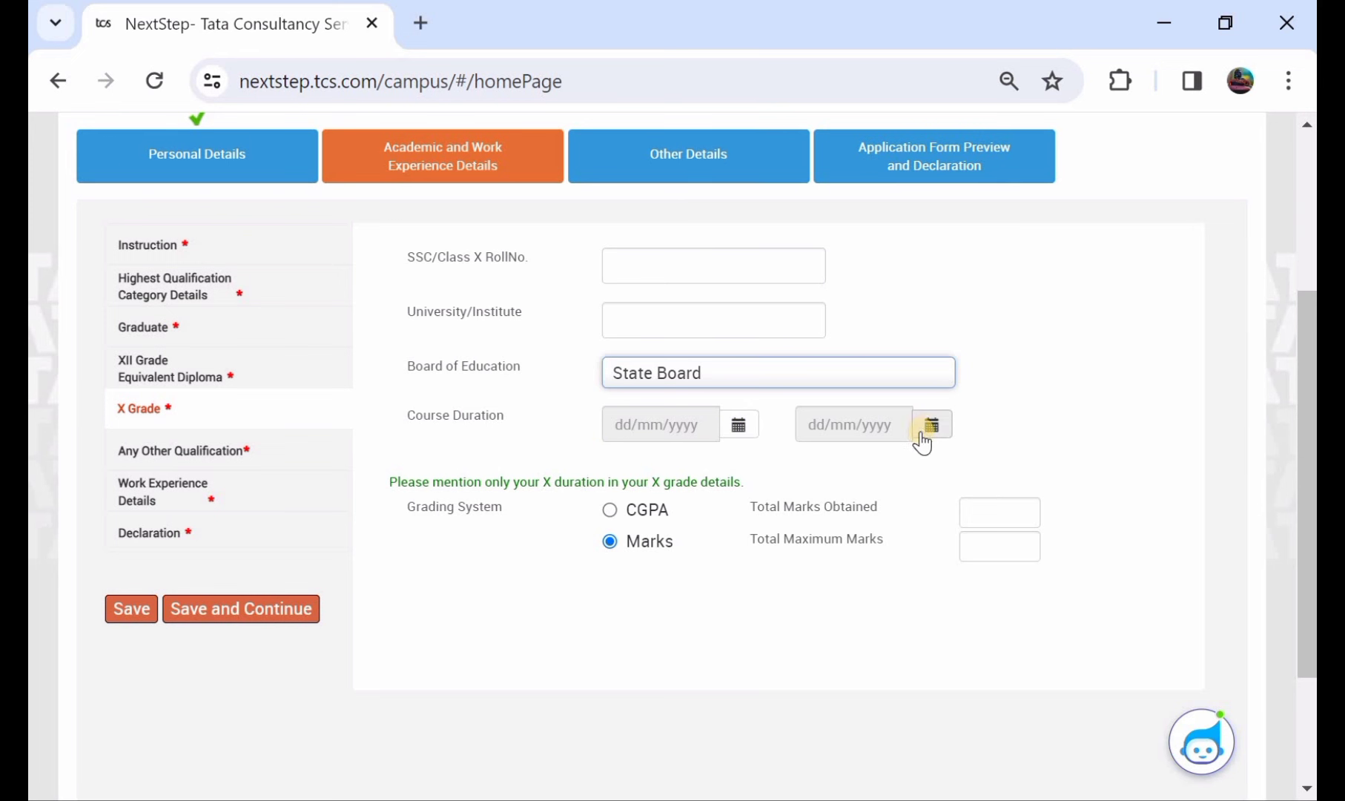
{"action": "left_click", "coordinate": [627, 518]}
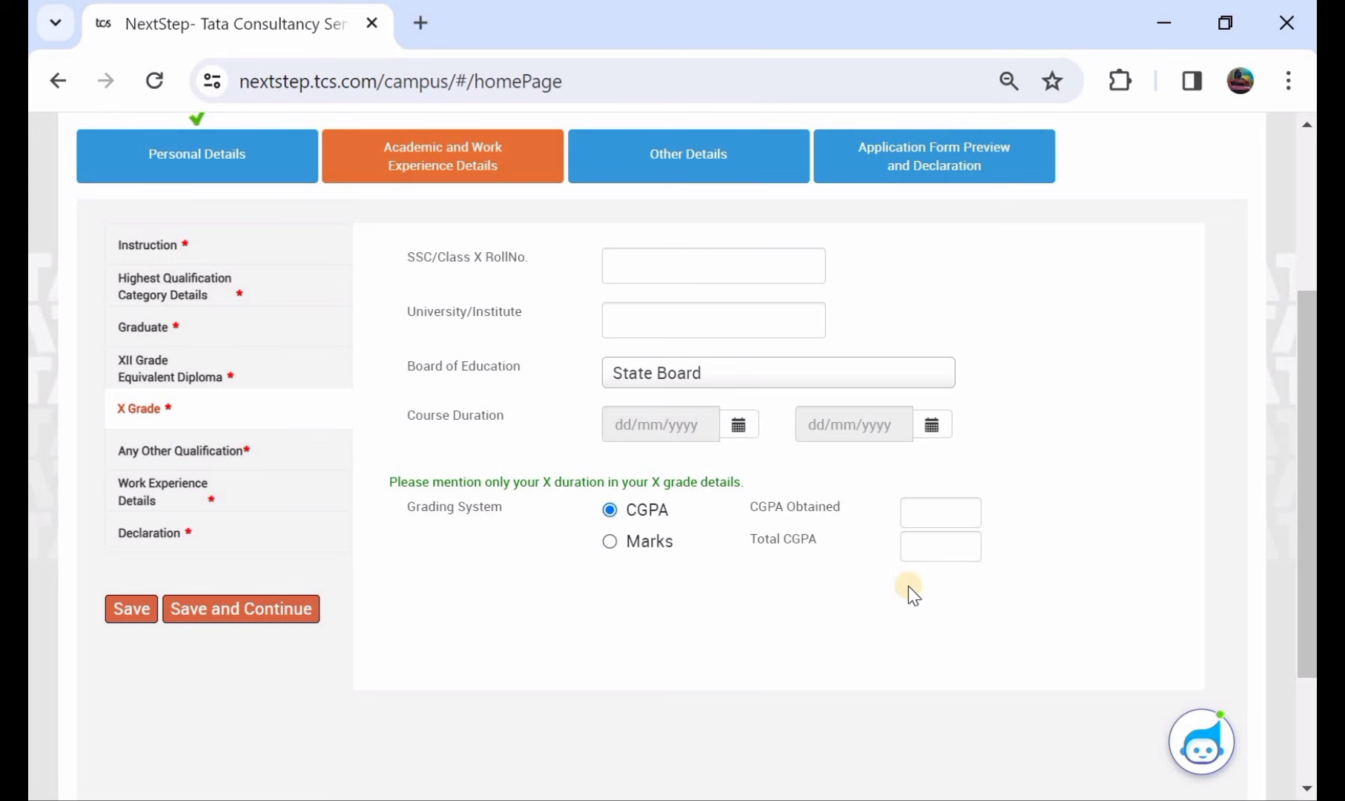
{"action": "left_click", "coordinate": [608, 543]}
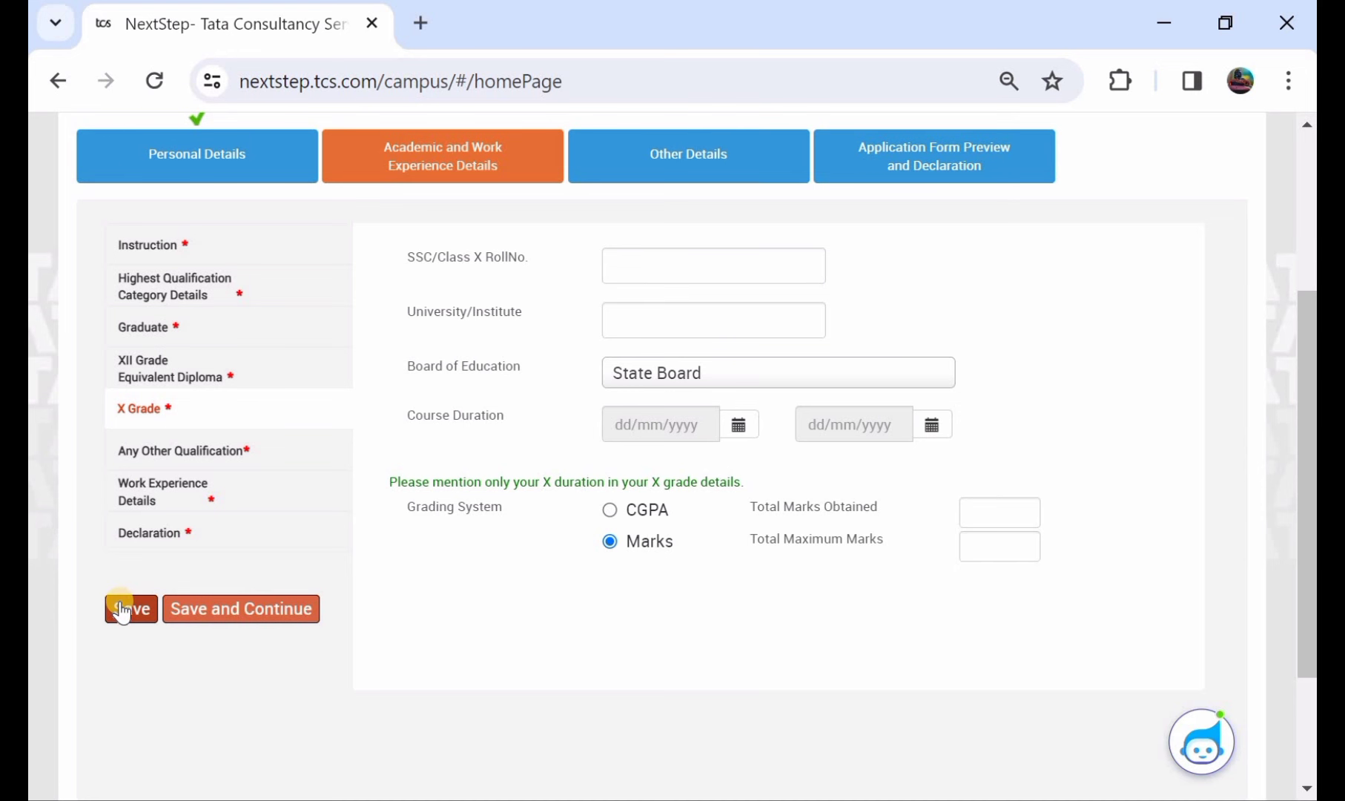
{"action": "left_click", "coordinate": [213, 609]}
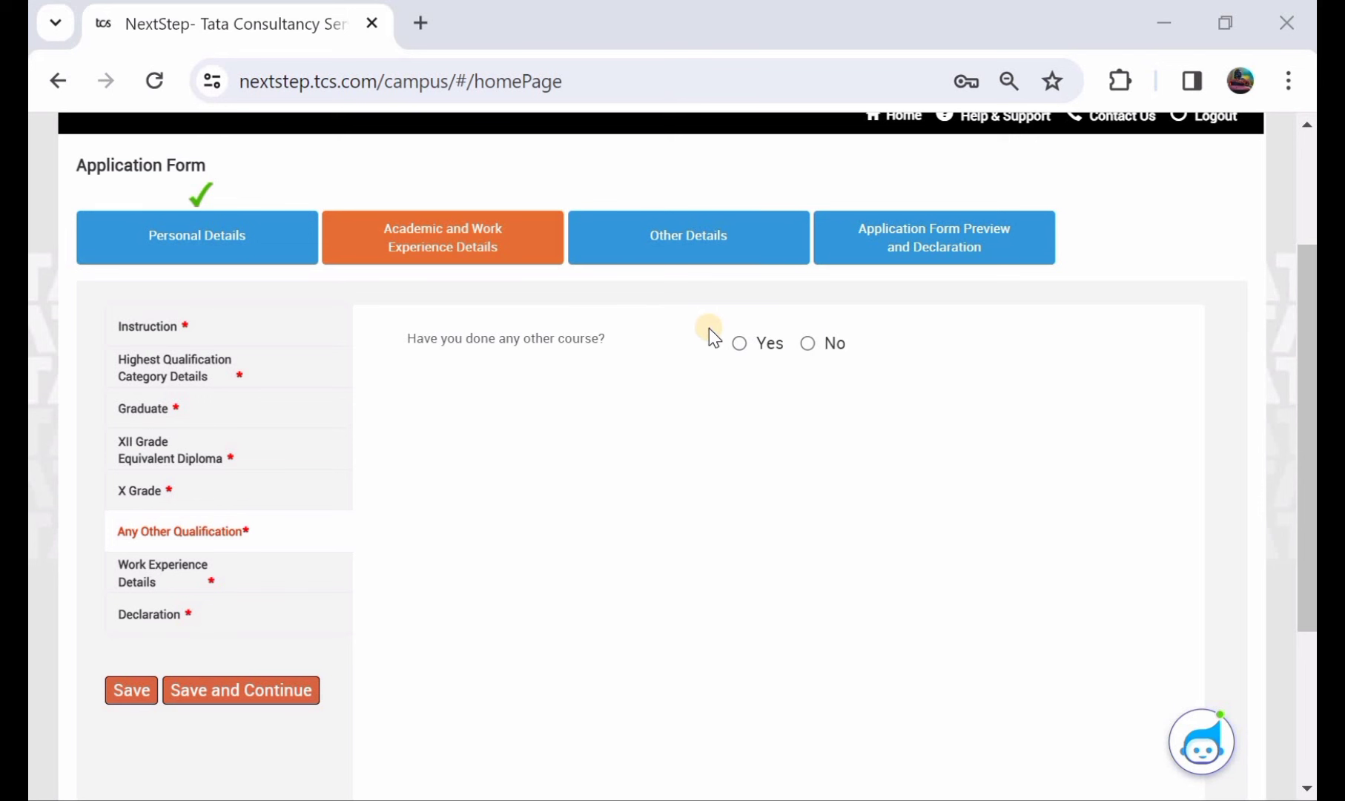
- Answer No to 'Have you done any other course?' and save
{"action": "left_click", "coordinate": [739, 341]}
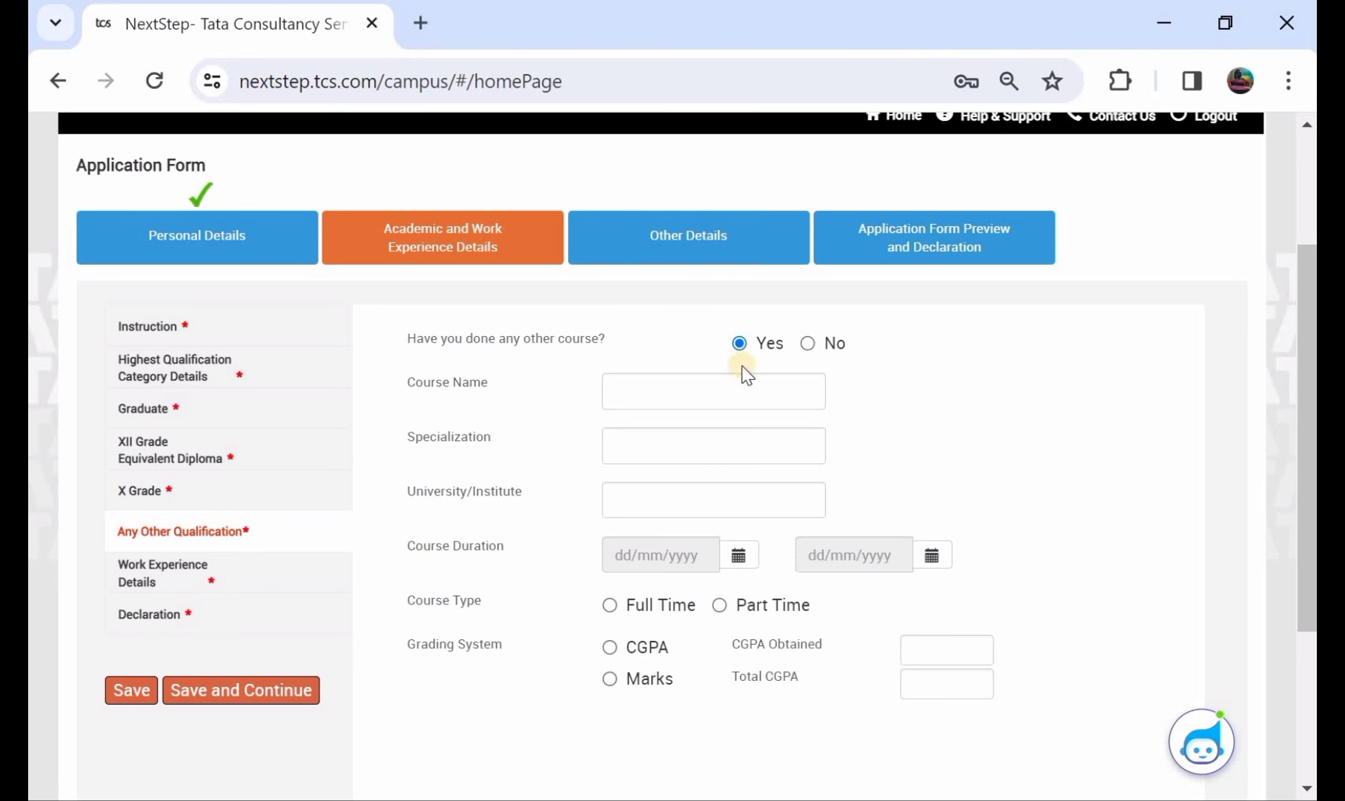
{"action": "left_click", "coordinate": [809, 343]}
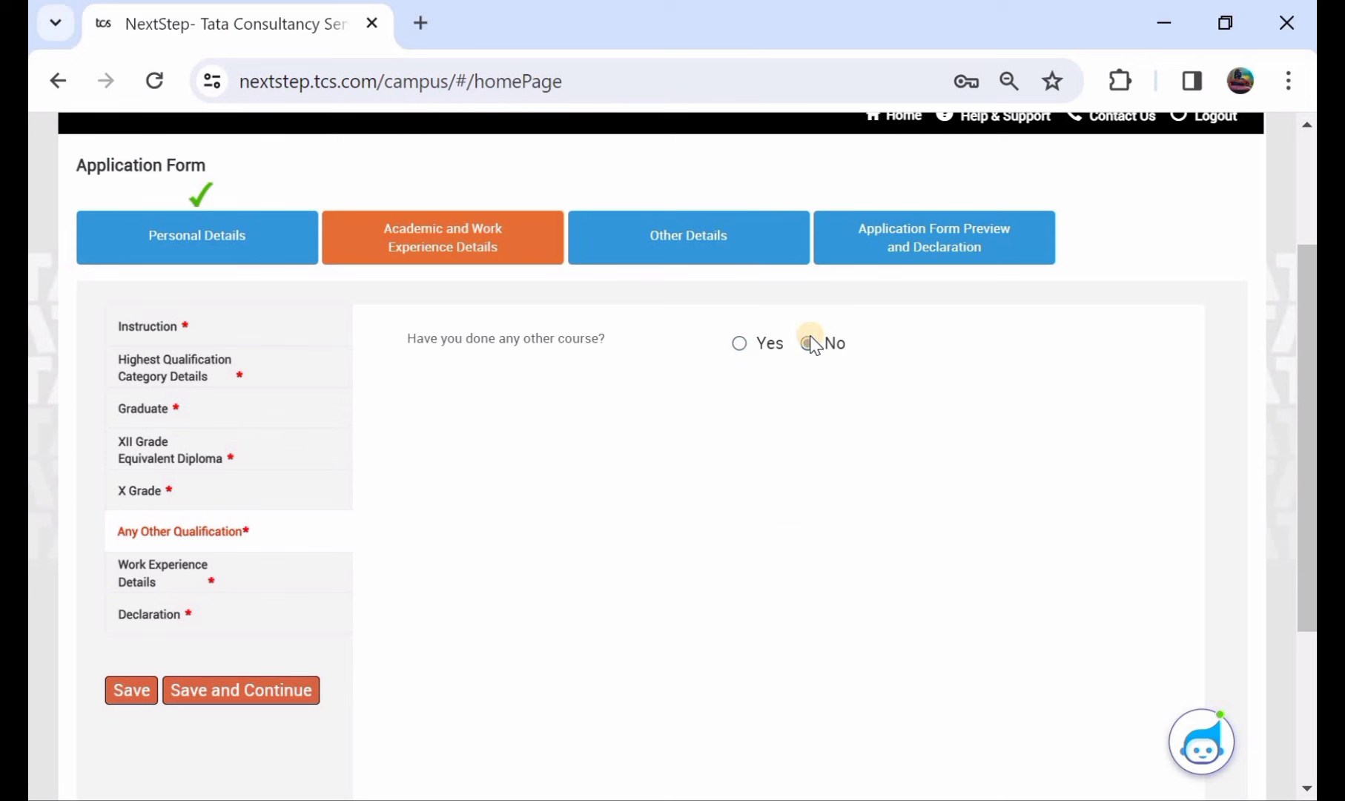
{"action": "left_click", "coordinate": [138, 688]}
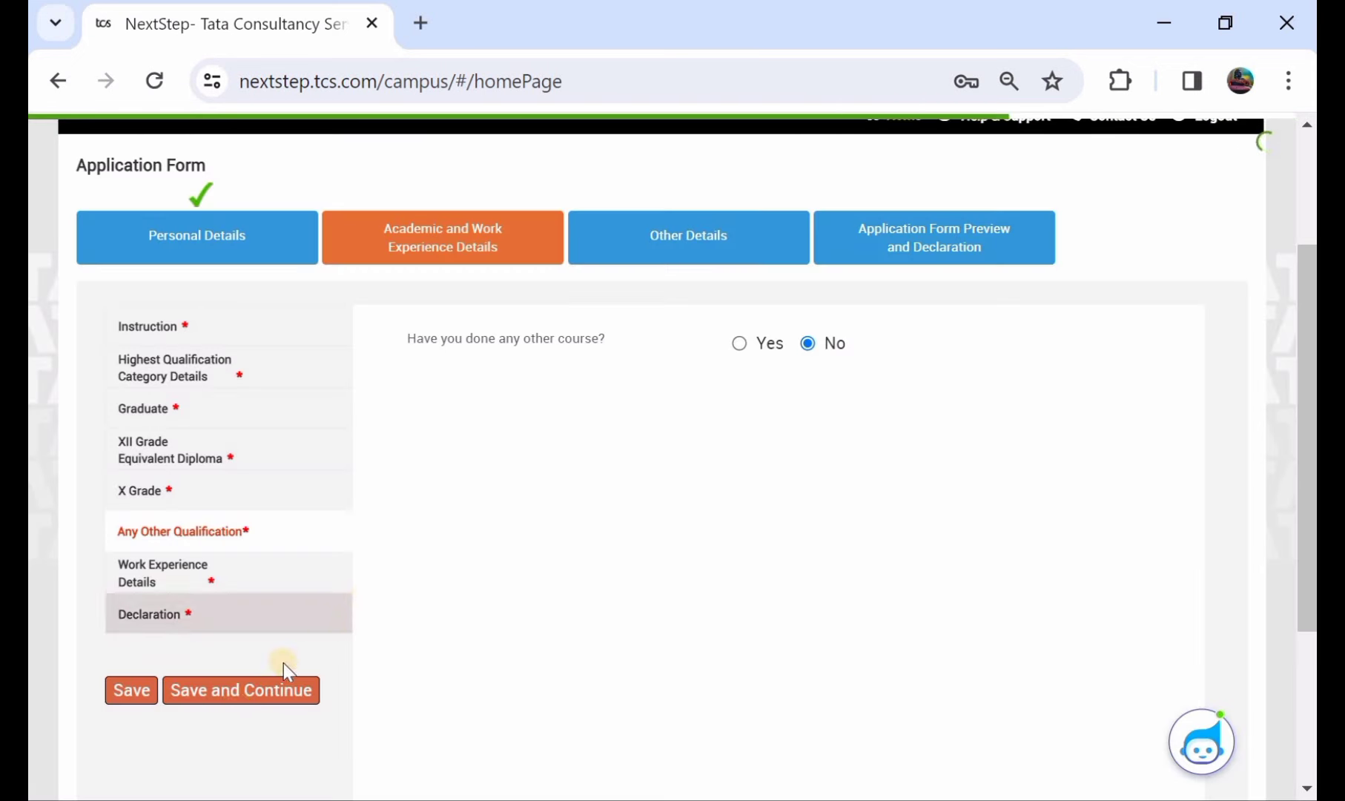
{"action": "left_click", "coordinate": [228, 699]}
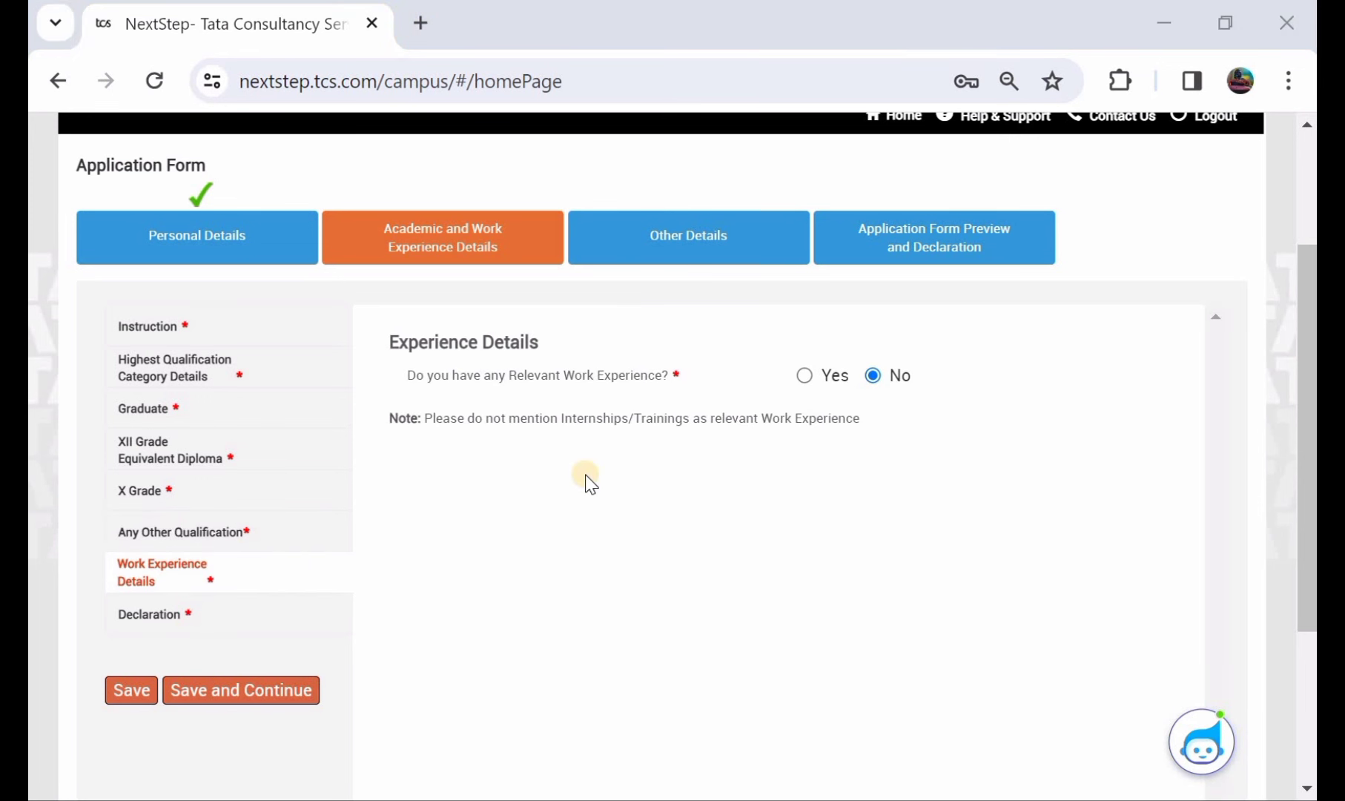
- Set relevant work experience to No and save the work experience details
{"action": "left_click", "coordinate": [802, 377]}
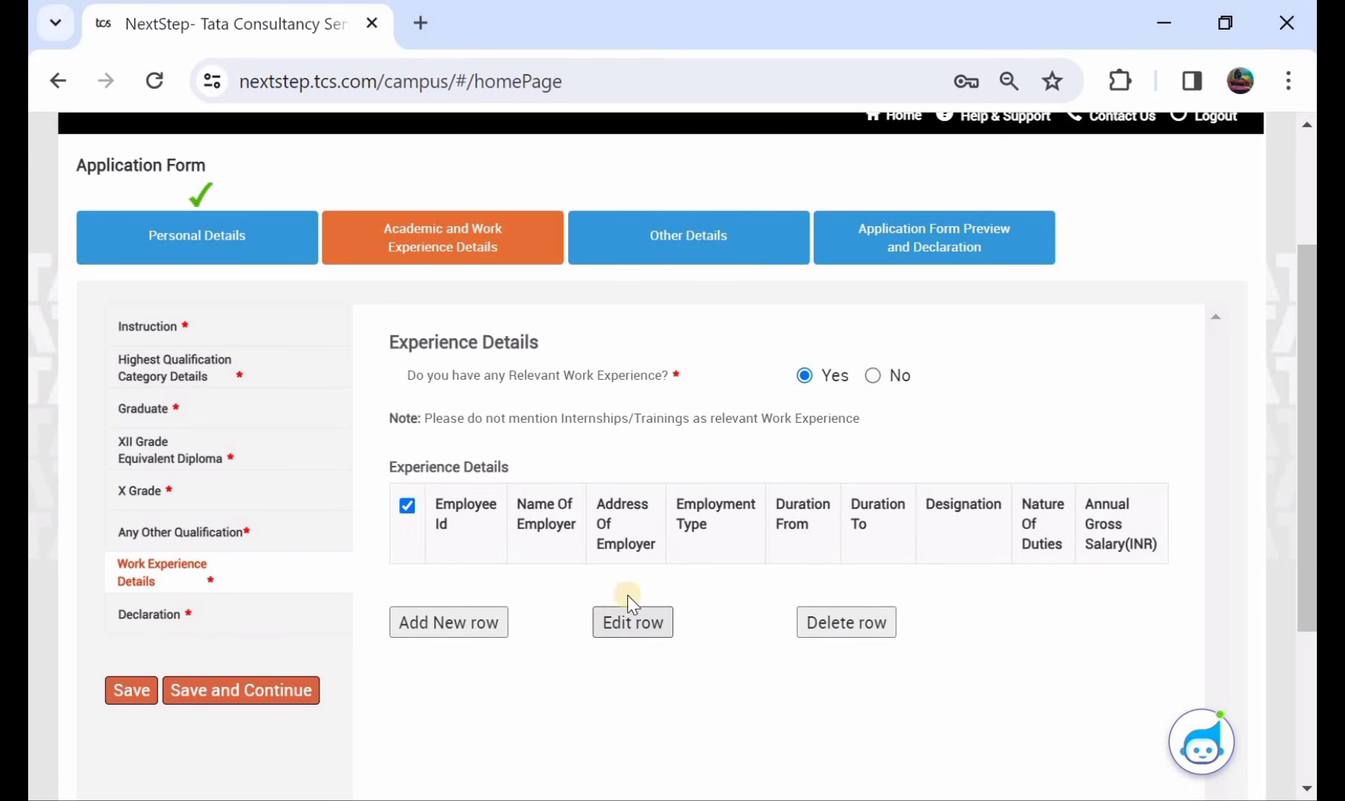
{"action": "left_click", "coordinate": [629, 622]}
{"action": "left_click", "coordinate": [875, 375]}
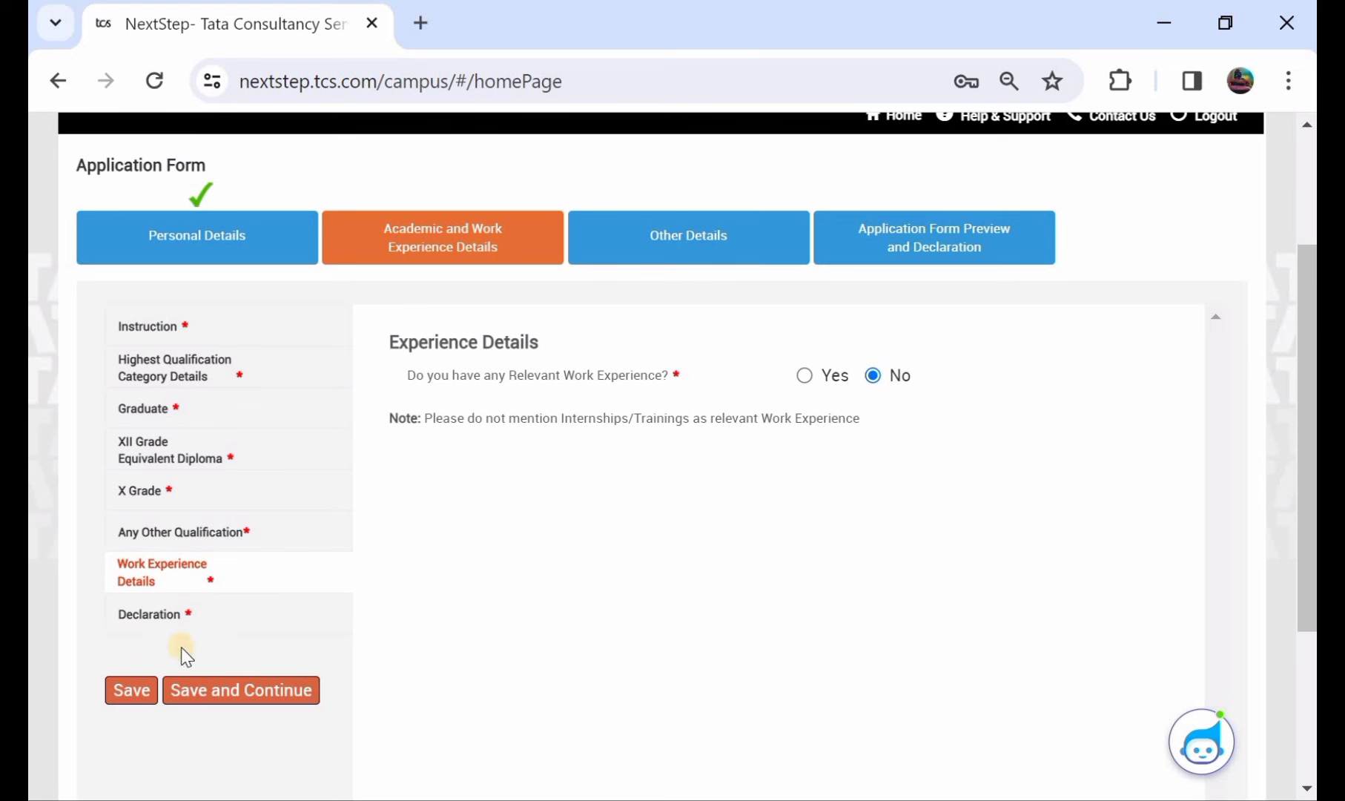
{"action": "left_click", "coordinate": [132, 684]}
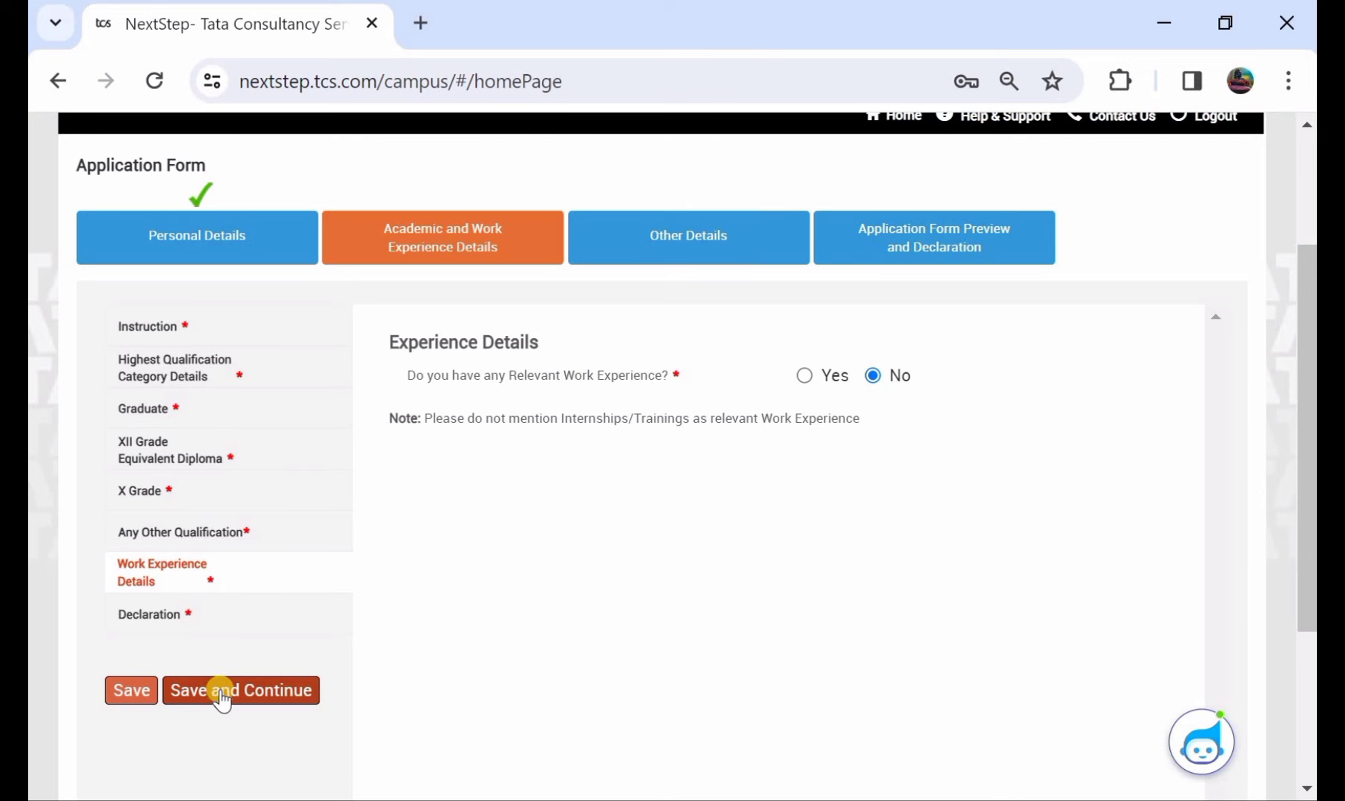
{"action": "left_click", "coordinate": [221, 689]}
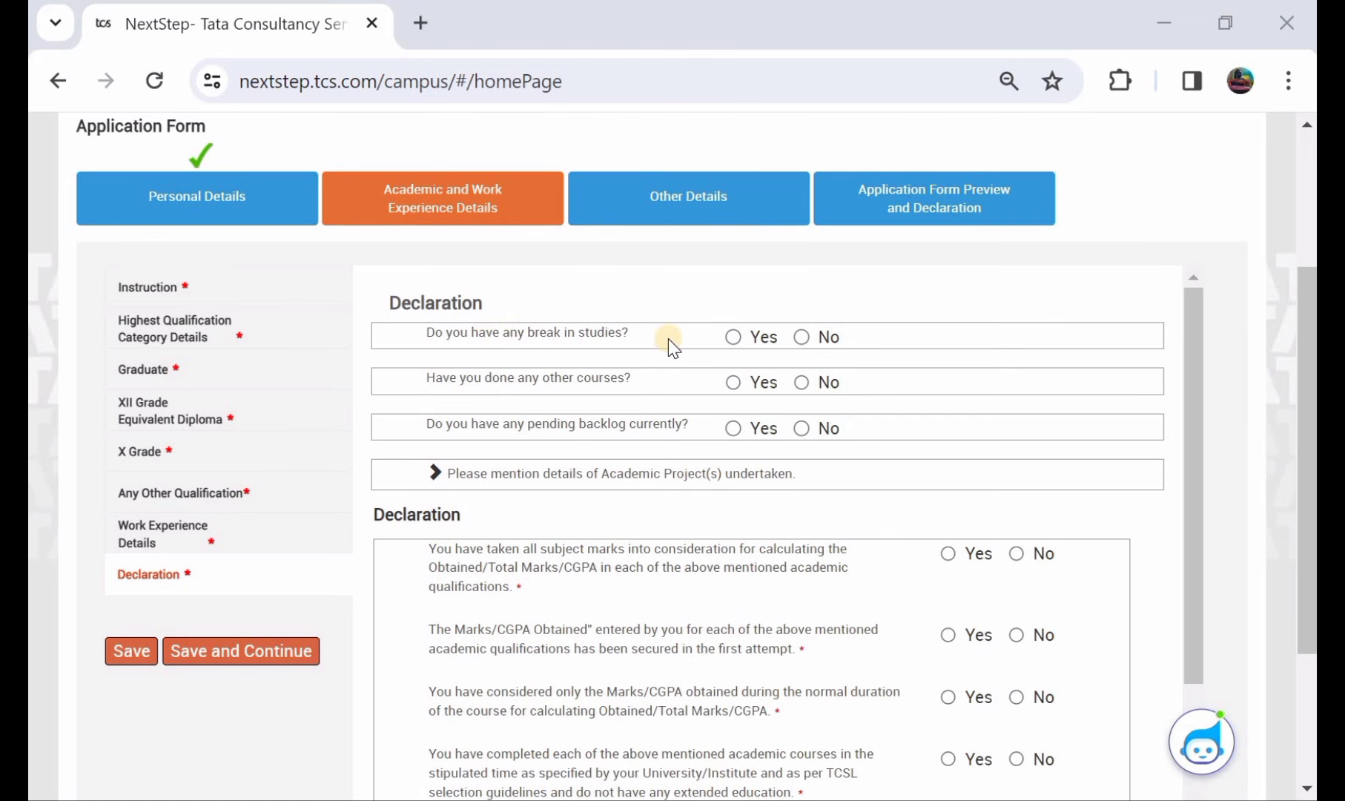
- Answer No to break in studies, other courses done, and pending backlogs
{"action": "left_click", "coordinate": [733, 336]}
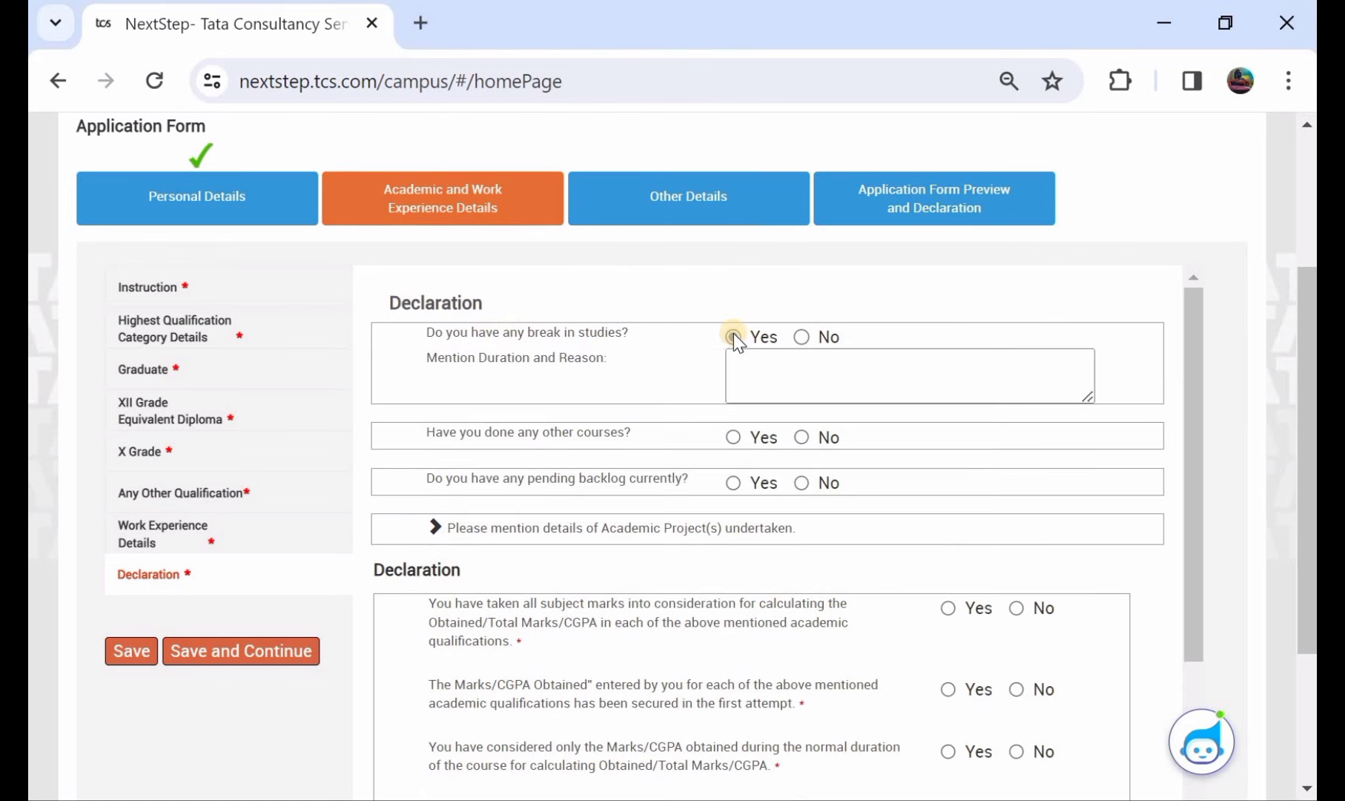
{"action": "left_click", "coordinate": [801, 337]}
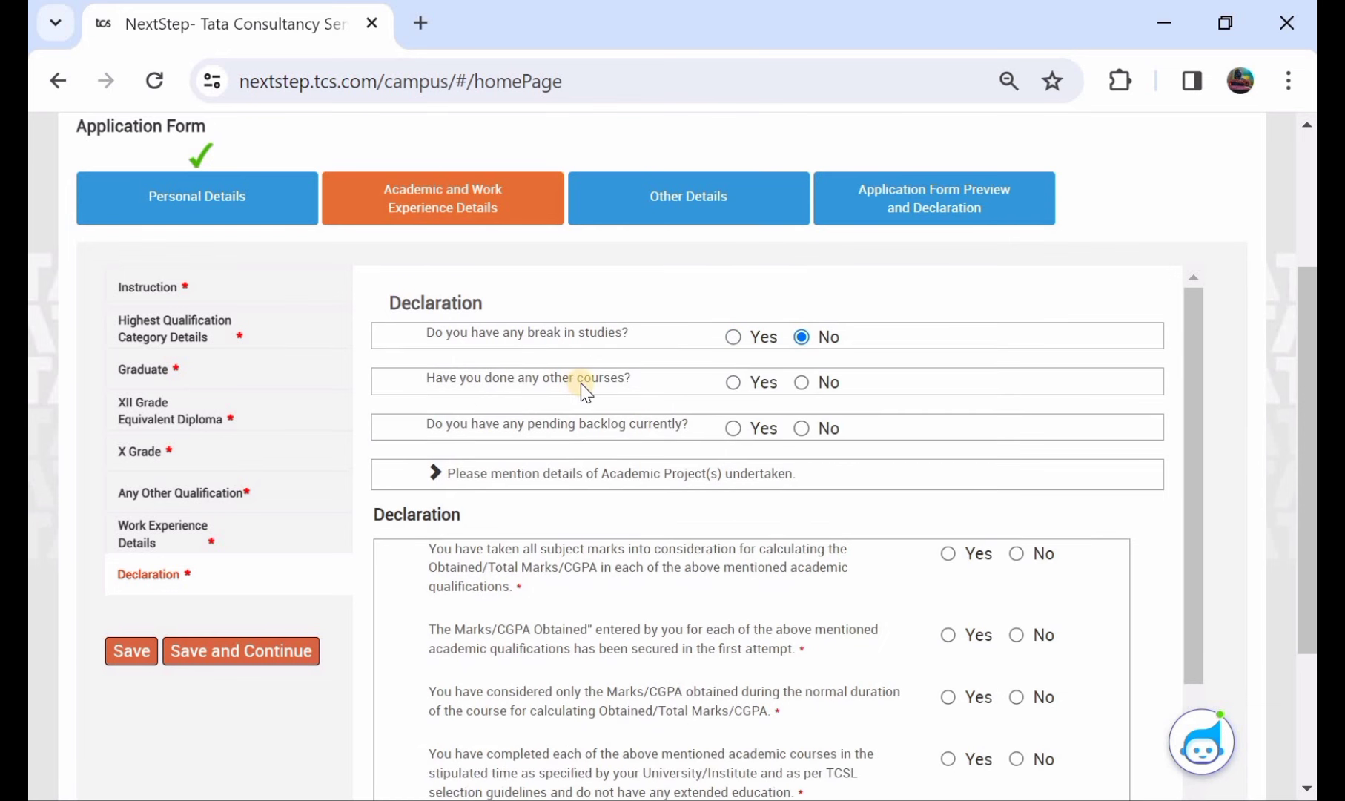
{"action": "left_click", "coordinate": [734, 381]}
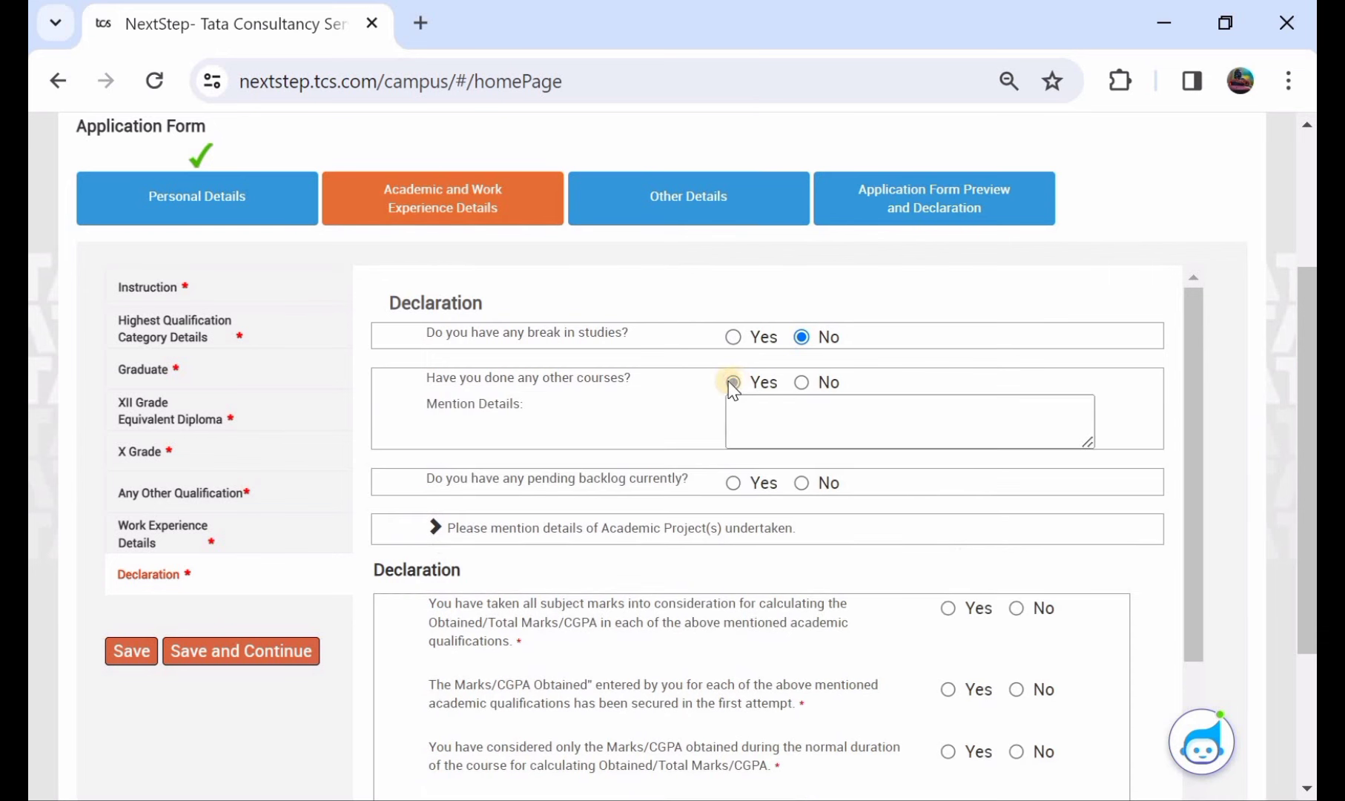
{"action": "left_click", "coordinate": [803, 382]}
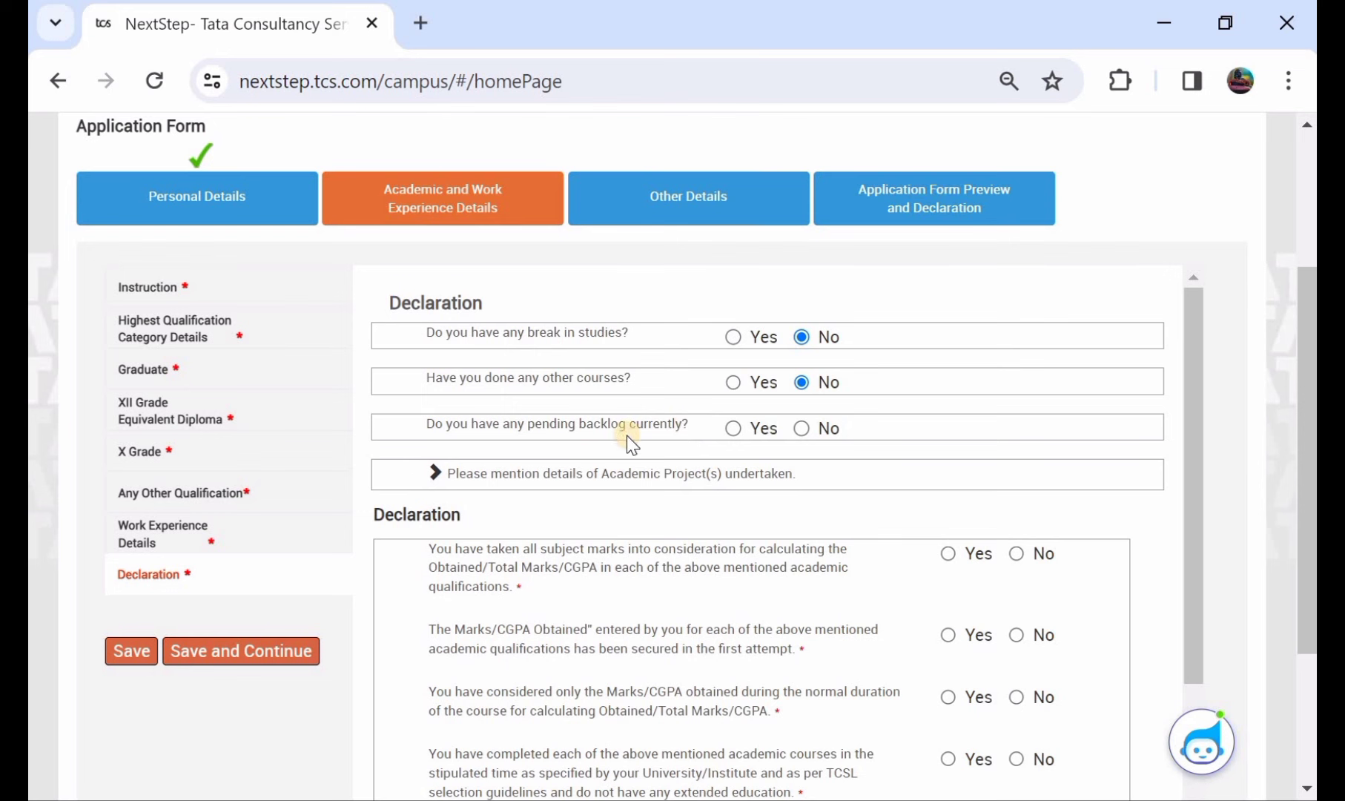
{"action": "left_click", "coordinate": [734, 428]}
{"action": "left_click", "coordinate": [747, 458]}
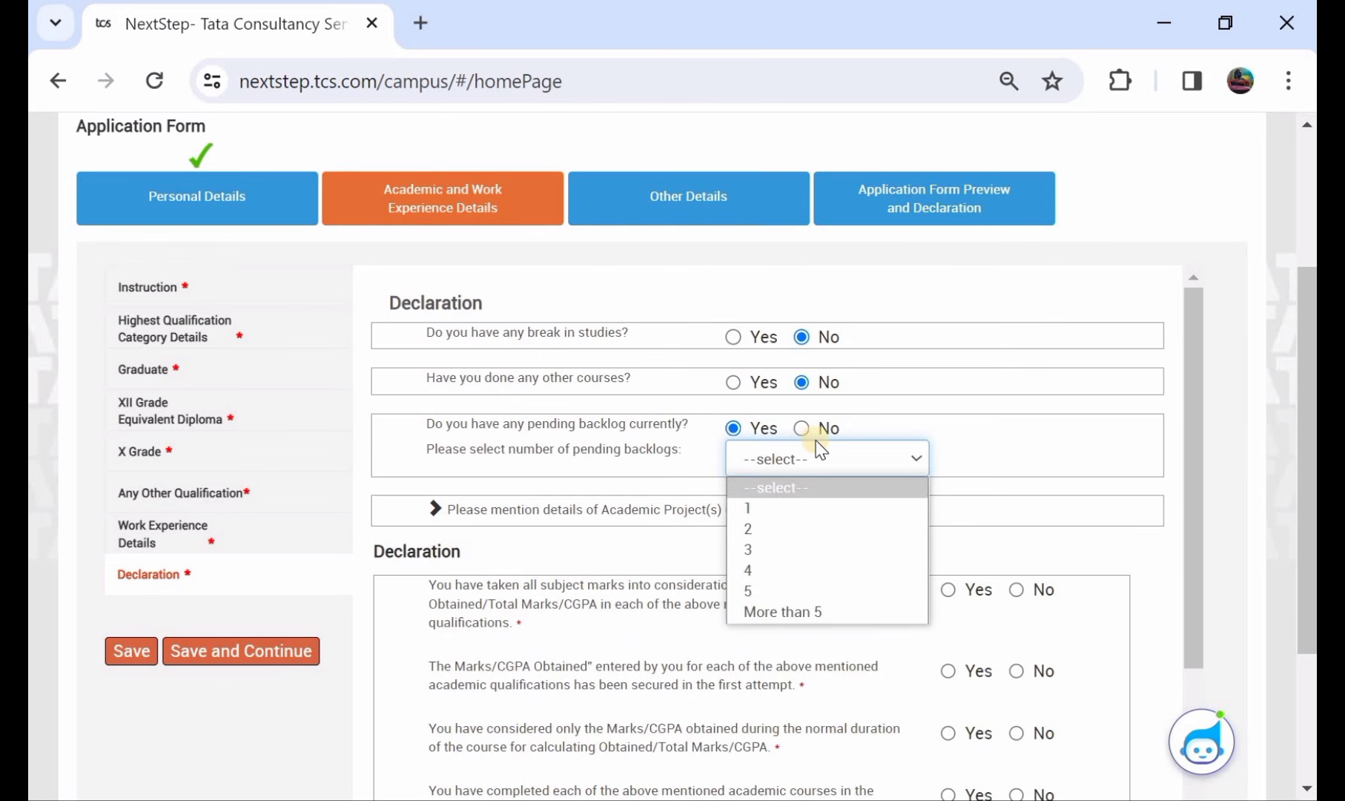
{"action": "left_click", "coordinate": [799, 427]}
{"action": "left_click", "coordinate": [799, 427]}
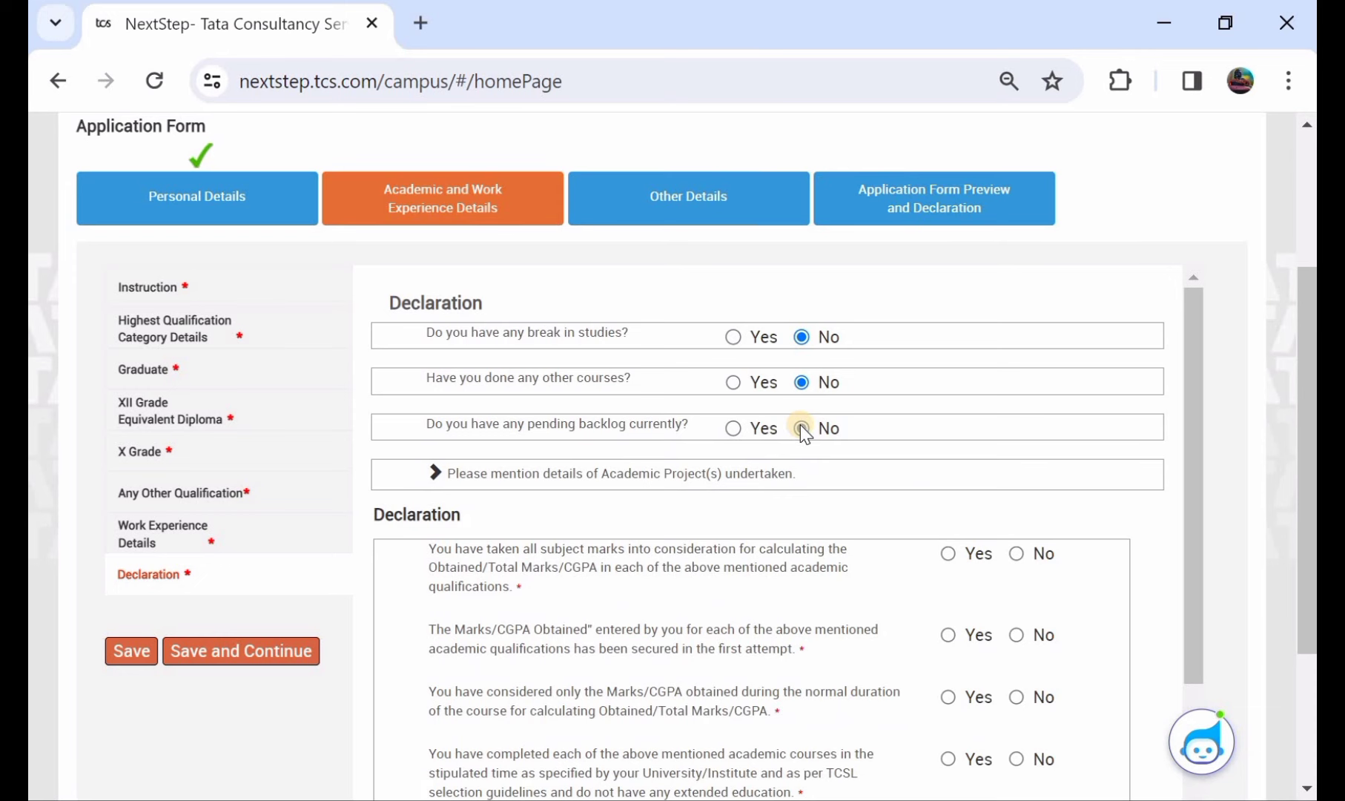
- Confirm first-attempt marks, normal-duration marks, and course completion within stipulated time
{"action": "scroll", "coordinate": [799, 425], "scroll_direction": "down", "scroll_amount": 3}
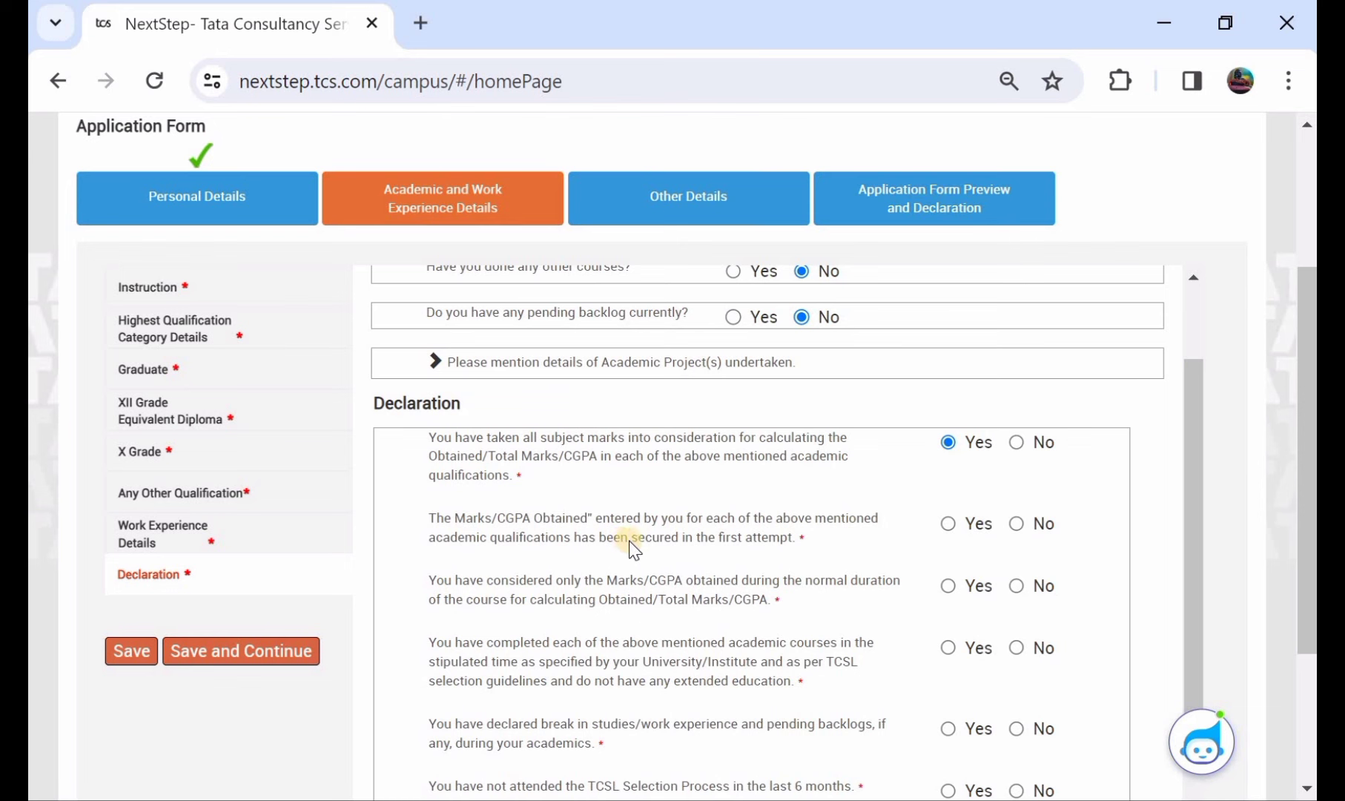
{"action": "left_click", "coordinate": [948, 521]}
{"action": "scroll", "coordinate": [875, 512], "scroll_direction": "down", "scroll_amount": 1}
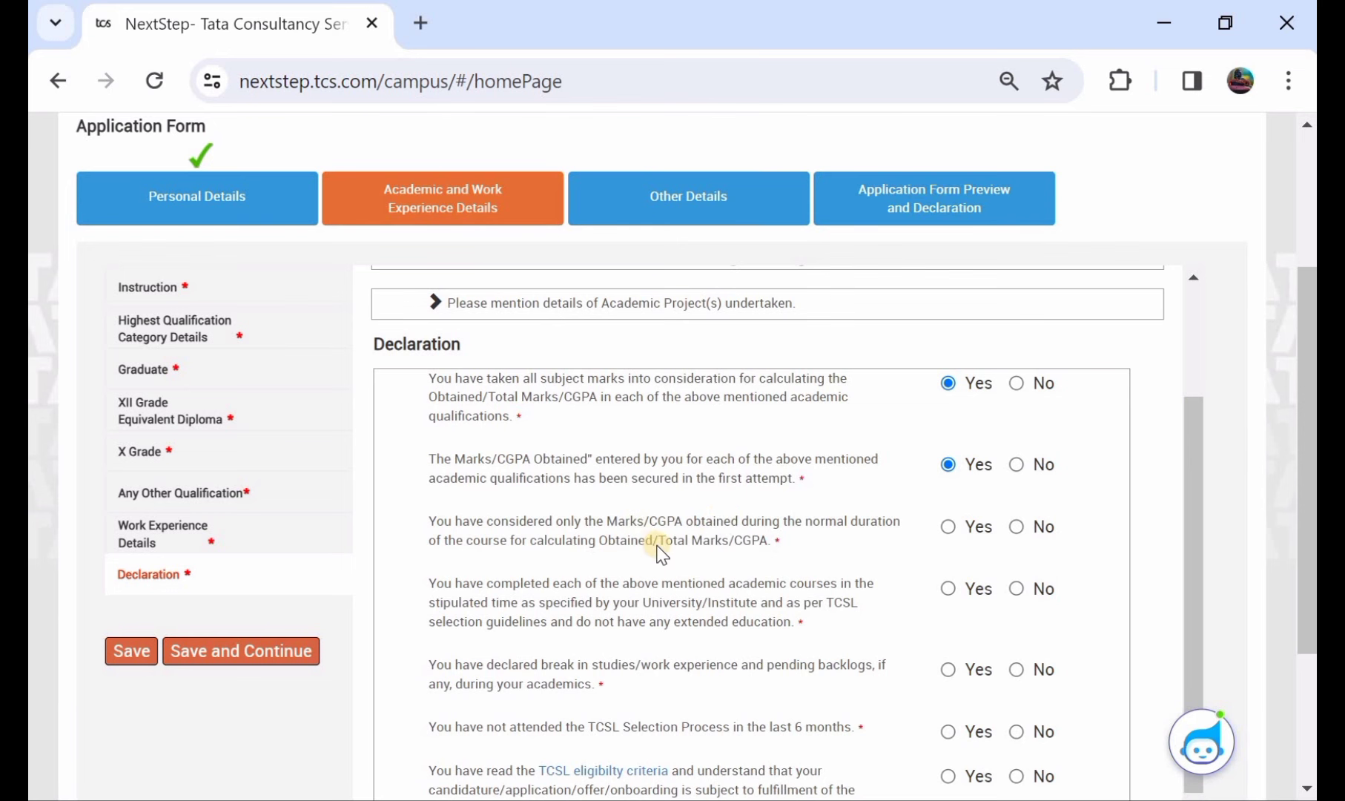
{"action": "left_click", "coordinate": [948, 526]}
{"action": "scroll", "coordinate": [953, 534], "scroll_direction": "down", "scroll_amount": 1}
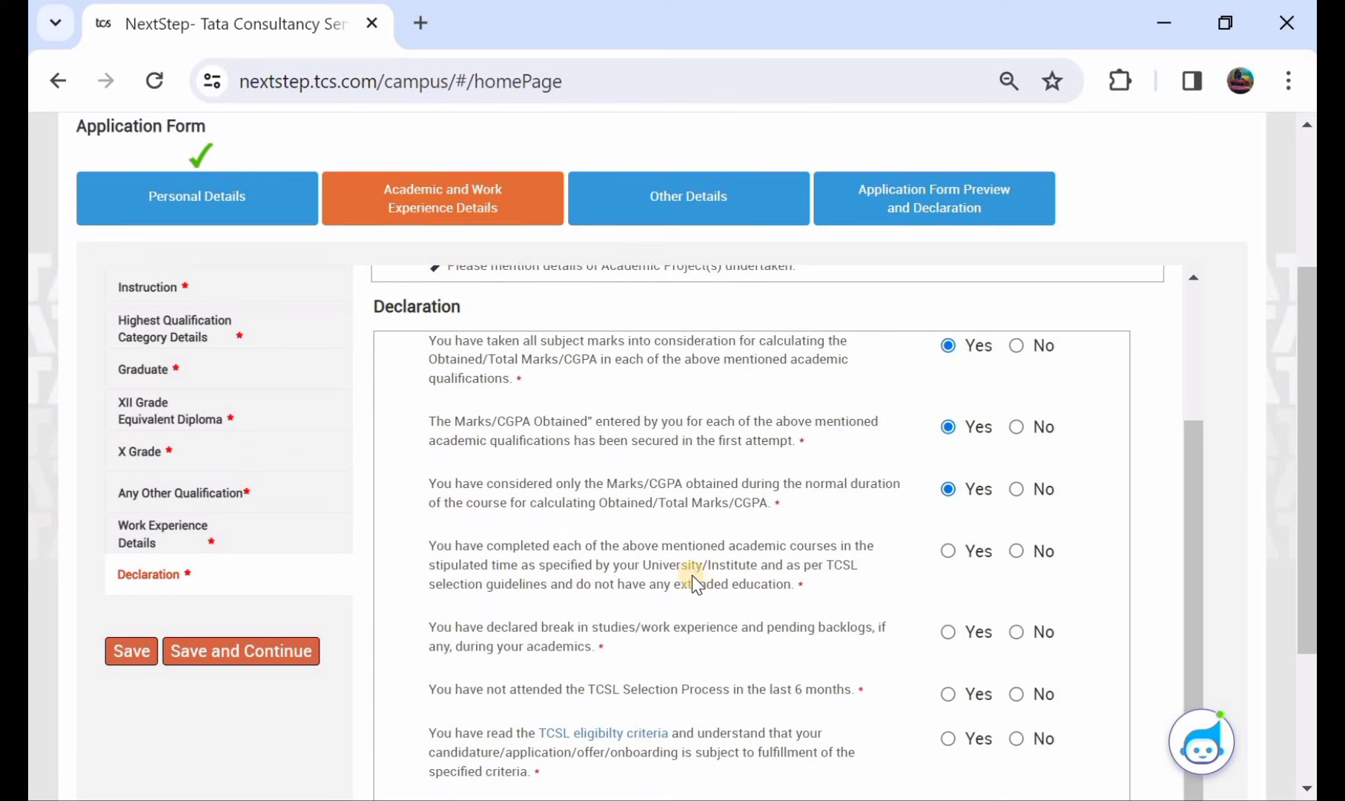
{"action": "left_click", "coordinate": [948, 550]}
{"action": "scroll", "coordinate": [946, 549], "scroll_direction": "down", "scroll_amount": 1}
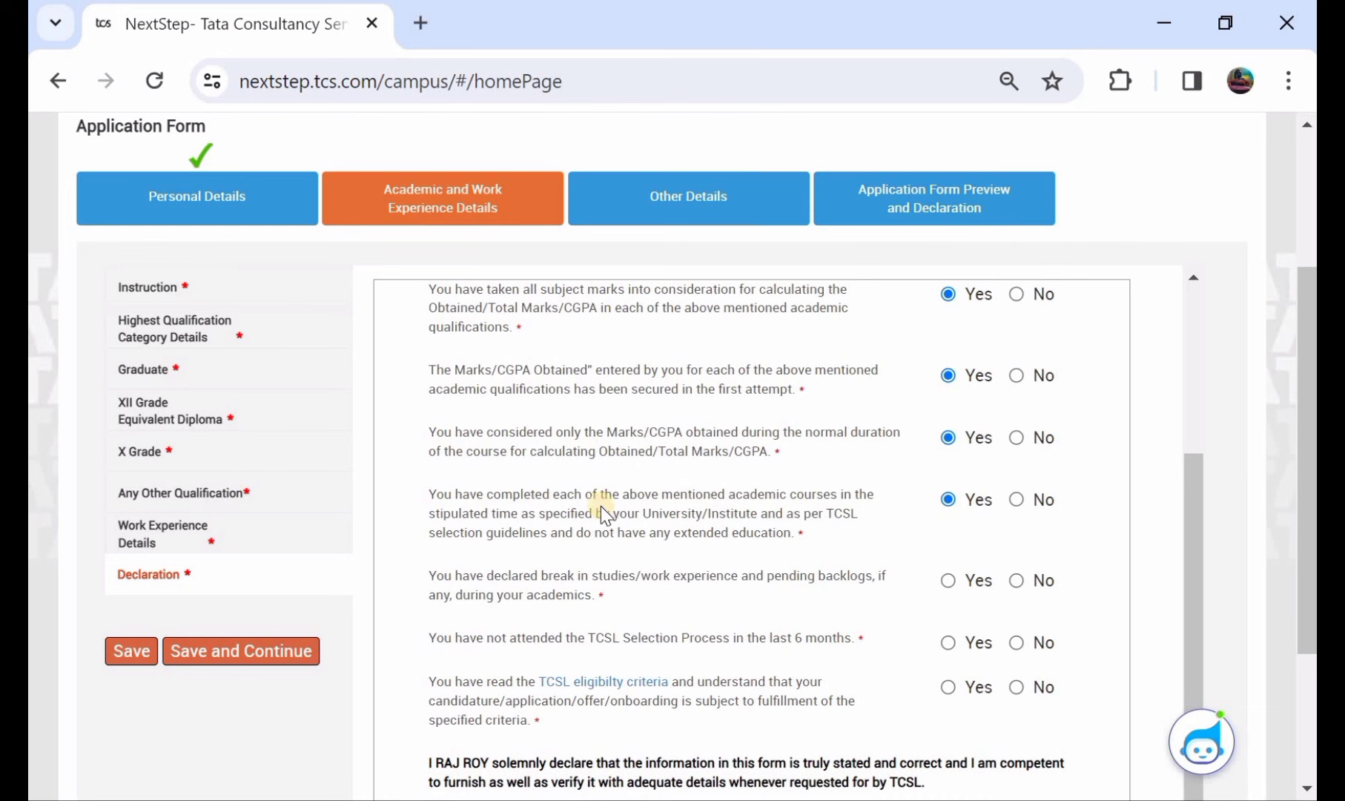
{"action": "scroll", "coordinate": [663, 509], "scroll_direction": "down", "scroll_amount": 1}
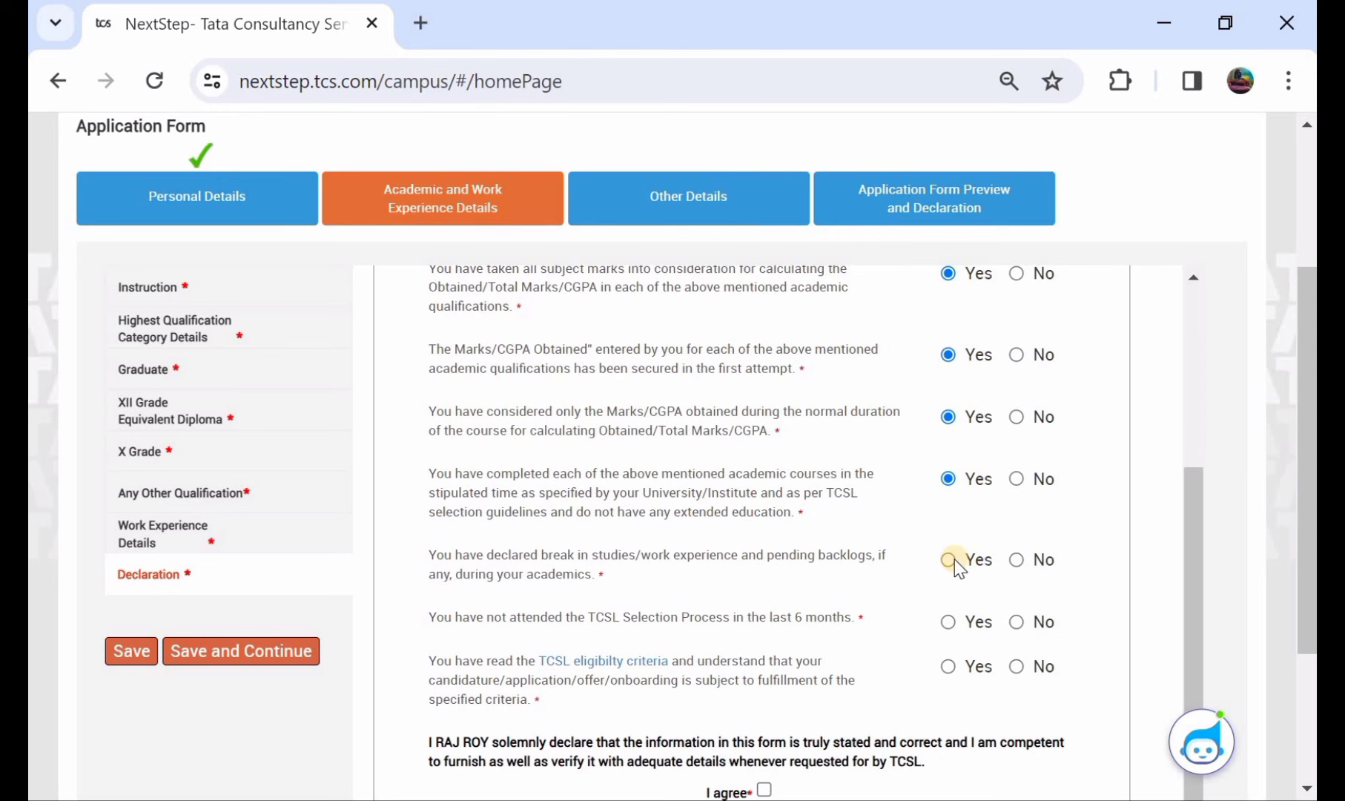
- Answer No to the backlogs and TCSL selection statements, Yes to eligibility, agree, and save
{"action": "left_click", "coordinate": [1016, 559]}
{"action": "scroll", "coordinate": [861, 553], "scroll_direction": "down", "scroll_amount": 1}
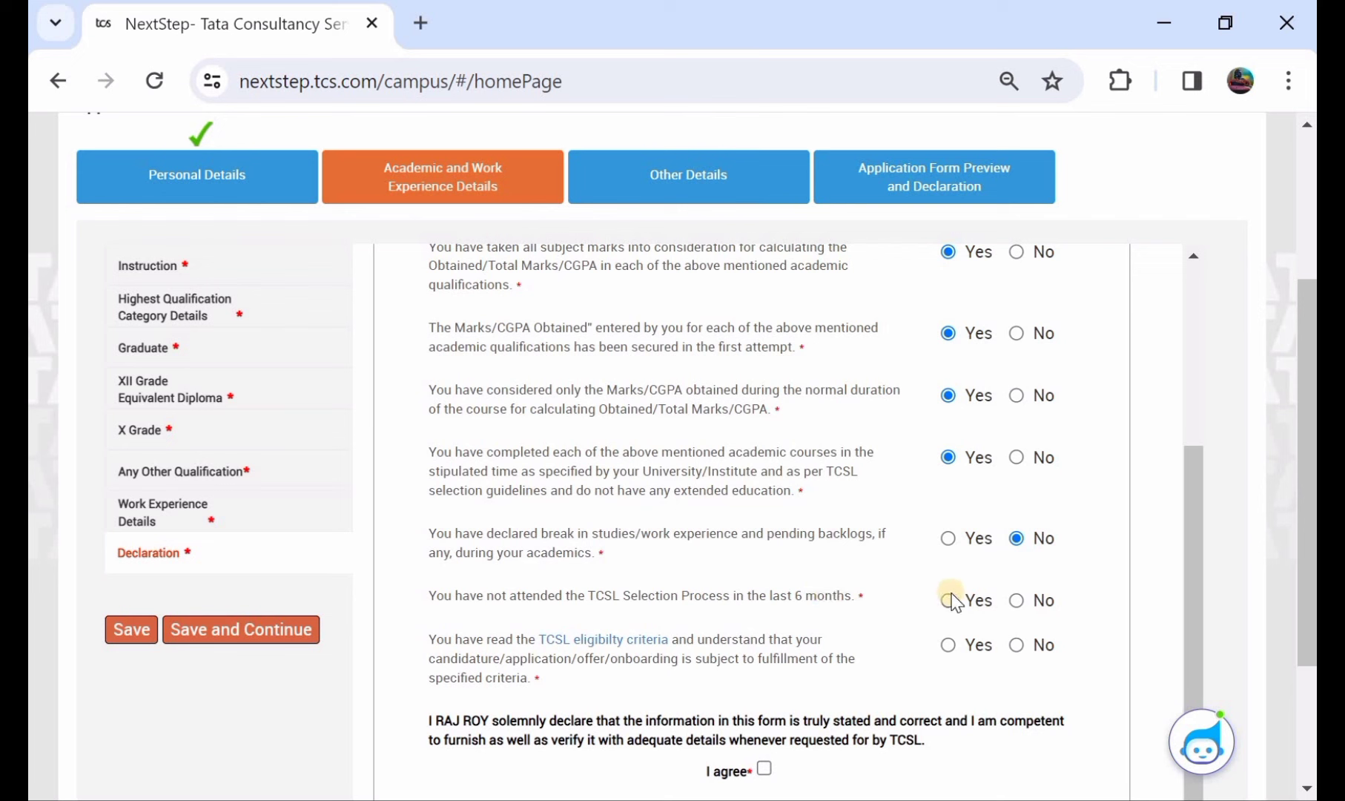
{"action": "left_click", "coordinate": [1016, 600]}
{"action": "scroll", "coordinate": [775, 616], "scroll_direction": "down", "scroll_amount": 1}
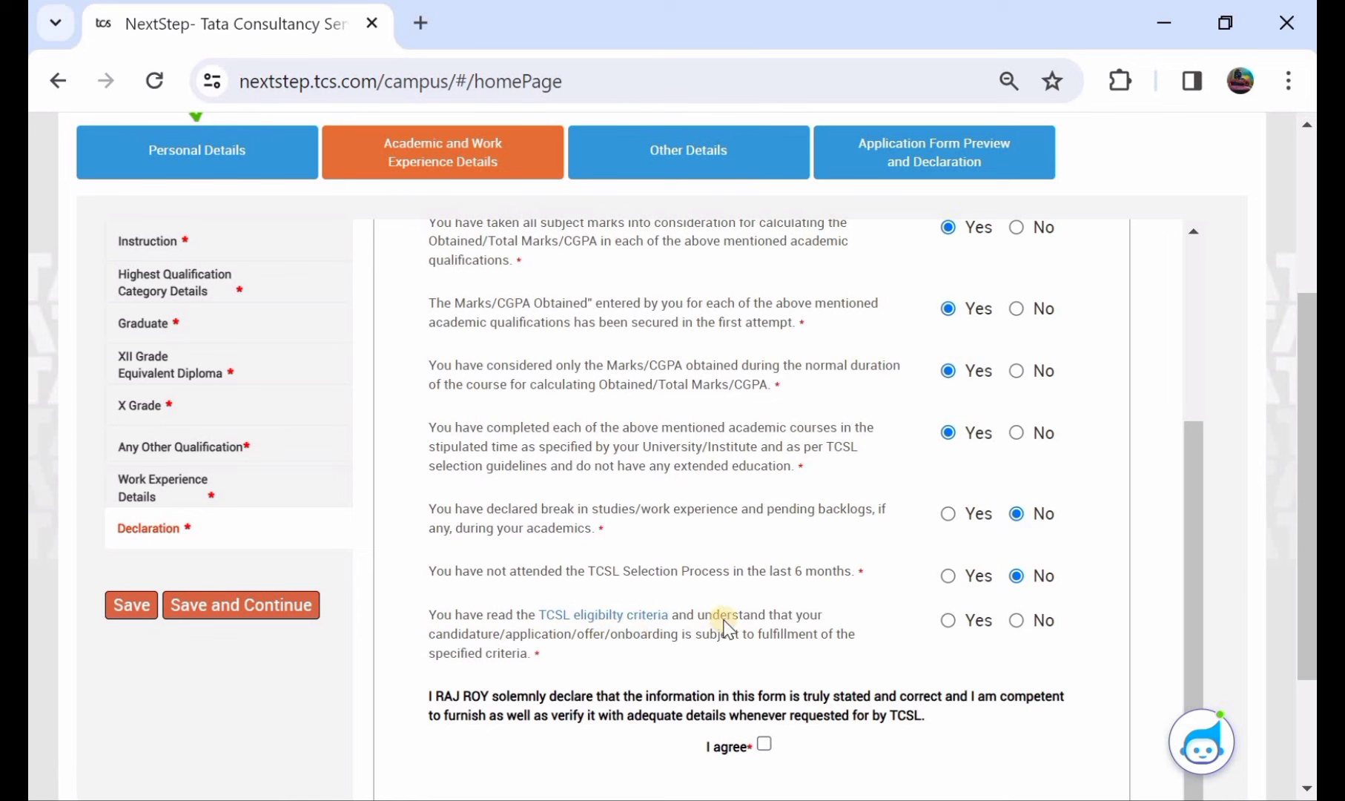
{"action": "left_click", "coordinate": [947, 620]}
{"action": "scroll", "coordinate": [689, 561], "scroll_direction": "down", "scroll_amount": 1}
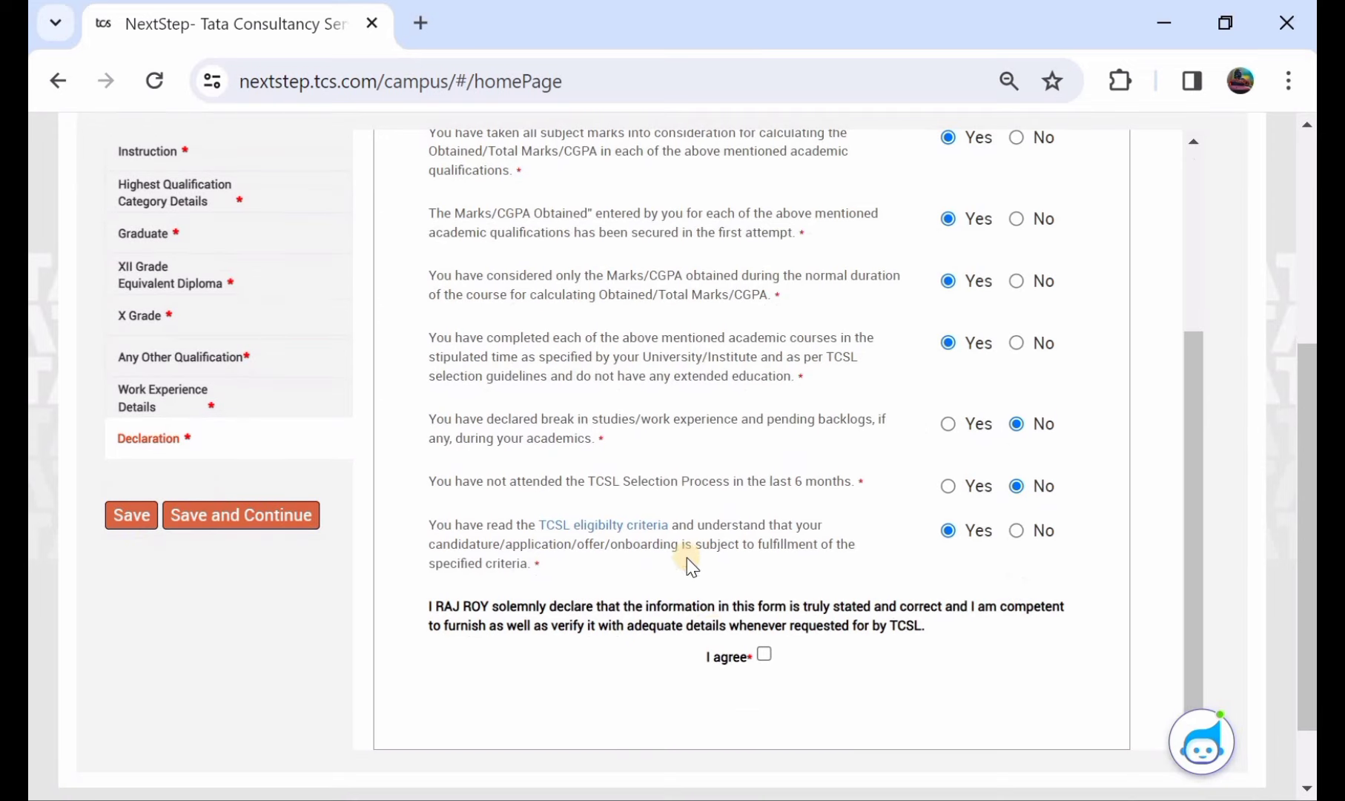
{"action": "left_click", "coordinate": [762, 654]}
{"action": "right_click", "coordinate": [708, 455]}
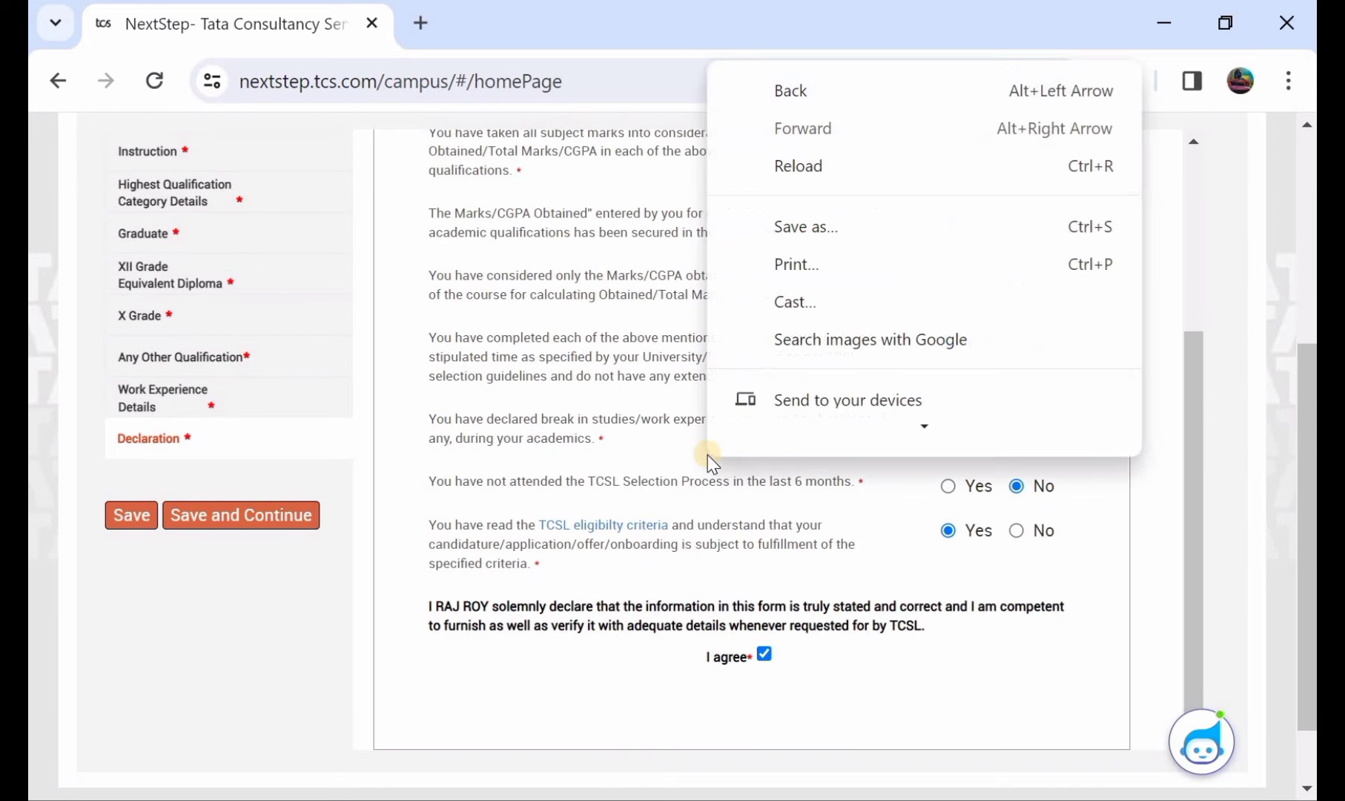
{"action": "left_click", "coordinate": [662, 459]}
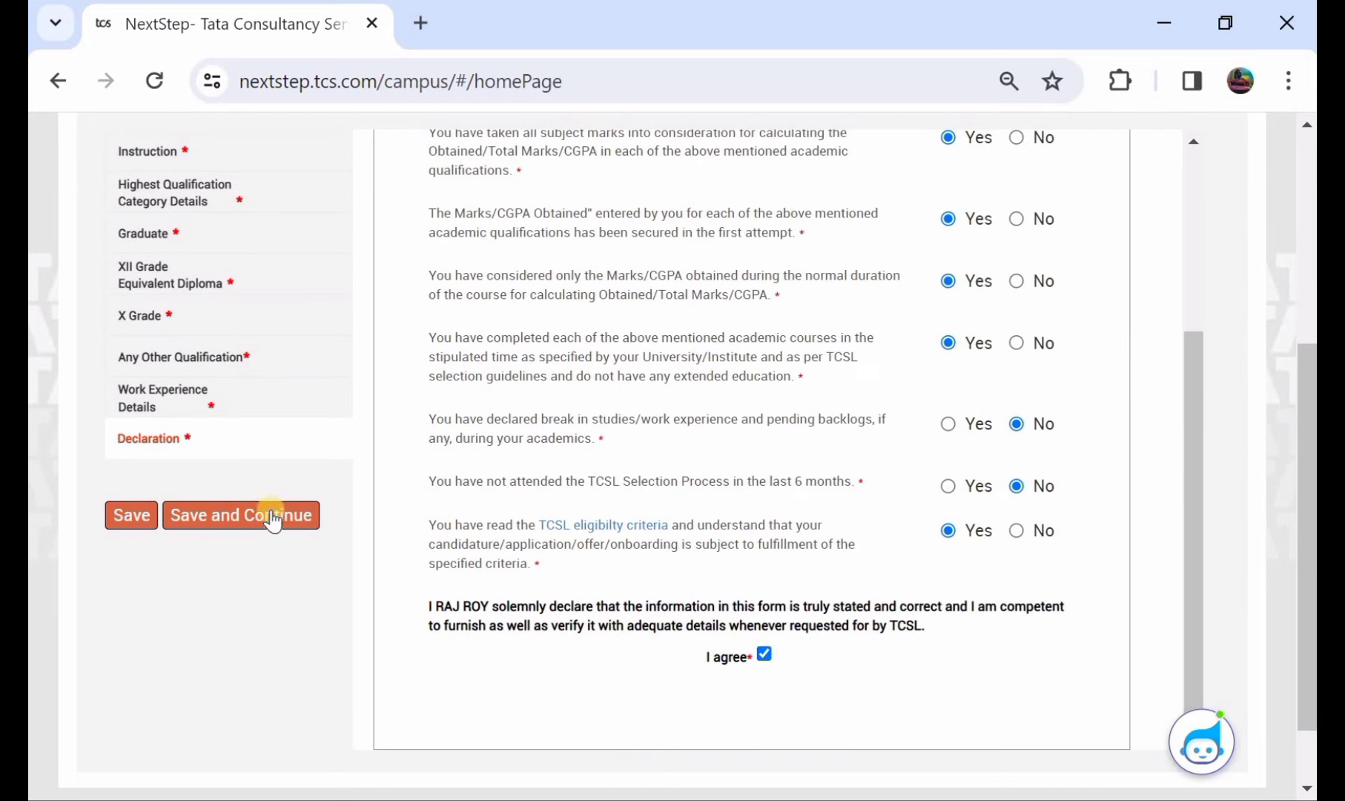
{"action": "left_click", "coordinate": [149, 515]}
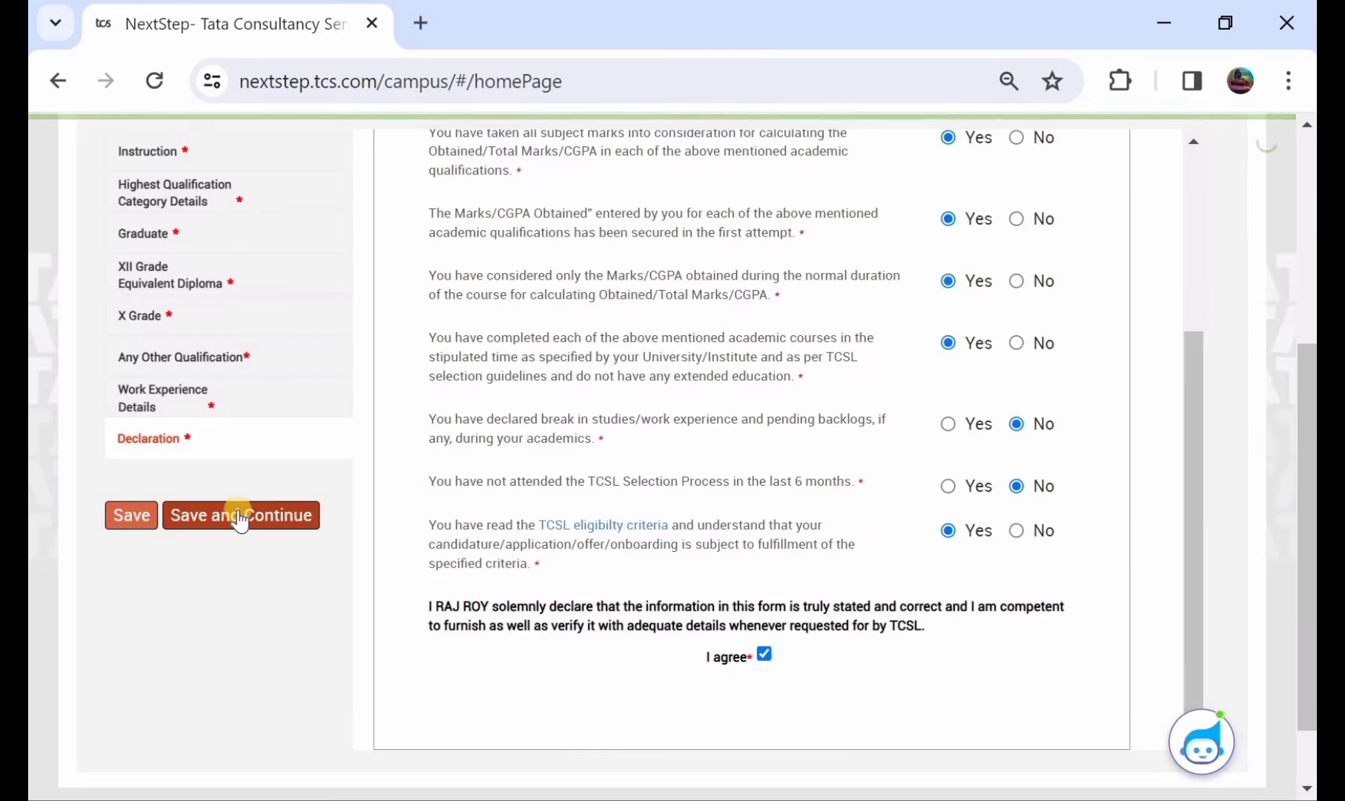
- Continue to Other Details and click through the Aadhaar Number boxes, leaving them empty
{"action": "left_click", "coordinate": [238, 517]}
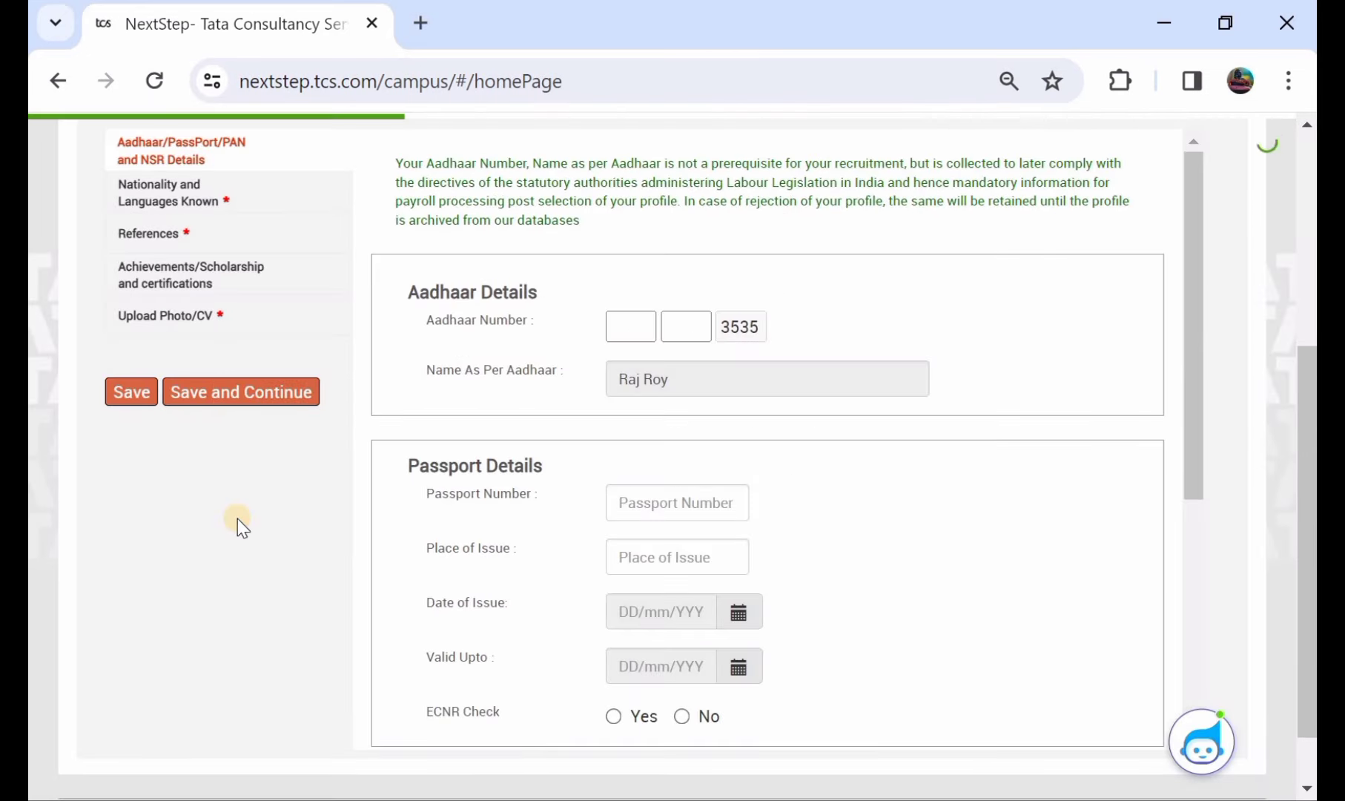
{"action": "left_click", "coordinate": [620, 326]}
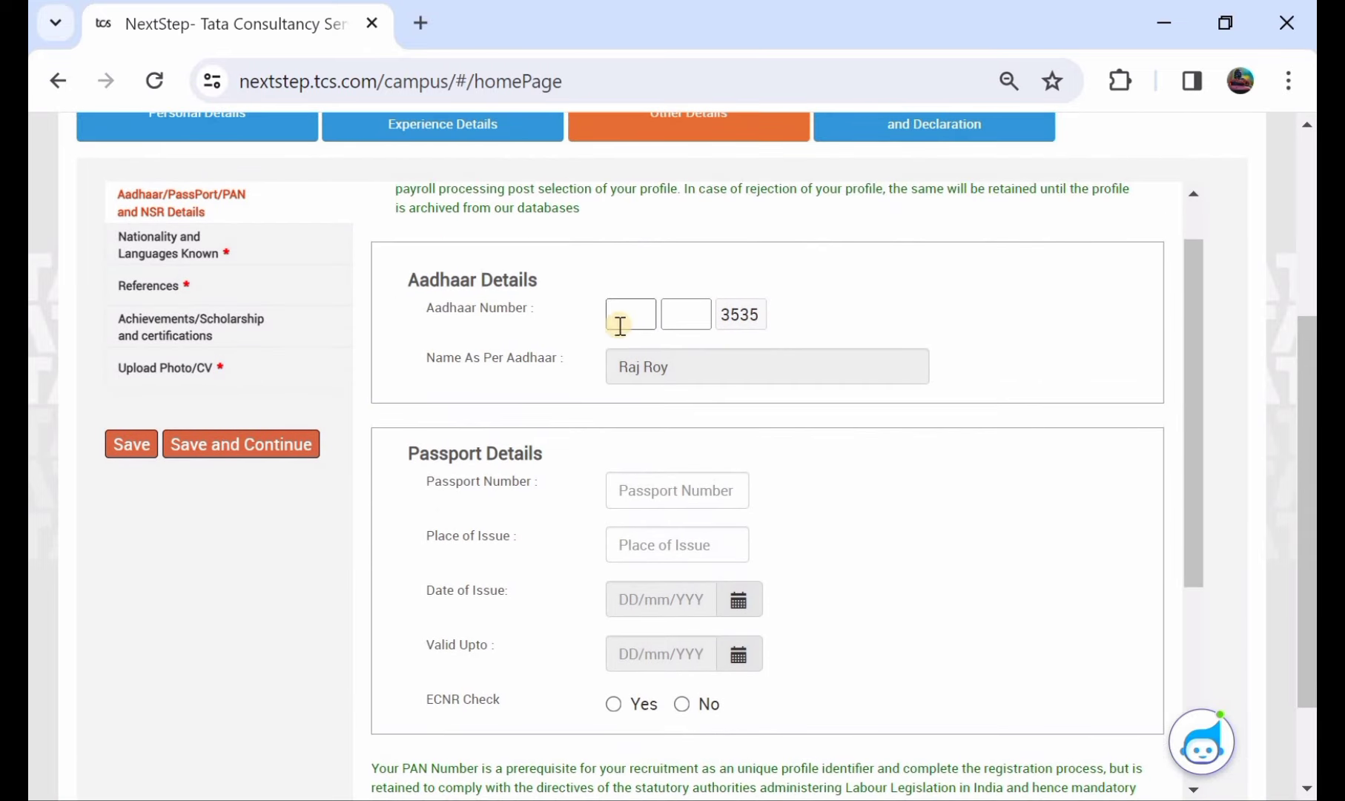
{"action": "left_click", "coordinate": [607, 311]}
{"action": "left_click", "coordinate": [622, 308]}
{"action": "left_click", "coordinate": [668, 317]}
{"action": "left_click", "coordinate": [627, 308]}
{"action": "left_click", "coordinate": [667, 311]}
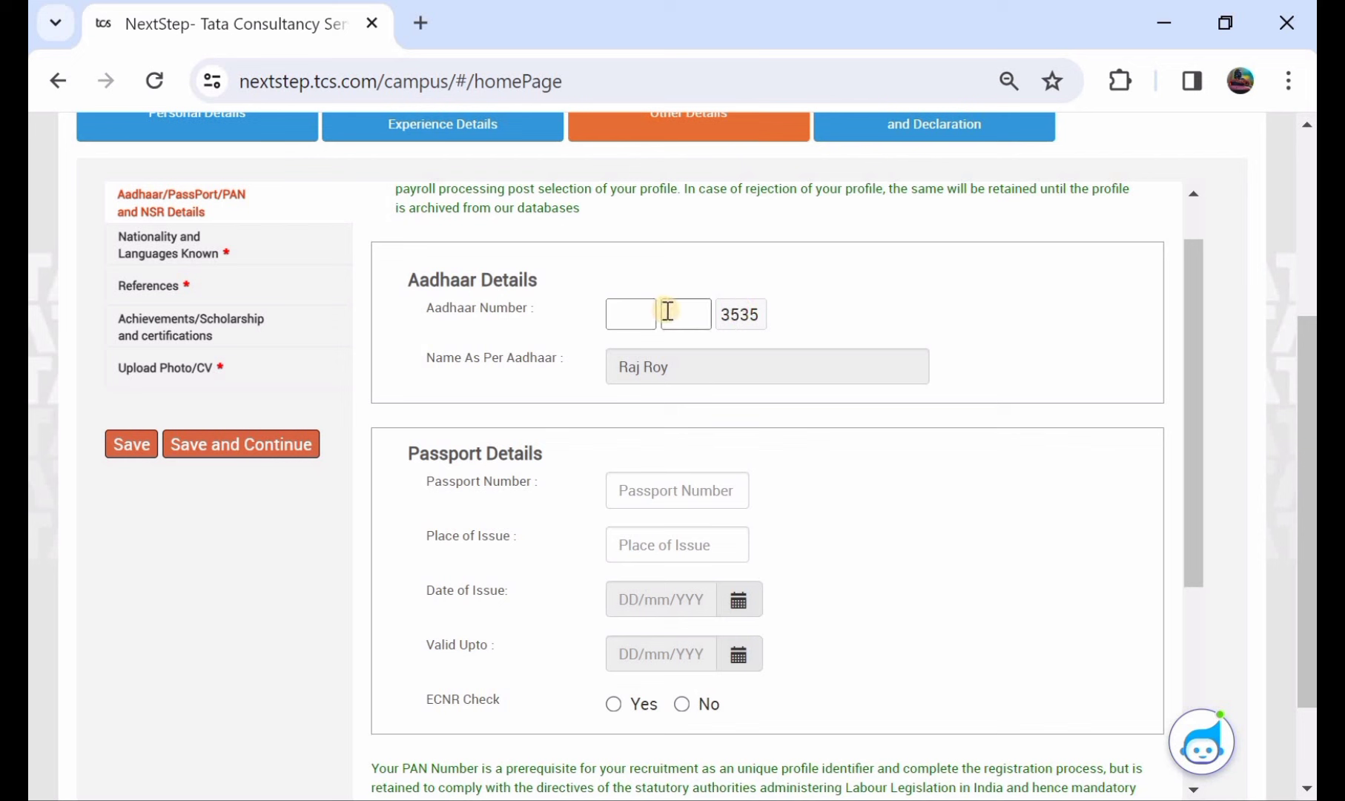
{"action": "left_click", "coordinate": [608, 312]}
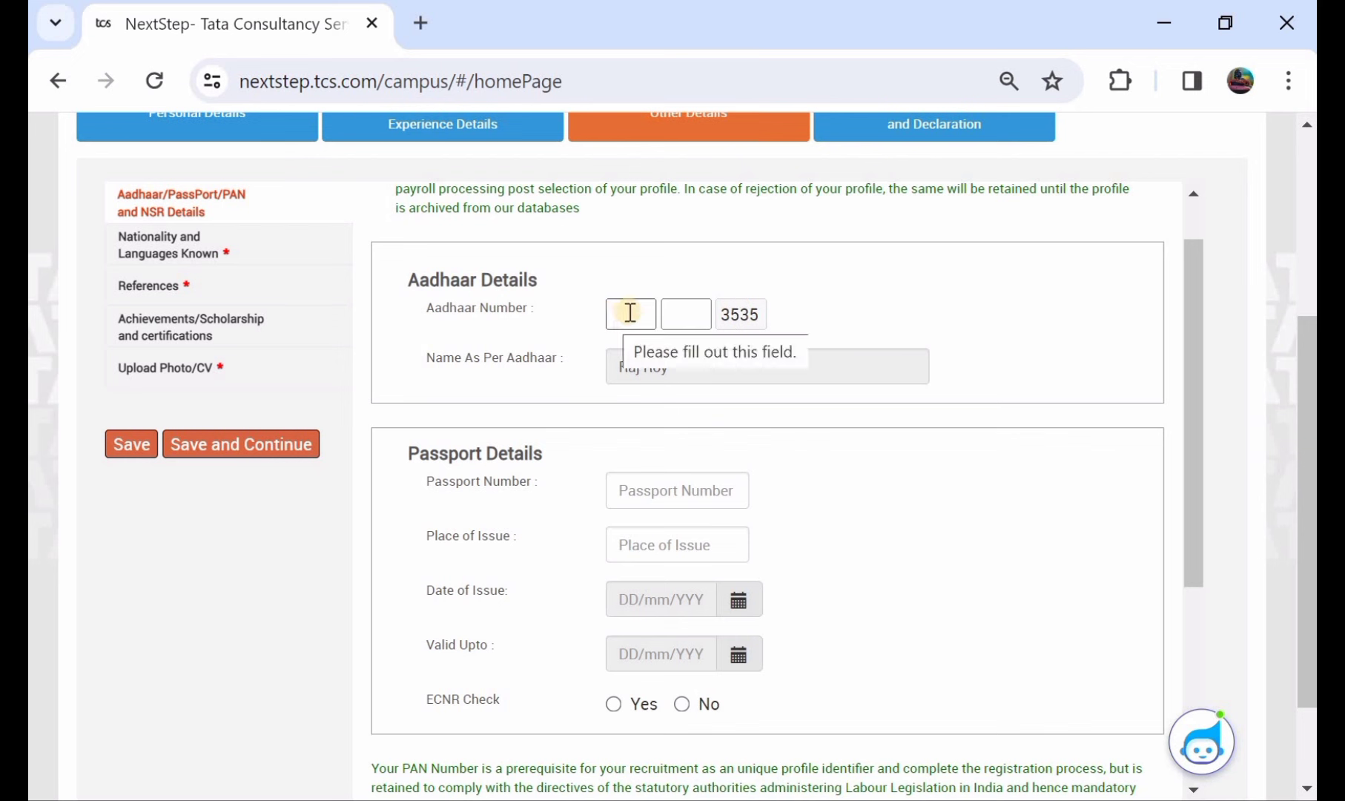
{"action": "left_click", "coordinate": [678, 312]}
{"action": "left_click", "coordinate": [642, 312]}
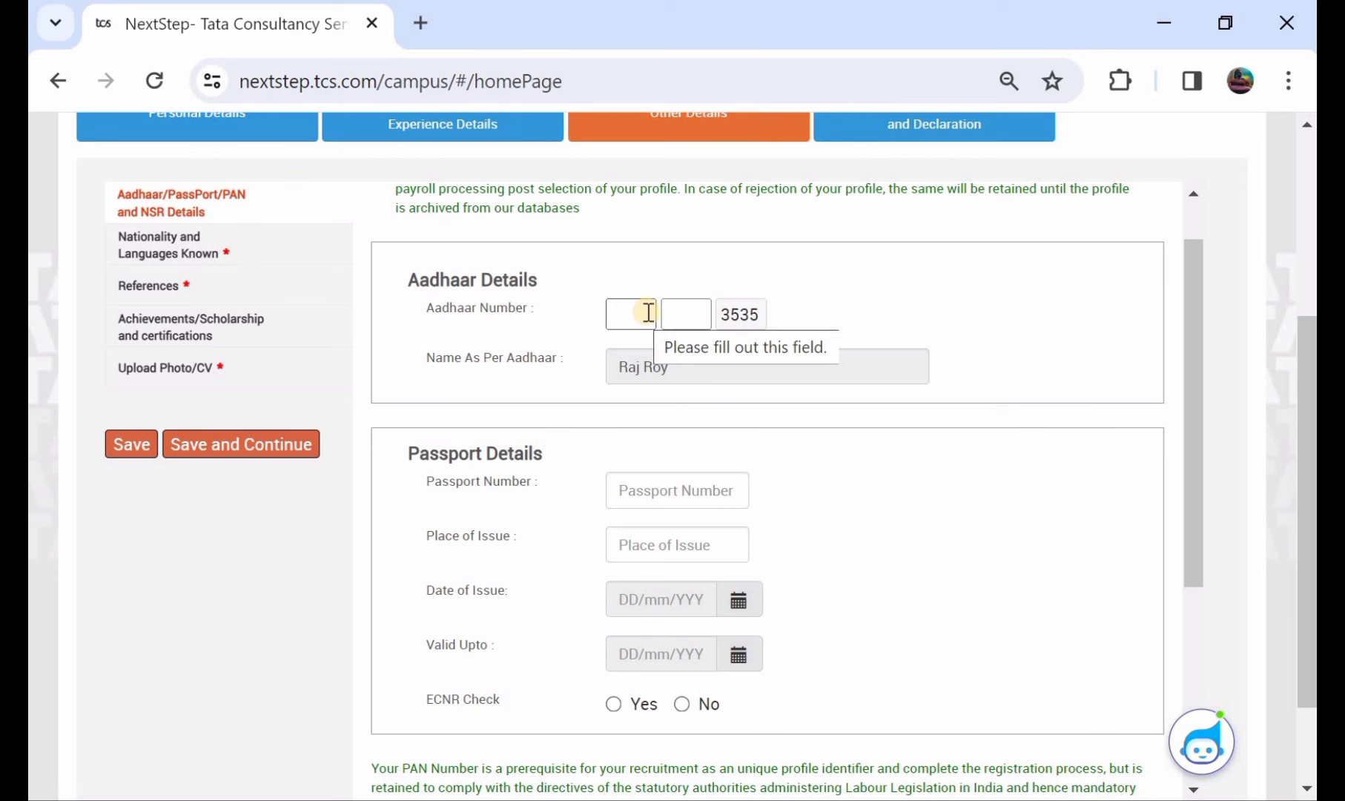
{"action": "left_click", "coordinate": [672, 312]}
- Skip the Passport and PAN/NSR fields and continue to Nationality and Languages Known
{"action": "scroll", "coordinate": [671, 312], "scroll_direction": "down", "scroll_amount": 1}
{"action": "scroll", "coordinate": [671, 312], "scroll_direction": "down", "scroll_amount": 1}
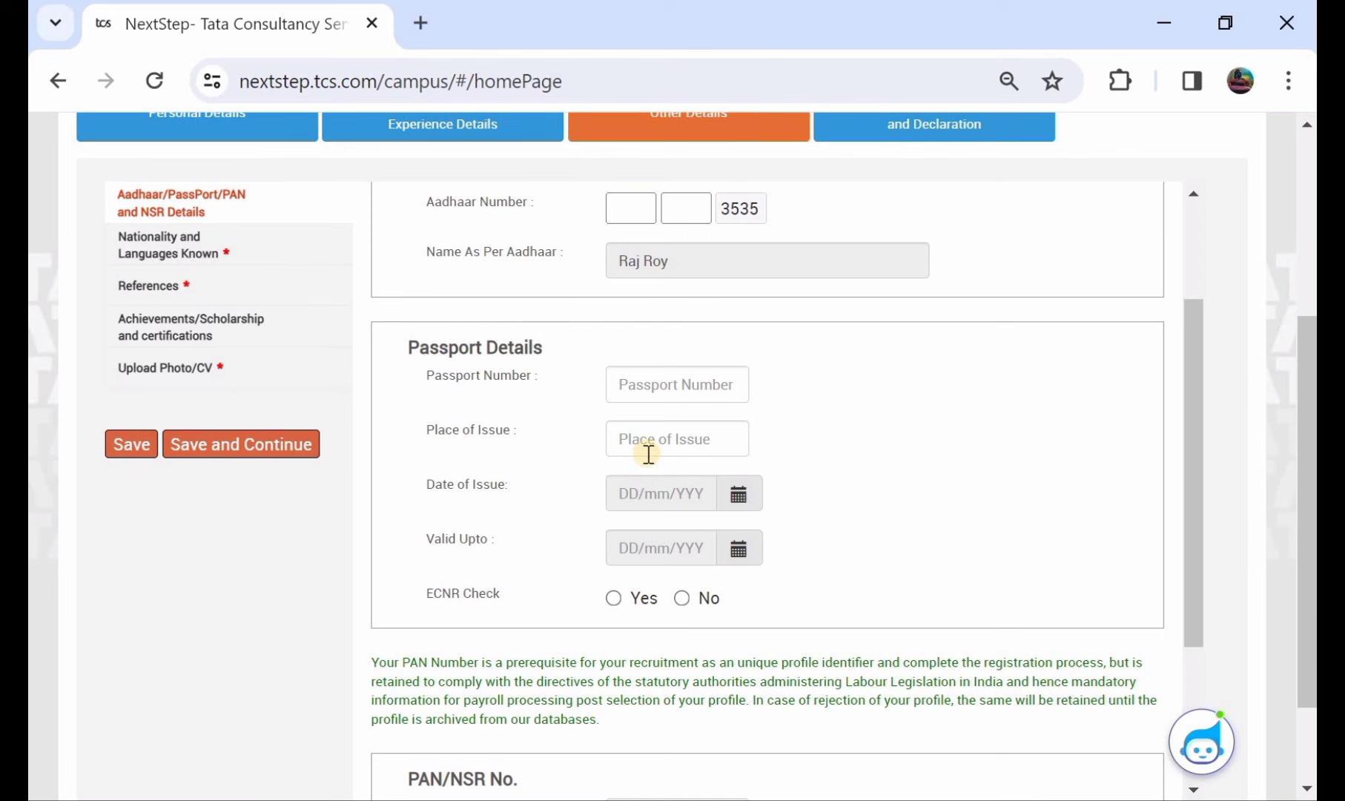
{"action": "scroll", "coordinate": [647, 454], "scroll_direction": "down", "scroll_amount": 3}
{"action": "scroll", "coordinate": [647, 454], "scroll_direction": "down", "scroll_amount": 1}
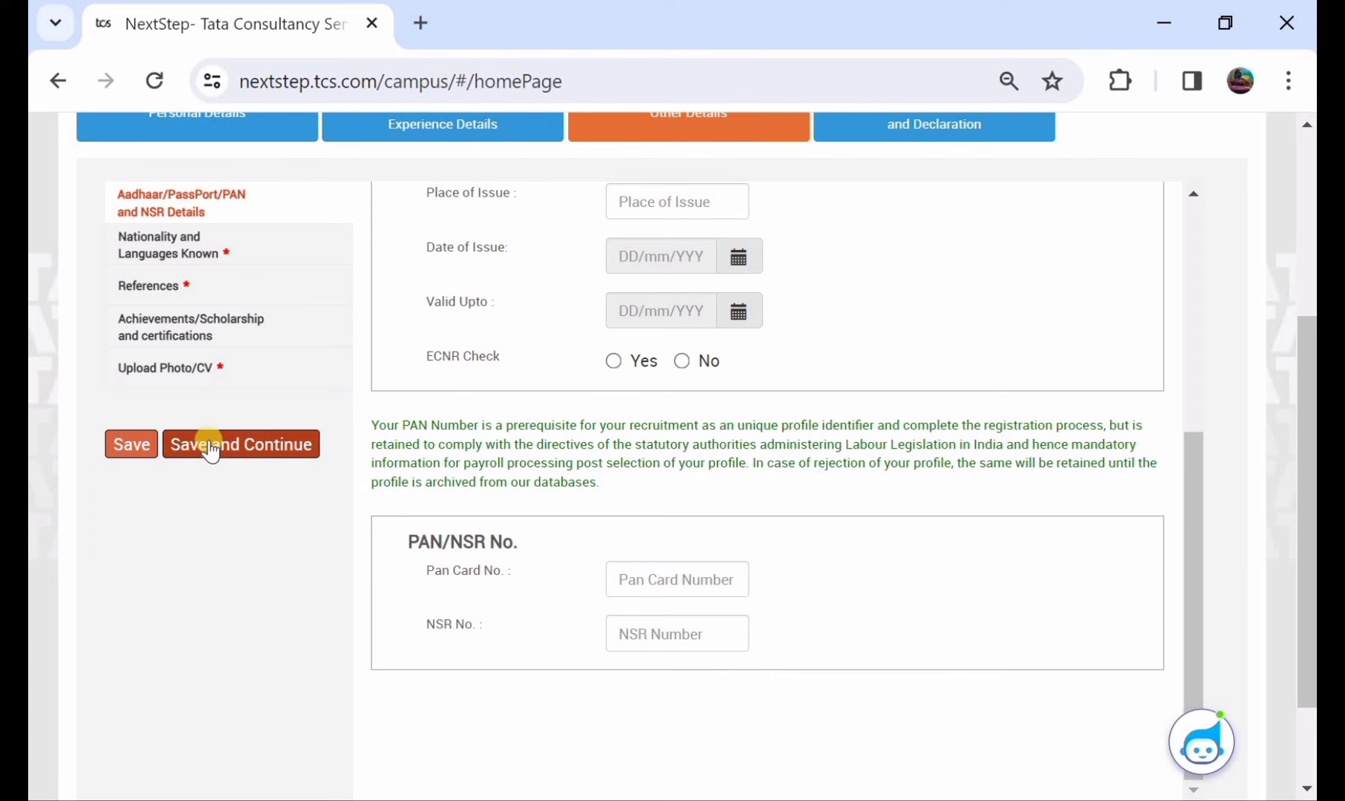
{"action": "left_click", "coordinate": [253, 447]}
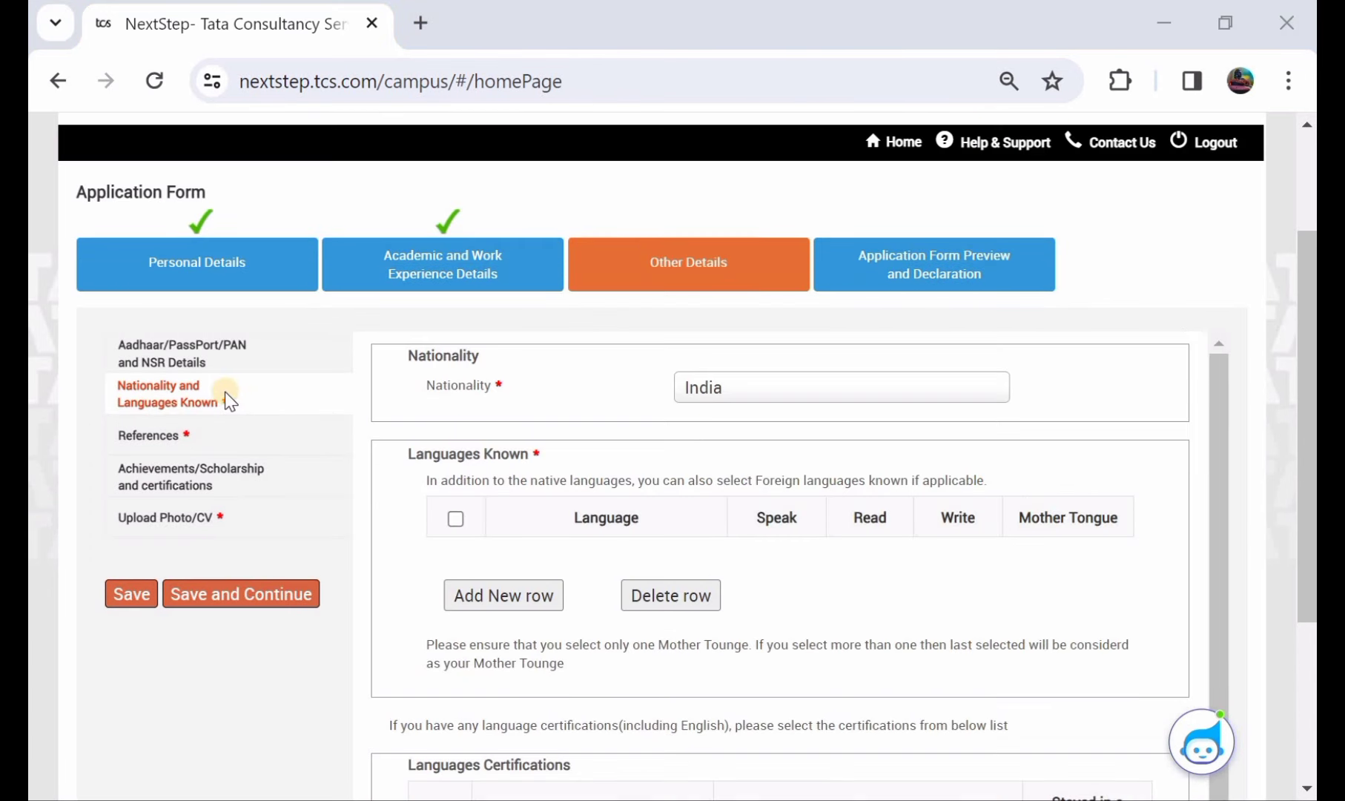
- Keep India as the nationality and add a new Languages Known row
{"action": "left_click", "coordinate": [752, 386]}
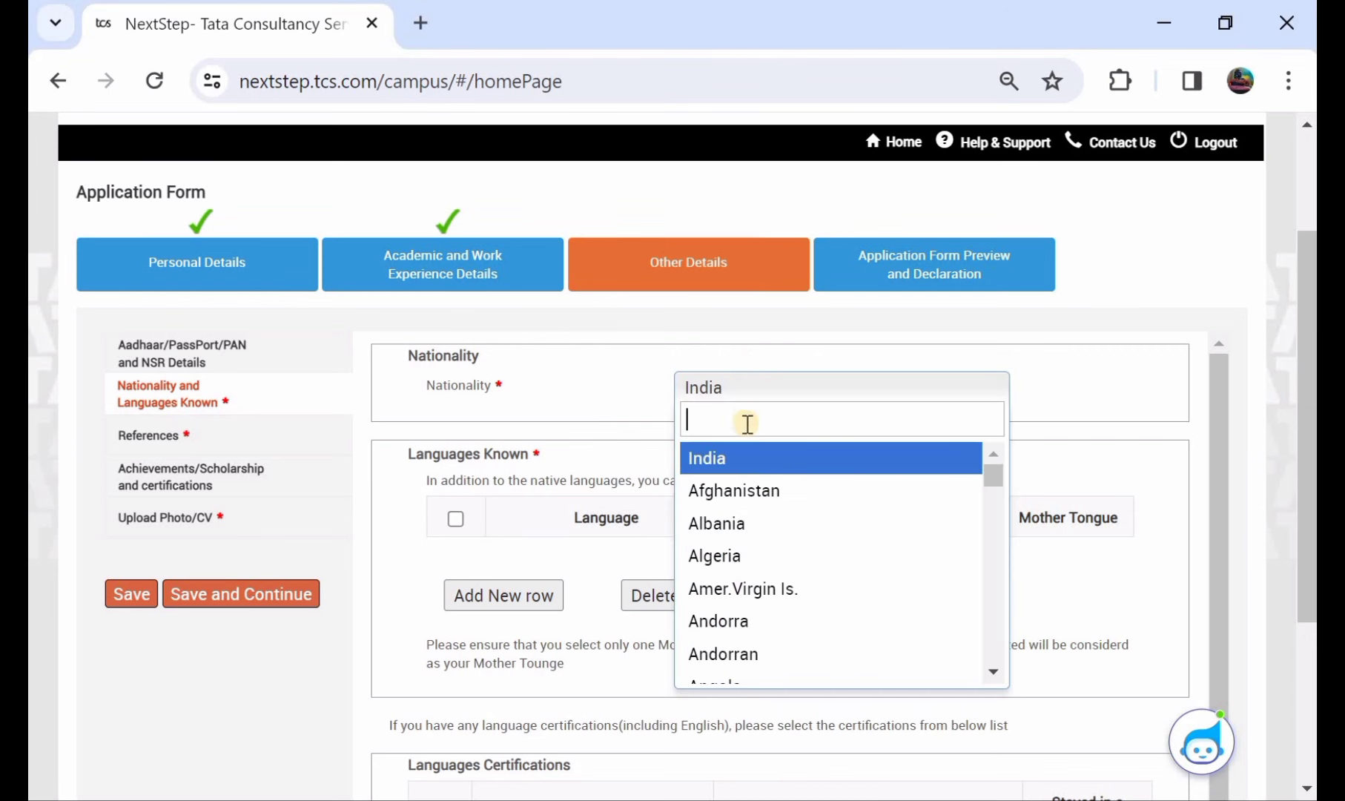
{"action": "left_click", "coordinate": [763, 463]}
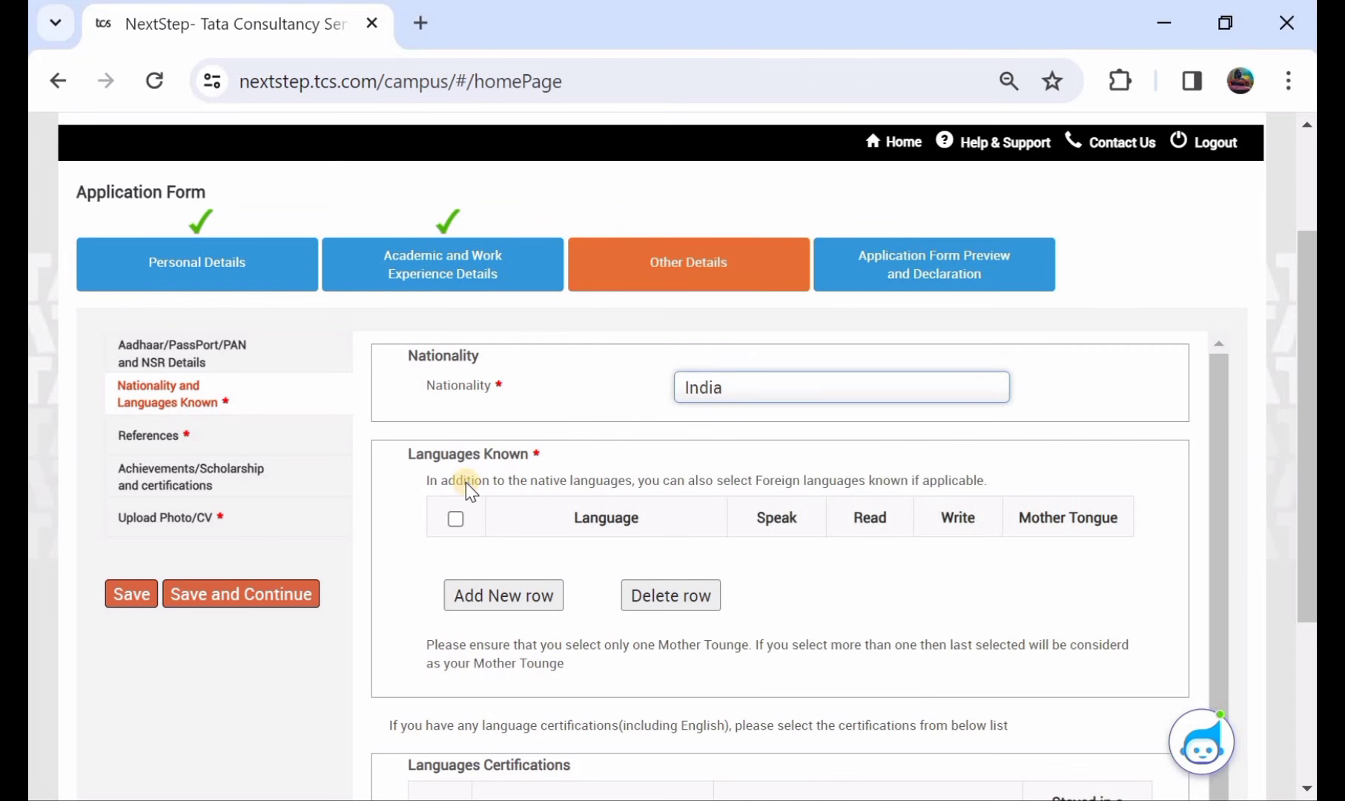
{"action": "left_click", "coordinate": [456, 518]}
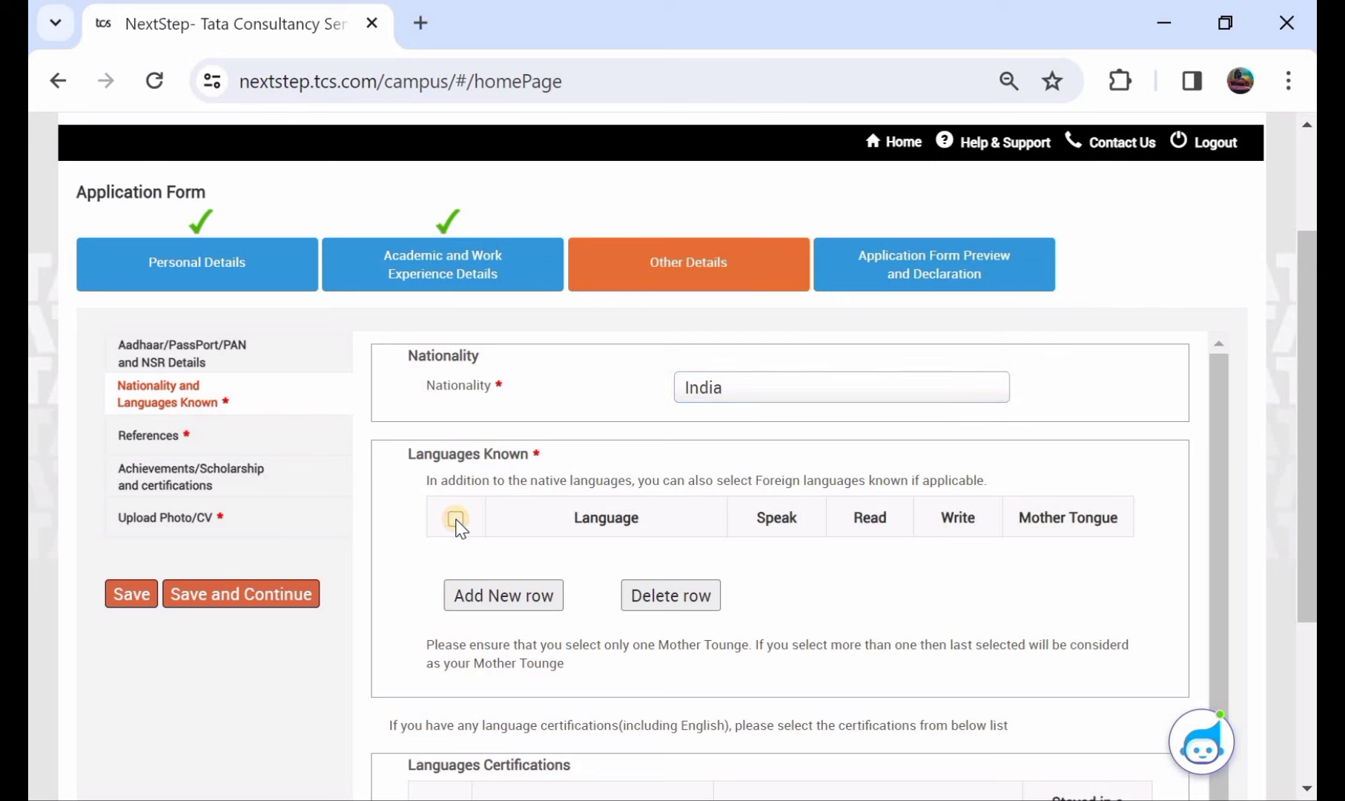
{"action": "left_click", "coordinate": [495, 608]}
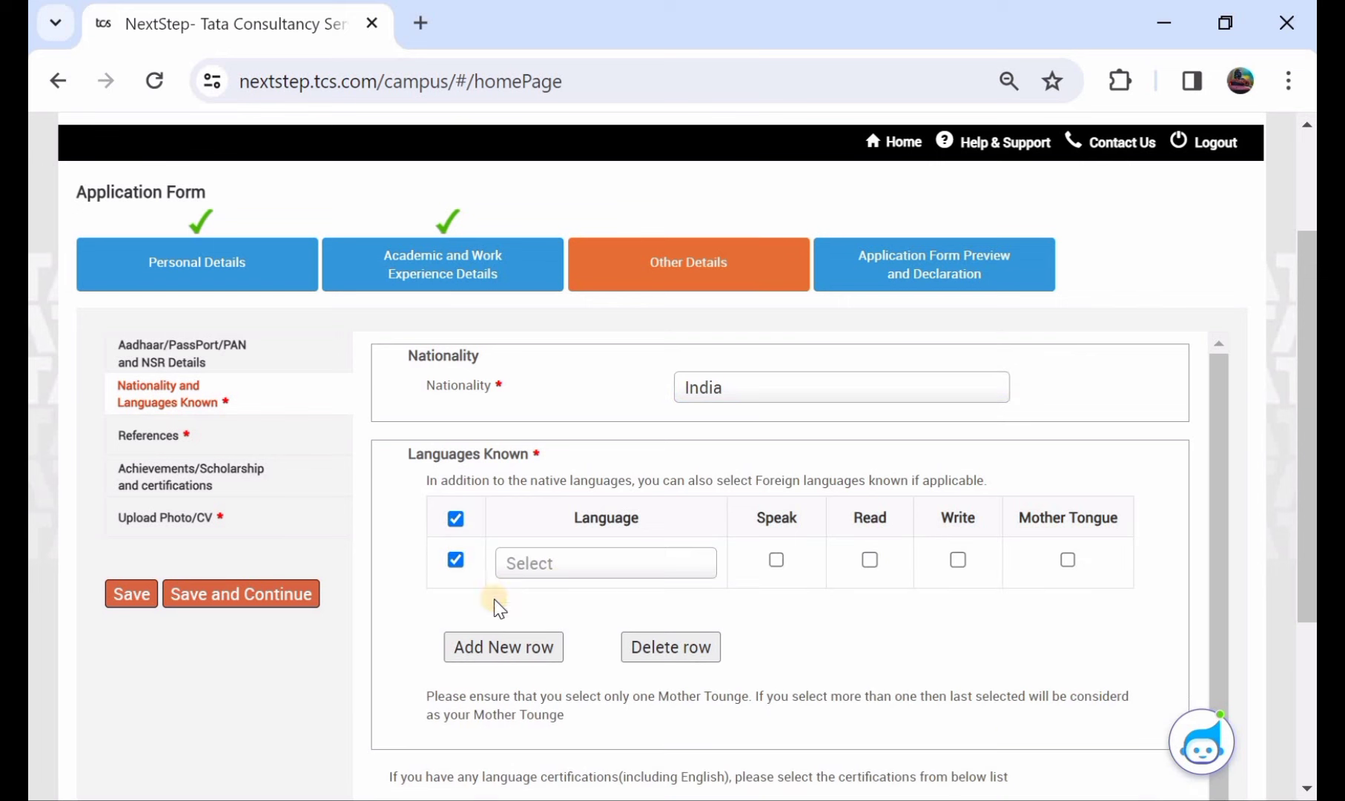
- Choose Telugu as the language for the new row
{"action": "left_click", "coordinate": [583, 575]}
{"action": "scroll", "coordinate": [593, 682], "scroll_direction": "down", "scroll_amount": 15}
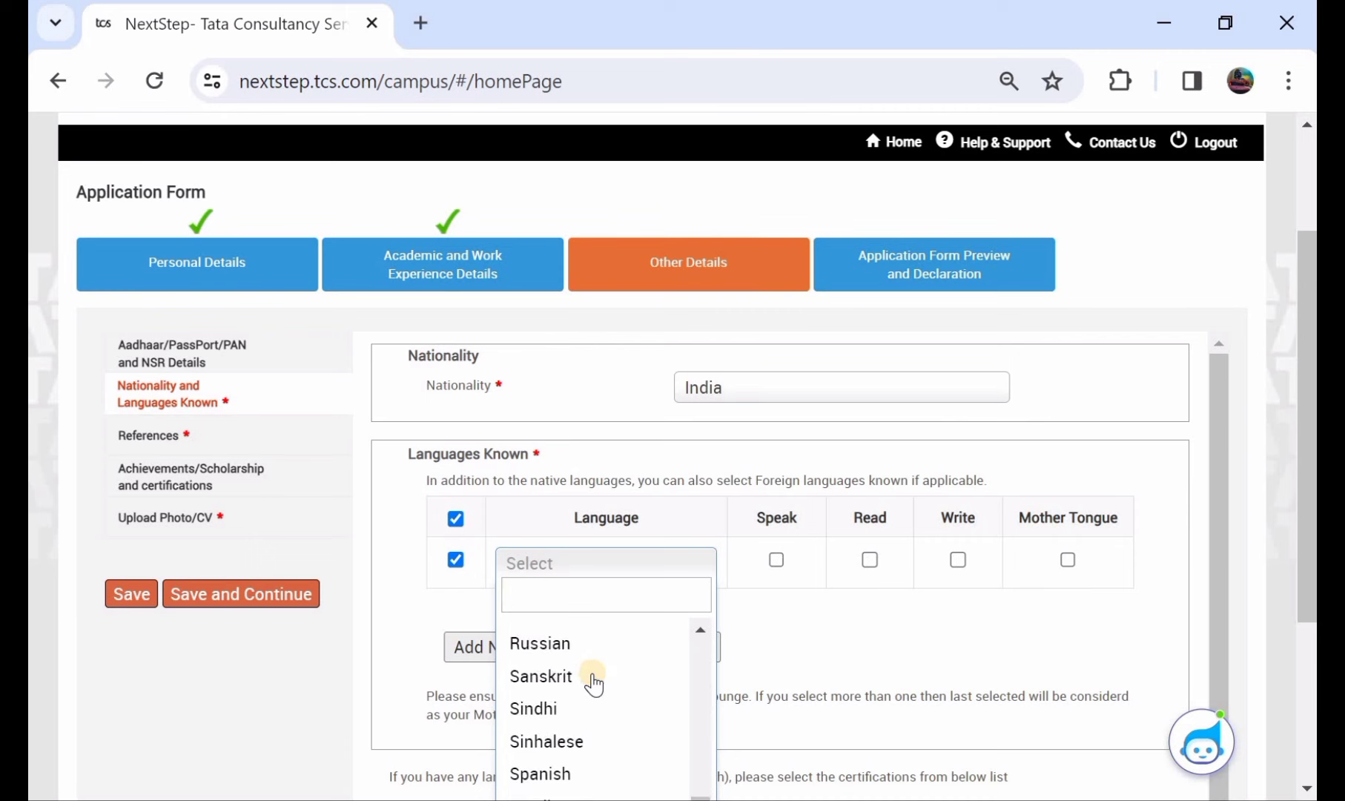
{"action": "scroll", "coordinate": [593, 682], "scroll_direction": "down", "scroll_amount": 4}
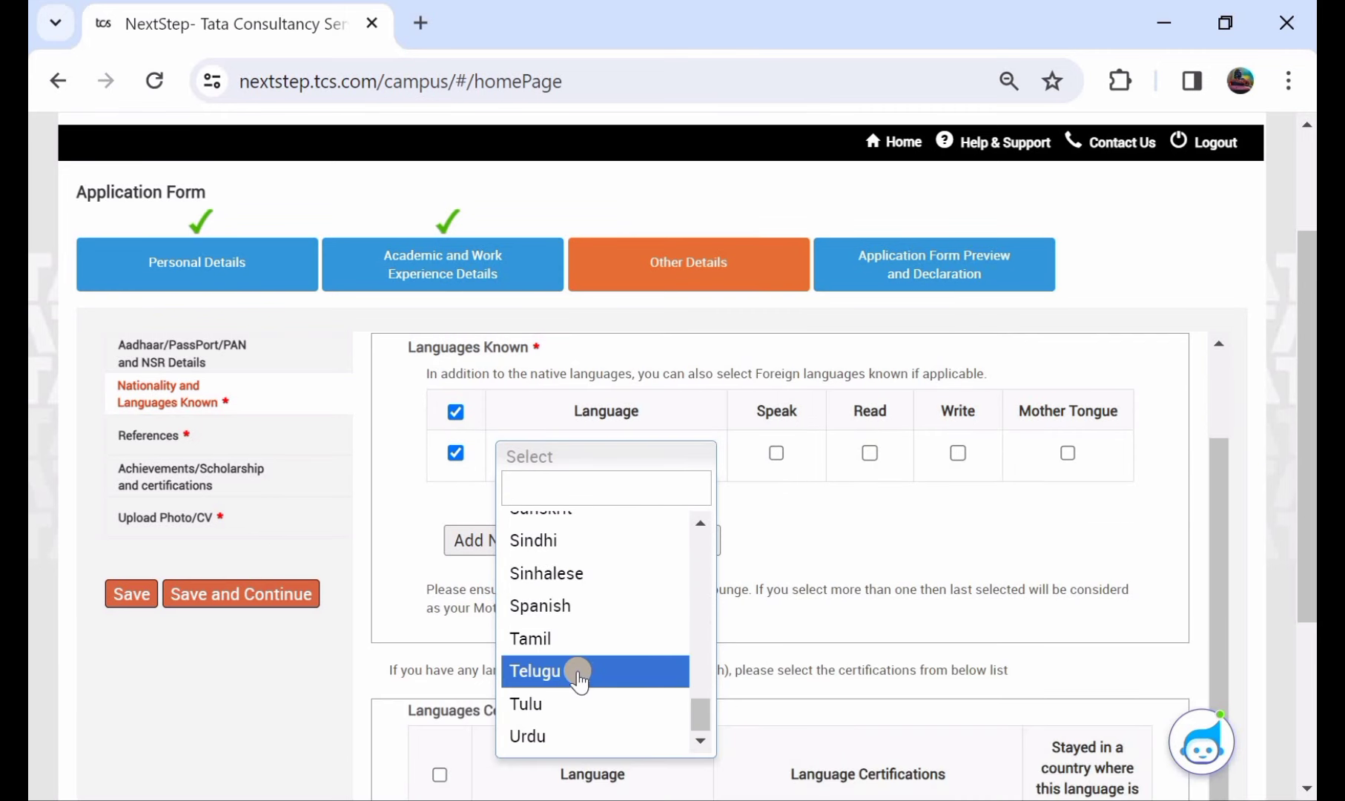
{"action": "left_click", "coordinate": [577, 671]}
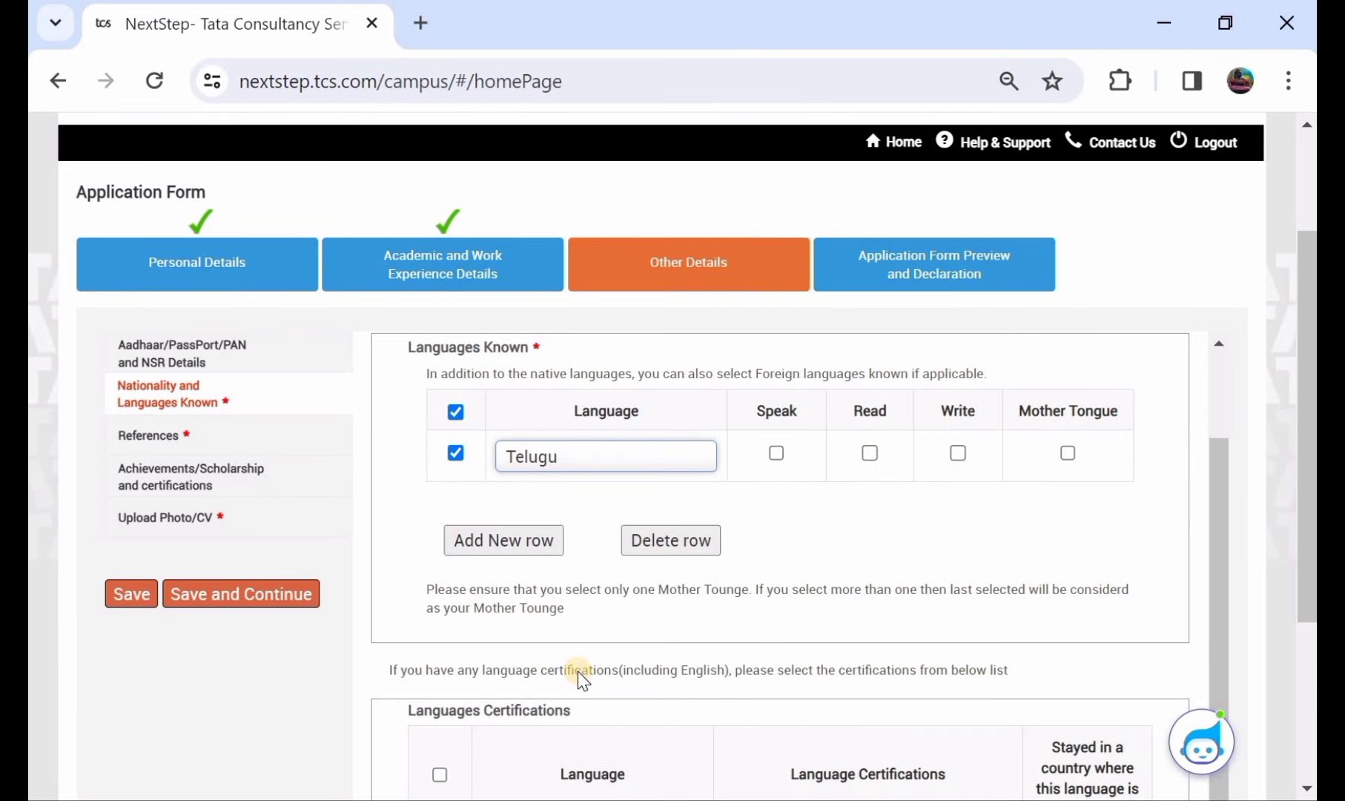
- Tick Speak, Read, Write and Mother Tongue for Telugu, then save
{"action": "left_click", "coordinate": [776, 451]}
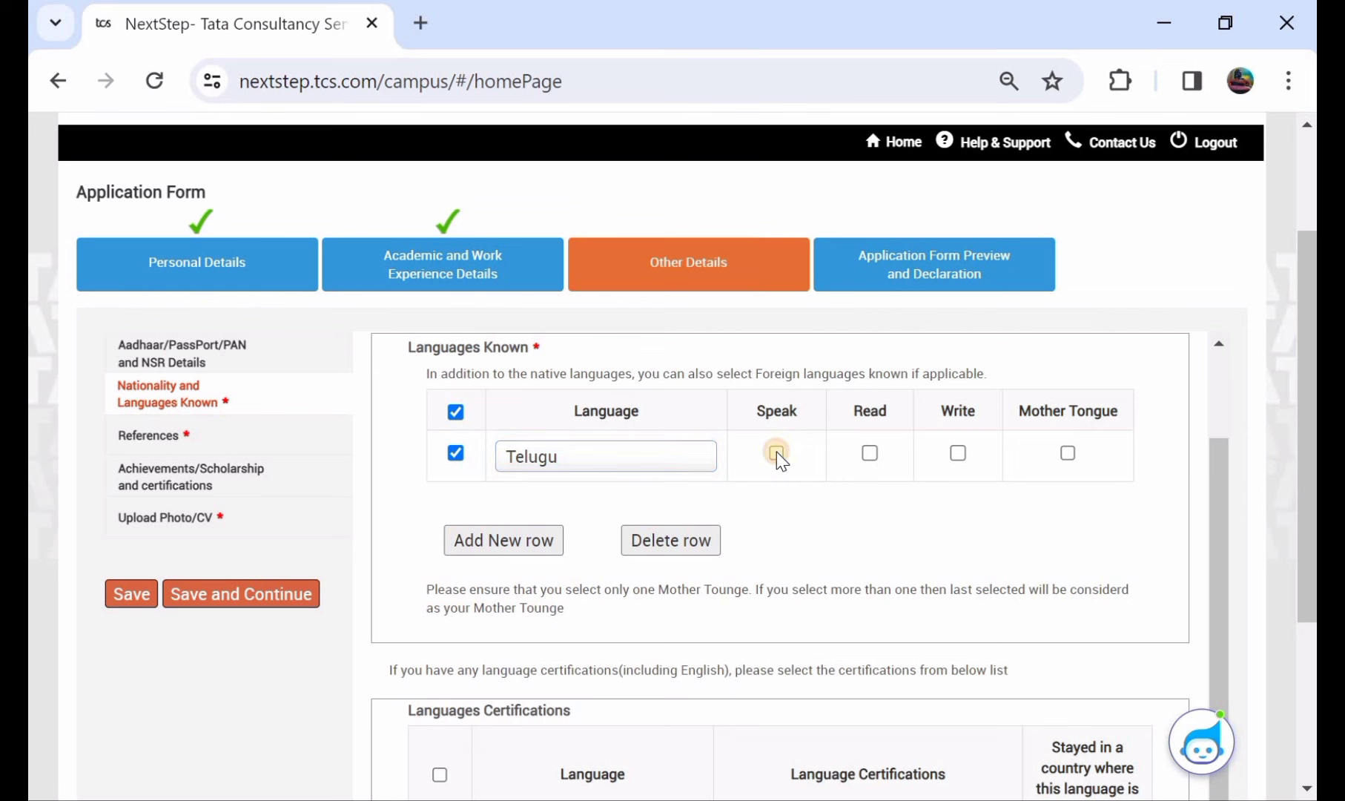
{"action": "left_click", "coordinate": [870, 452]}
{"action": "left_click", "coordinate": [964, 455]}
{"action": "left_click", "coordinate": [1066, 452]}
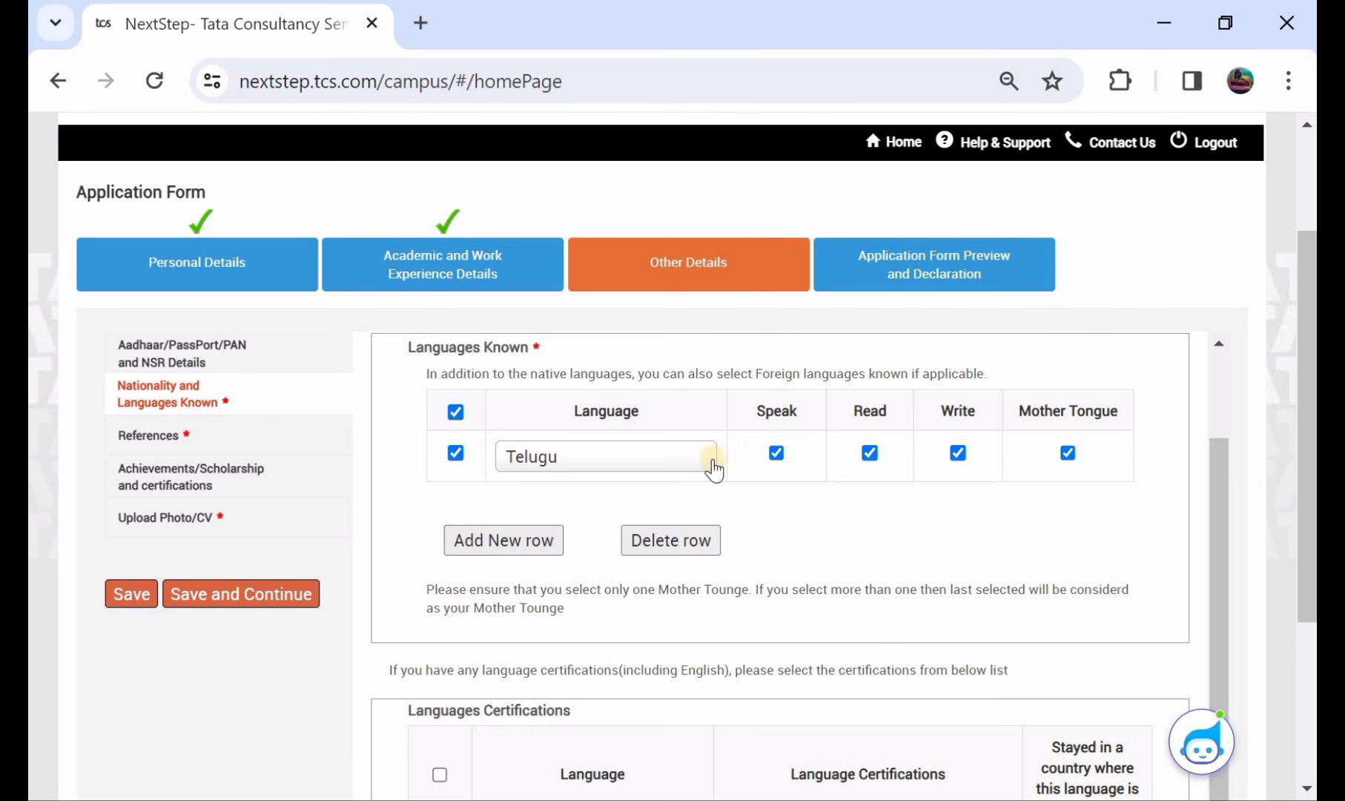
{"action": "left_click", "coordinate": [868, 452]}
{"action": "scroll", "coordinate": [804, 471], "scroll_direction": "down", "scroll_amount": 3}
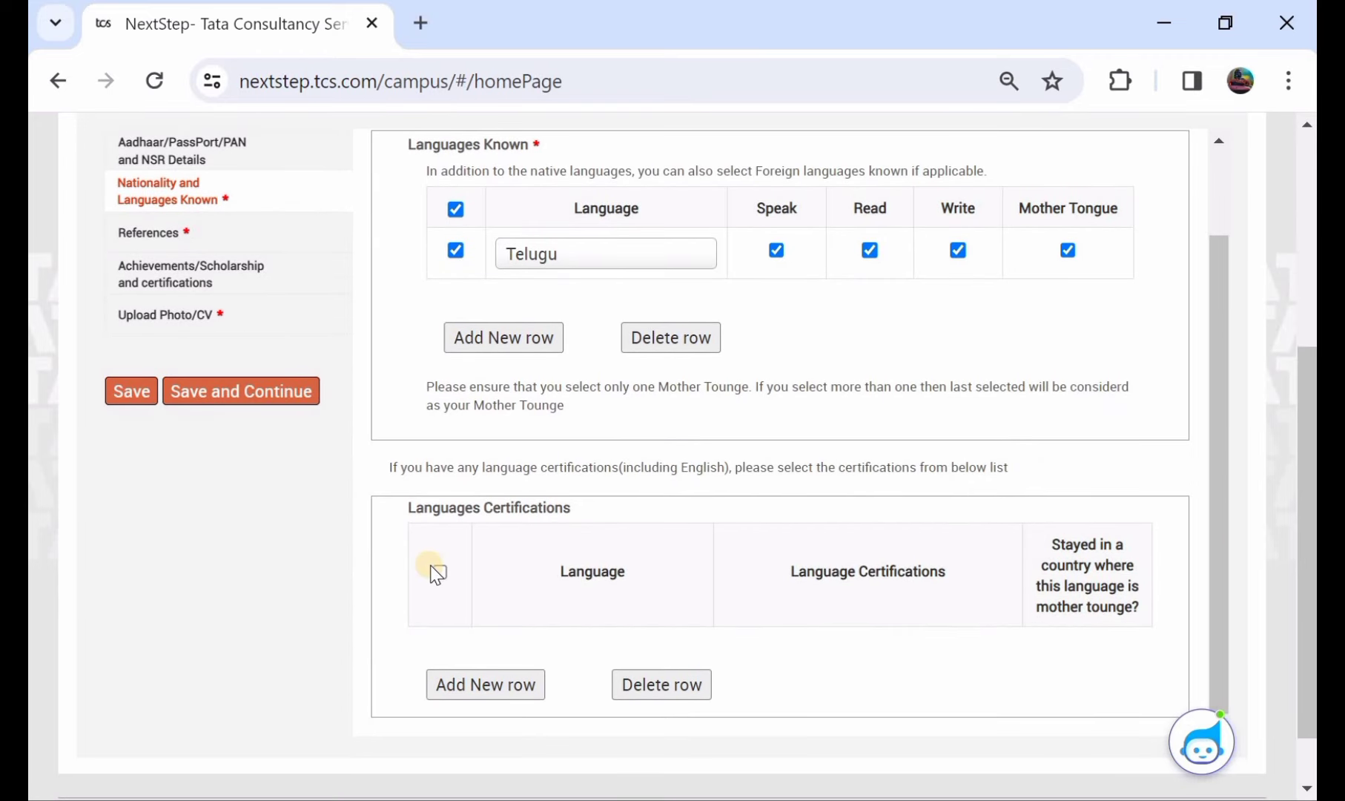
{"action": "left_click", "coordinate": [121, 393]}
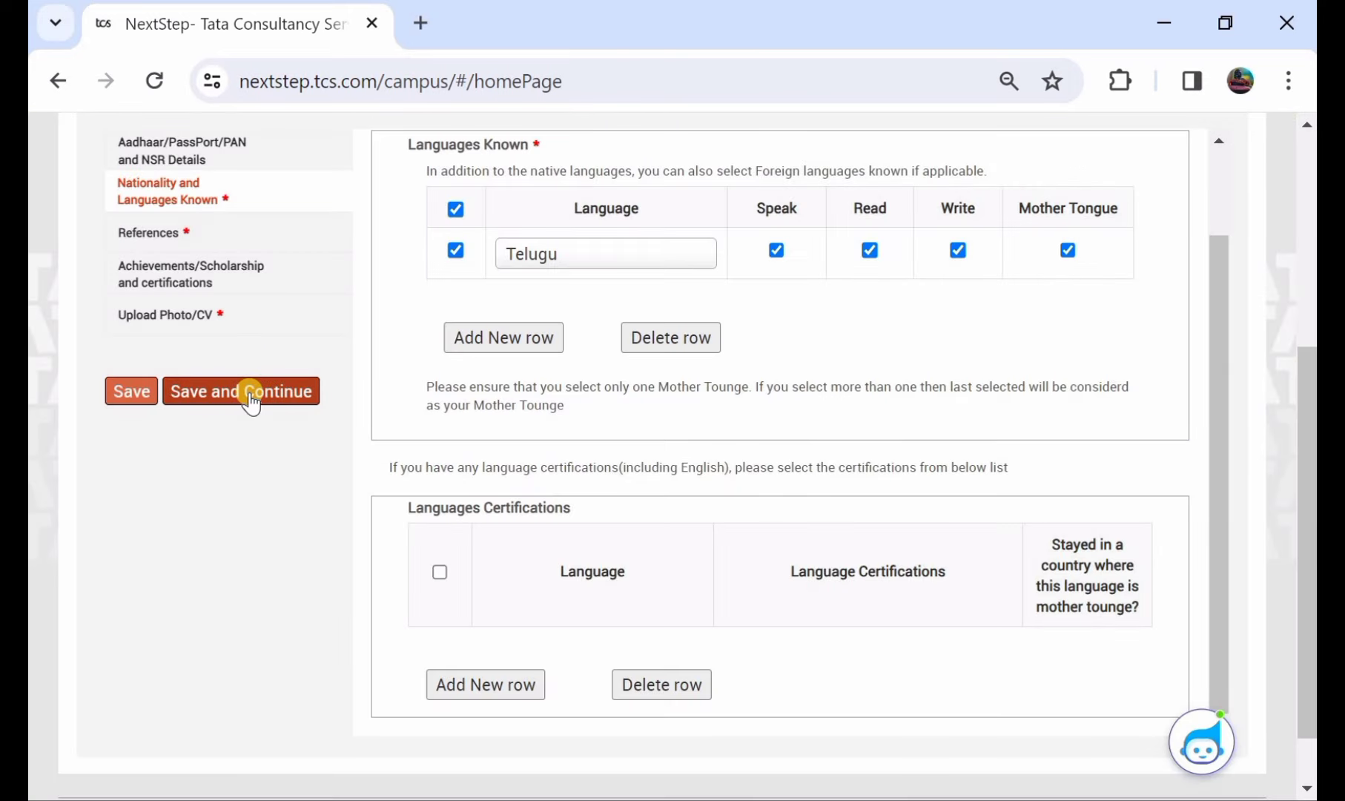
- Save and continue to References, leaving Reference 1 and Reference 2 fields empty
{"action": "left_click", "coordinate": [250, 393]}
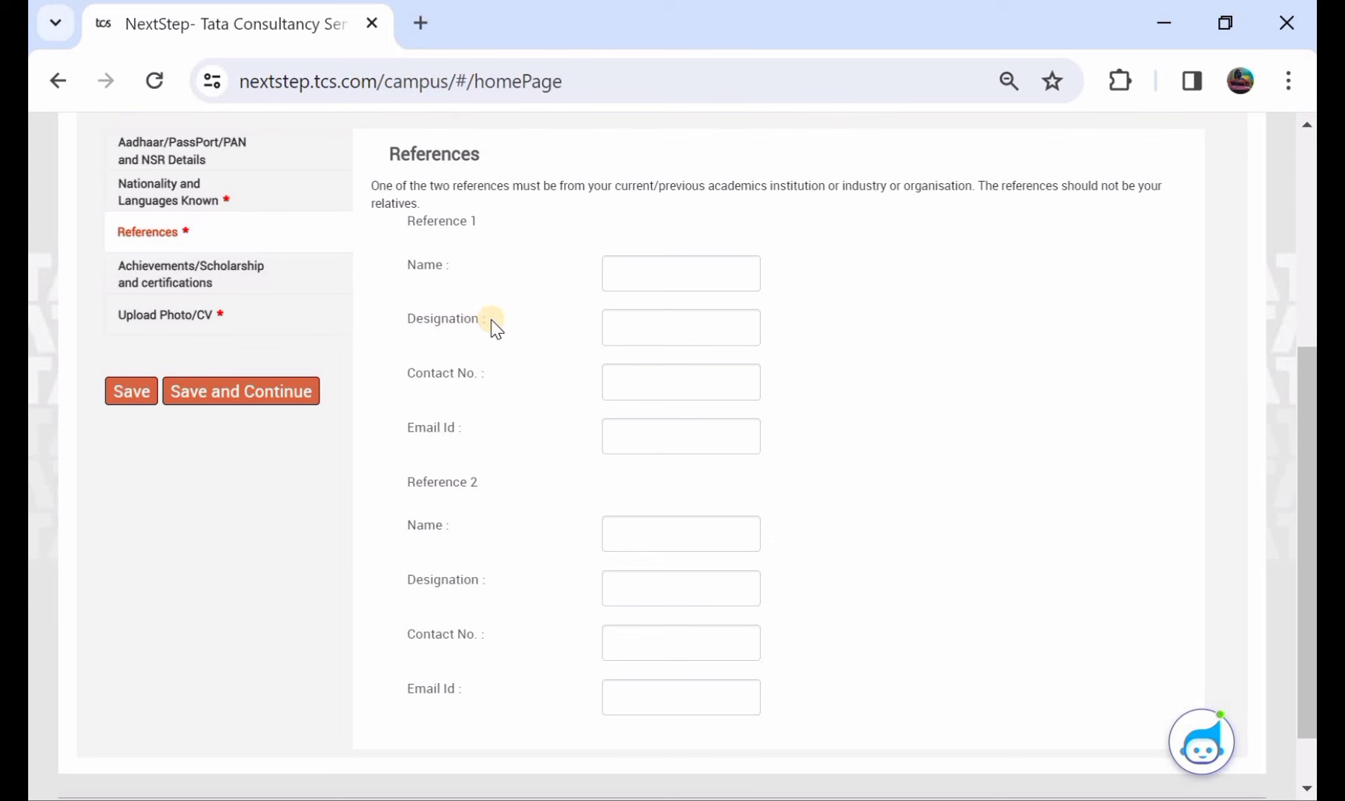
{"action": "scroll", "coordinate": [517, 221], "scroll_direction": "down", "scroll_amount": 2}
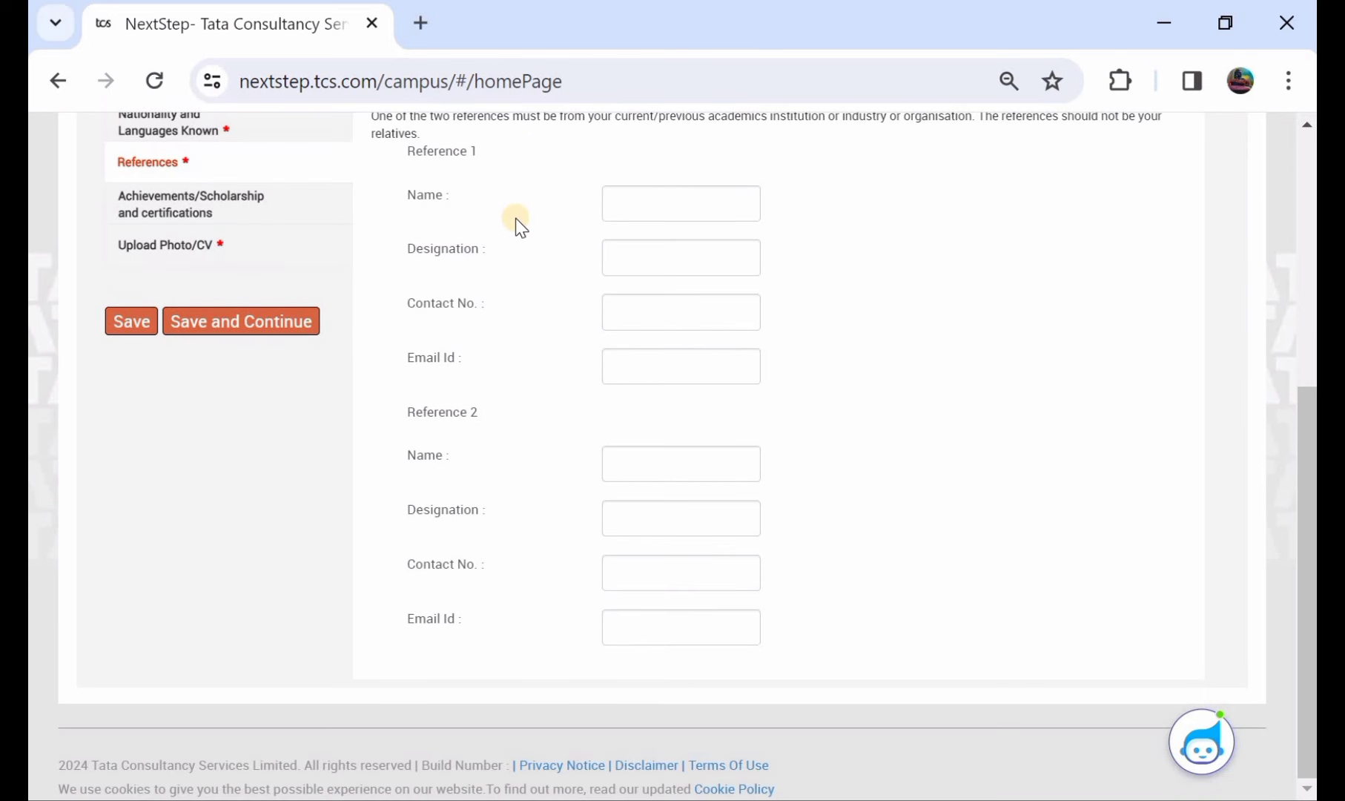
{"action": "scroll", "coordinate": [515, 218], "scroll_direction": "up", "scroll_amount": 3}
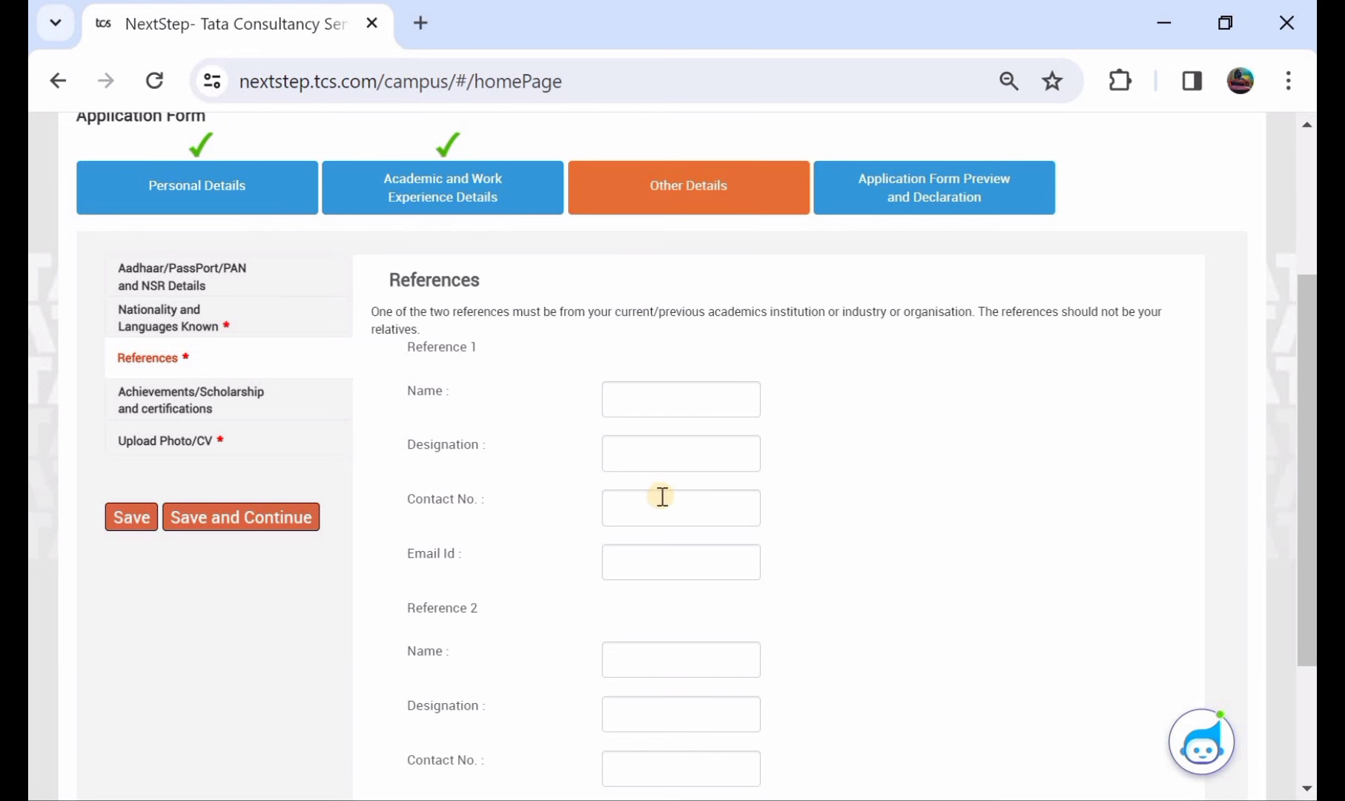
{"action": "scroll", "coordinate": [663, 496], "scroll_direction": "down", "scroll_amount": 1}
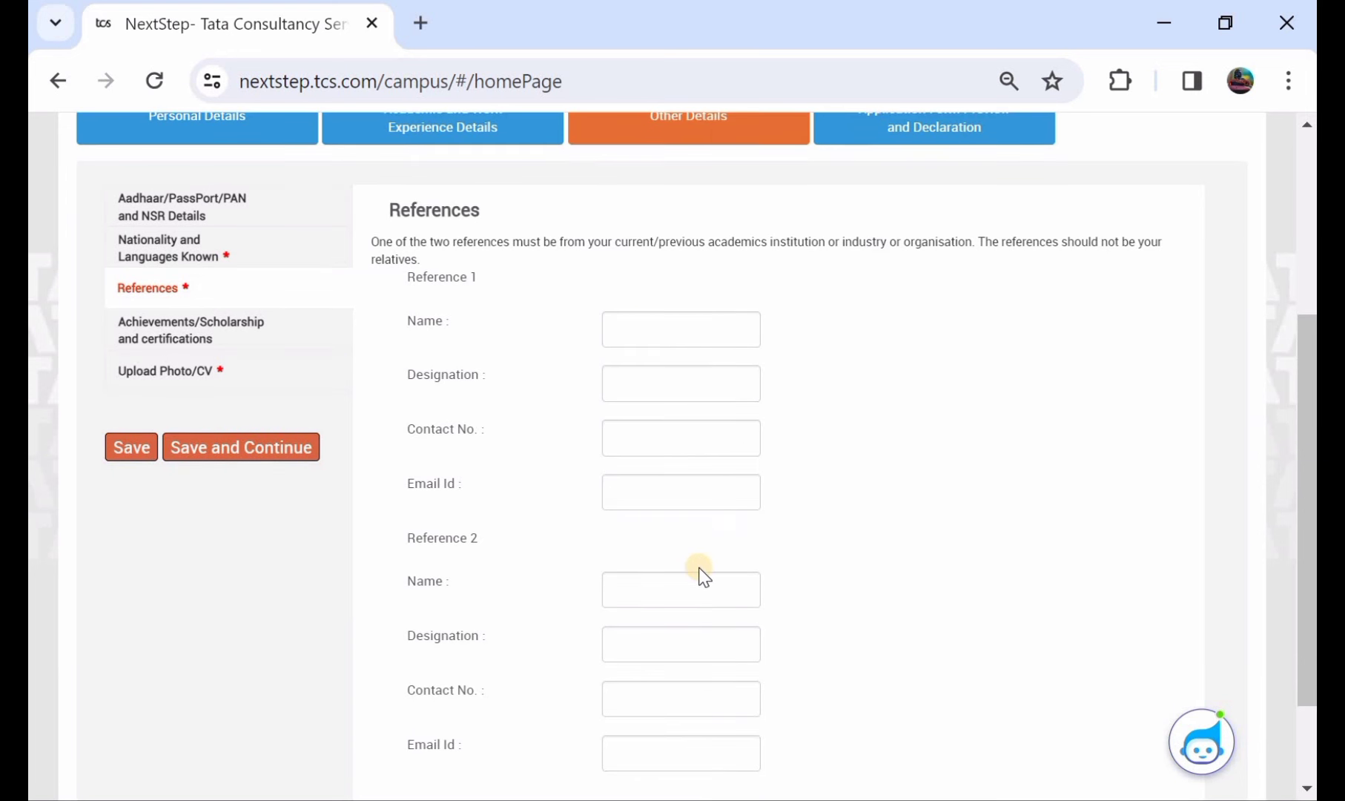
{"action": "scroll", "coordinate": [699, 575], "scroll_direction": "down", "scroll_amount": 1}
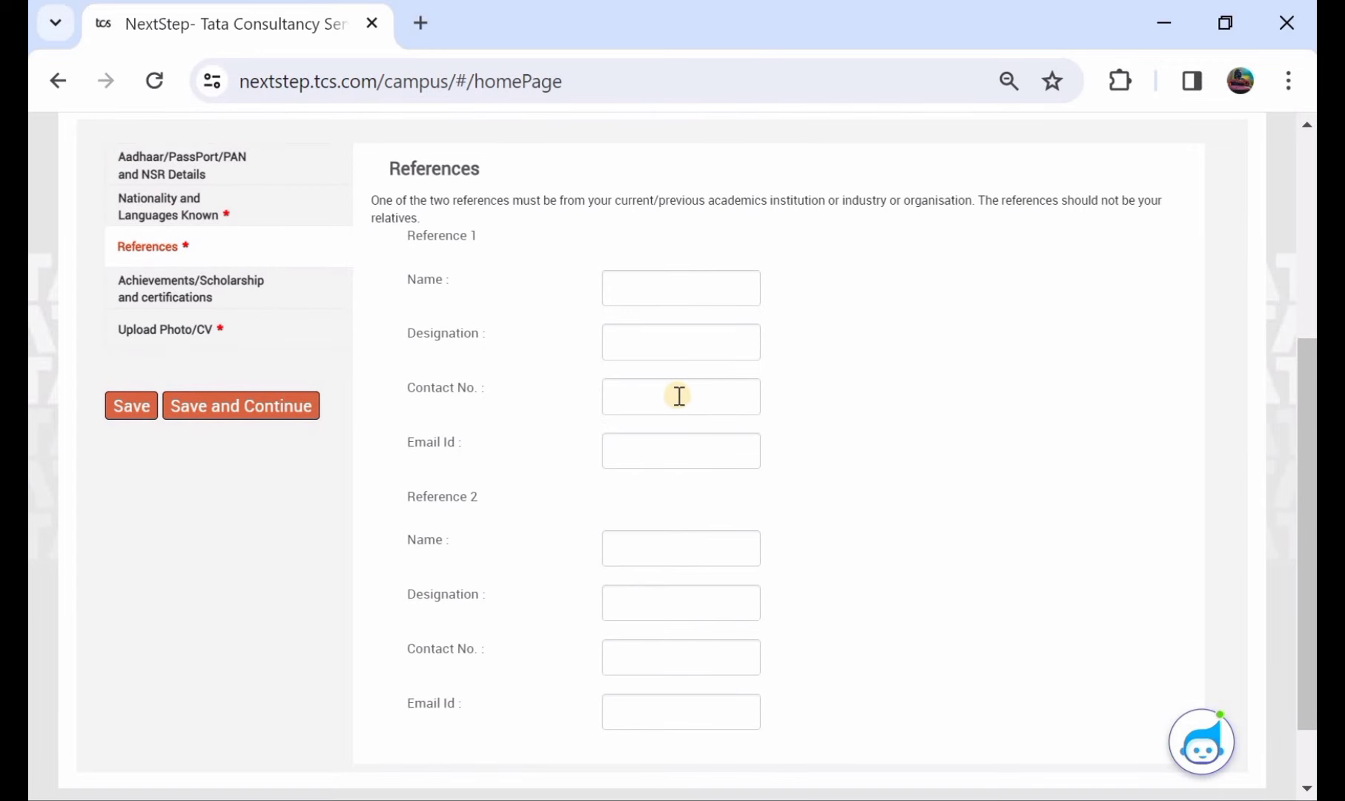
- Save References, enter NA for achievements and scholarships, then save and continue
{"action": "left_click", "coordinate": [115, 407]}
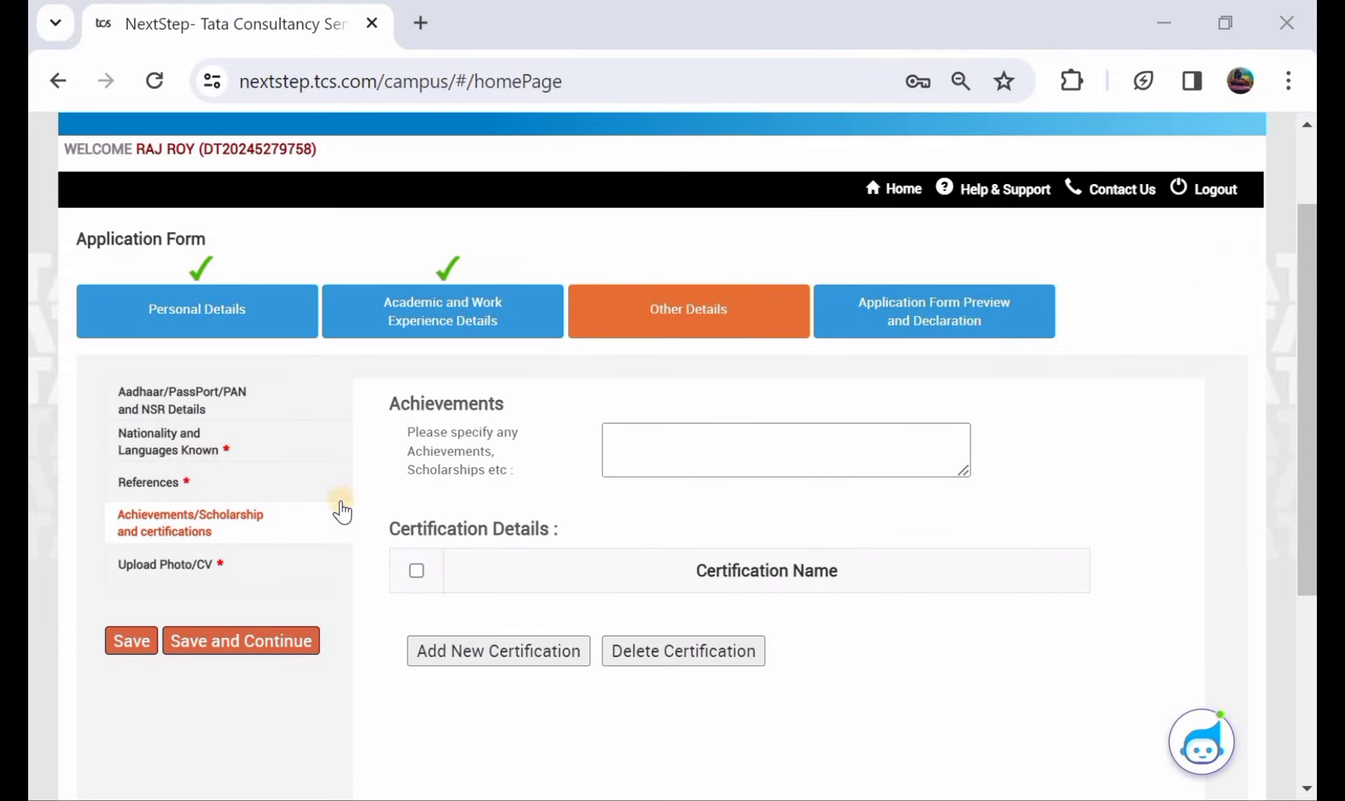
{"action": "left_click", "coordinate": [652, 450]}
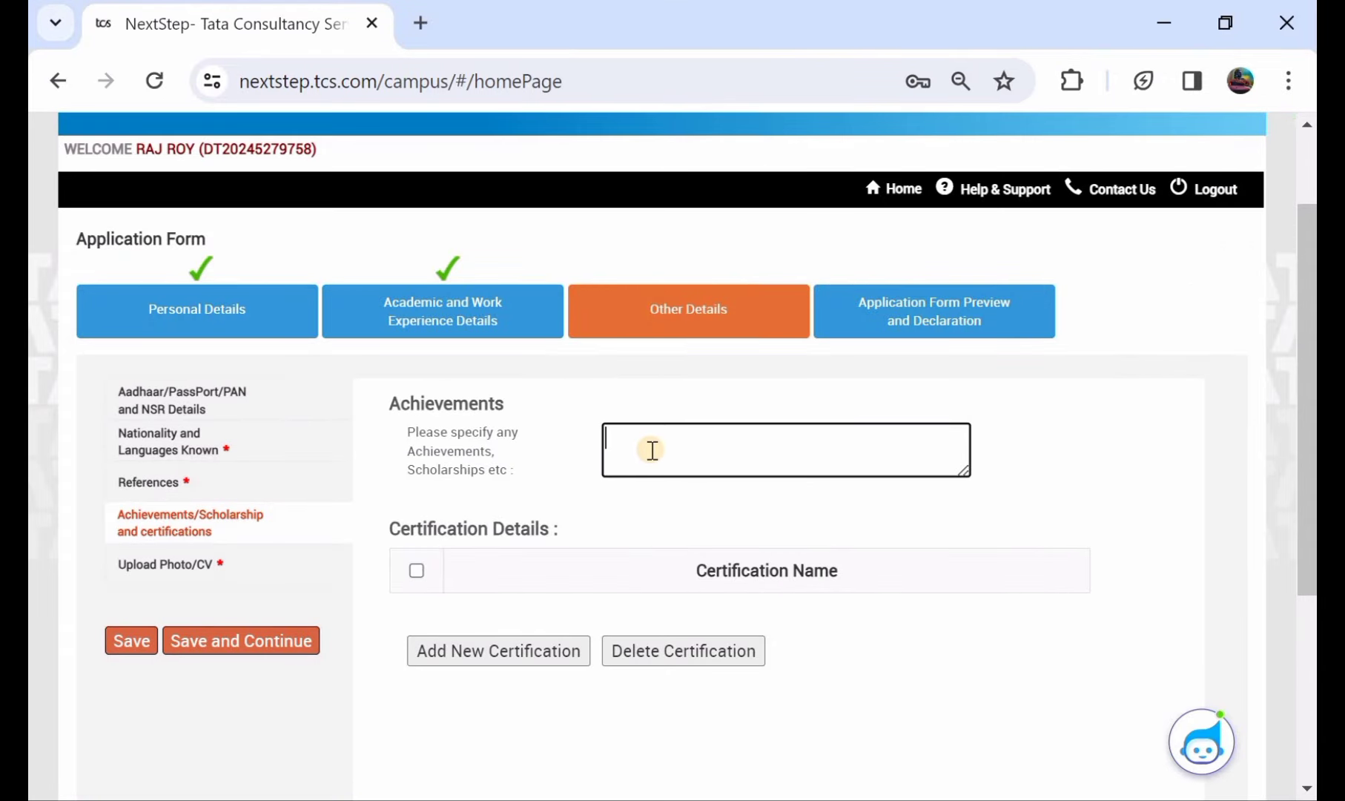
{"action": "type", "text": "NA"}
{"action": "left_click", "coordinate": [141, 640]}
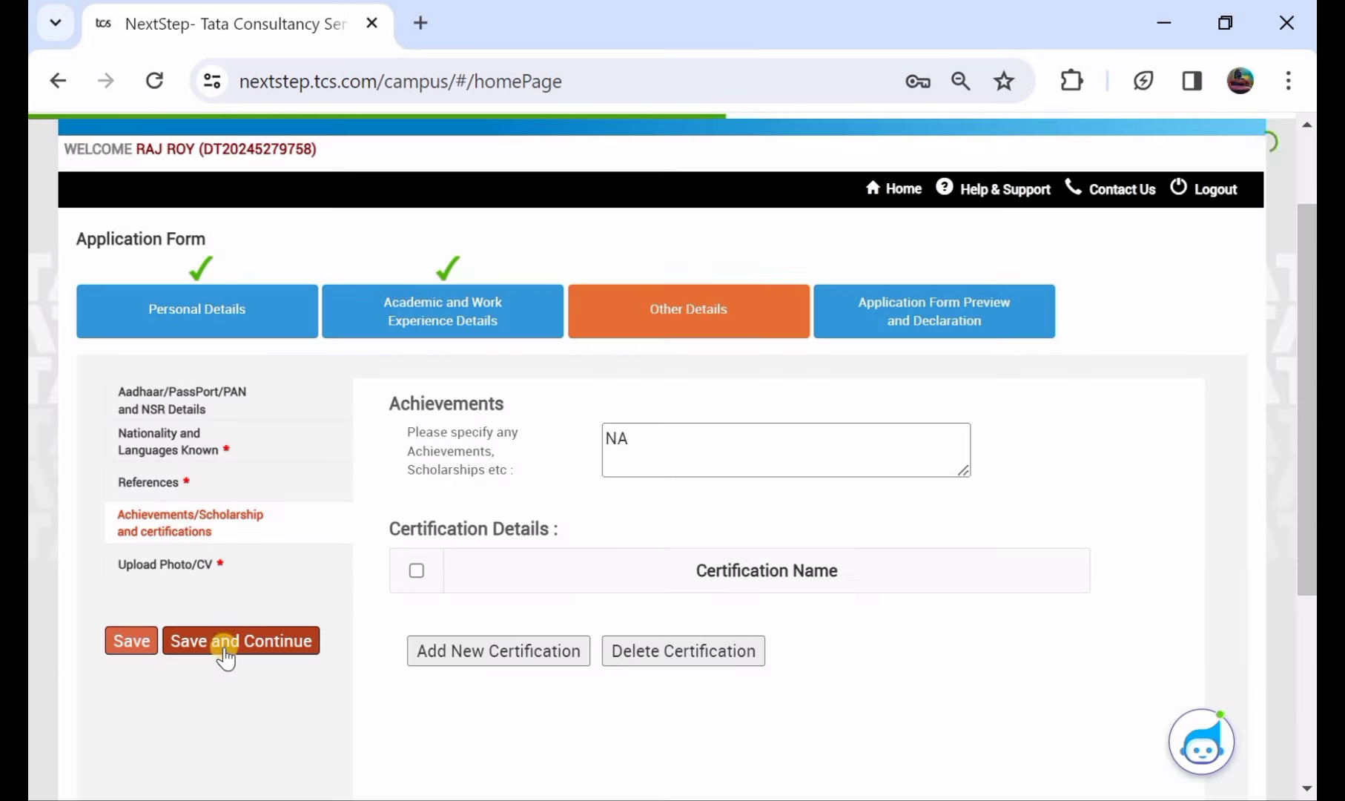
{"action": "left_click", "coordinate": [222, 646]}
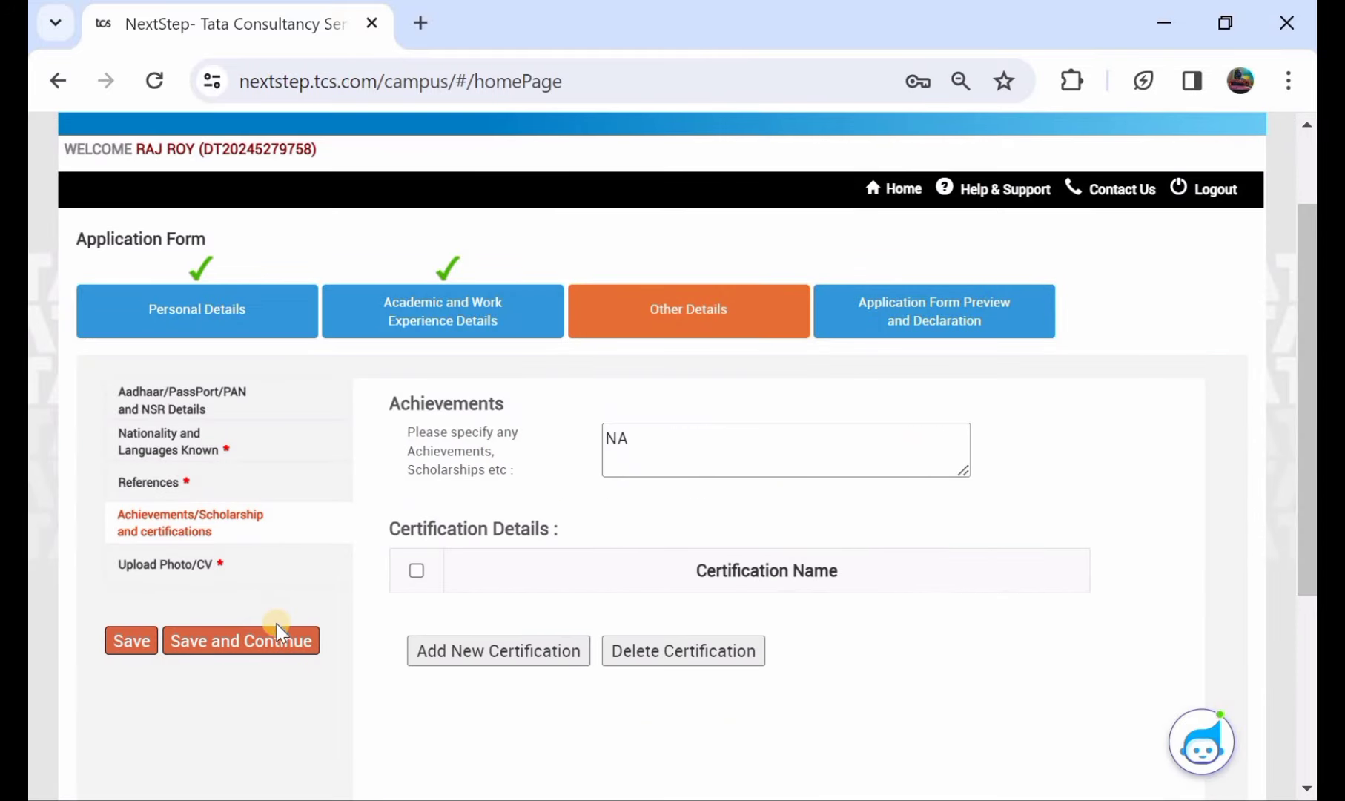
- On the Upload Photo/CV page, enter the identity card's first and last name
{"action": "left_click", "coordinate": [237, 642]}
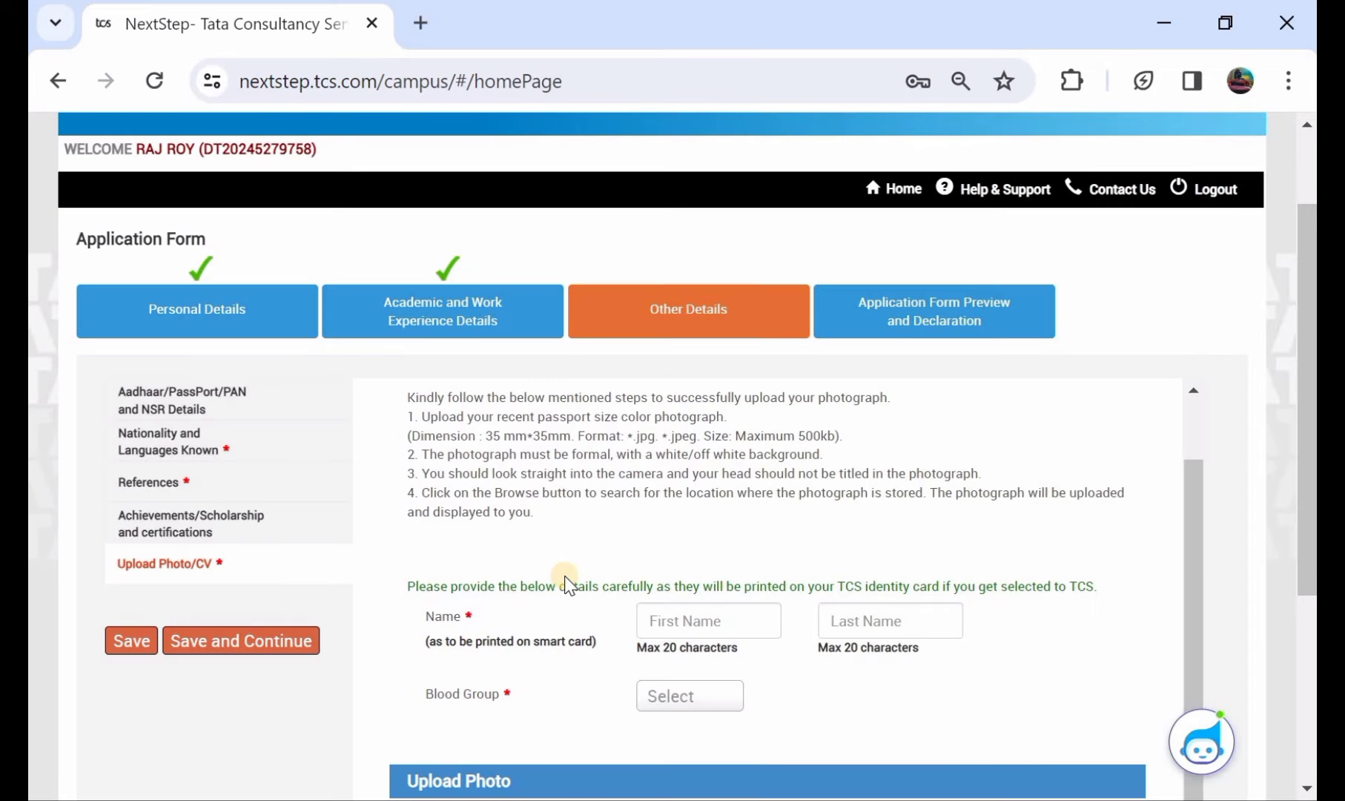
{"action": "scroll", "coordinate": [565, 582], "scroll_direction": "down", "scroll_amount": 1}
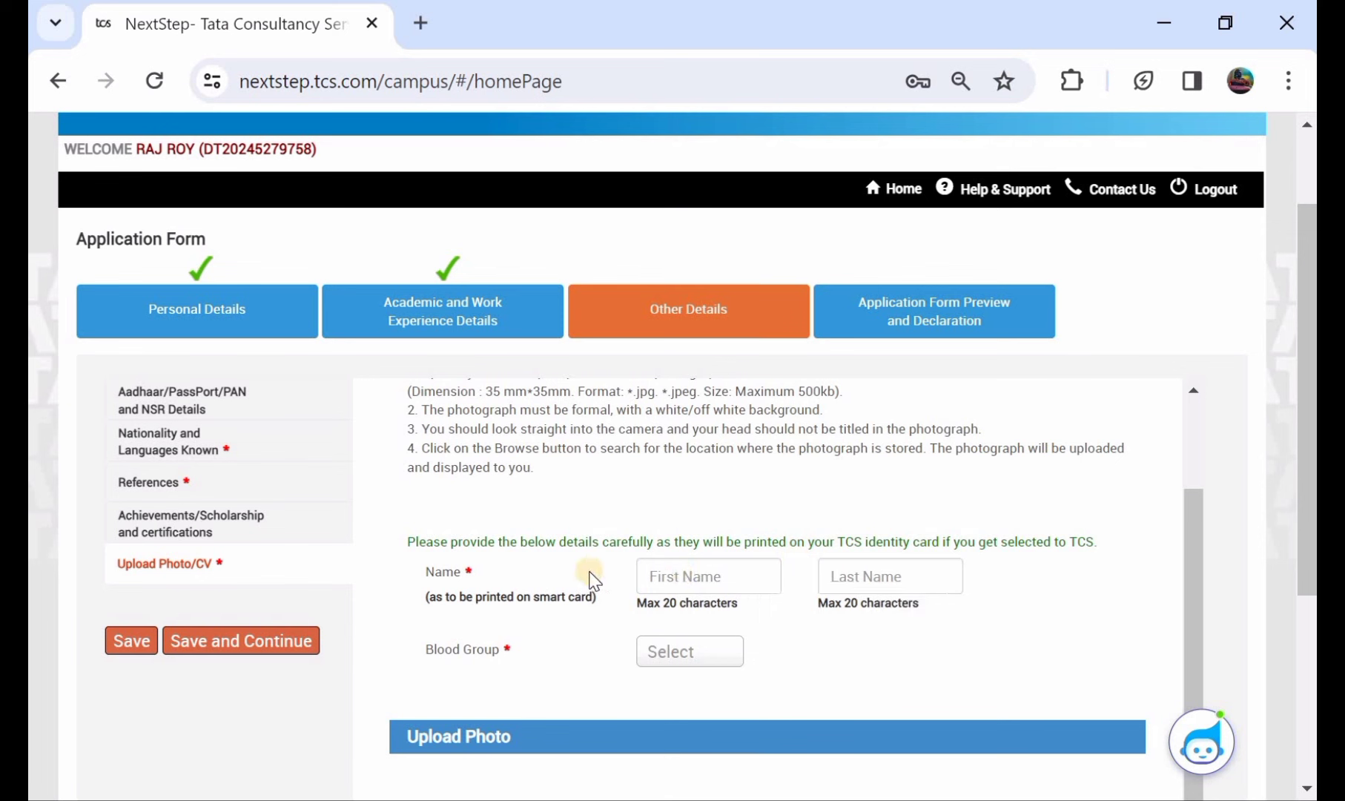
{"action": "left_click", "coordinate": [663, 574]}
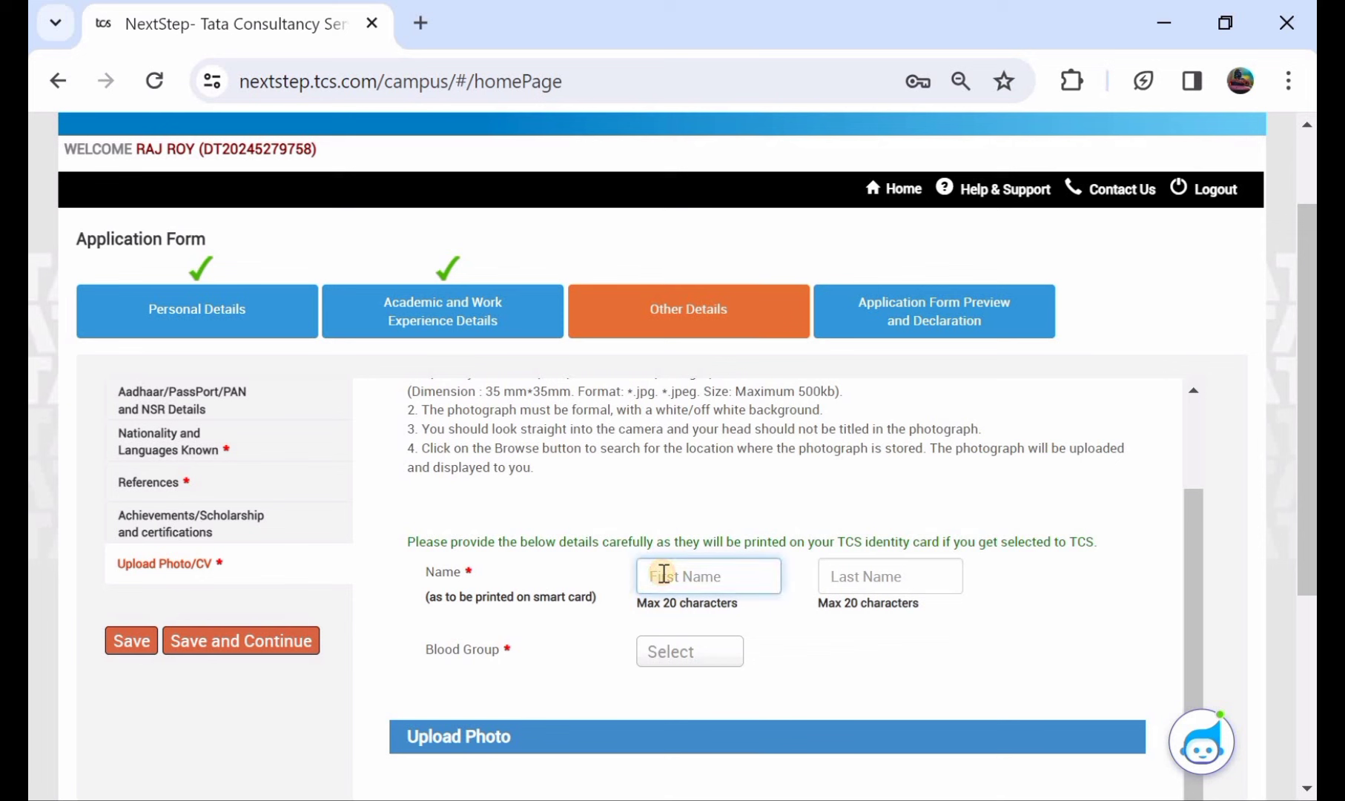
{"action": "left_click", "coordinate": [846, 575]}
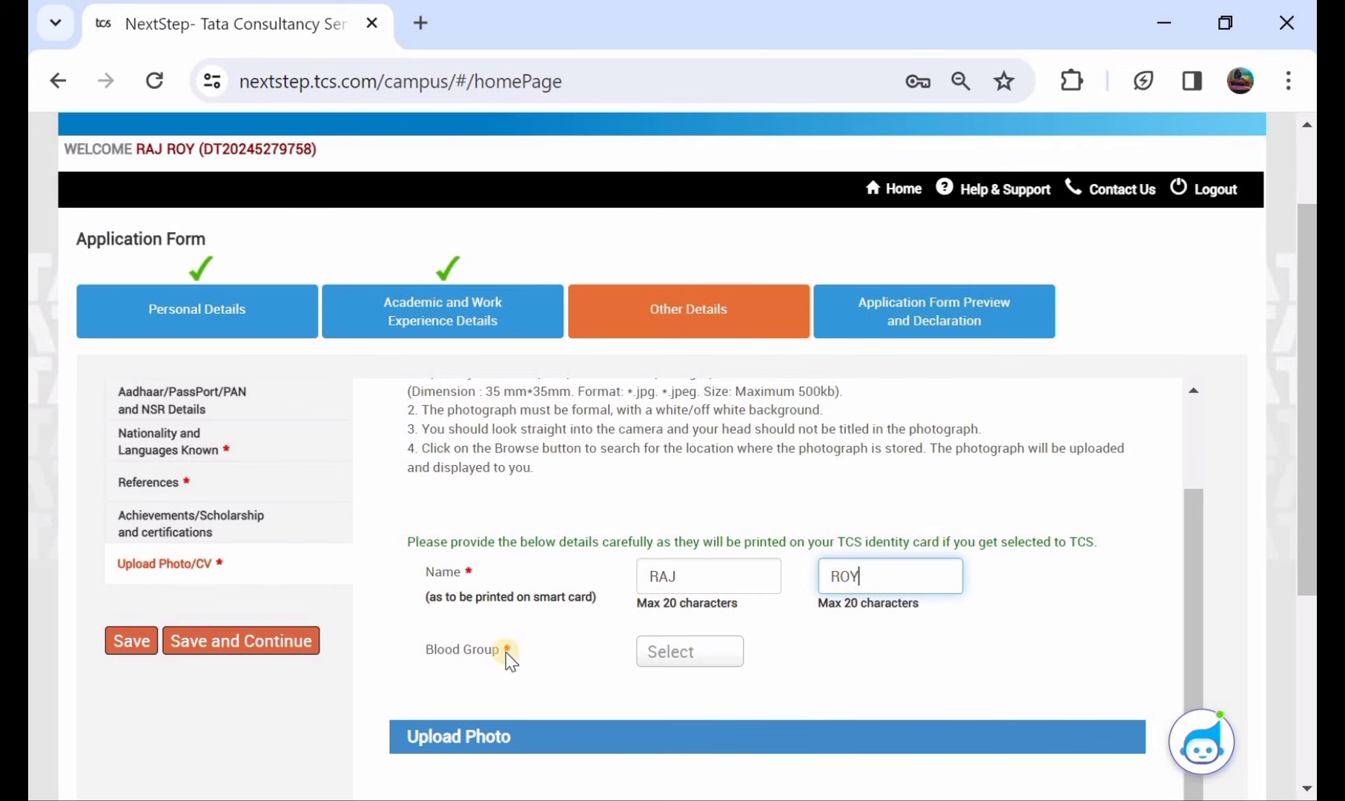
- Set the identity card blood group to AB+
{"action": "left_click", "coordinate": [652, 662]}
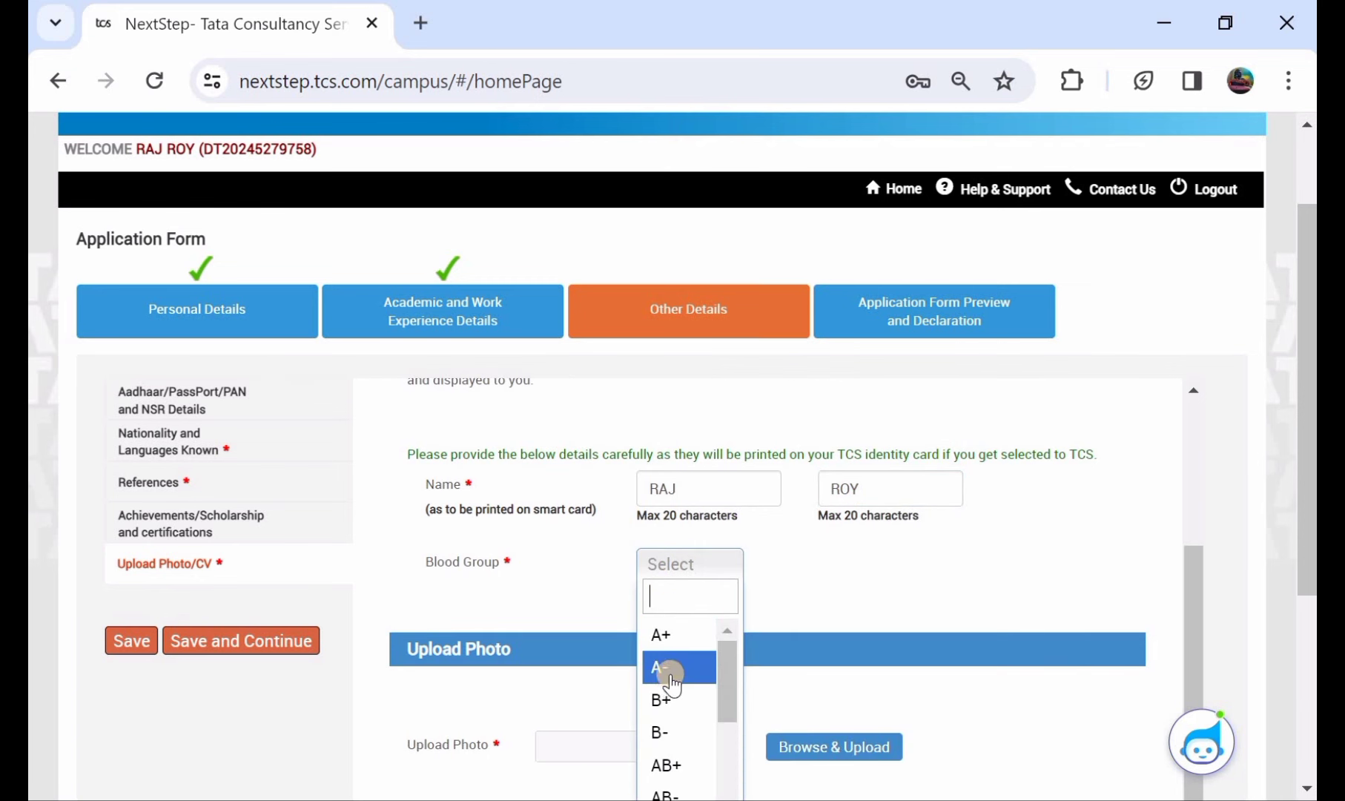
{"action": "left_click", "coordinate": [674, 760]}
{"action": "scroll", "coordinate": [665, 608], "scroll_direction": "down", "scroll_amount": 1}
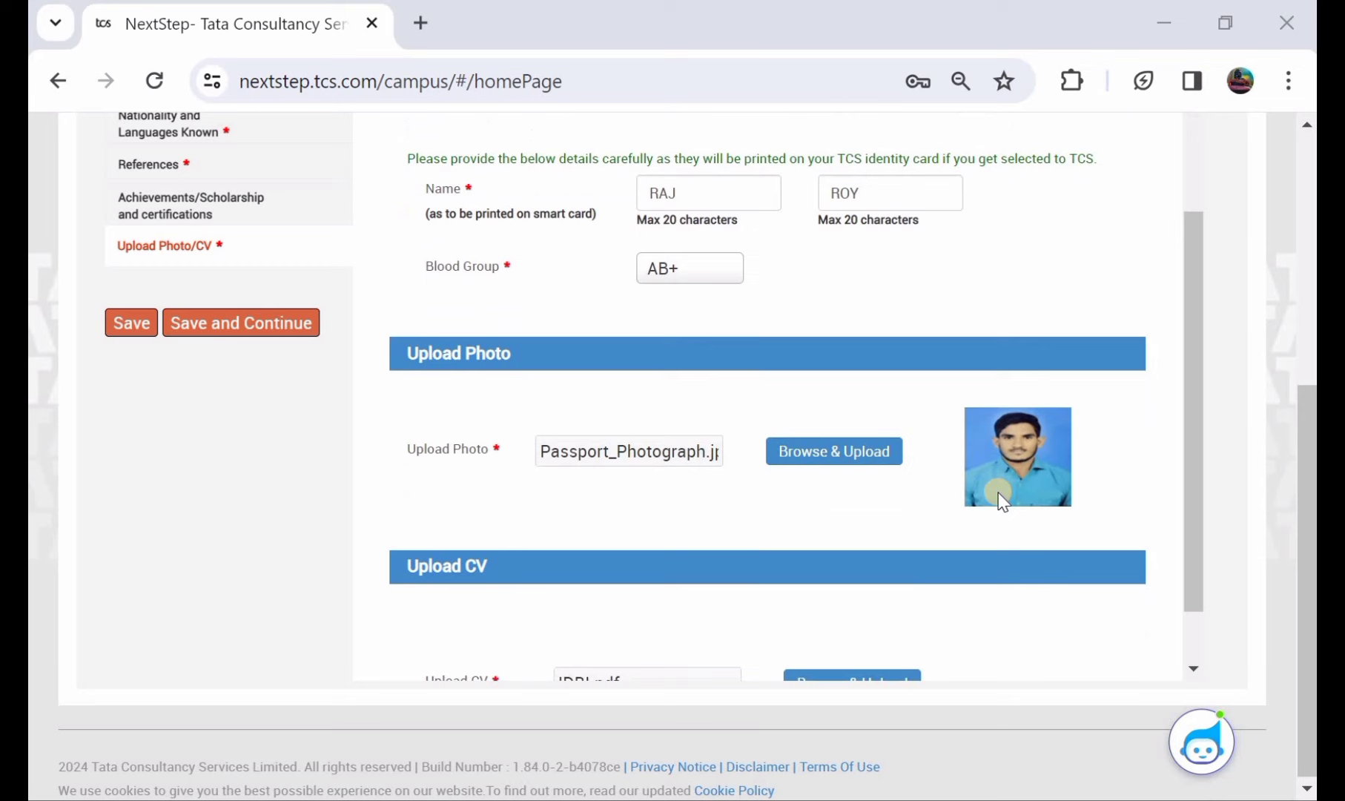
- Save the uploaded photo and CV (IDBI.pdf) and continue to Preview and Declaration
{"action": "scroll", "coordinate": [1000, 500], "scroll_direction": "down", "scroll_amount": 1}
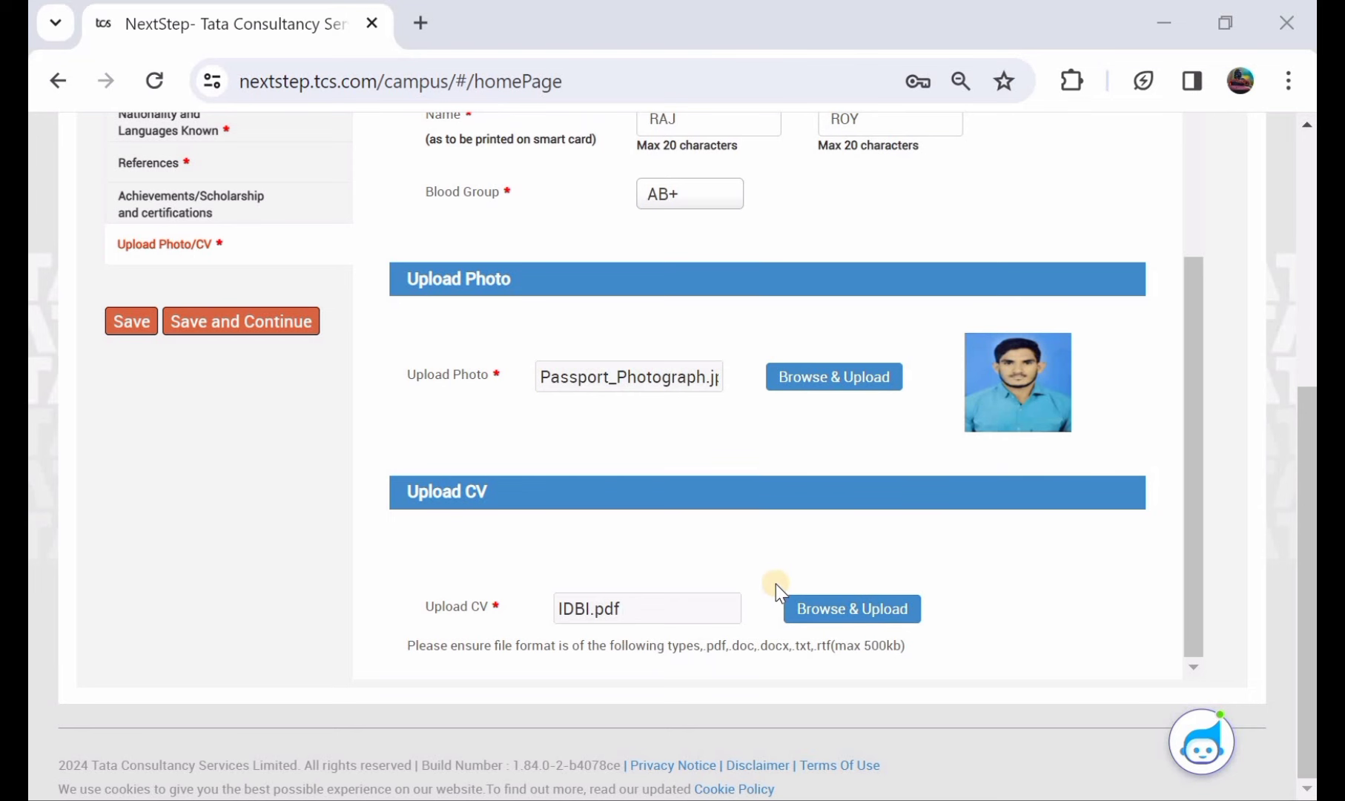
{"action": "scroll", "coordinate": [775, 583], "scroll_direction": "up", "scroll_amount": 1}
{"action": "left_click", "coordinate": [132, 323]}
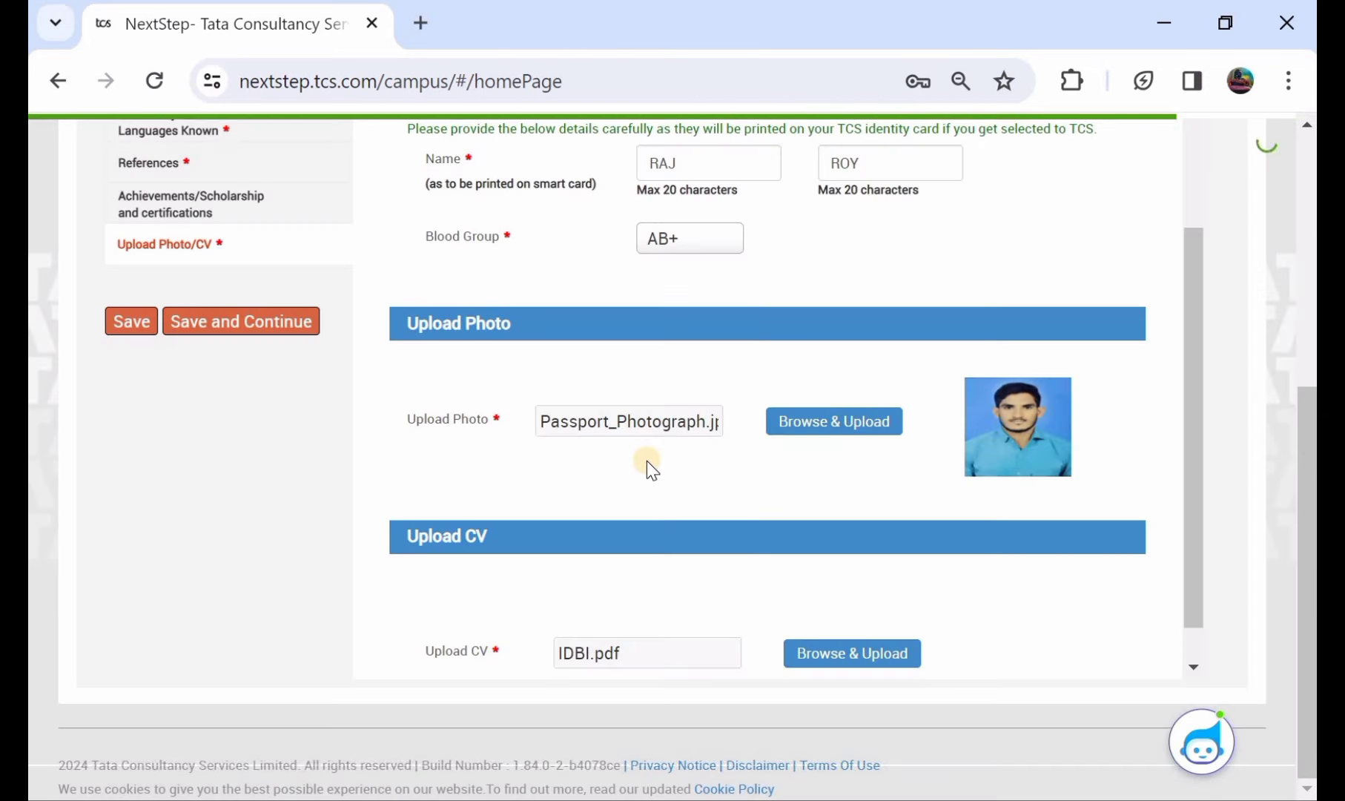
{"action": "left_click", "coordinate": [267, 320]}
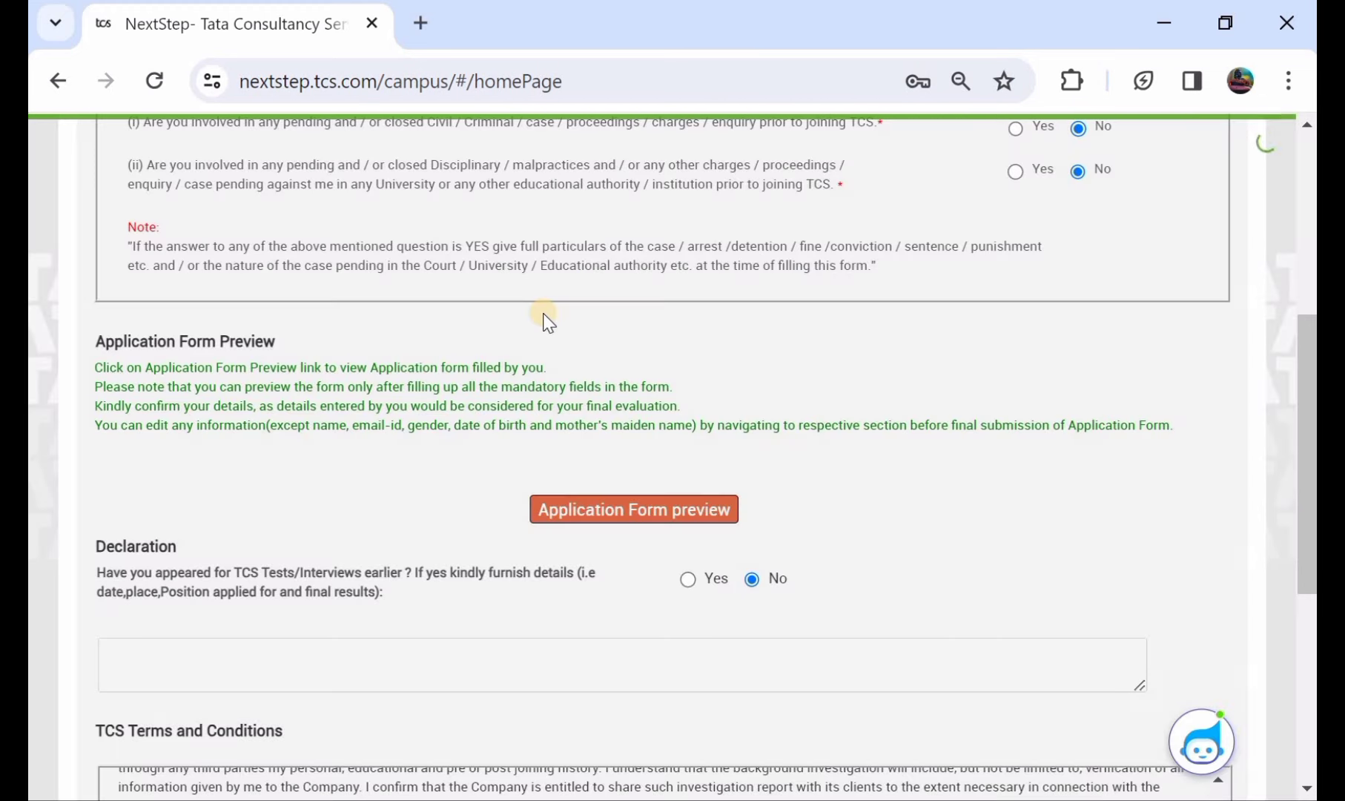
{"action": "scroll", "coordinate": [544, 313], "scroll_direction": "up", "scroll_amount": 3}
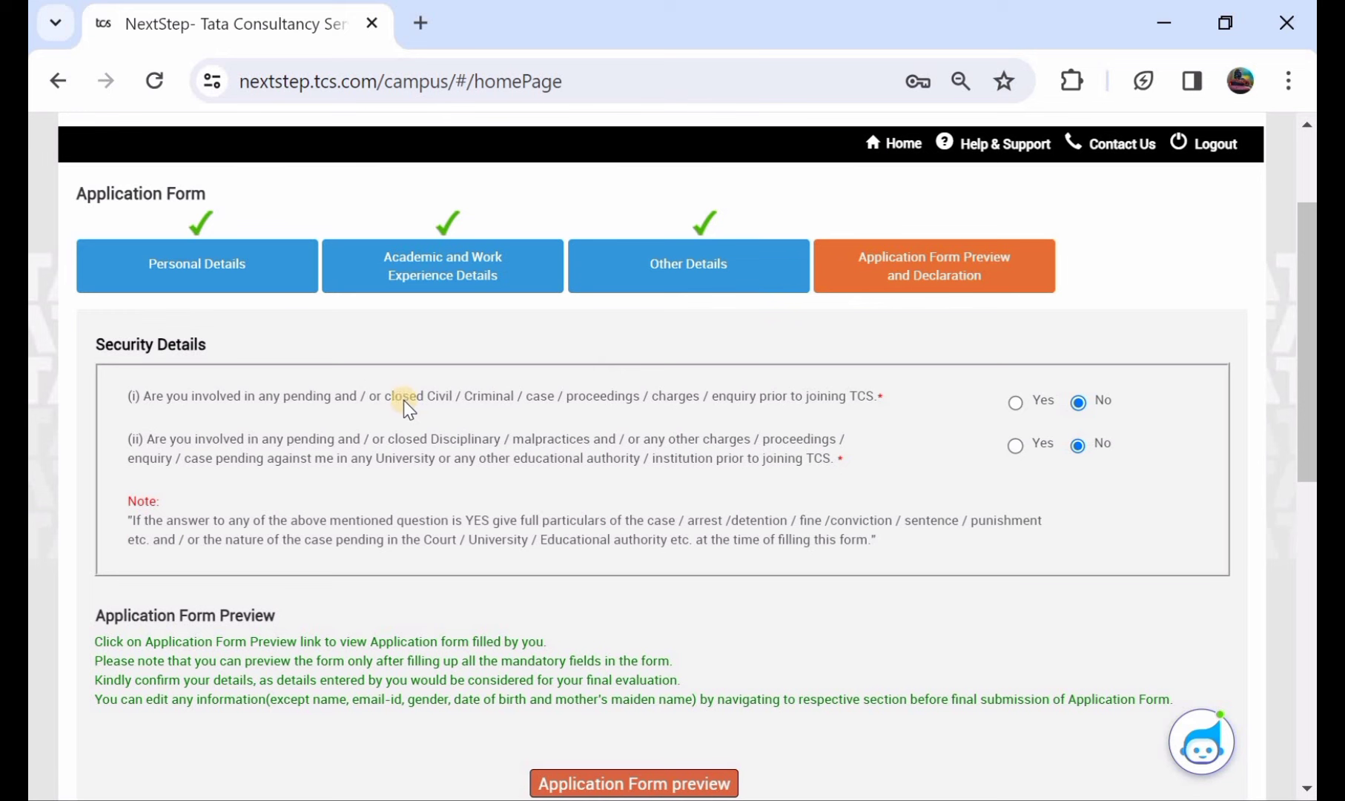
{"action": "left_click", "coordinate": [1015, 403]}
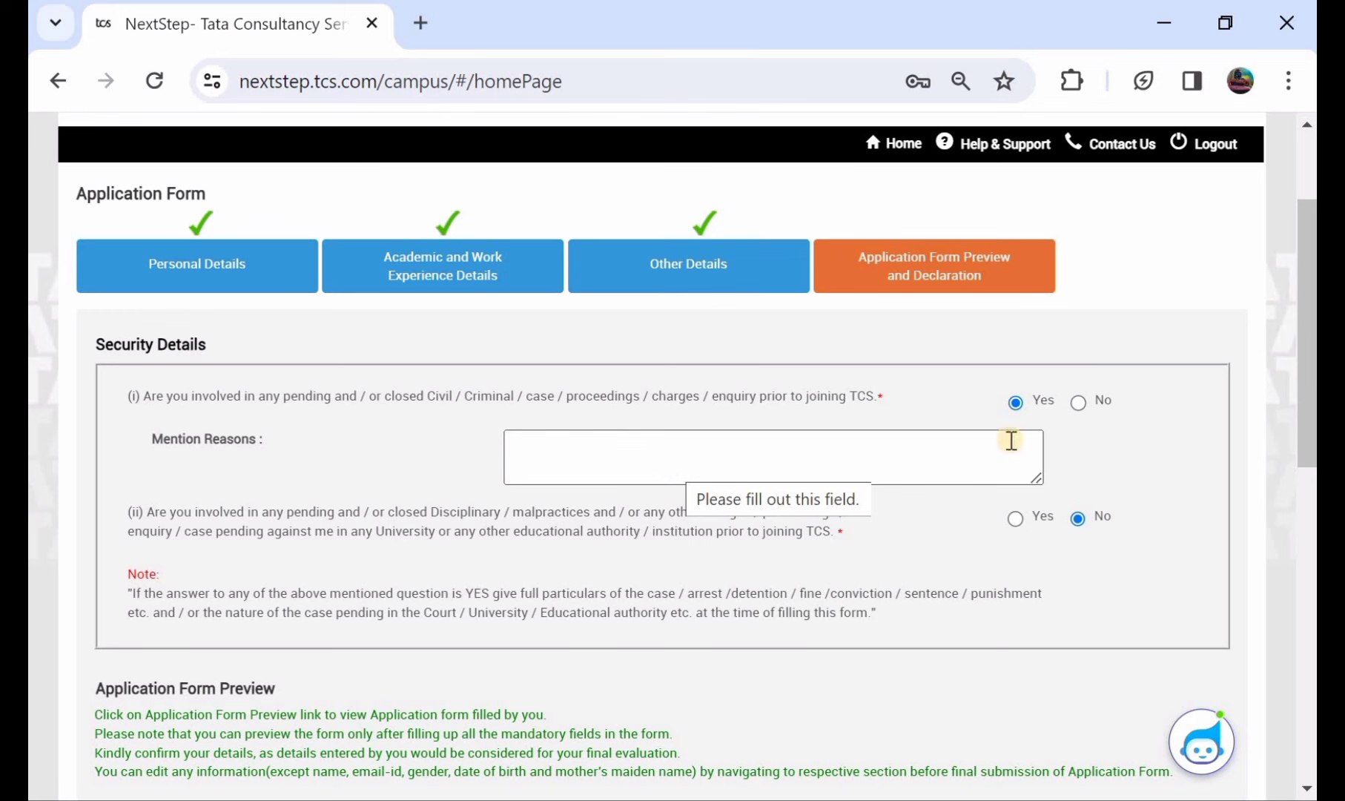
{"action": "left_click", "coordinate": [1078, 404]}
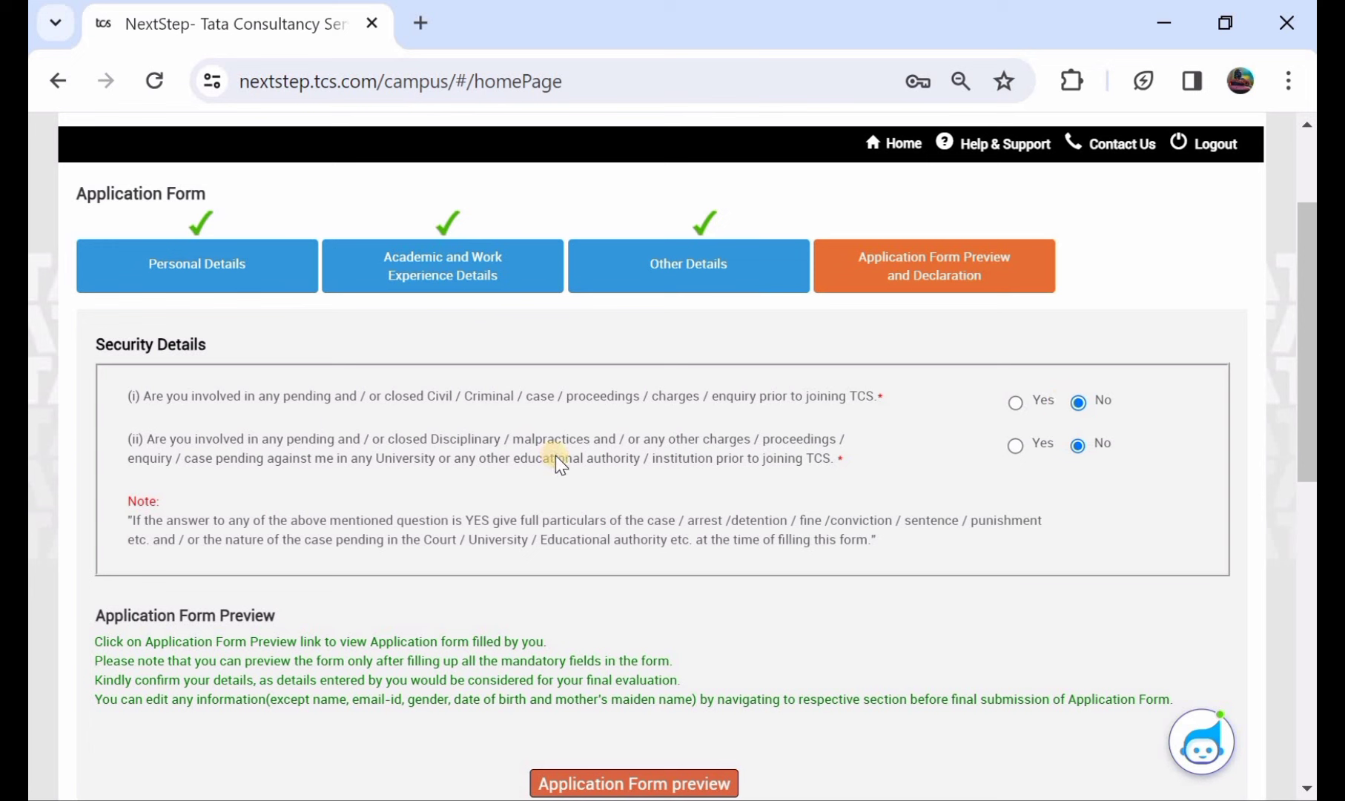
{"action": "left_click", "coordinate": [1016, 444]}
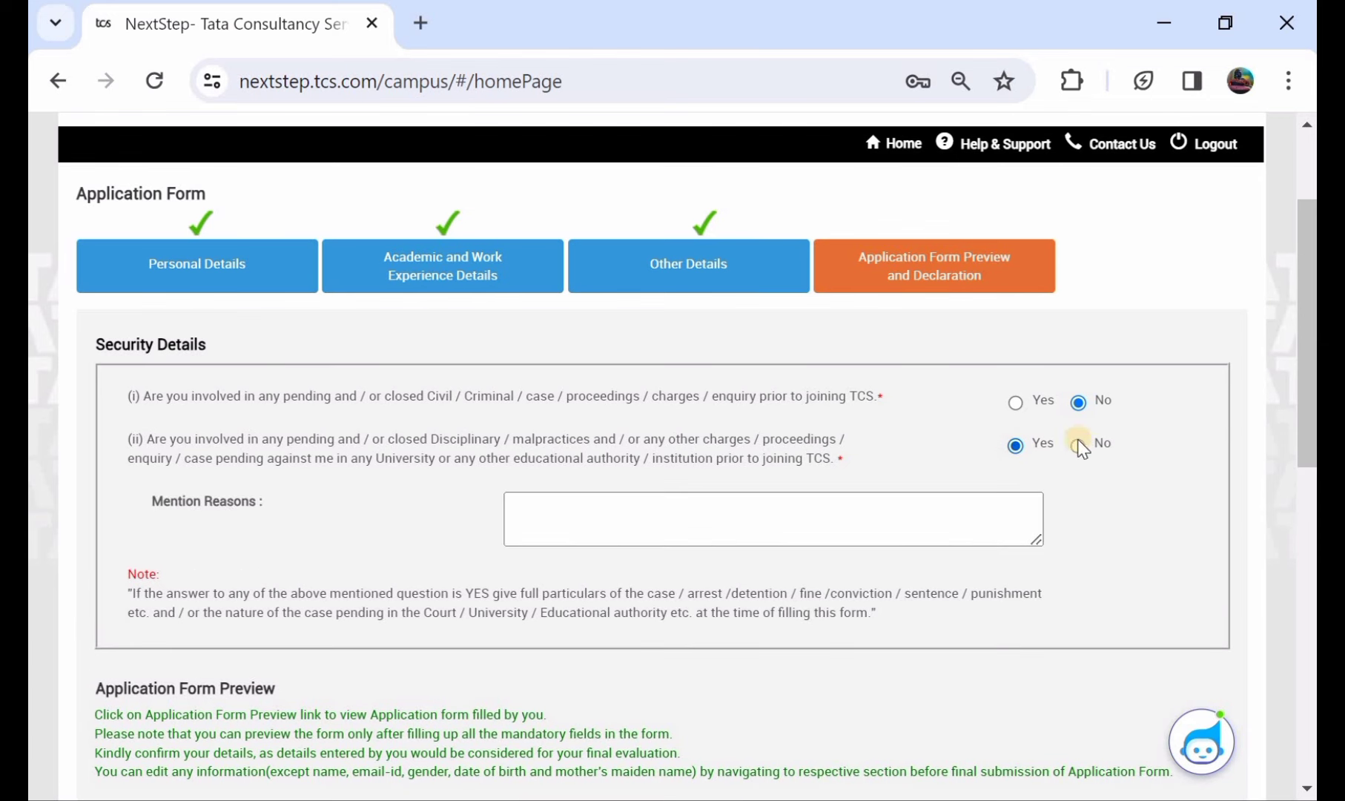
{"action": "left_click", "coordinate": [940, 495]}
{"action": "left_click", "coordinate": [978, 506]}
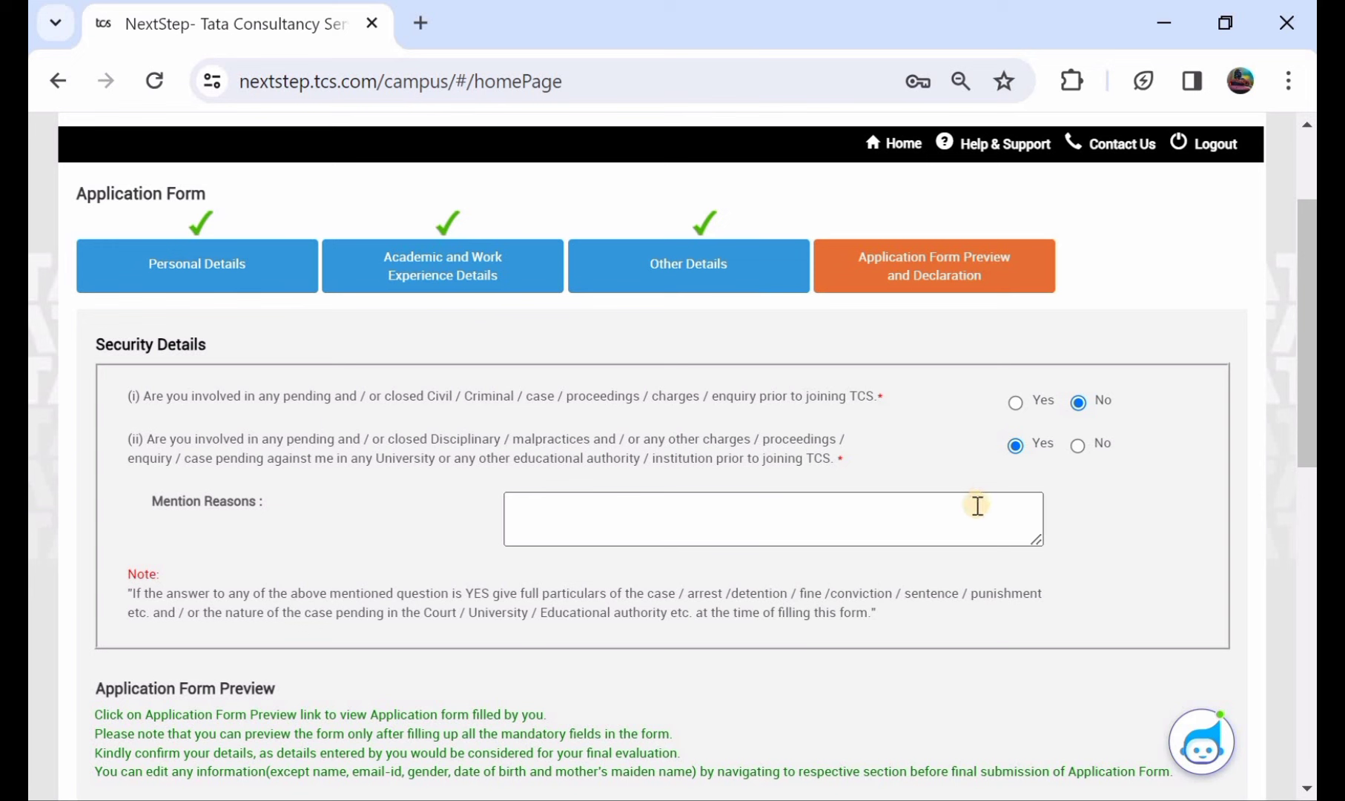
{"action": "left_click", "coordinate": [1078, 445]}
{"action": "scroll", "coordinate": [1086, 433], "scroll_direction": "down", "scroll_amount": 1}
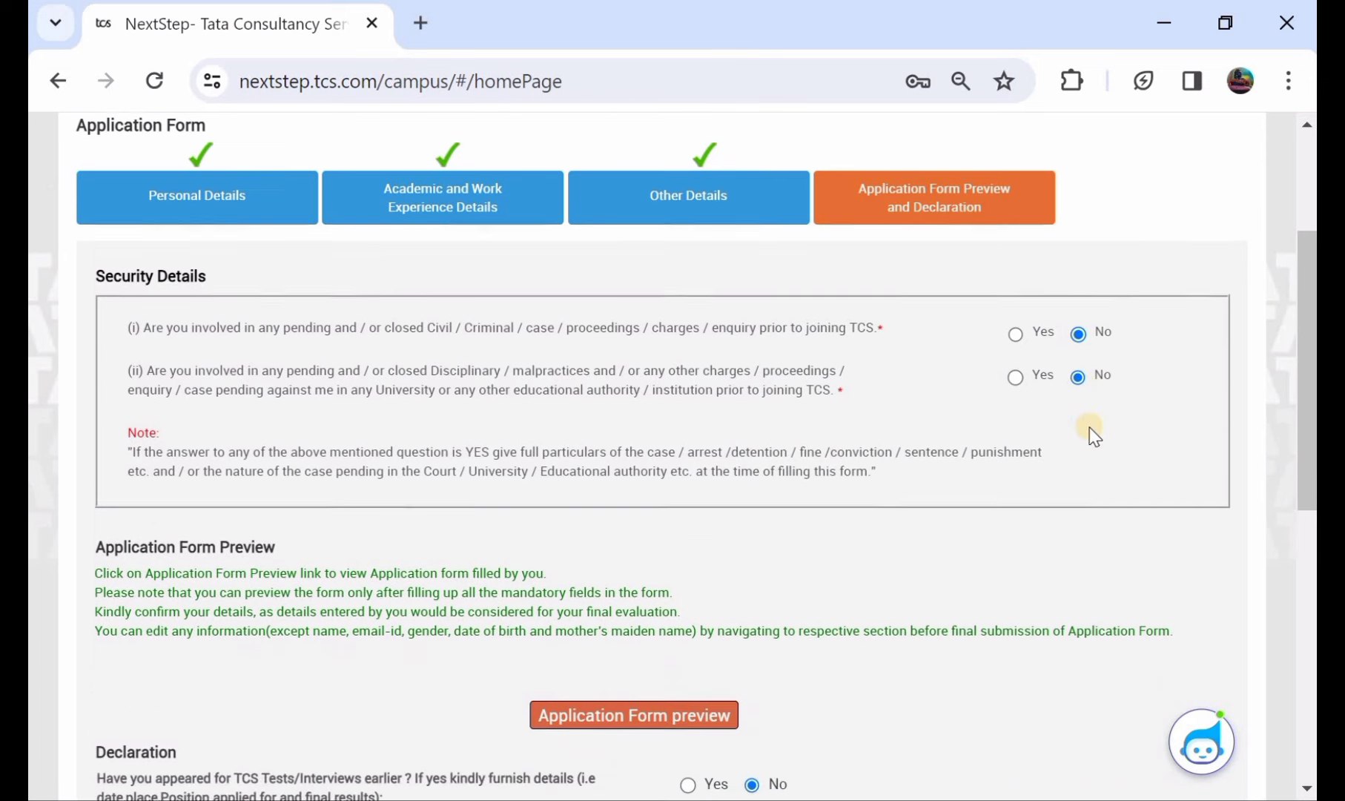
{"action": "scroll", "coordinate": [1094, 436], "scroll_direction": "down", "scroll_amount": 2}
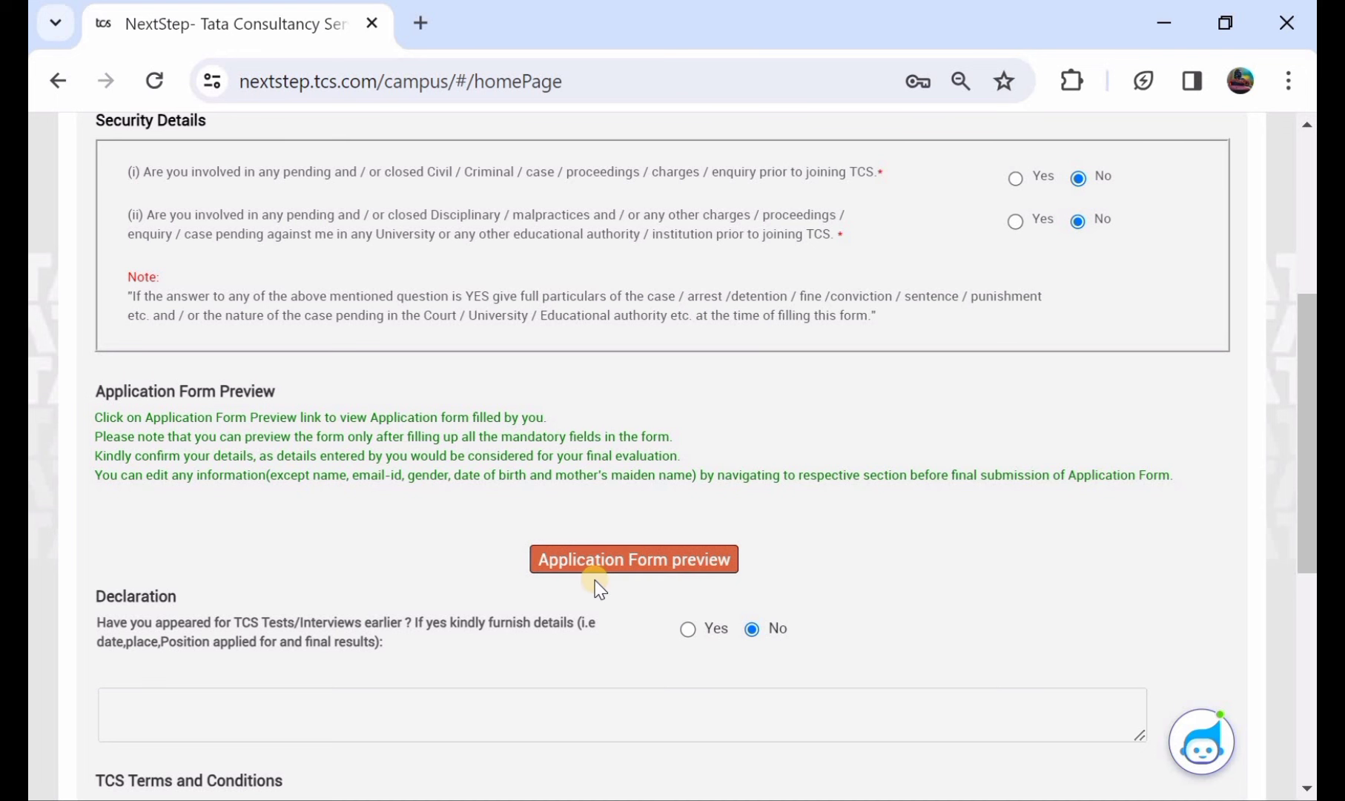
- Generate the application form preview and answer No to earlier TCS tests or interviews
{"action": "left_click", "coordinate": [596, 561]}
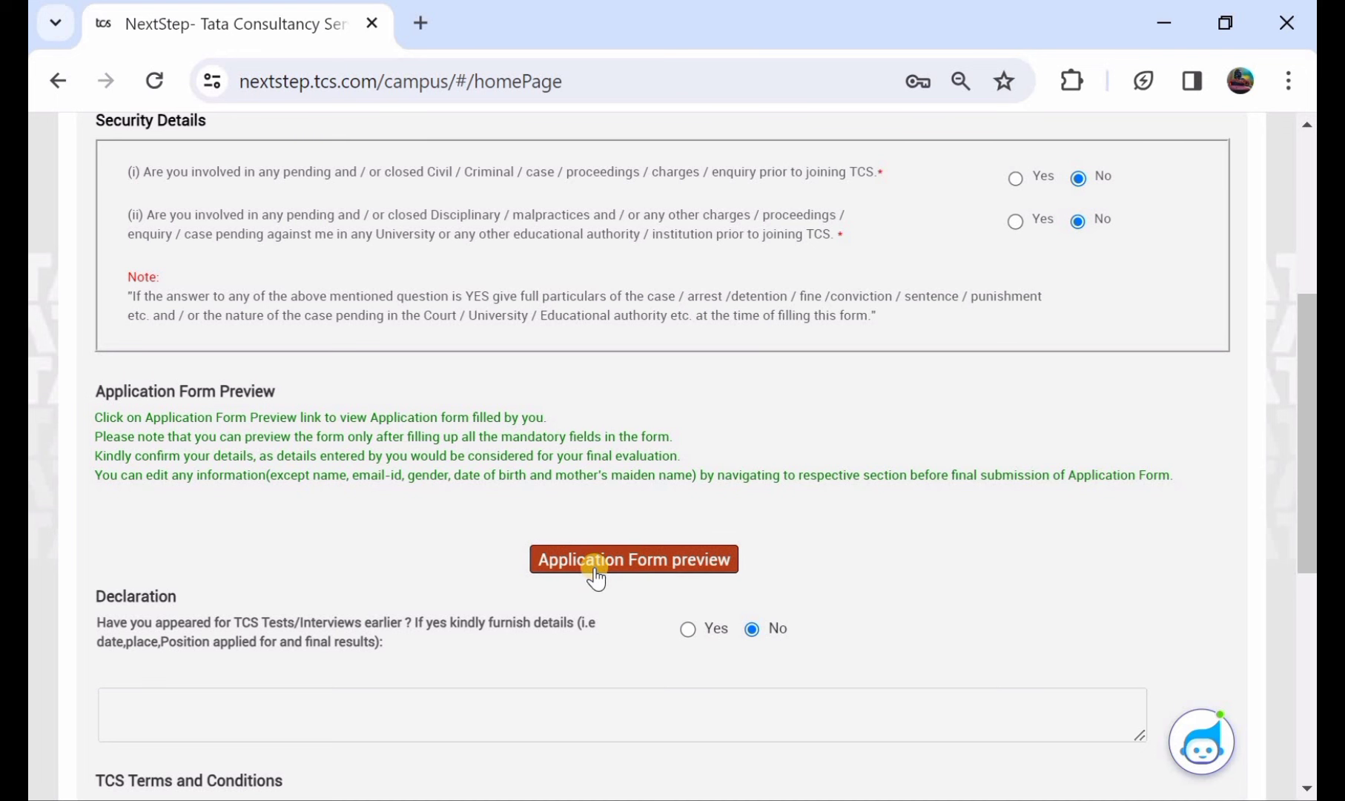
{"action": "scroll", "coordinate": [597, 572], "scroll_direction": "down", "scroll_amount": 1}
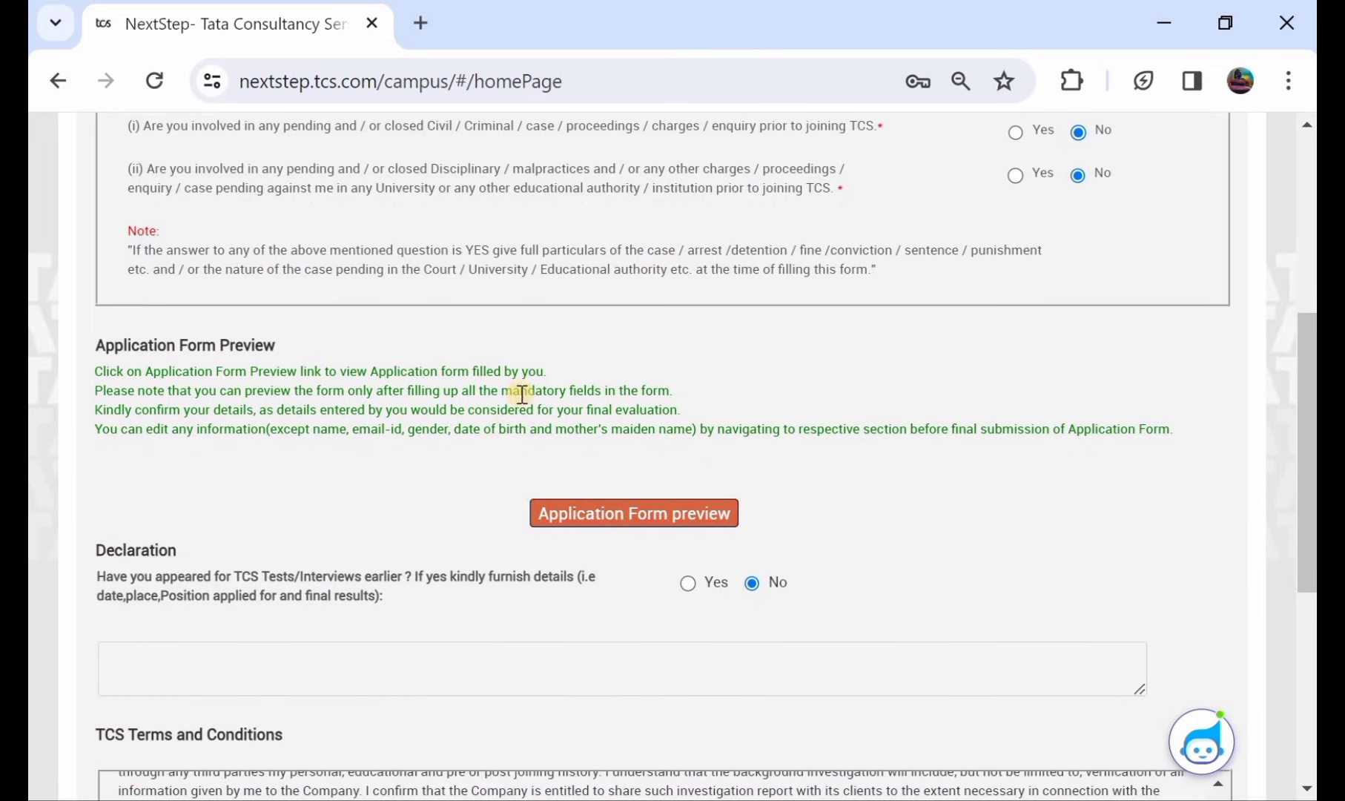
{"action": "left_click", "coordinate": [623, 510]}
{"action": "scroll", "coordinate": [519, 482], "scroll_direction": "down", "scroll_amount": 2}
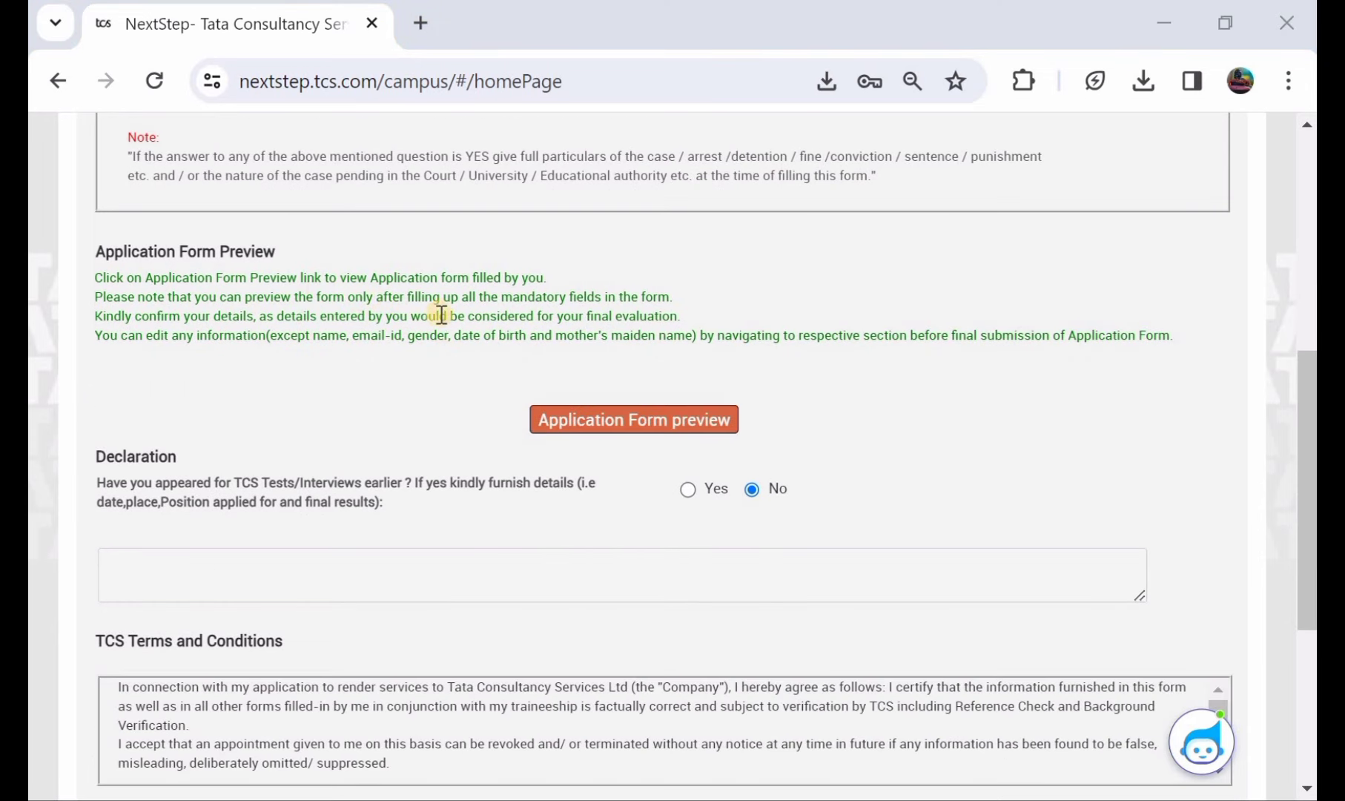
{"action": "scroll", "coordinate": [455, 300], "scroll_direction": "down", "scroll_amount": 1}
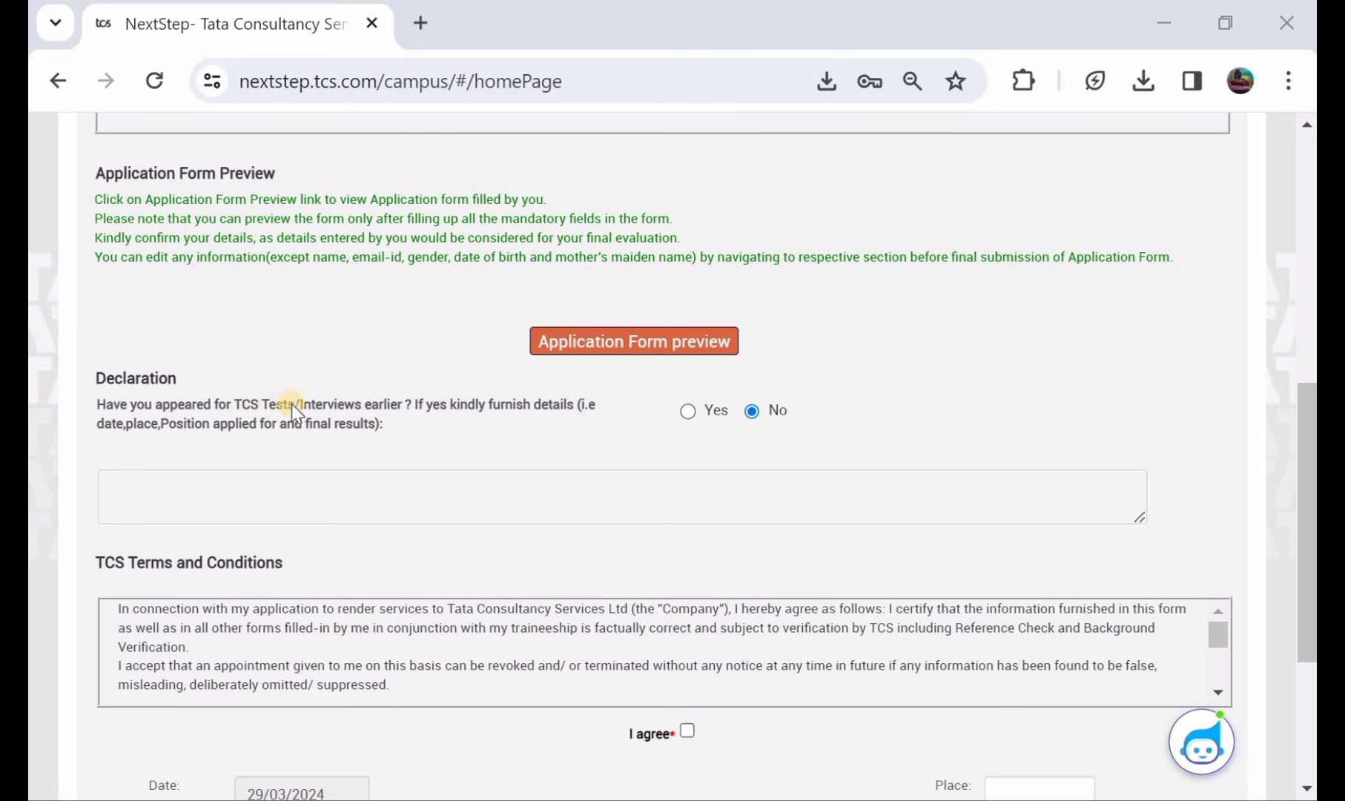
{"action": "left_click", "coordinate": [687, 411]}
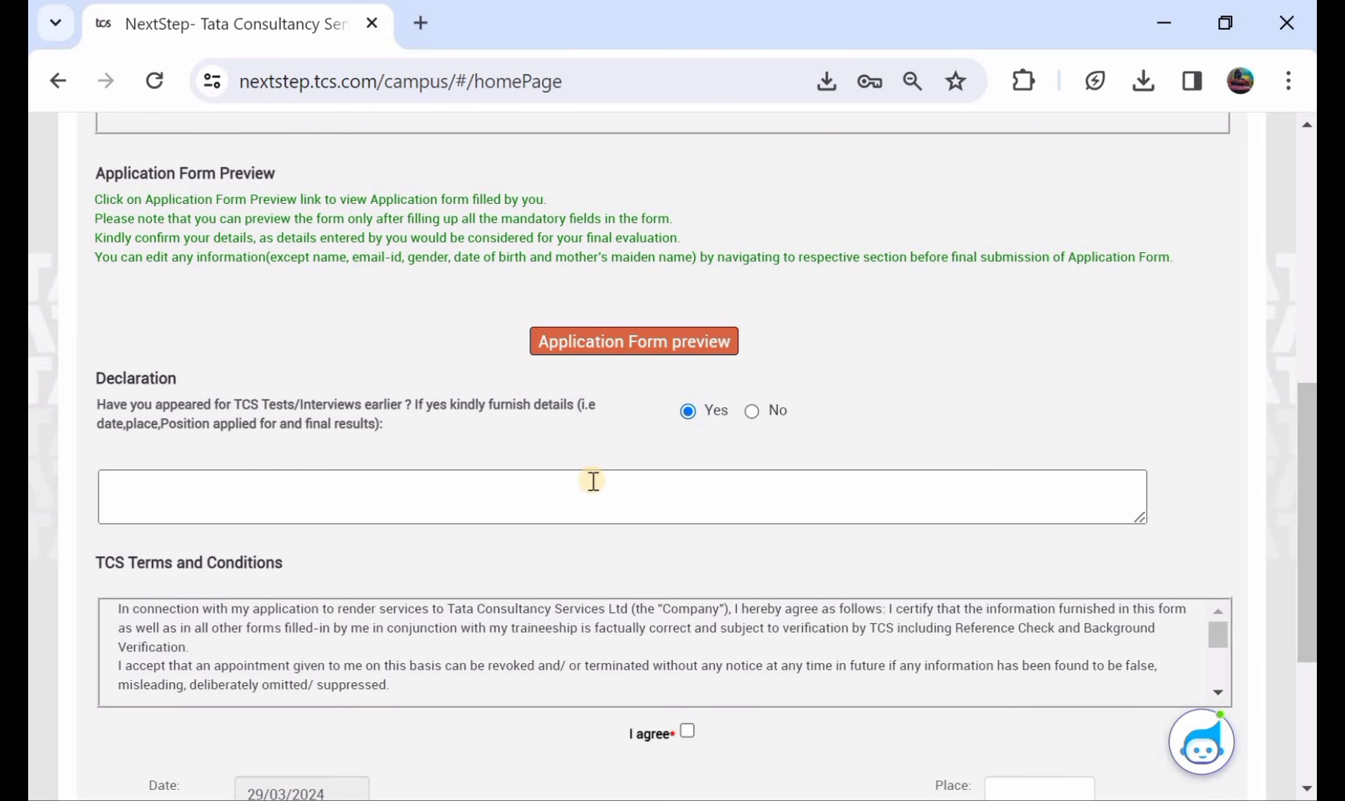
{"action": "left_click", "coordinate": [752, 411]}
- Enter the town name as the declaration place beside the 29/03/2024 date
{"action": "scroll", "coordinate": [517, 474], "scroll_direction": "down", "scroll_amount": 2}
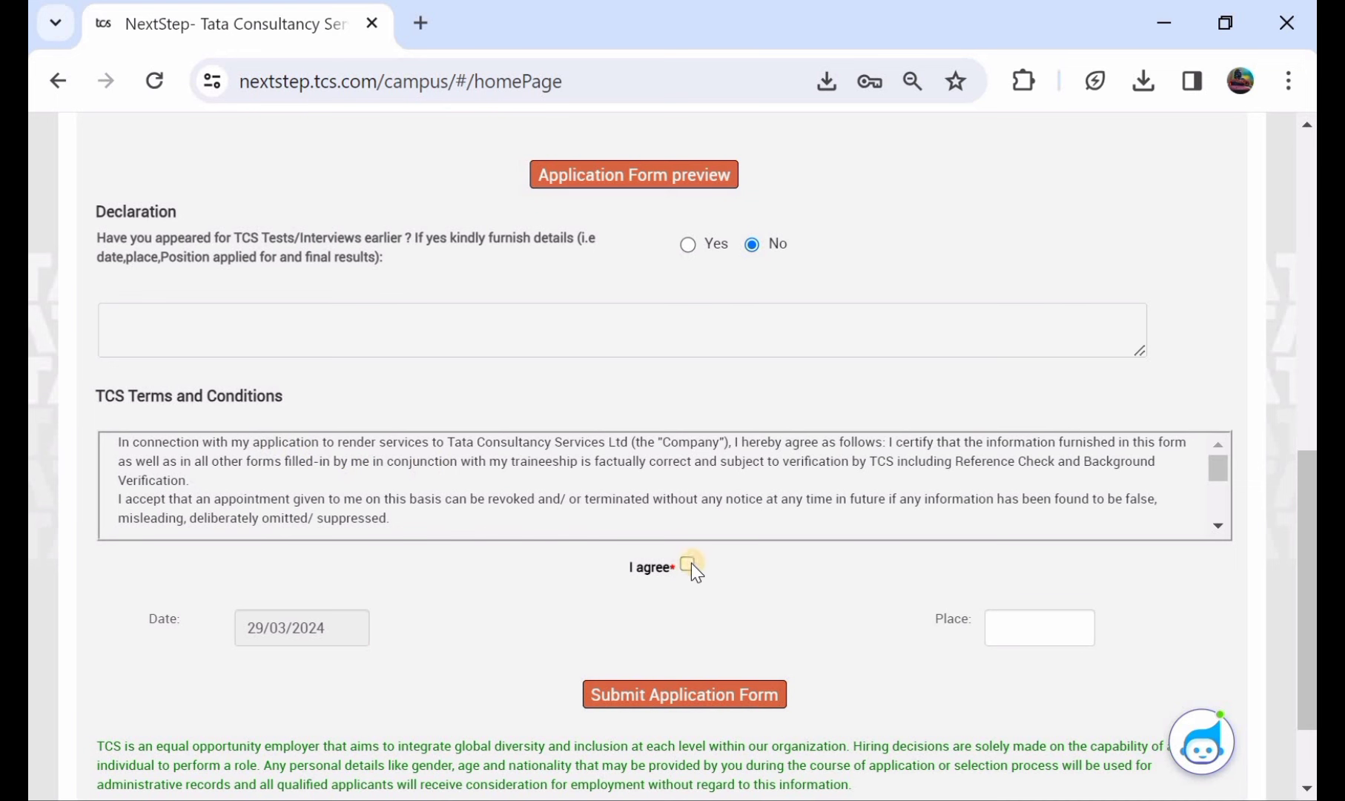
{"action": "scroll", "coordinate": [765, 549], "scroll_direction": "down", "scroll_amount": 1}
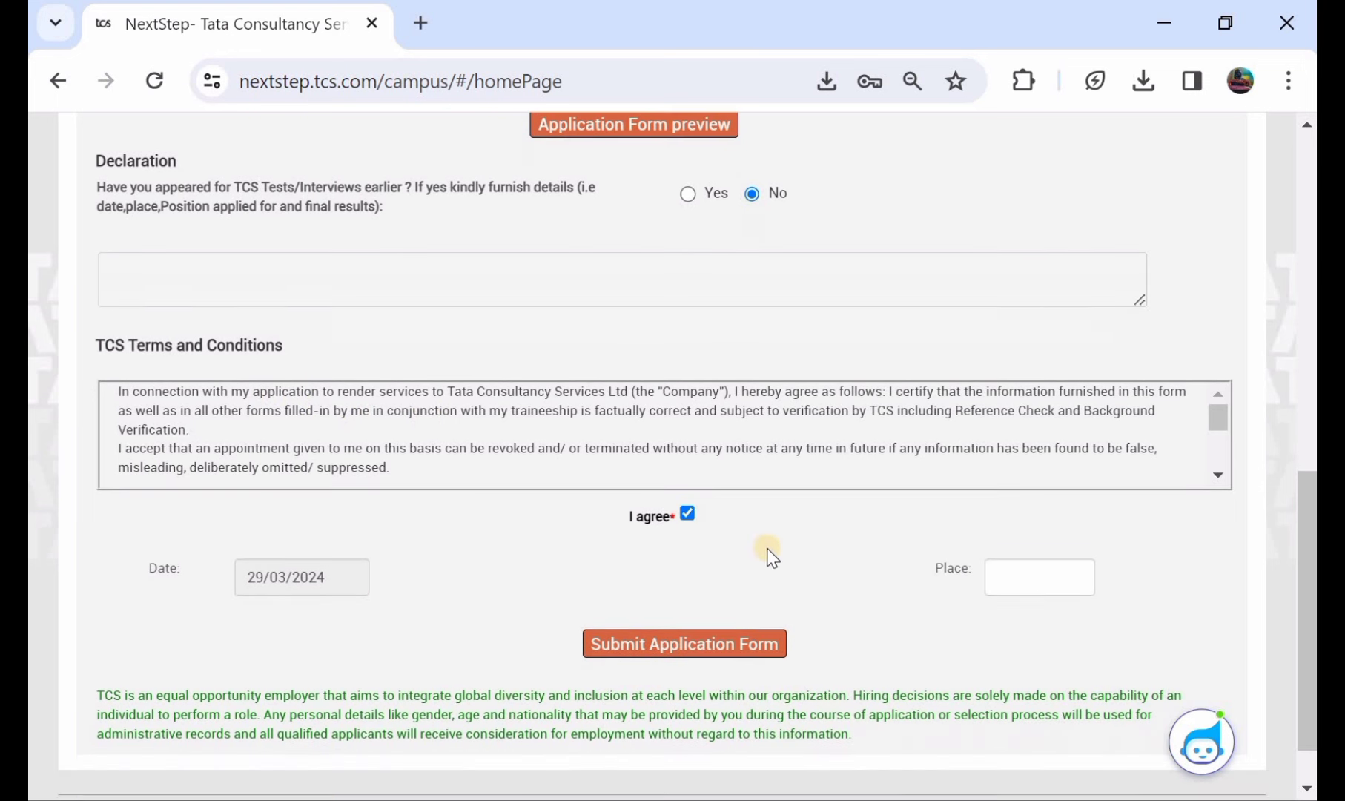
{"action": "left_click", "coordinate": [1011, 577]}
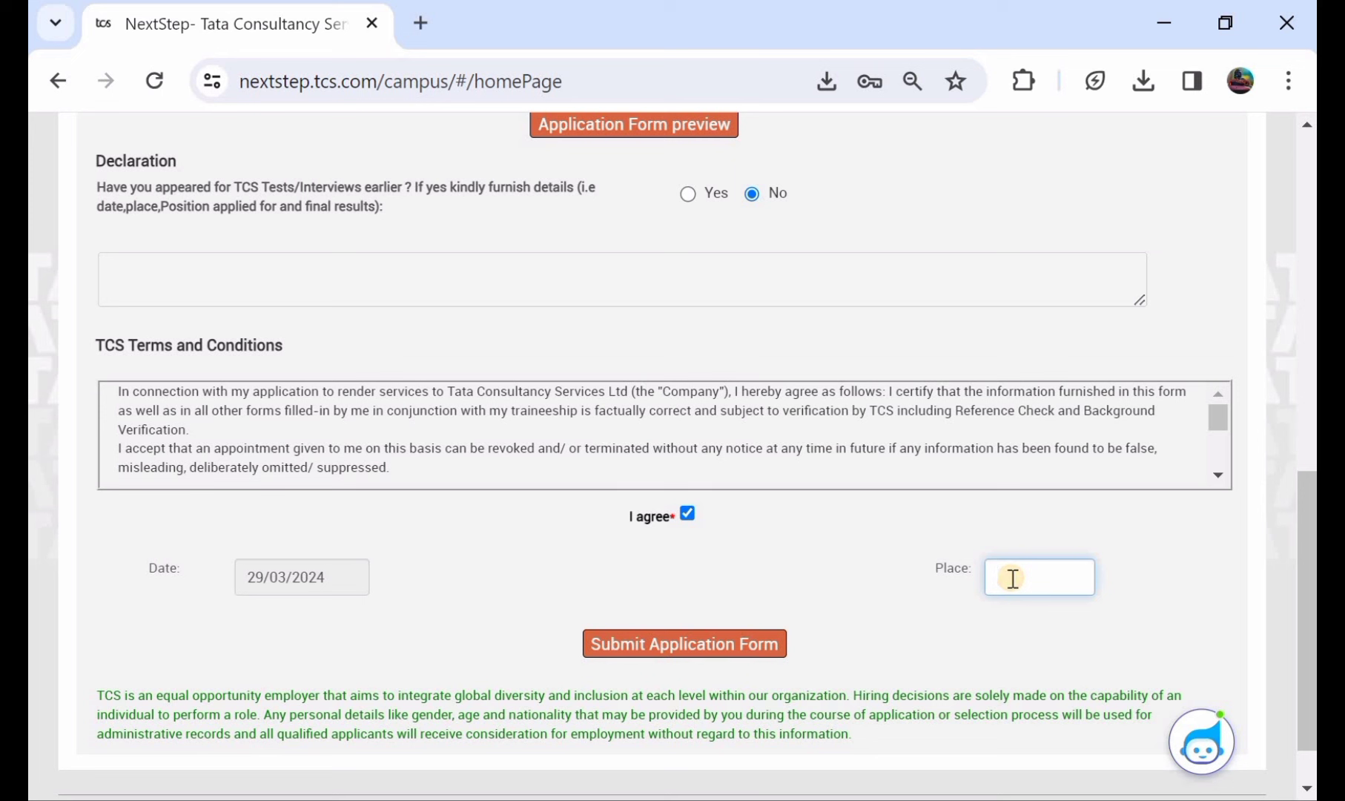
{"action": "type", "text": "mahababadabd"}
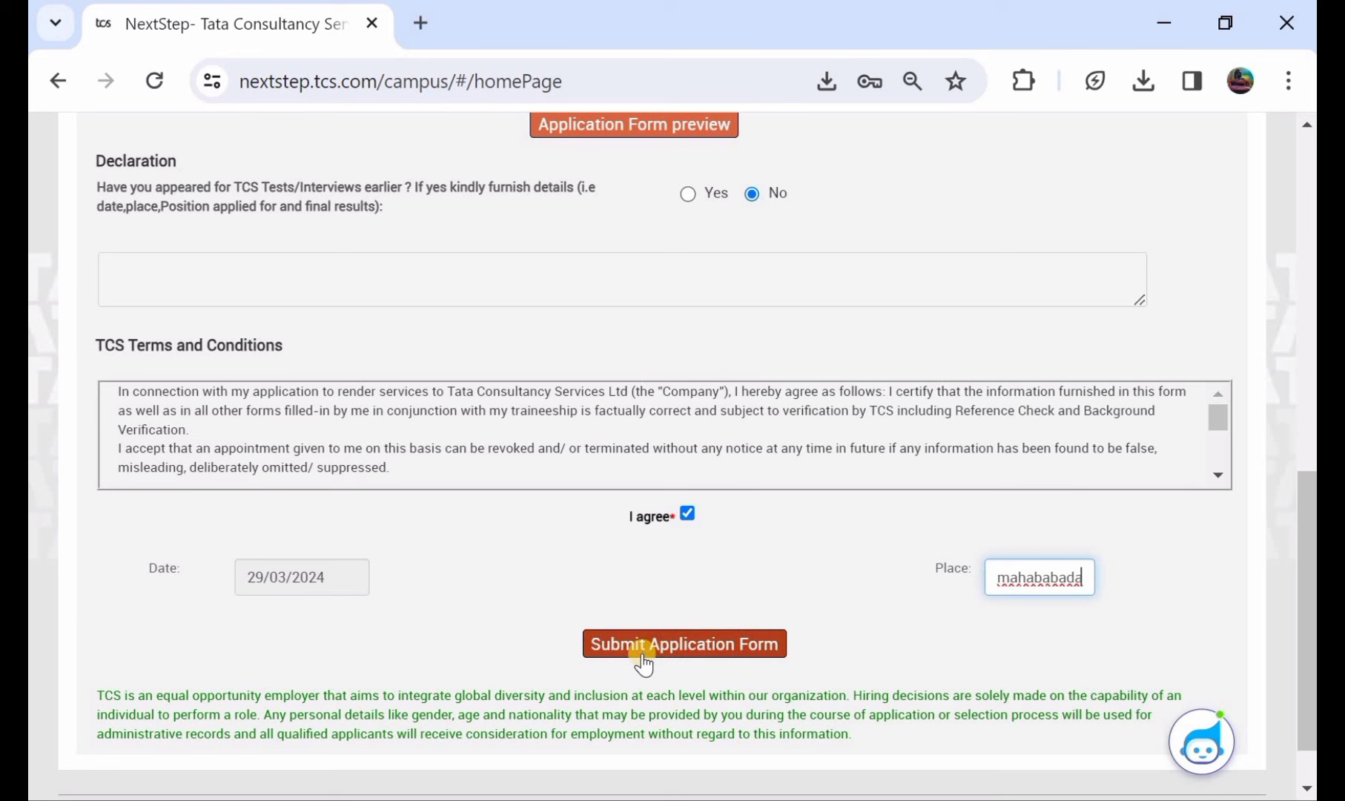
{"action": "type", "text": "a"}
- Submit the completed application form and reach the success page with its PDF download link
{"action": "left_click", "coordinate": [655, 647]}
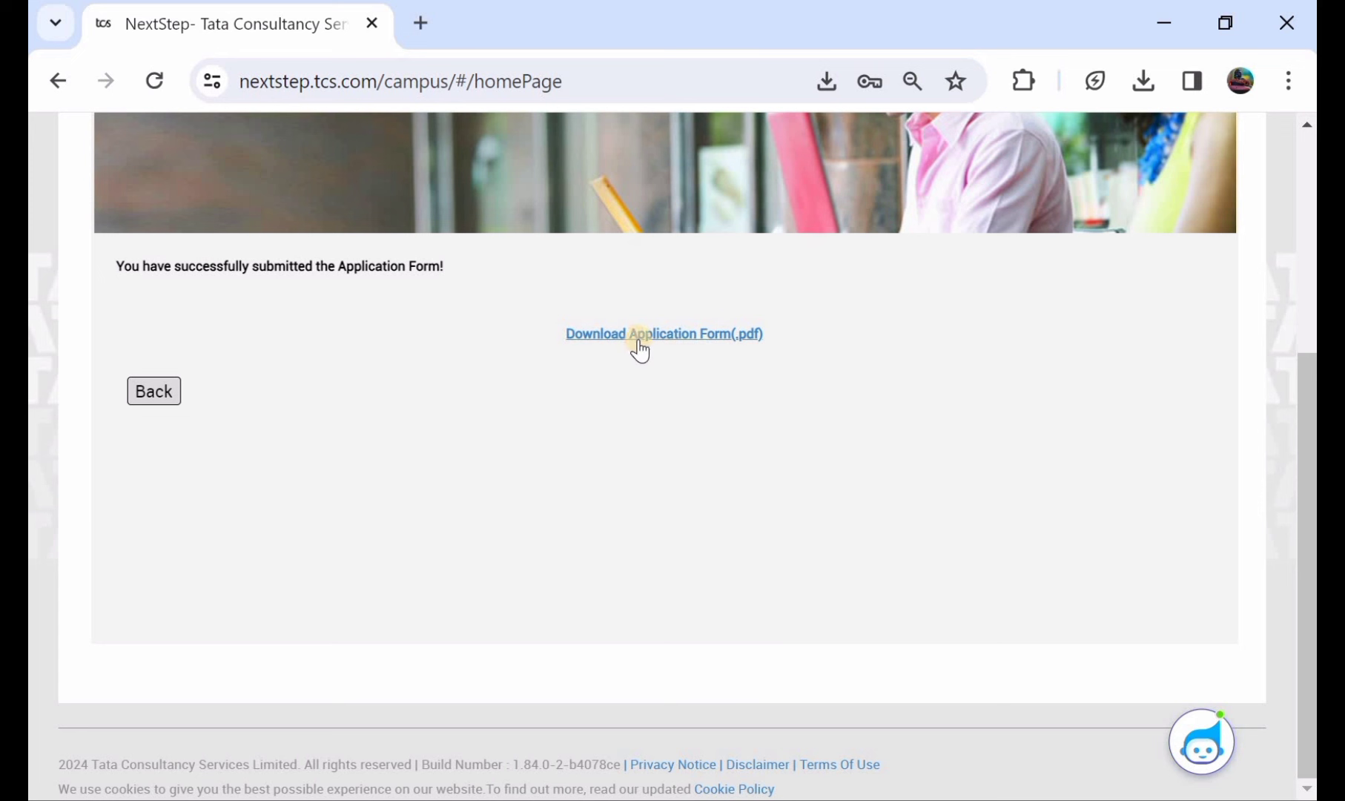
{"action": "left_click", "coordinate": [681, 343]}
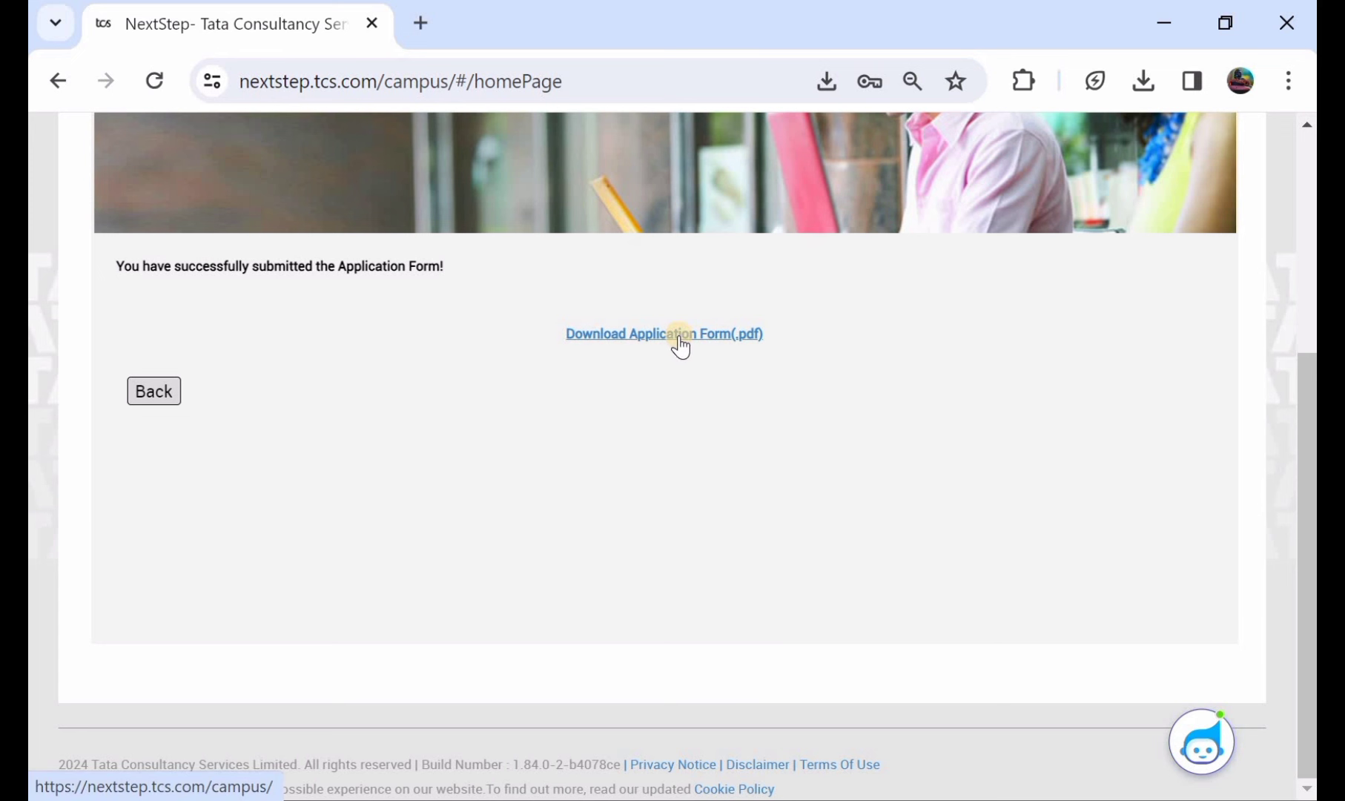